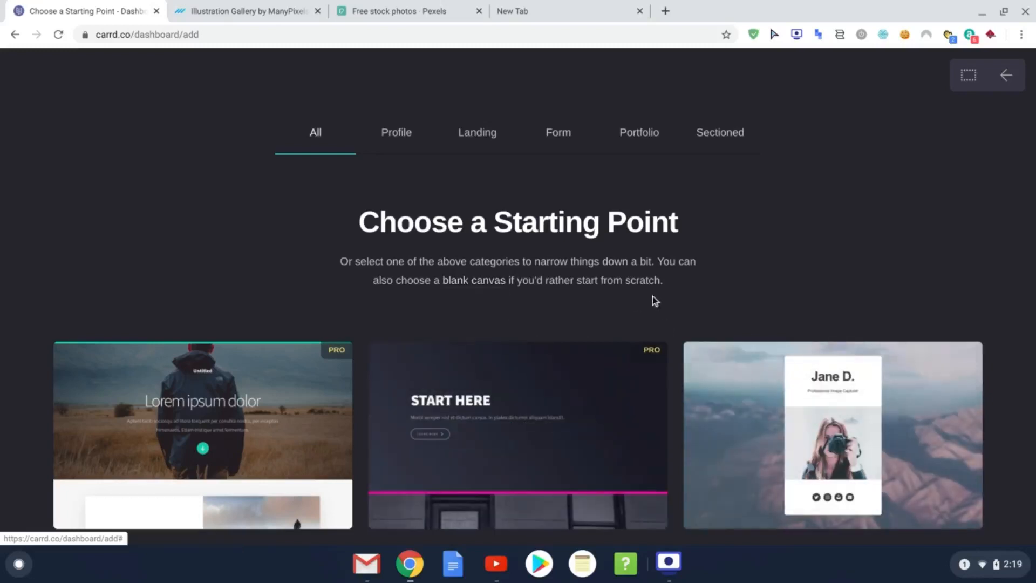
Step: Pick the white profile template with the round portrait photo as the new site's starting point
scroll(695, 290, down, 20)
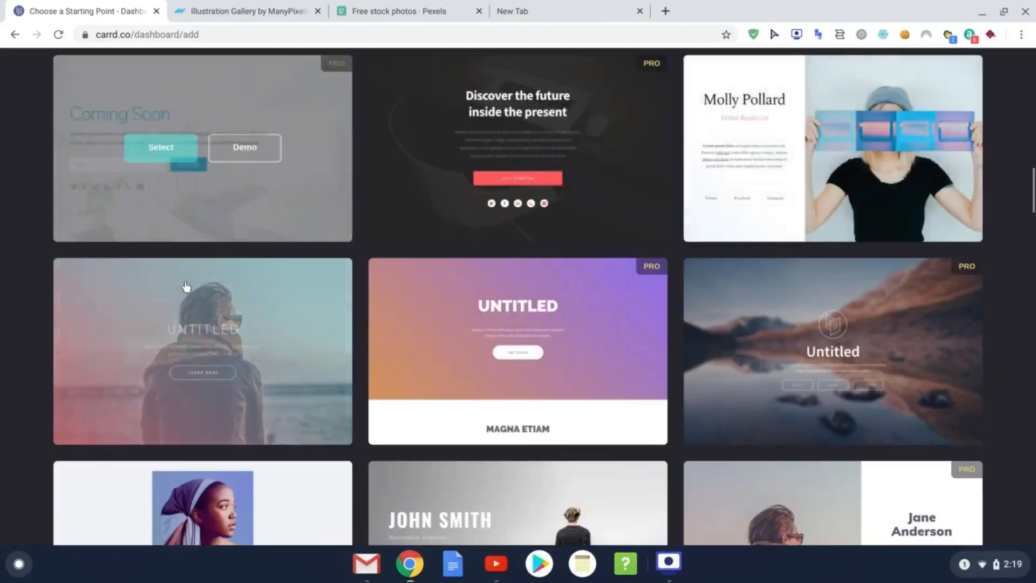
scroll(513, 316, down, 18)
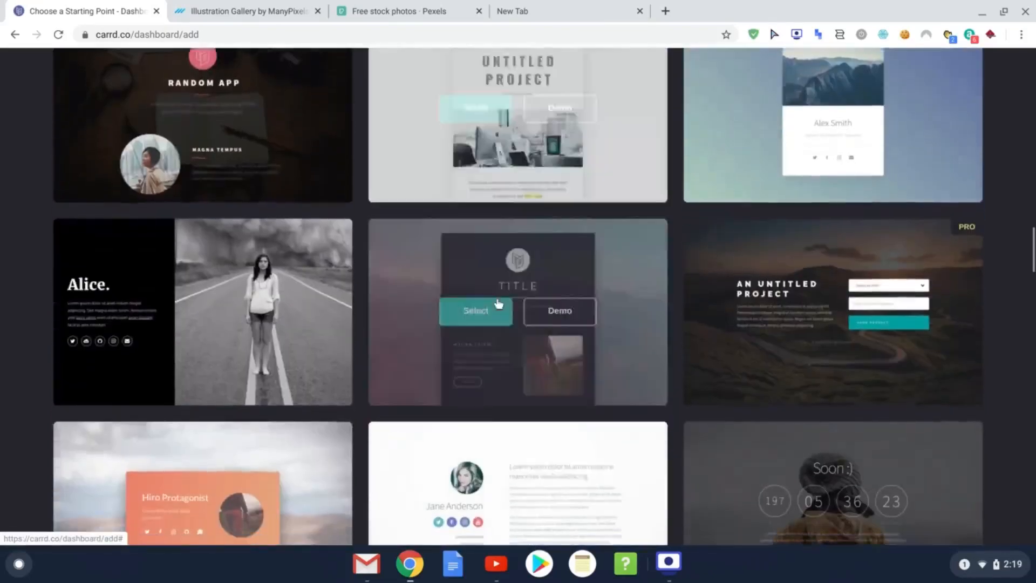
scroll(477, 296, down, 7)
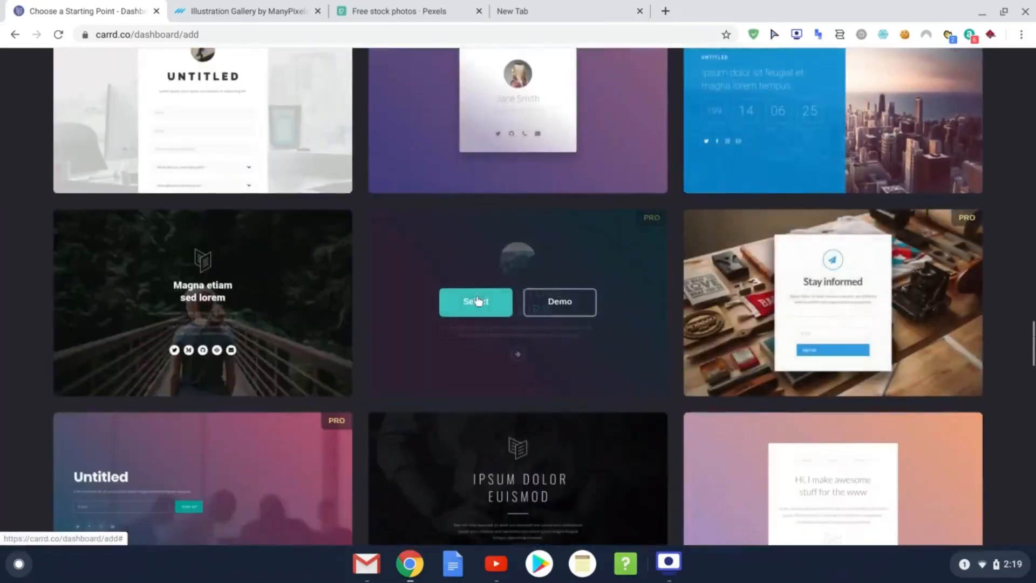
scroll(480, 305, down, 2)
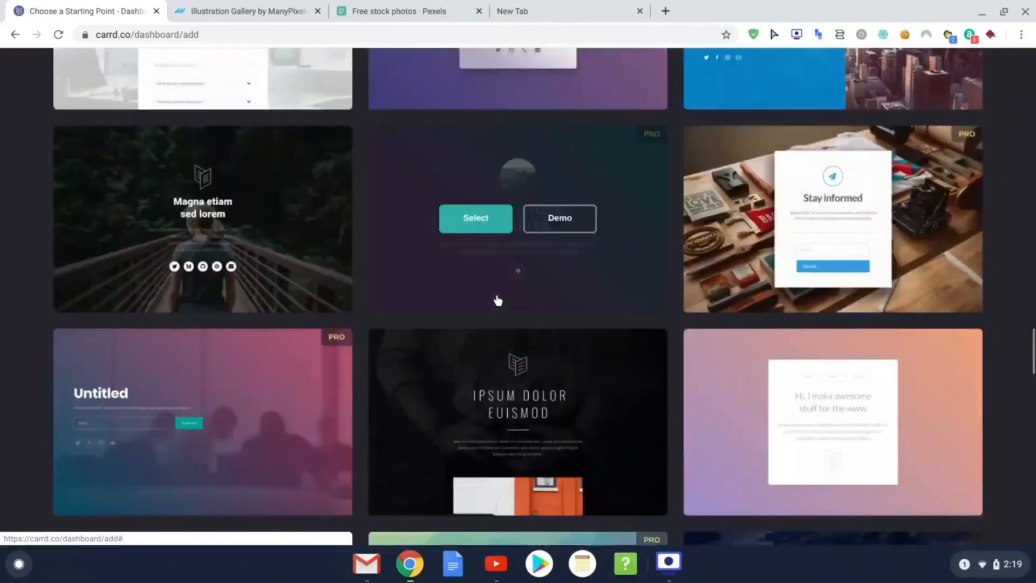
scroll(498, 301, down, 4)
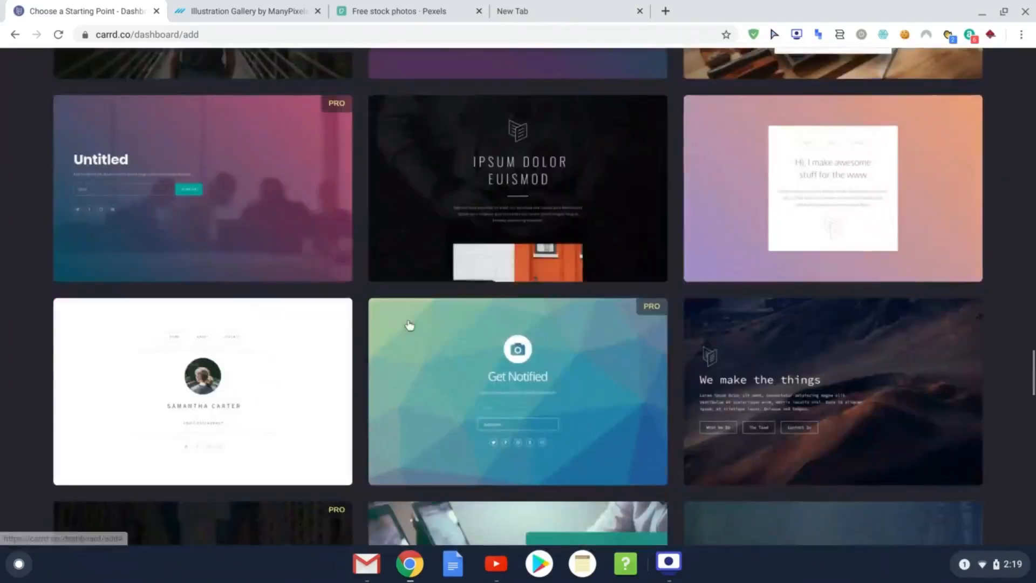
mouse_move(282, 352)
click(153, 399)
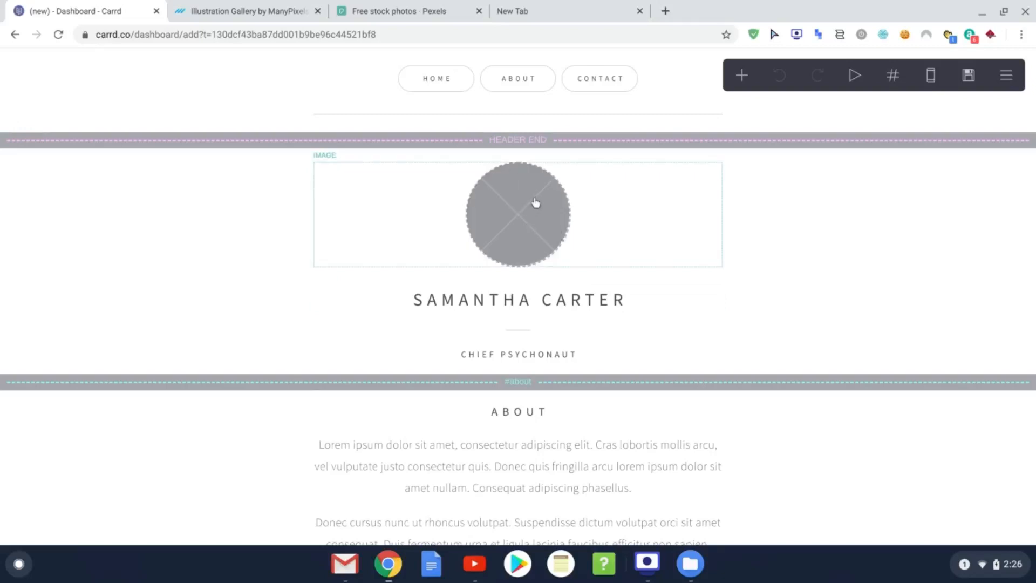
Step: Open the placeholder profile image's settings, then switch to the Pexels stock photo tab
click(523, 213)
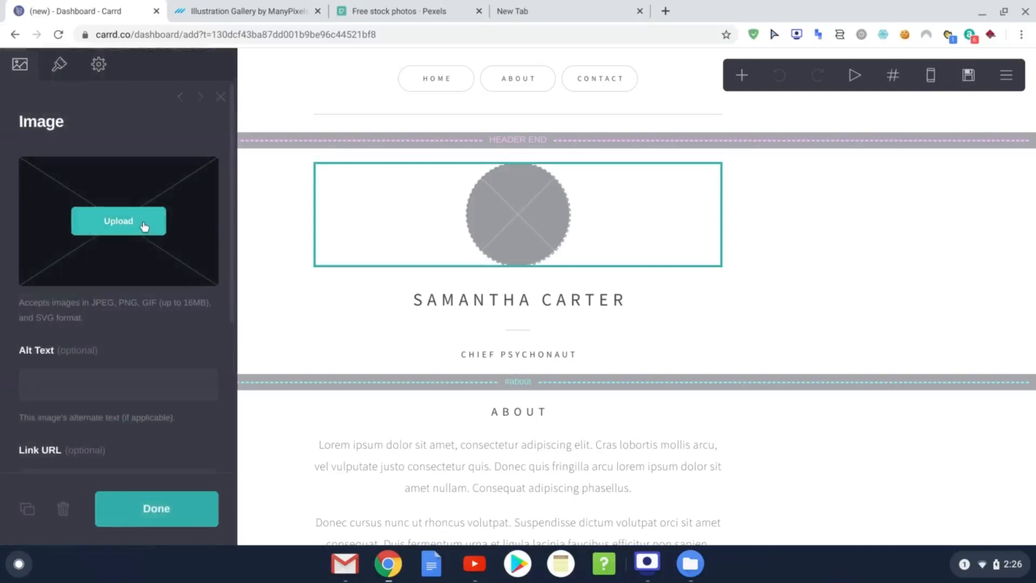
click(392, 12)
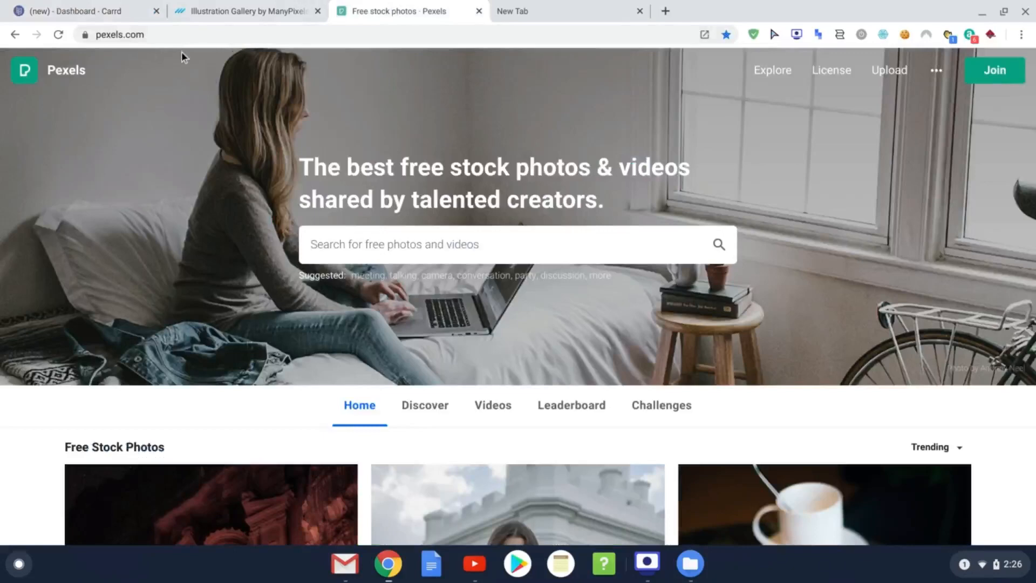
Step: Check the recent Pexels photo searches, then return to the Carrd editor tab
click(408, 245)
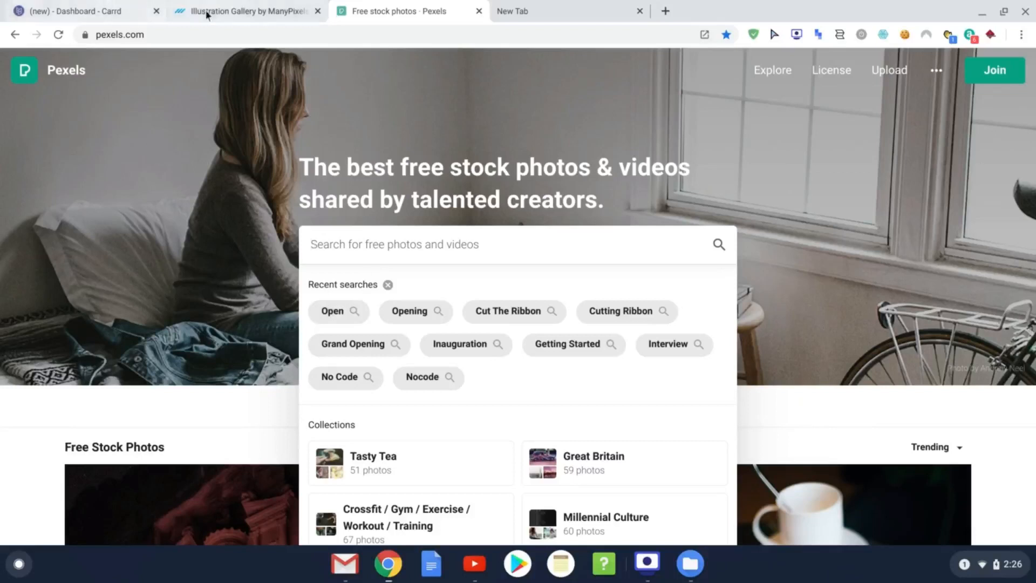
click(128, 18)
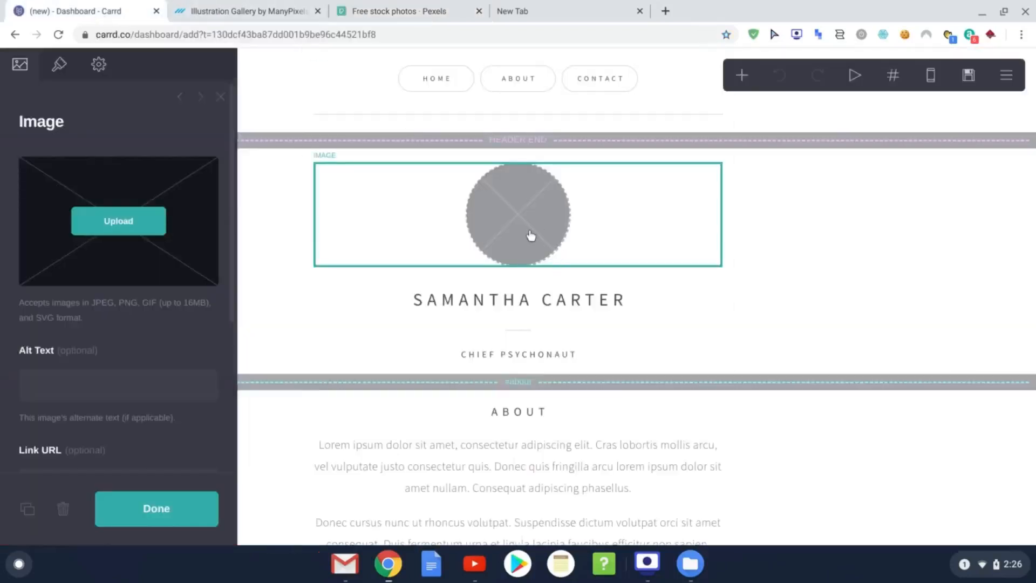
Step: Upload alphabet-bar-blue-bright-316149.jpg from the Downloads folder as the profile image
click(134, 227)
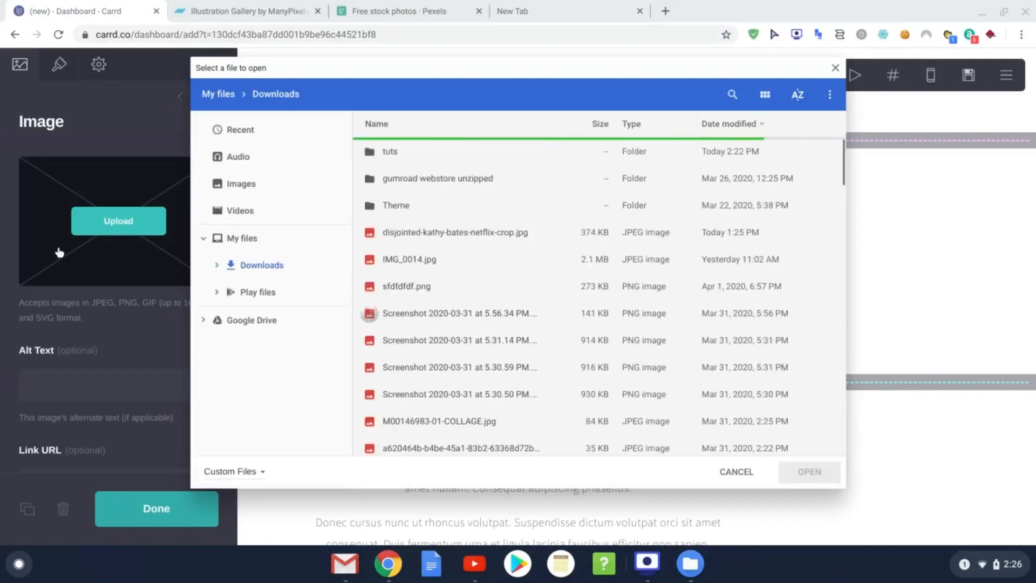
scroll(452, 292, down, 5)
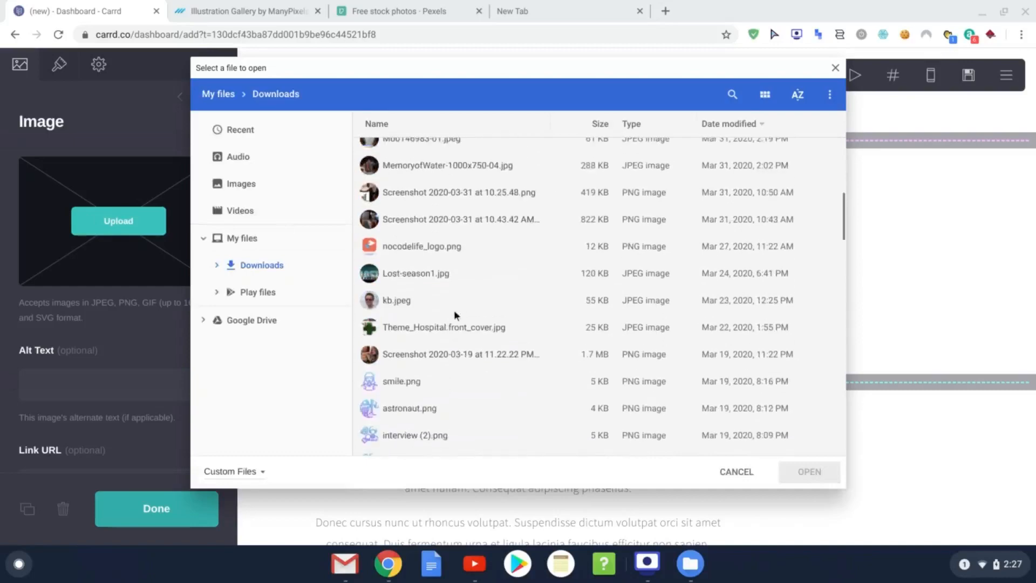
scroll(451, 310, down, 5)
scroll(457, 316, up, 15)
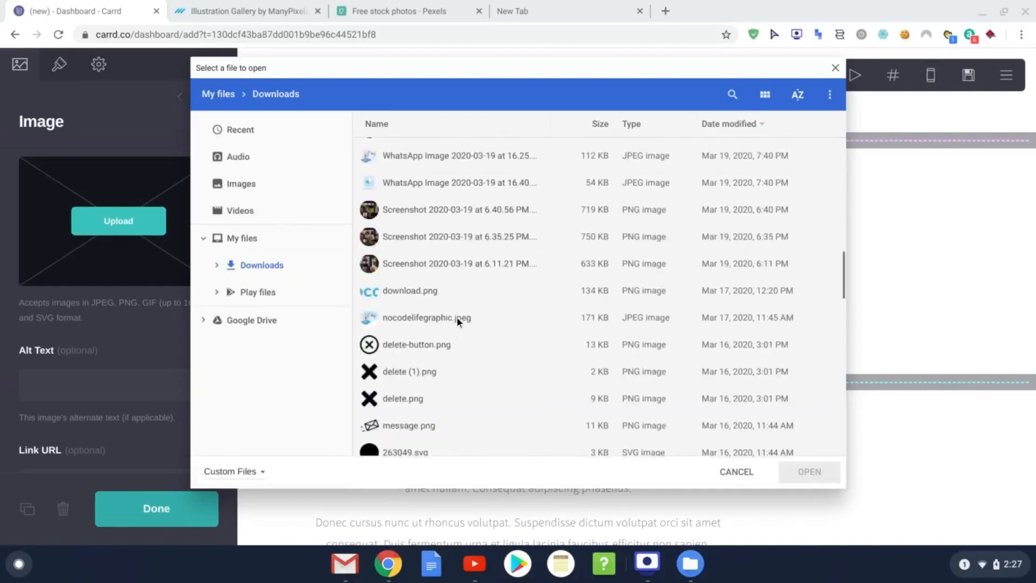
scroll(454, 317, down, 15)
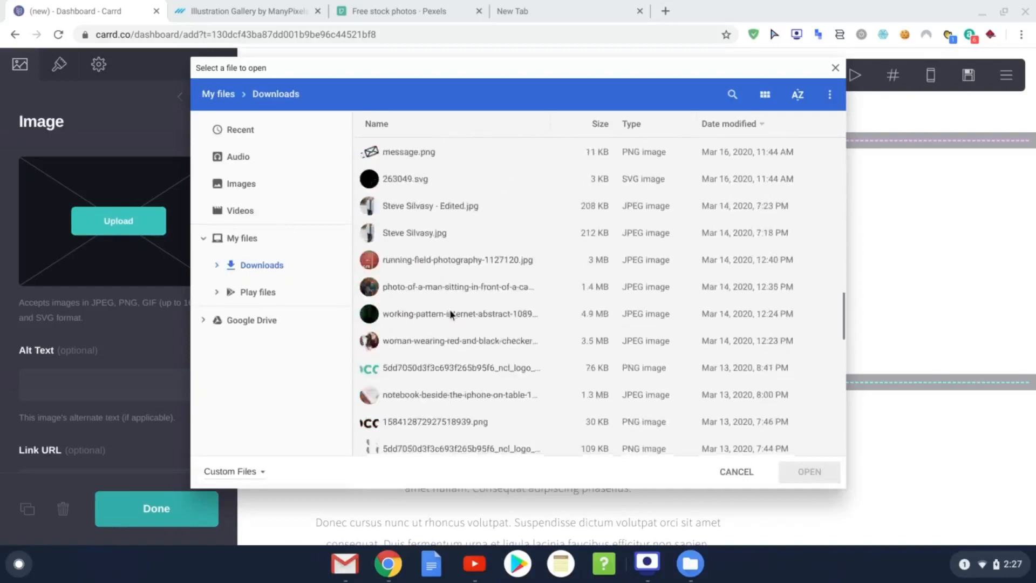
scroll(449, 308, down, 10)
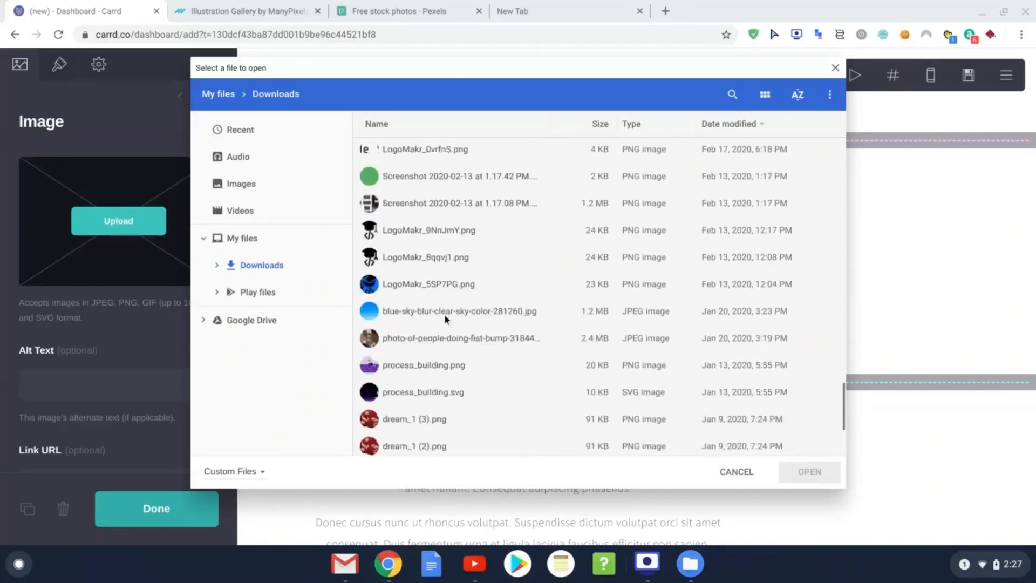
scroll(445, 319, down, 3)
scroll(448, 321, up, 8)
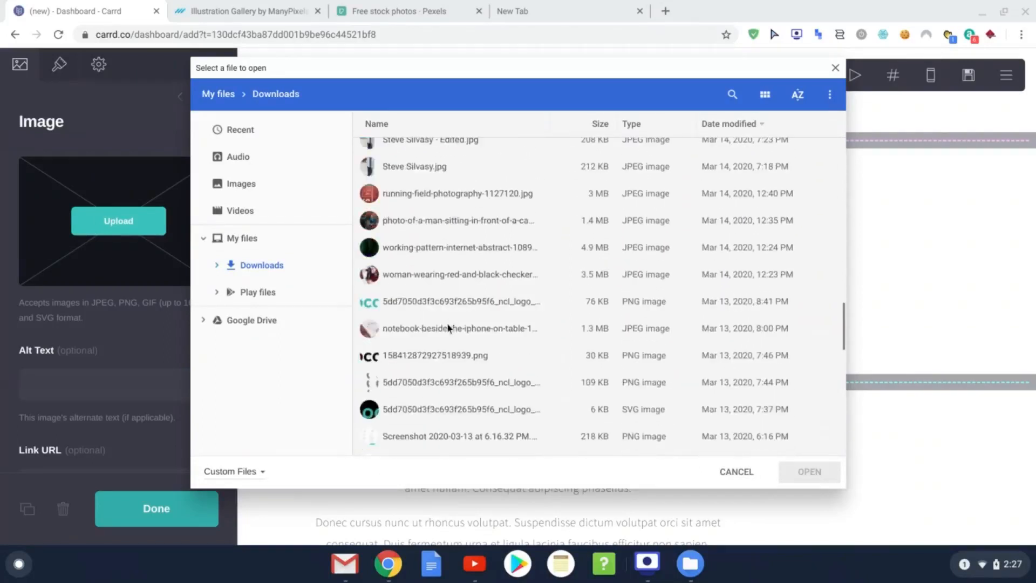
scroll(447, 319, up, 6)
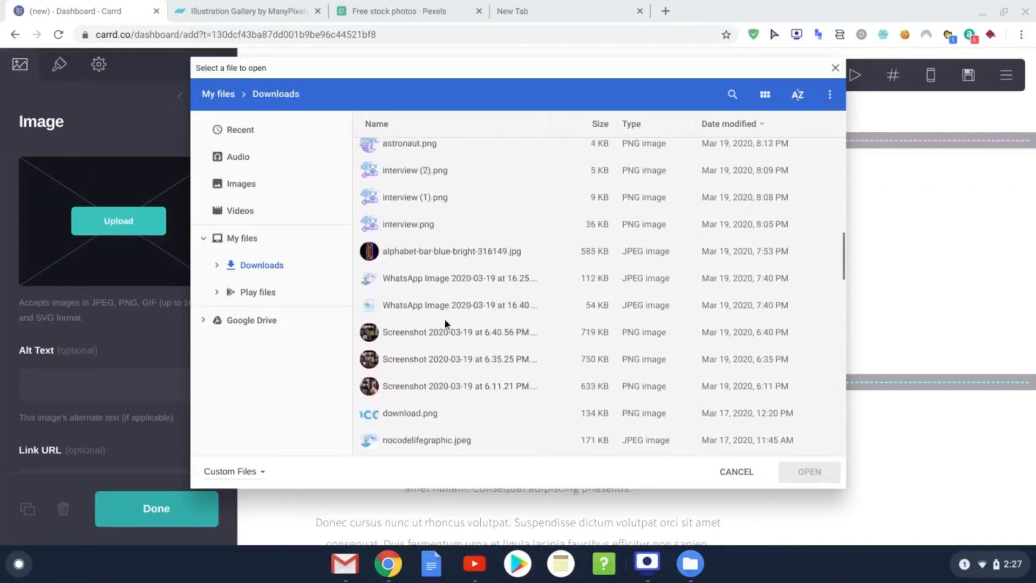
double_click(432, 252)
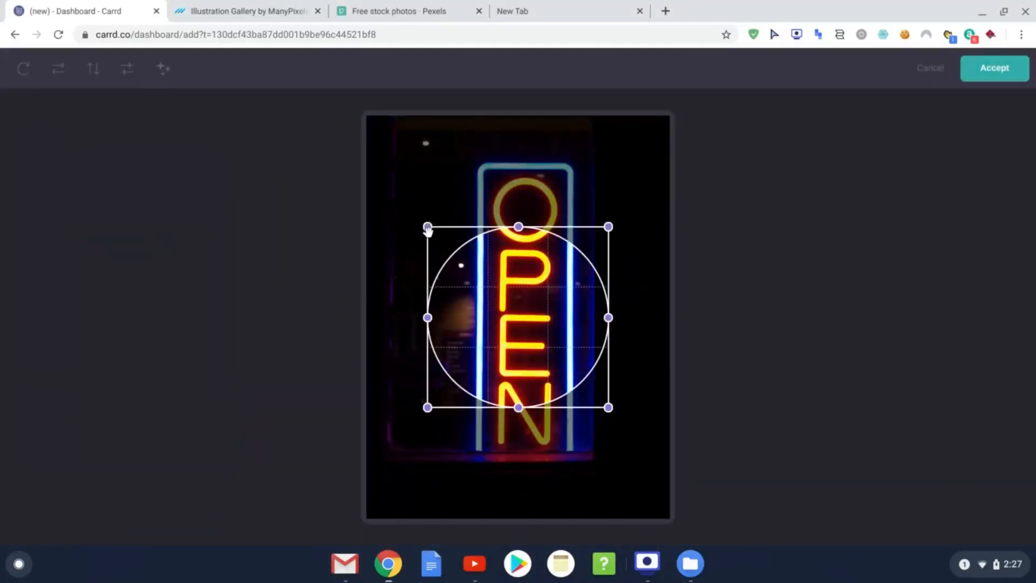
Step: Enlarge the circular crop to span the neon OPEN photo's full width and accept it
drag(427, 229, 289, 92)
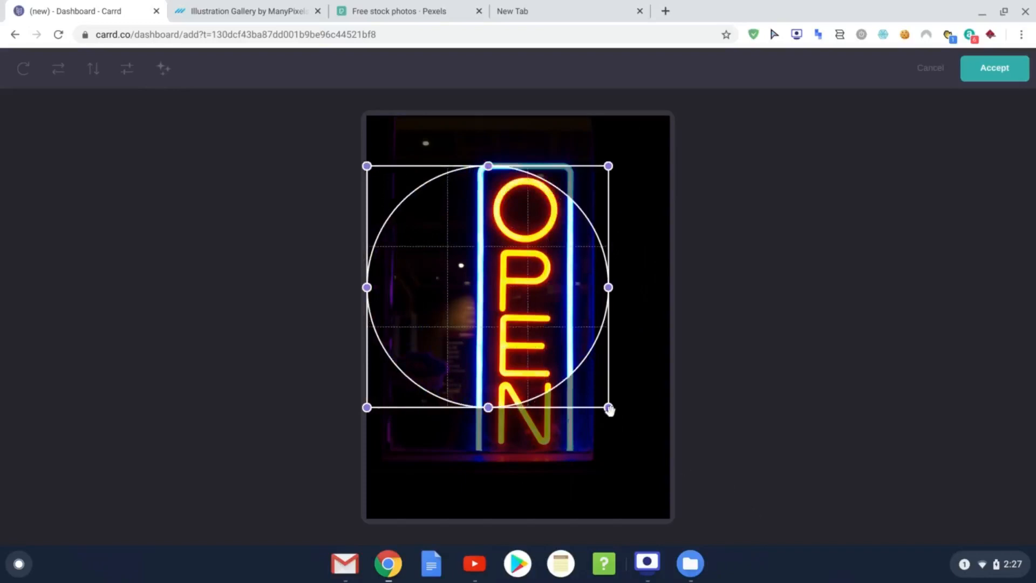
drag(609, 409, 742, 545)
drag(576, 407, 576, 397)
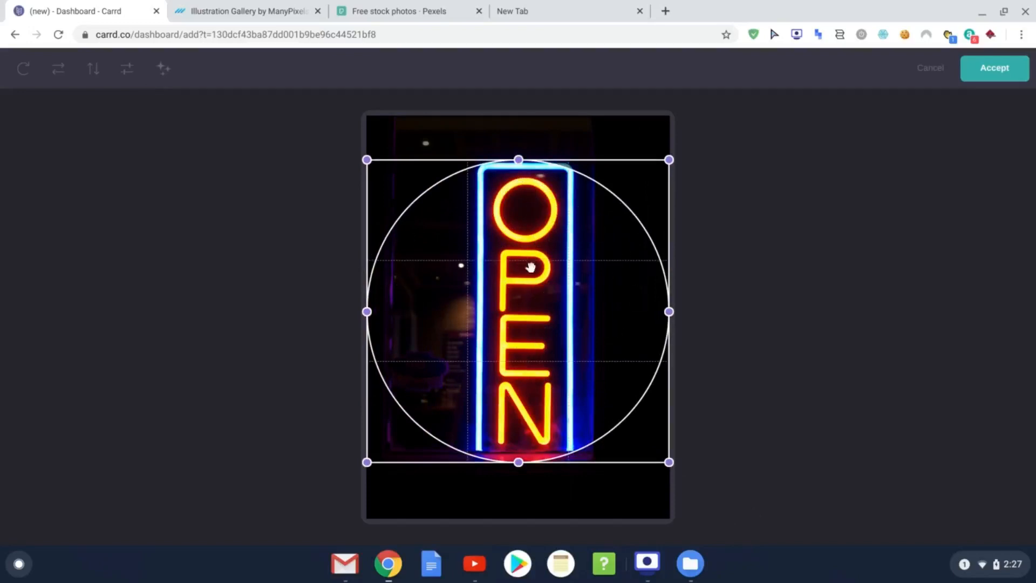
click(1007, 73)
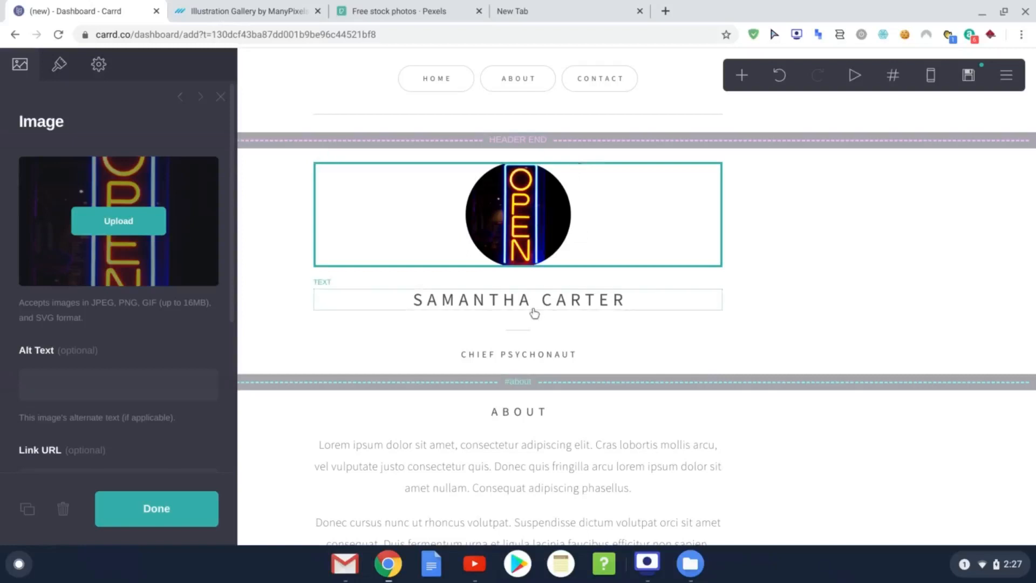
Step: Reopen the name heading's Text panel and select all of its current wording
scroll(526, 448, down, 2)
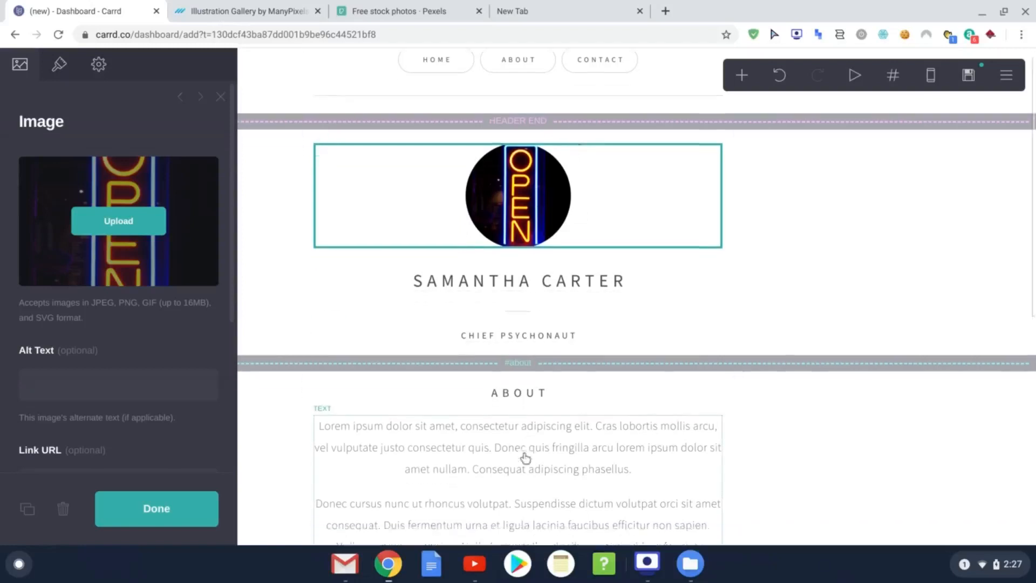
click(533, 222)
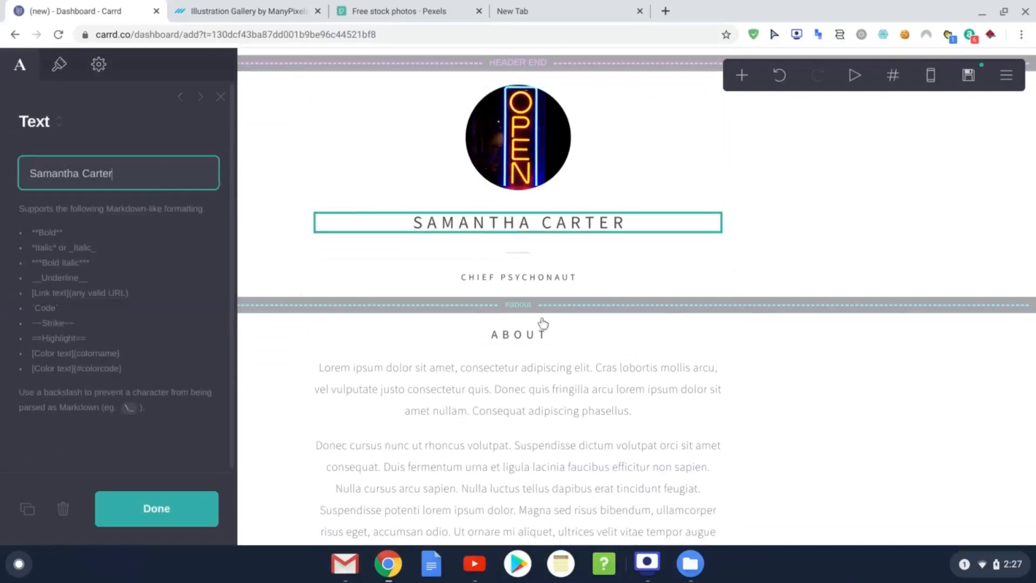
click(278, 234)
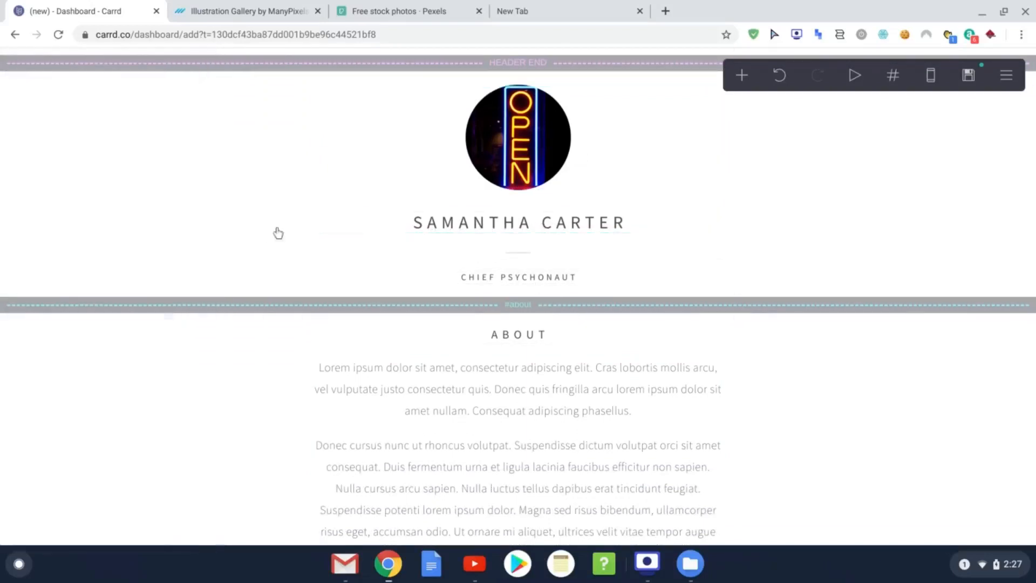
click(423, 226)
drag(120, 173, 24, 173)
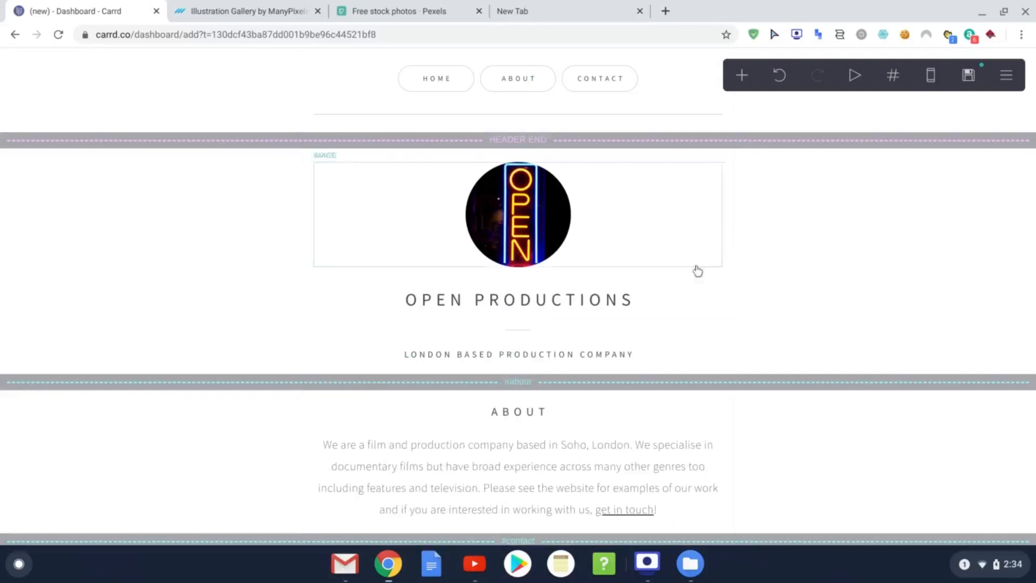
scroll(519, 381, down, 1)
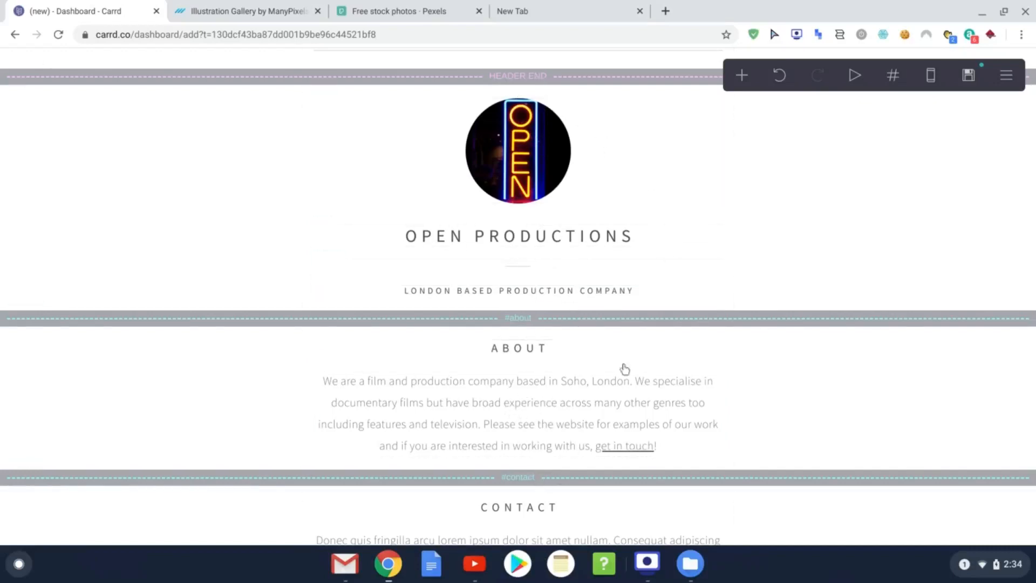
scroll(617, 386, up, 2)
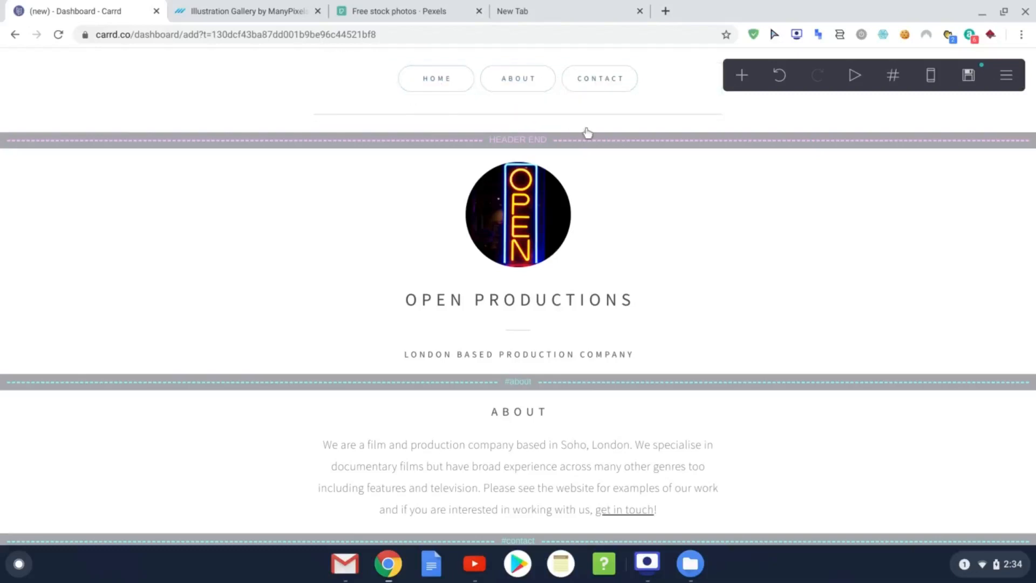
scroll(593, 189, down, 6)
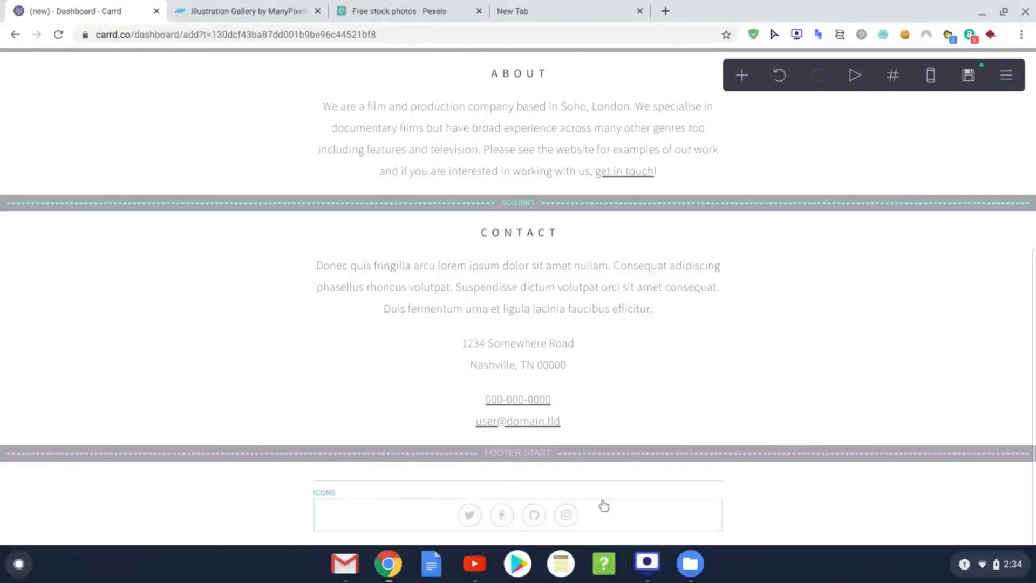
scroll(551, 490, up, 6)
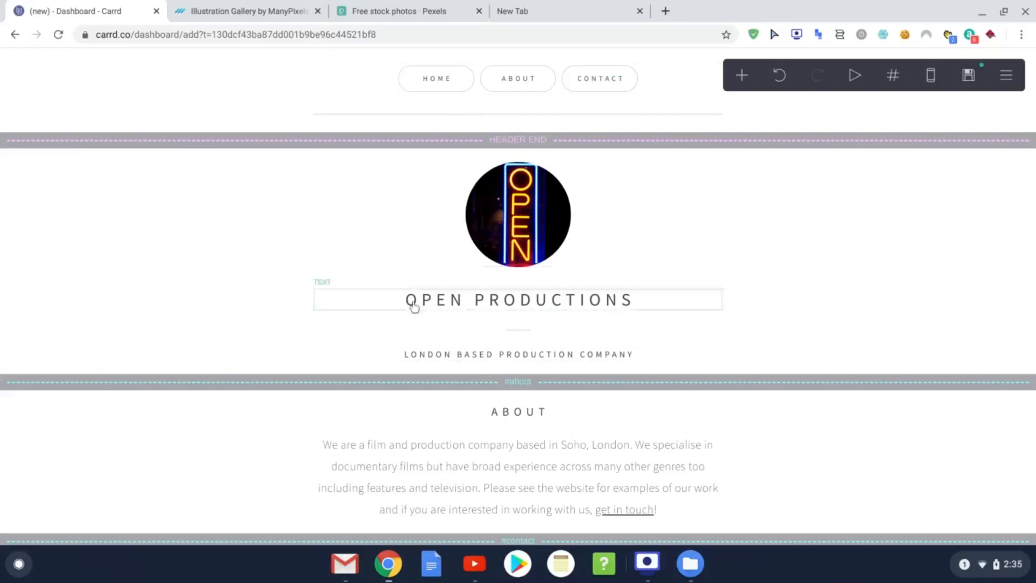
scroll(620, 323, down, 3)
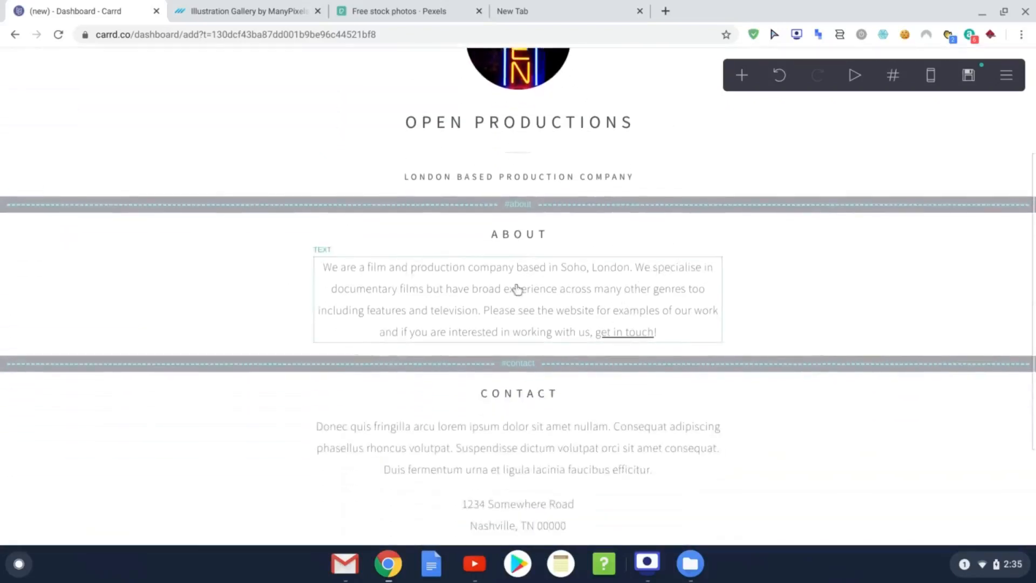
scroll(596, 419, down, 1)
scroll(624, 410, up, 2)
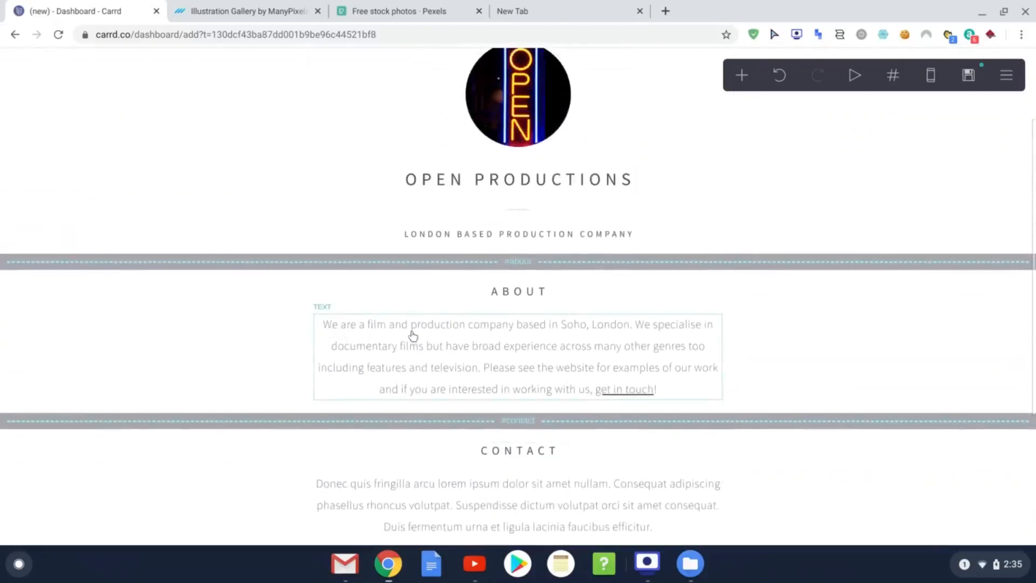
scroll(647, 359, down, 3)
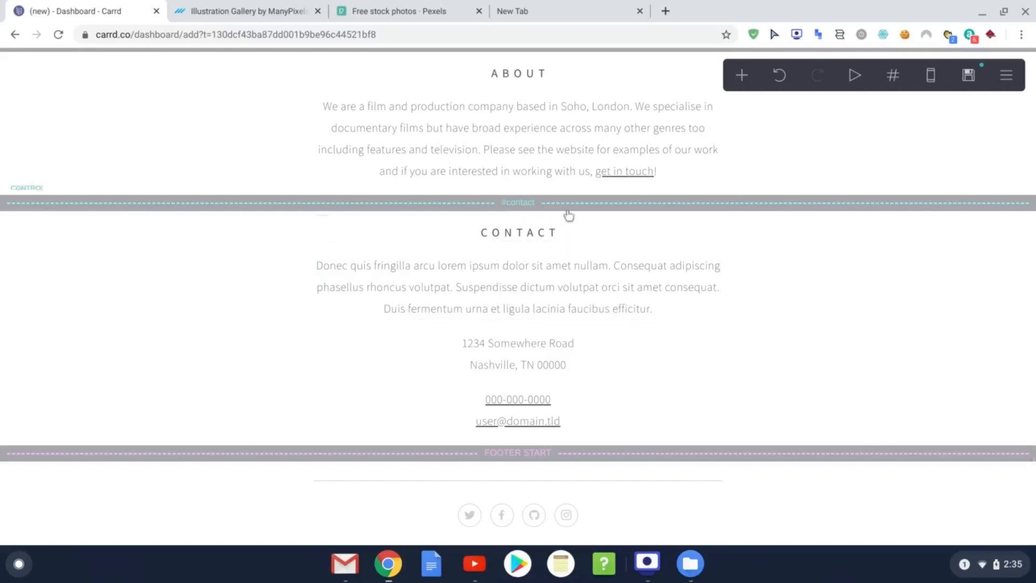
click(591, 135)
scroll(146, 195, down, 1)
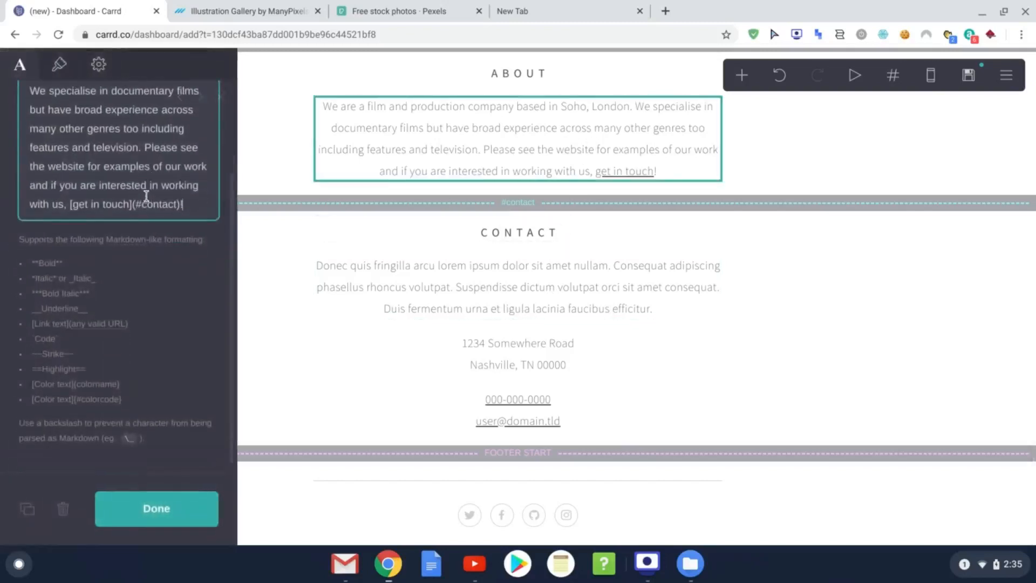
scroll(146, 197, up, 1)
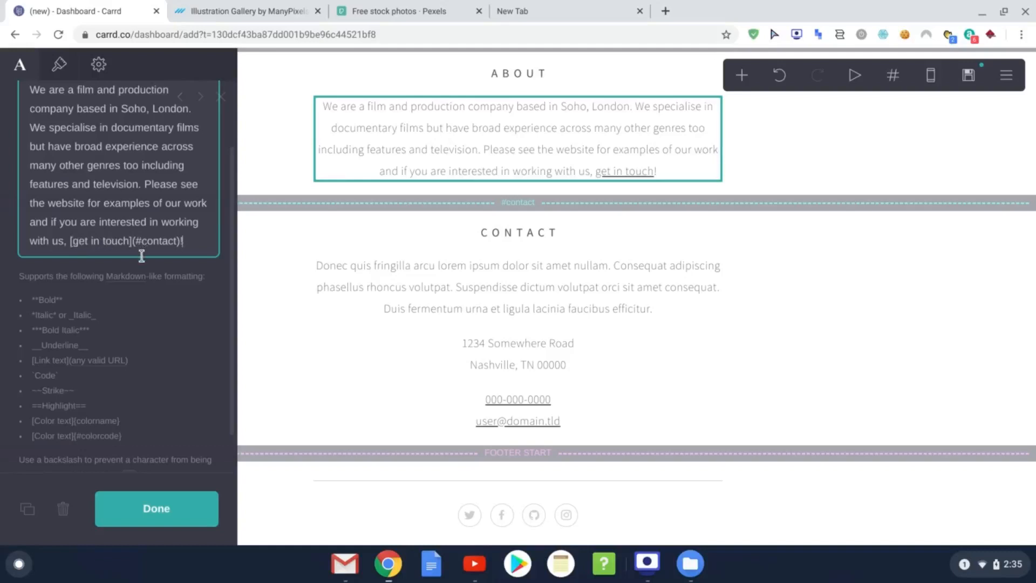
drag(71, 240, 190, 240)
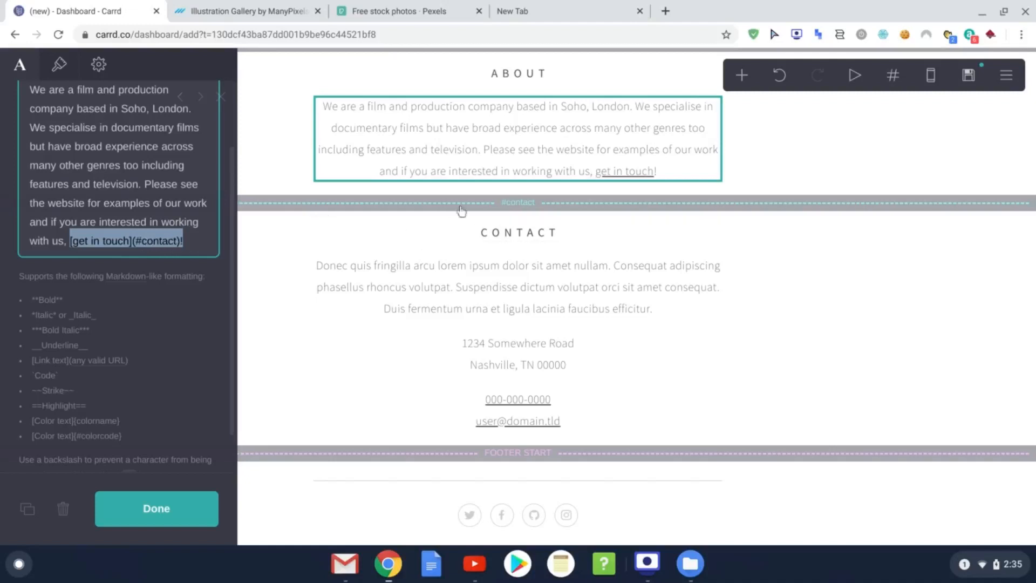
click(515, 209)
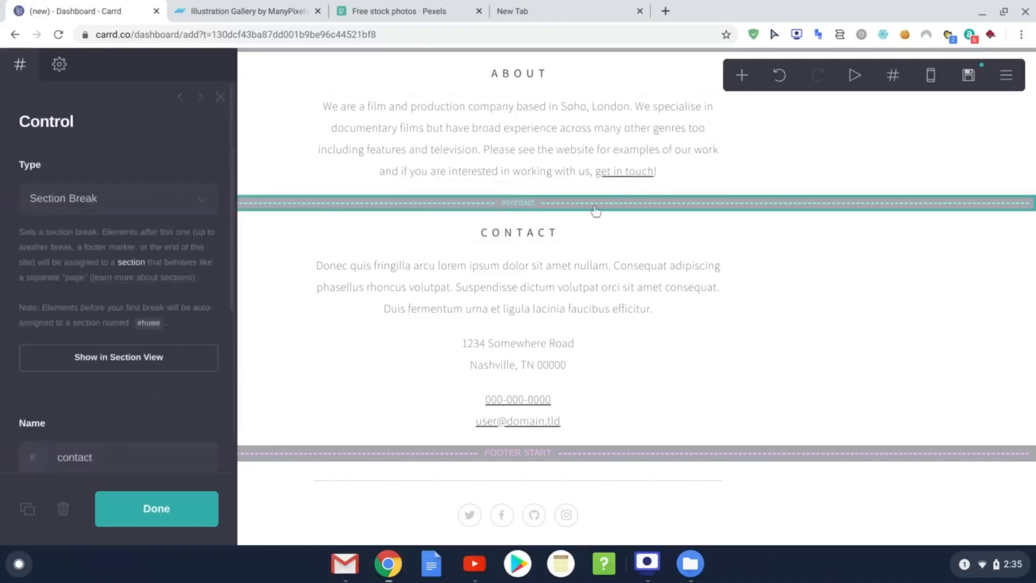
click(566, 145)
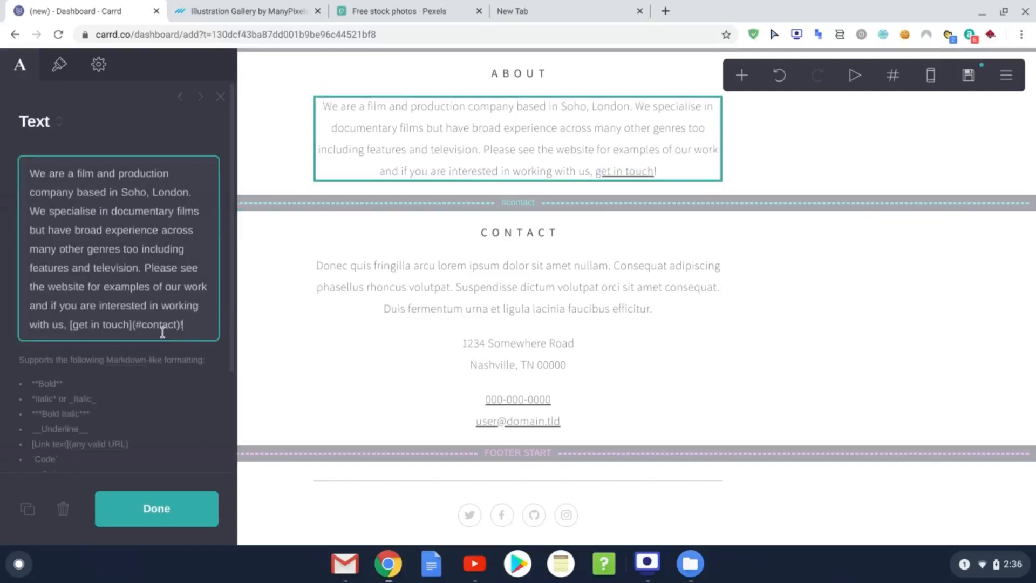
click(192, 512)
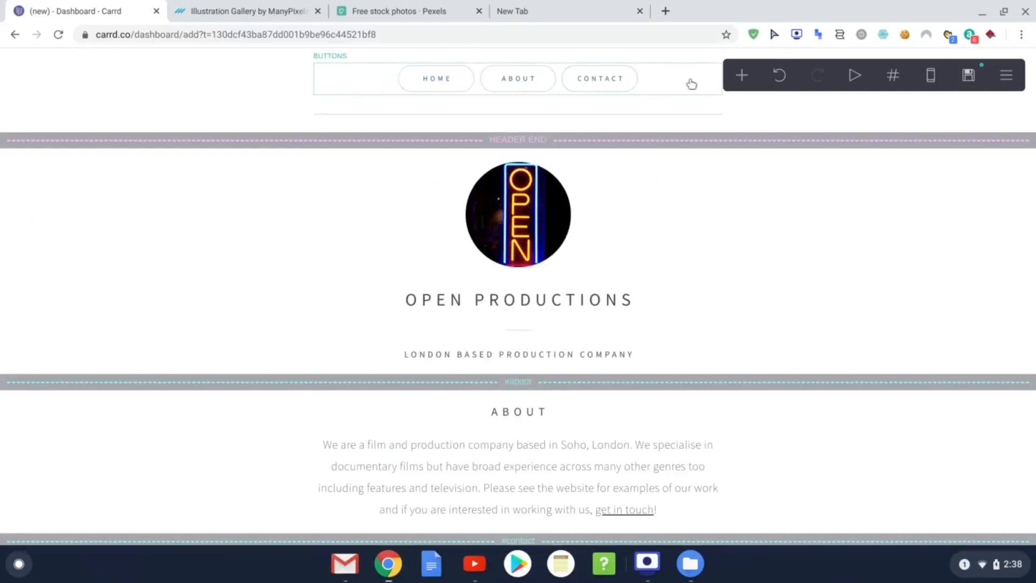
scroll(599, 402, down, 6)
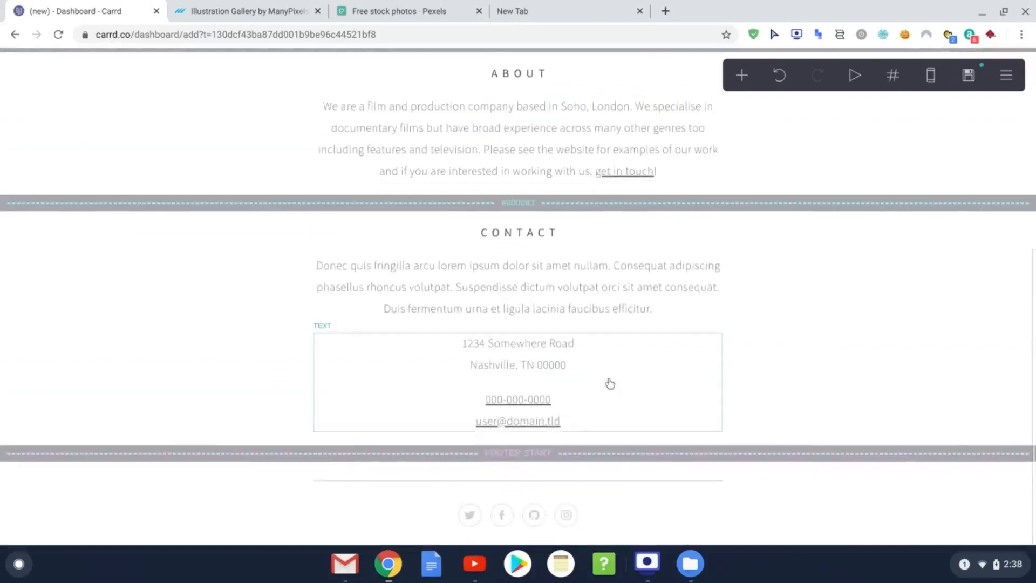
scroll(708, 319, up, 6)
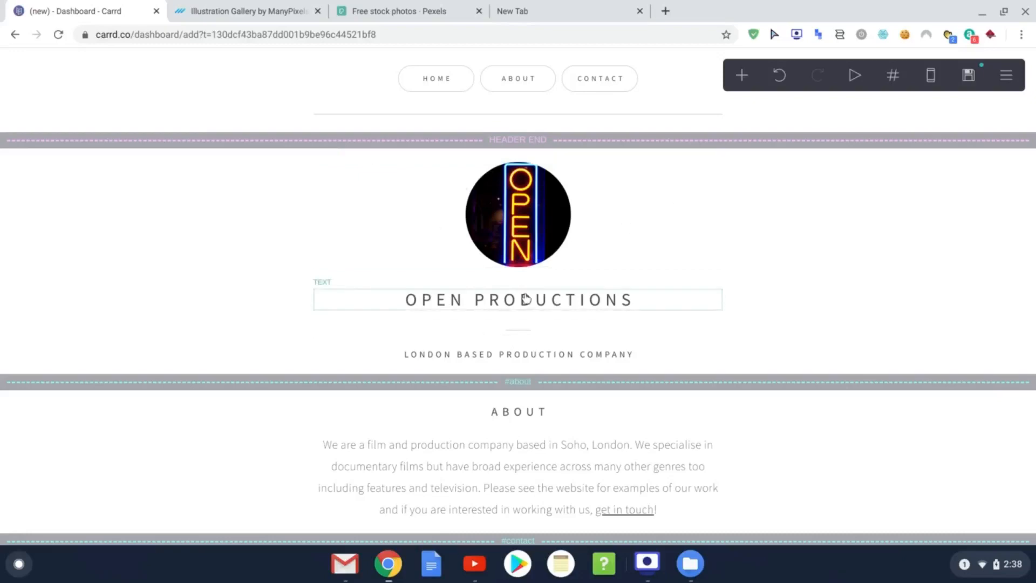
scroll(526, 299, down, 5)
scroll(520, 365, up, 3)
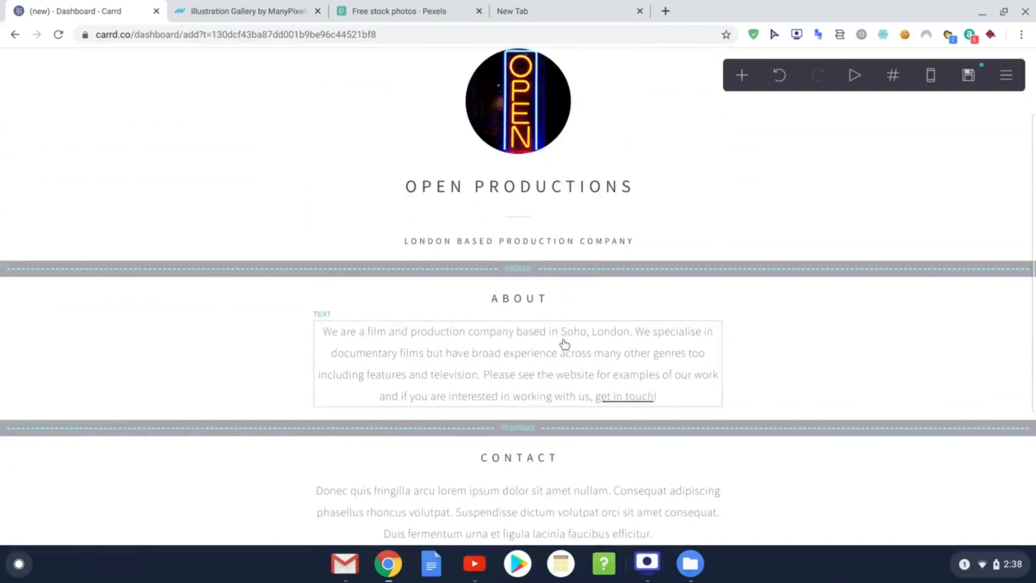
Step: Add a new Image element and move it up beneath the ABOUT heading
scroll(577, 357, down, 3)
scroll(592, 354, up, 2)
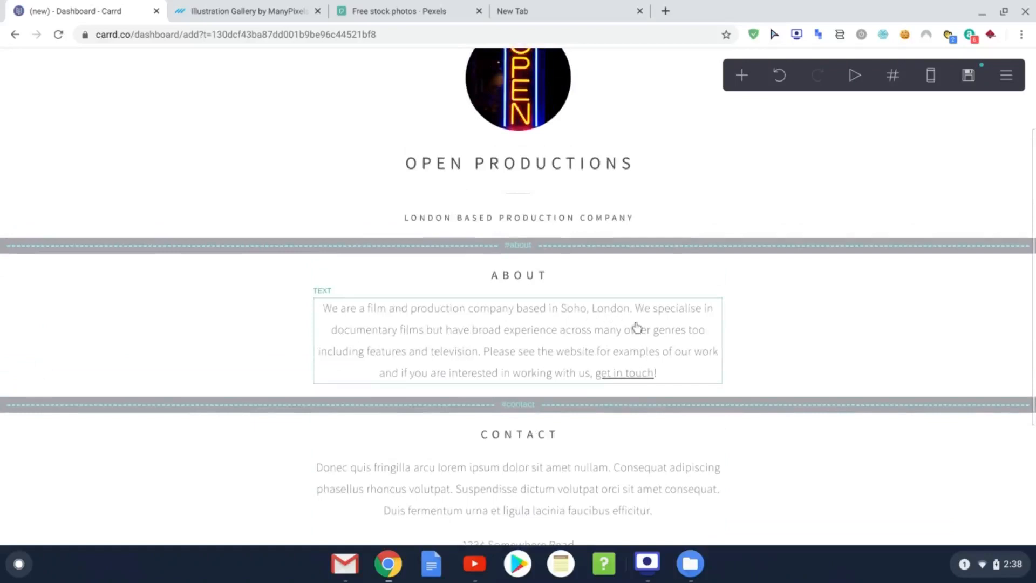
click(742, 78)
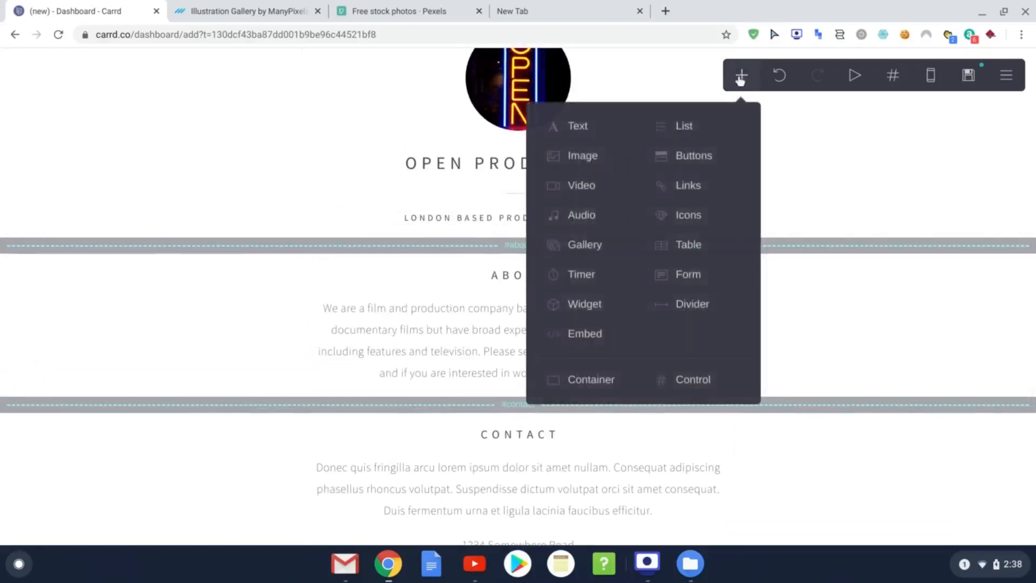
click(583, 156)
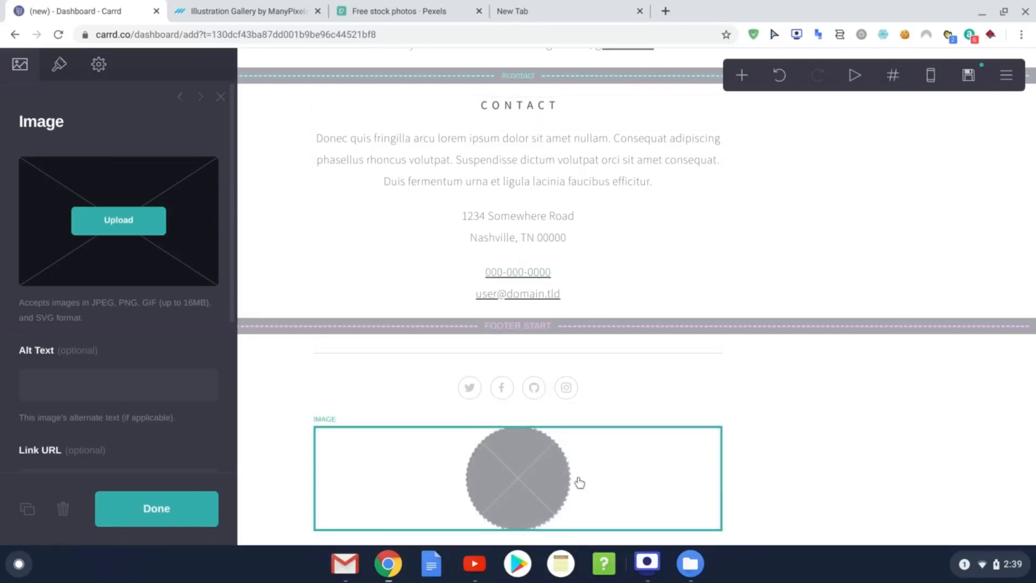
drag(585, 493, 599, 419)
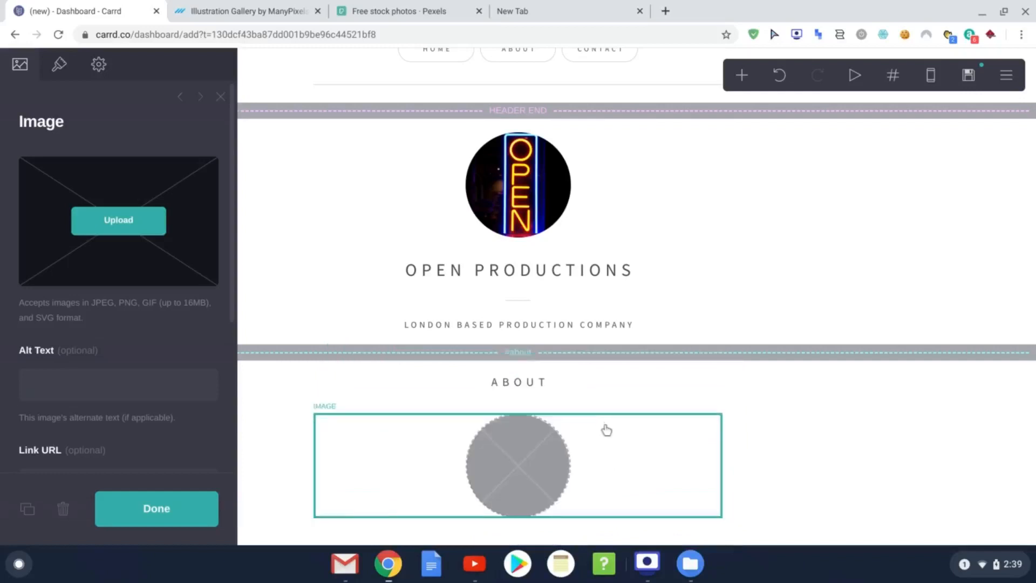
Step: Upload interview.png into the About image and expand the crop to cover the whole picture
click(128, 230)
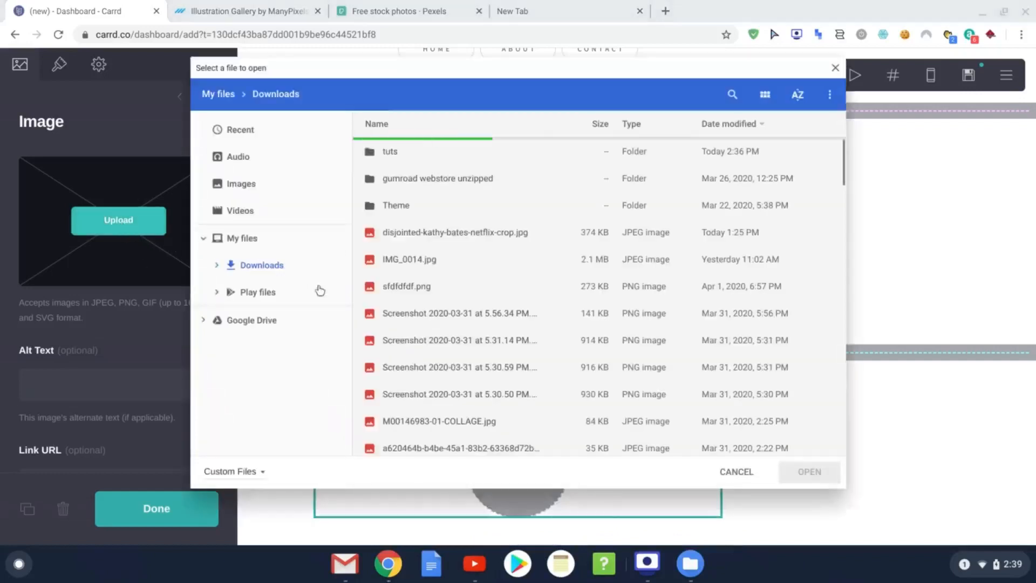
scroll(510, 282, down, 15)
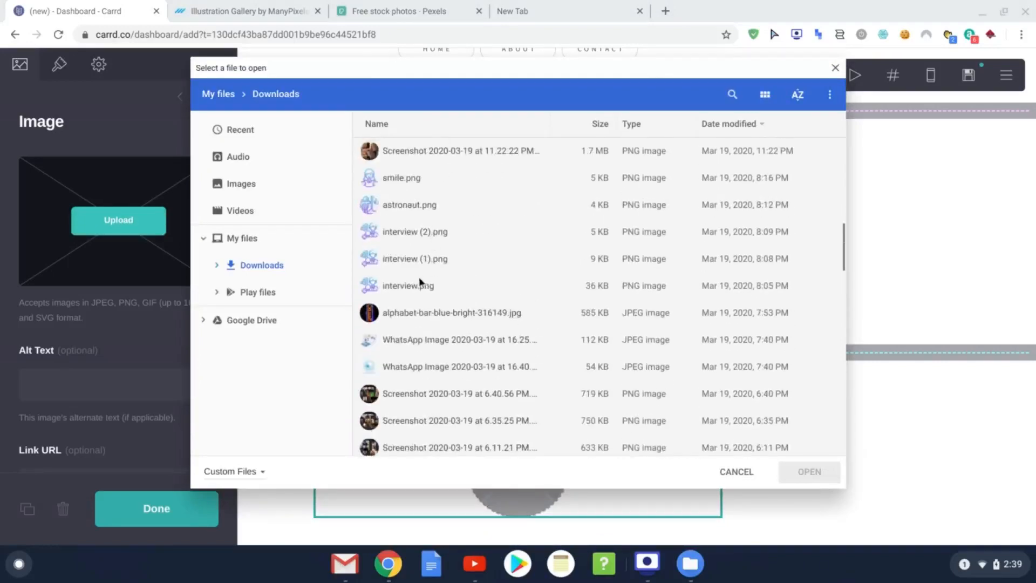
double_click(405, 286)
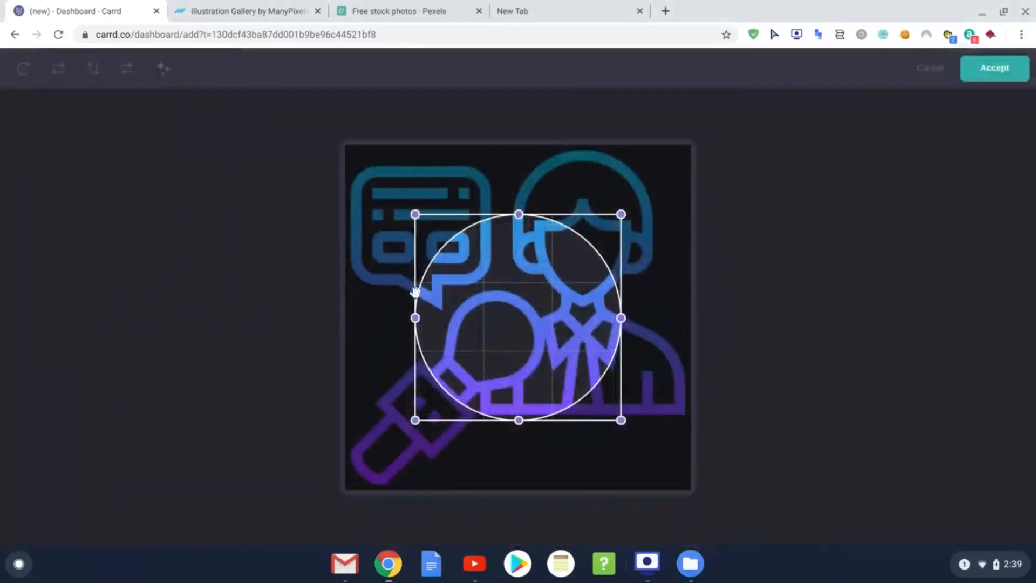
drag(420, 222, 345, 145)
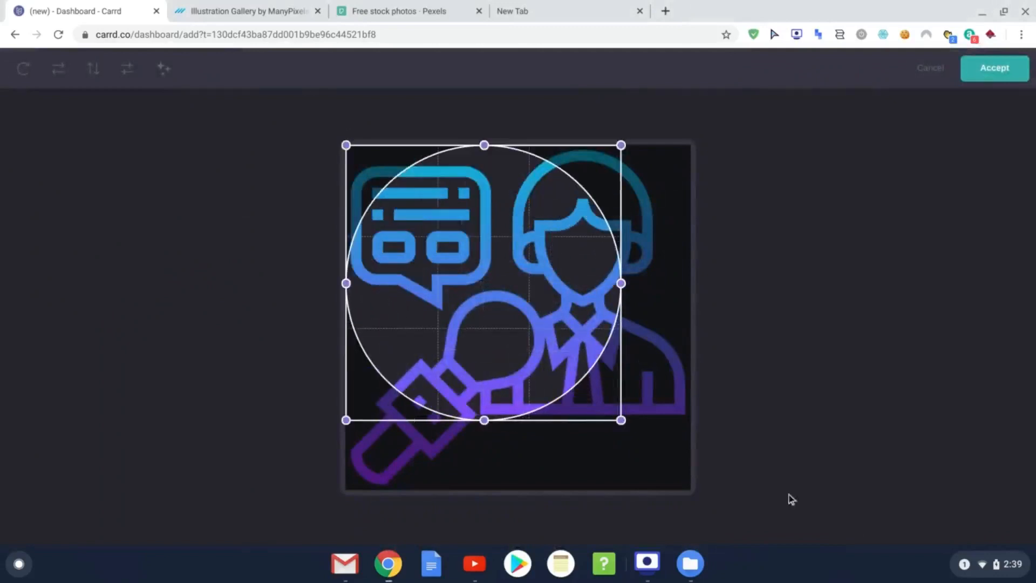
drag(617, 418, 808, 535)
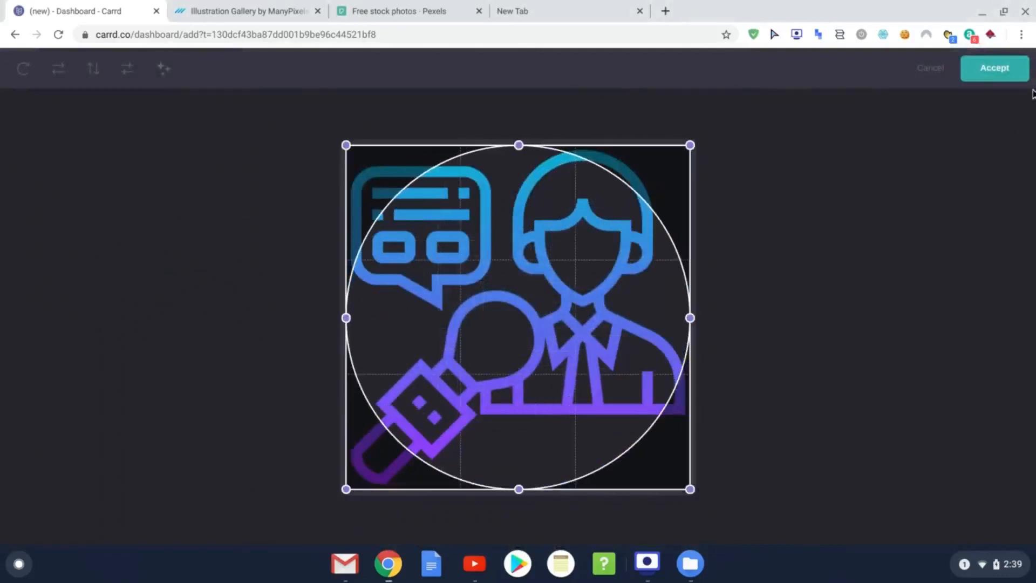
click(992, 68)
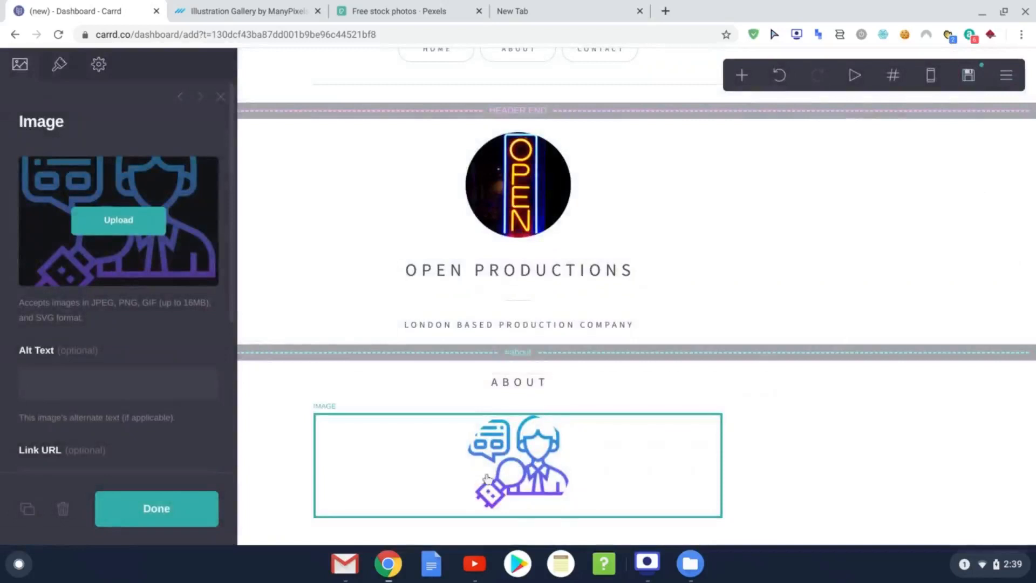
Step: In Appearance, make the image a Rectangle and adjust its corner rounding
scroll(378, 388, down, 1)
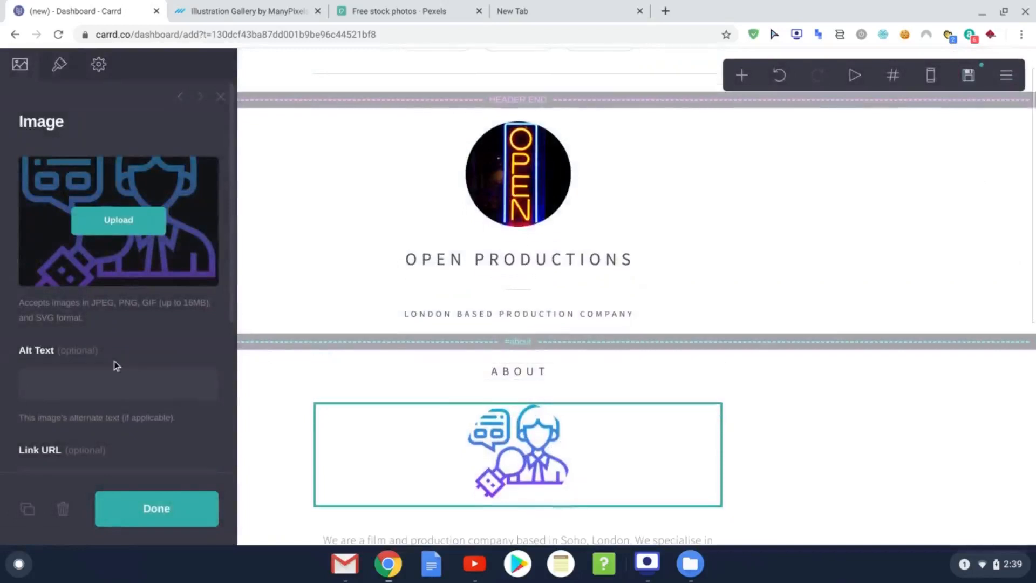
scroll(115, 361, down, 4)
scroll(159, 372, up, 5)
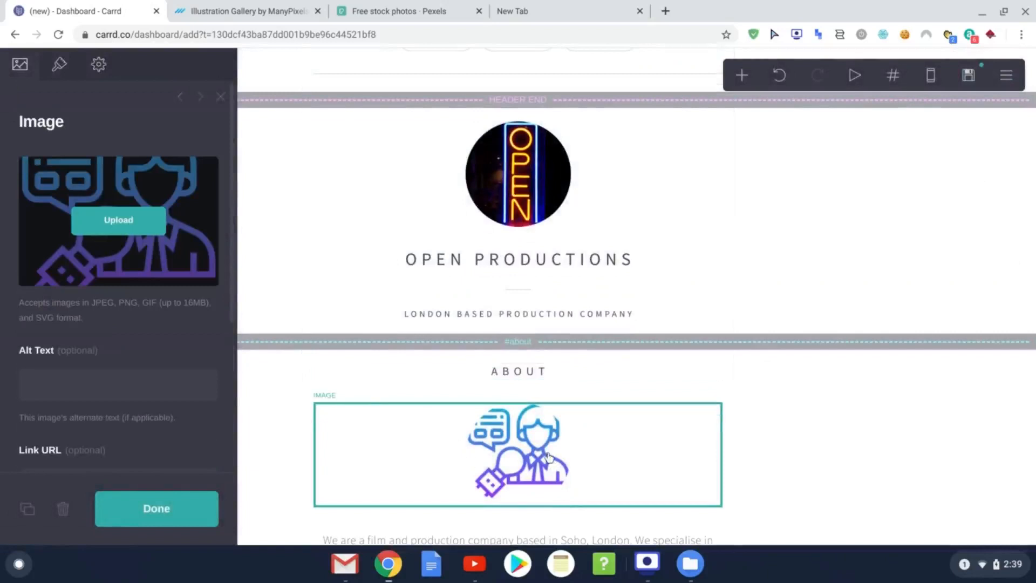
click(59, 64)
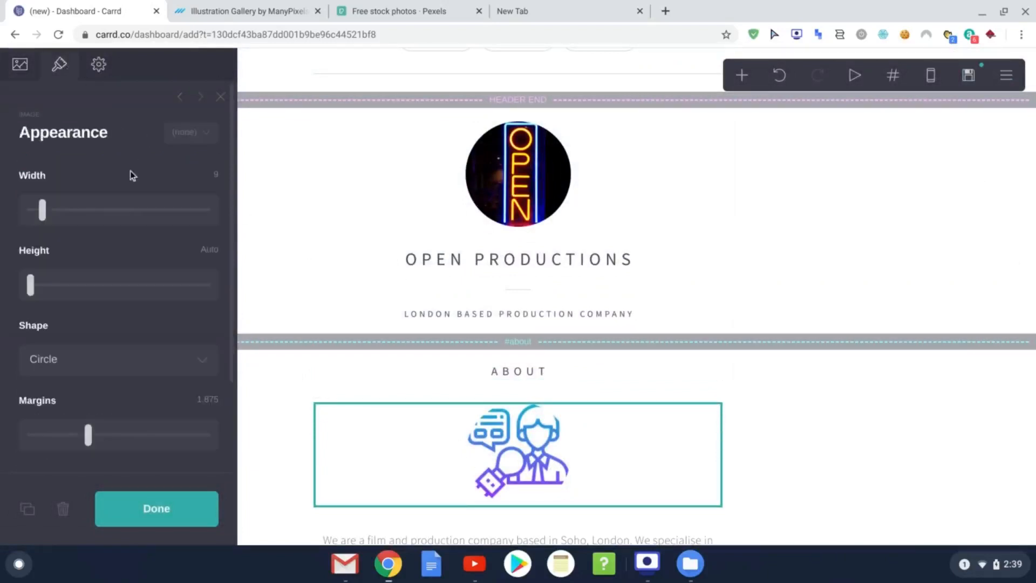
scroll(195, 360, down, 1)
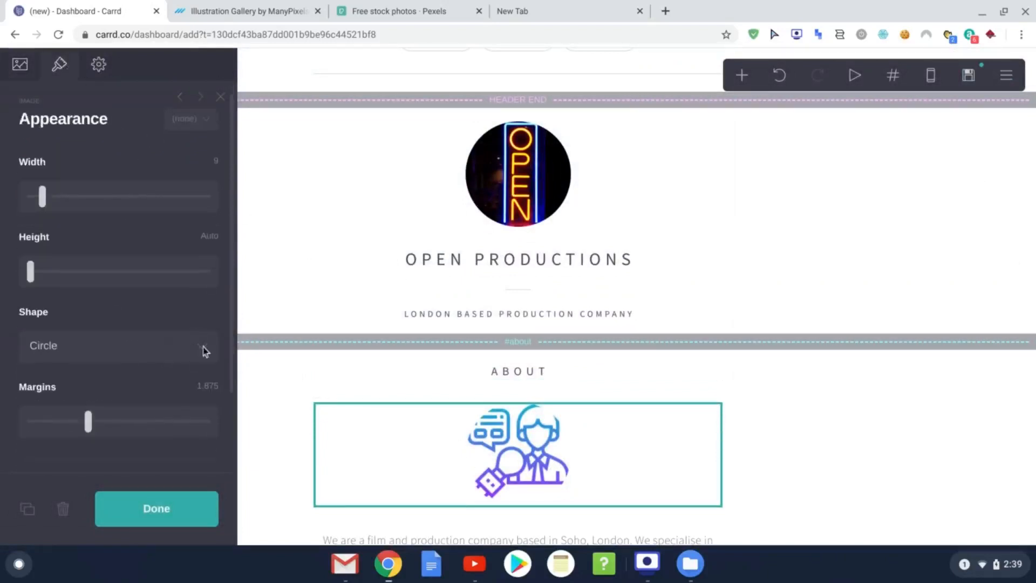
click(20, 65)
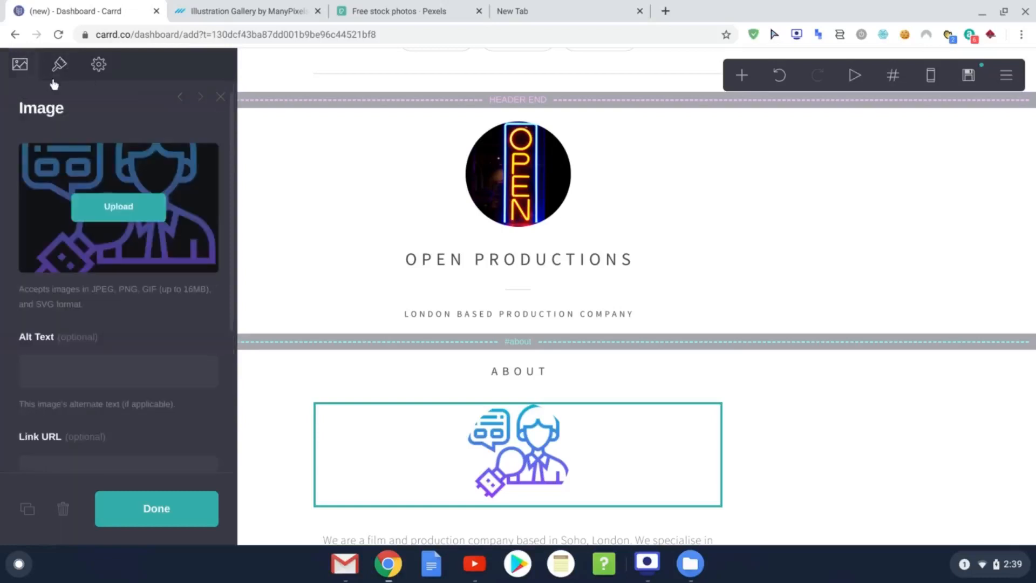
click(60, 66)
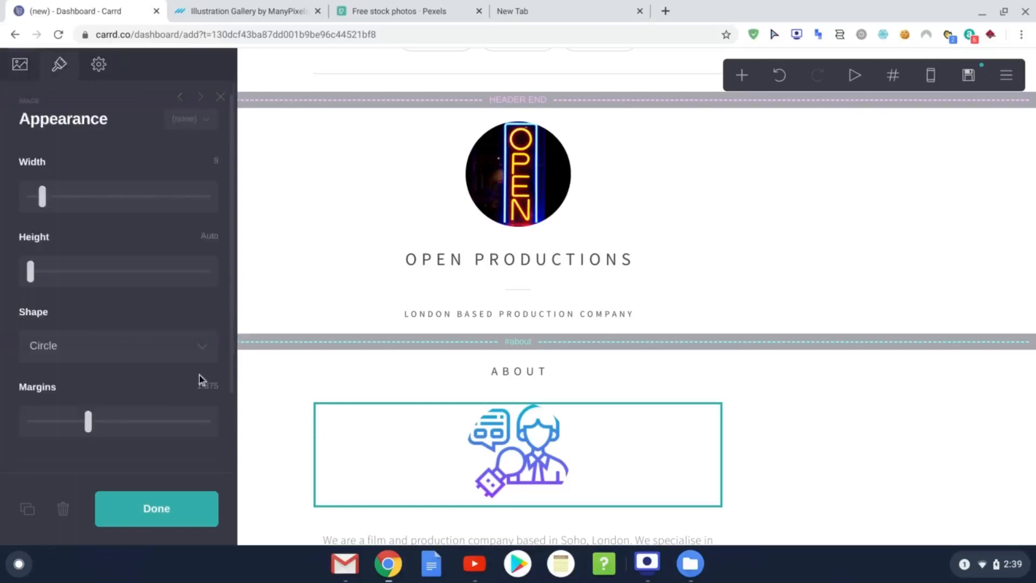
click(208, 351)
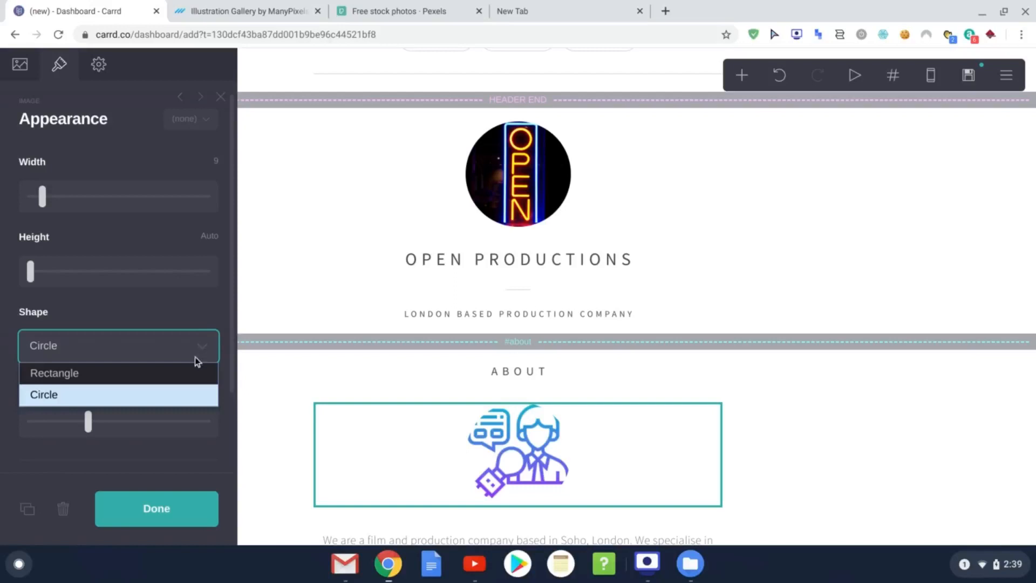
click(121, 377)
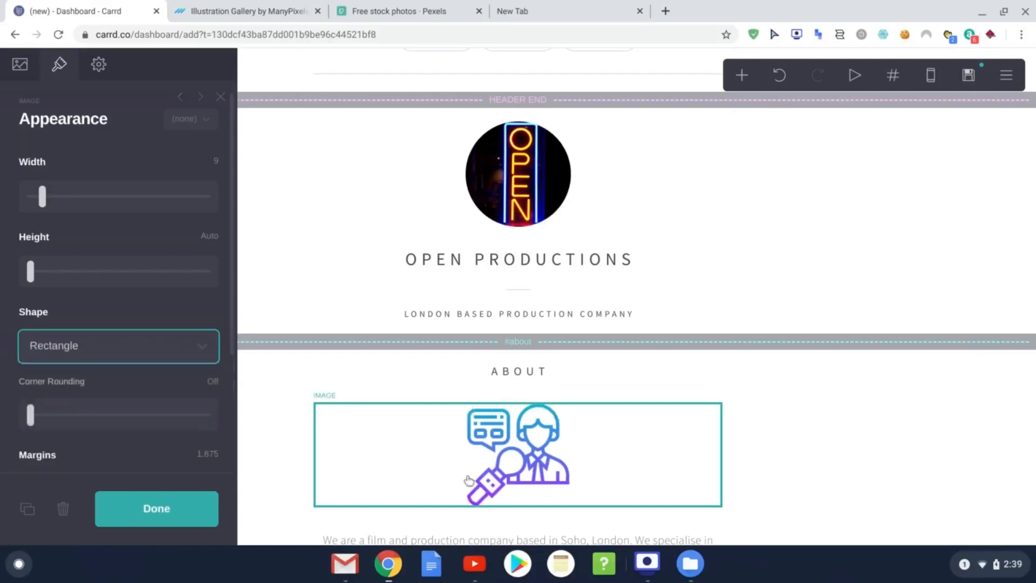
click(160, 309)
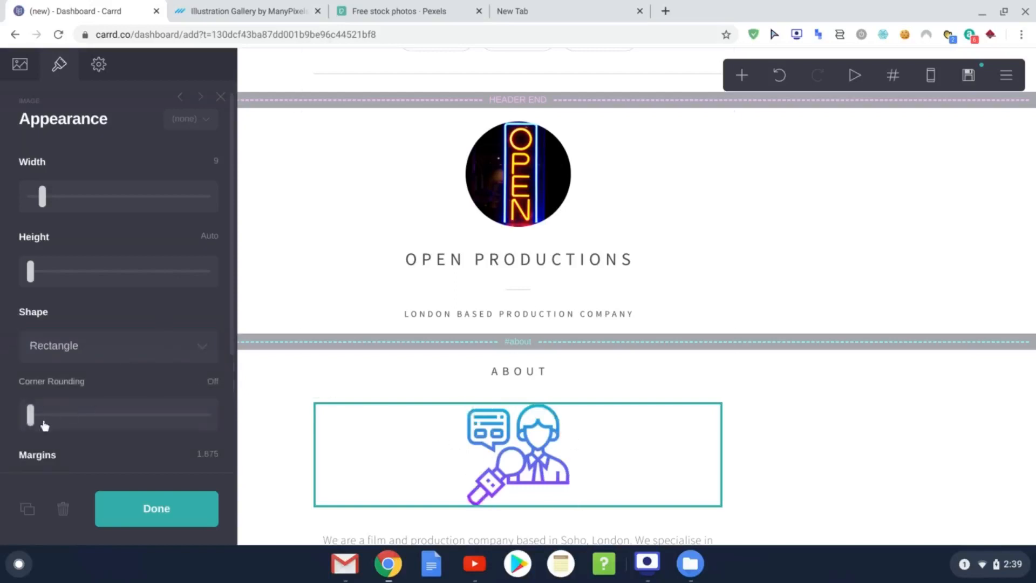
drag(30, 416, 3, 426)
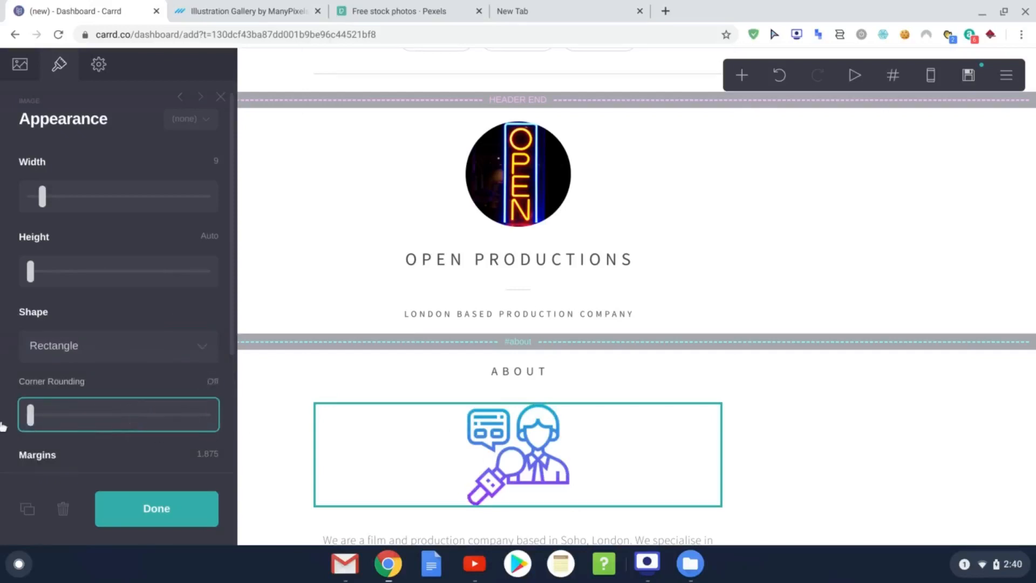
Step: Review the image's Settings tab and finish editing the About image
scroll(108, 371, down, 3)
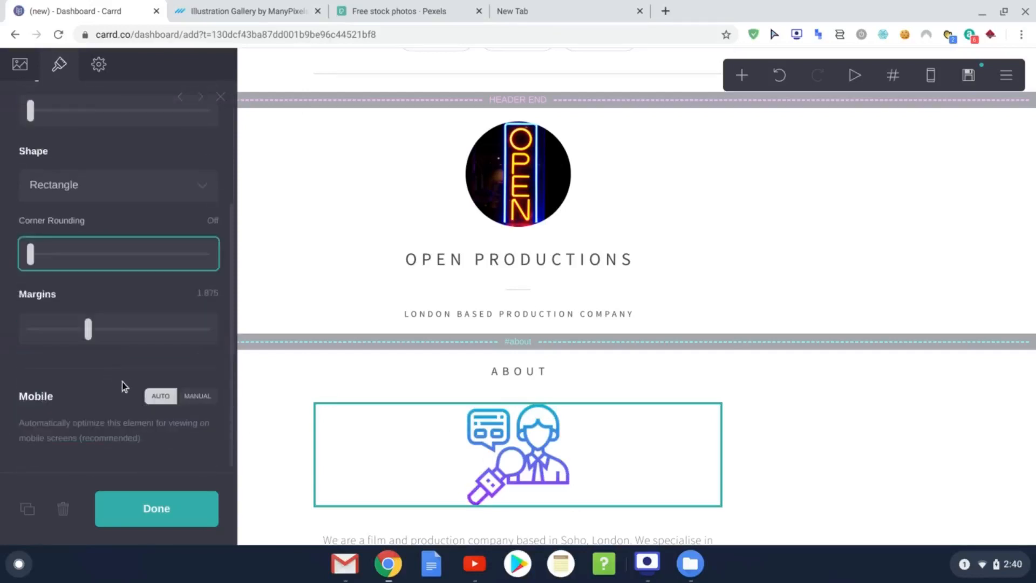
scroll(122, 386, up, 3)
click(98, 65)
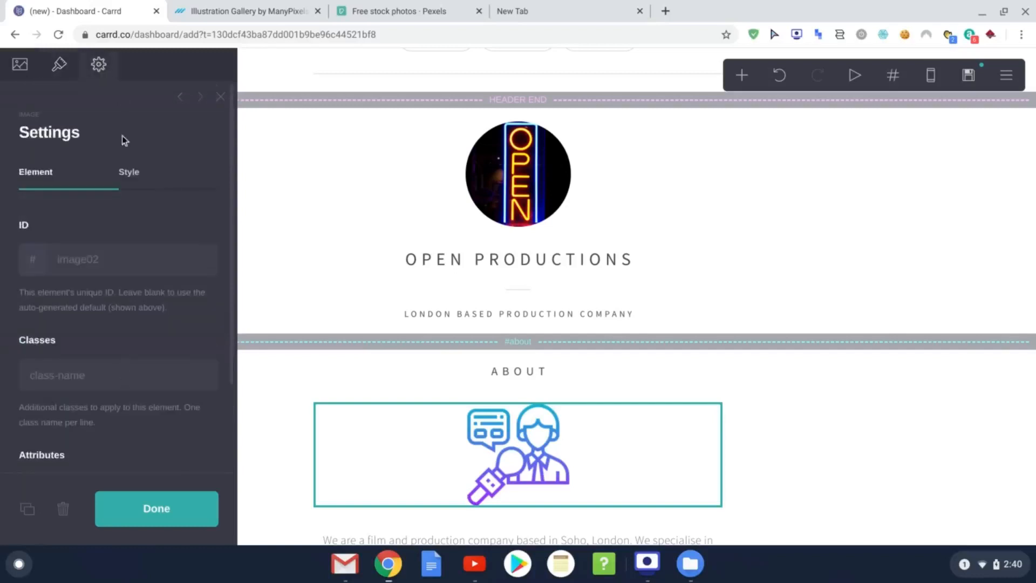
scroll(122, 140, down, 5)
click(171, 518)
scroll(596, 426, down, 2)
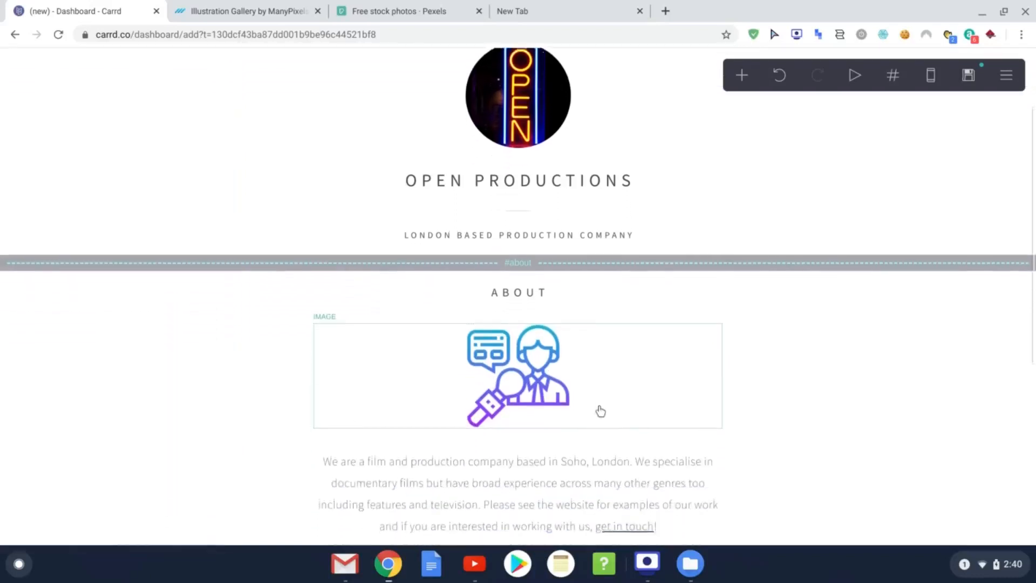
Step: Replace the Contact placeholder text with the 'Feel free to get in contact below…' enquiry message
scroll(534, 432, down, 2)
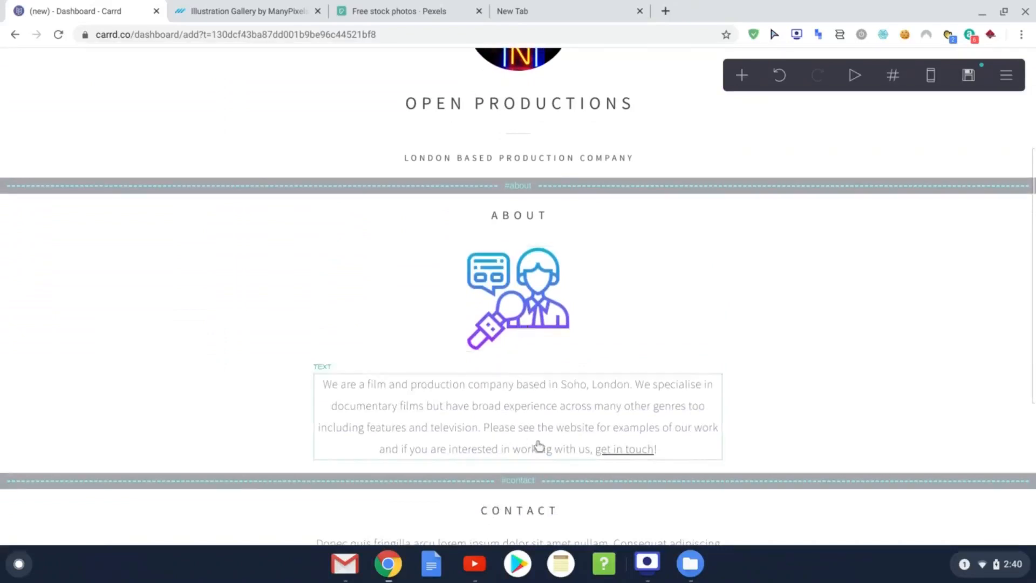
scroll(569, 356, down, 7)
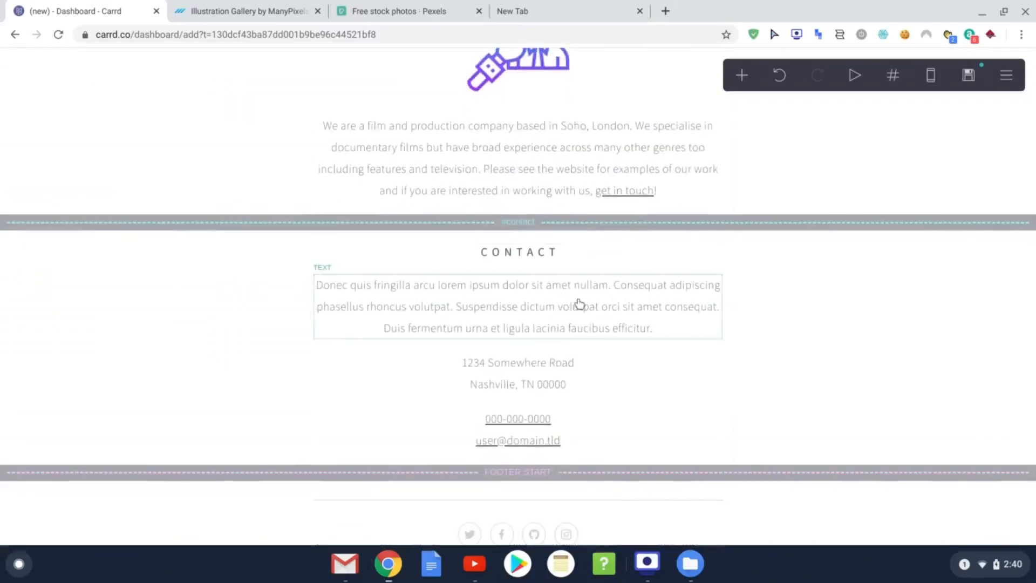
click(579, 304)
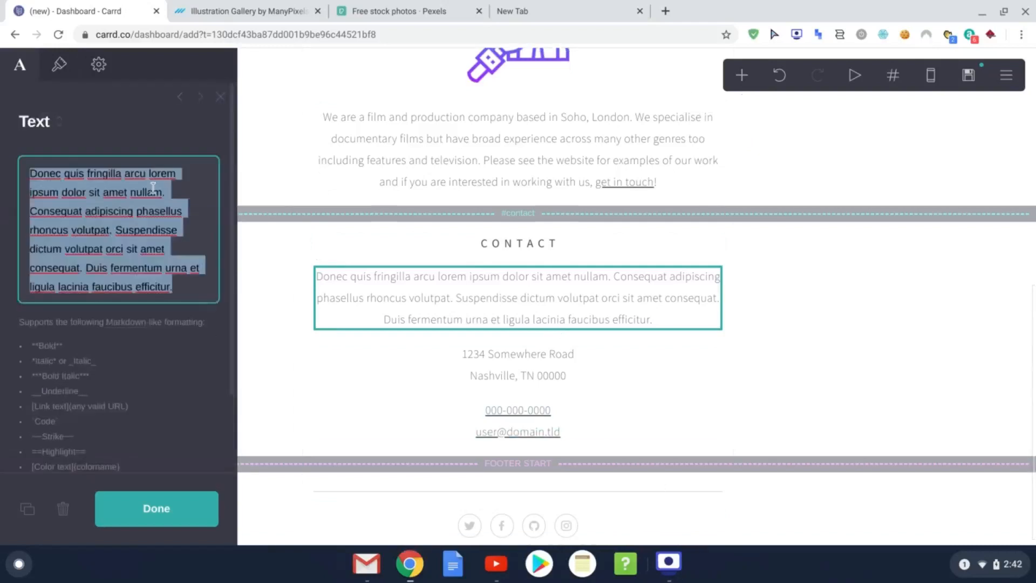
text(Feel free to get in contact below, whether that's a simple enquiry about our services, or if you'd like to book one of our sessions.)
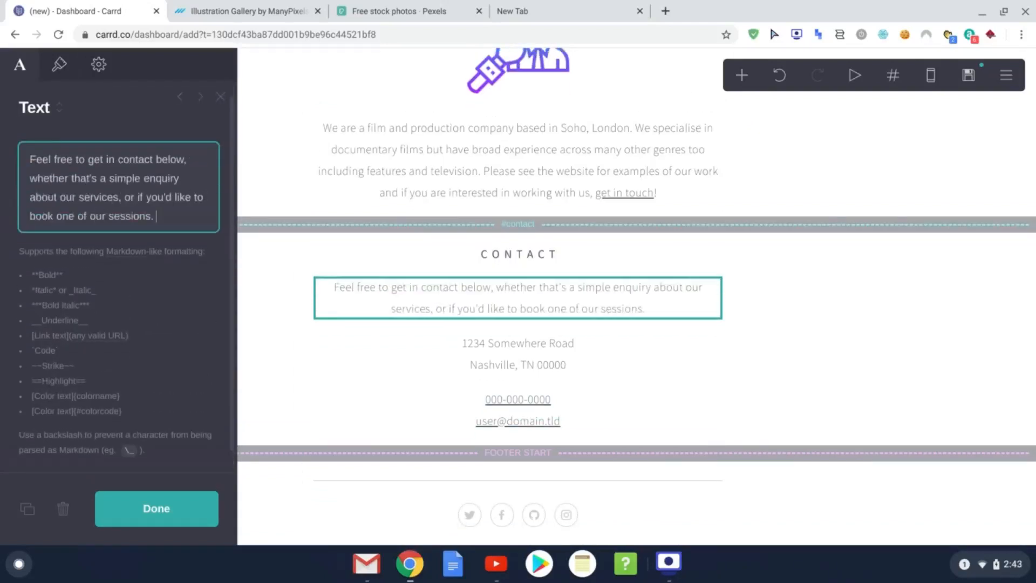
text( Below is our email address and phone number, although initially we would prefer email contact.)
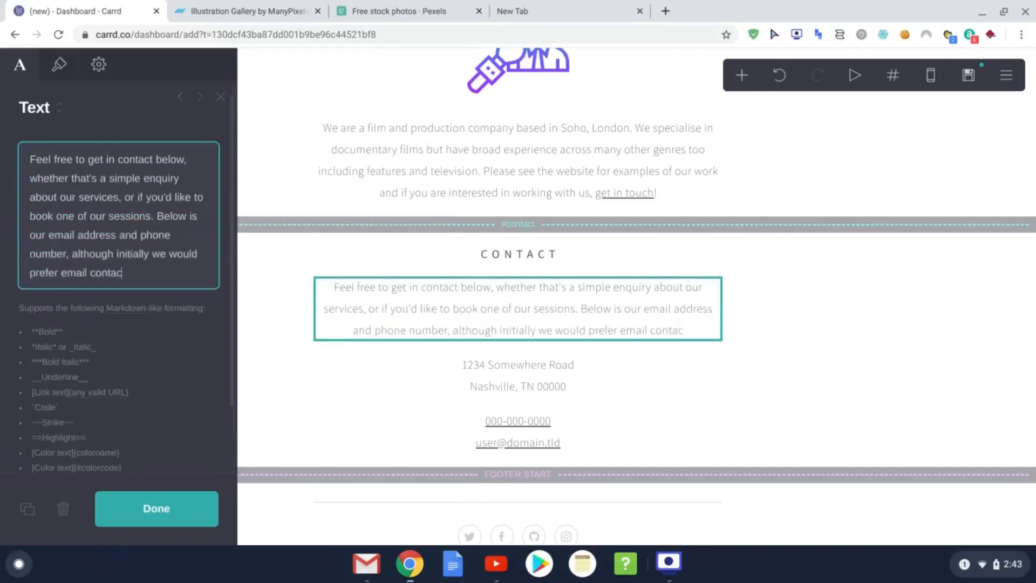
text( Thanks so much, we look forward to hearing from you.)
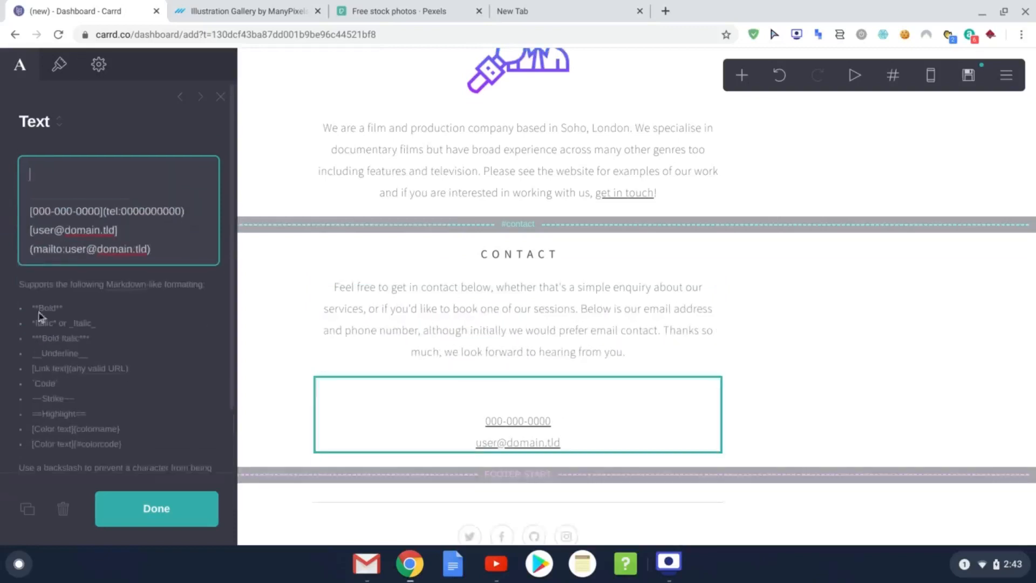
Step: Relabel the phone and email Markdown links as 'call us!' and 'email us!'
text(123-456-789)
drag(101, 173, 32, 174)
key(ctrl+c)
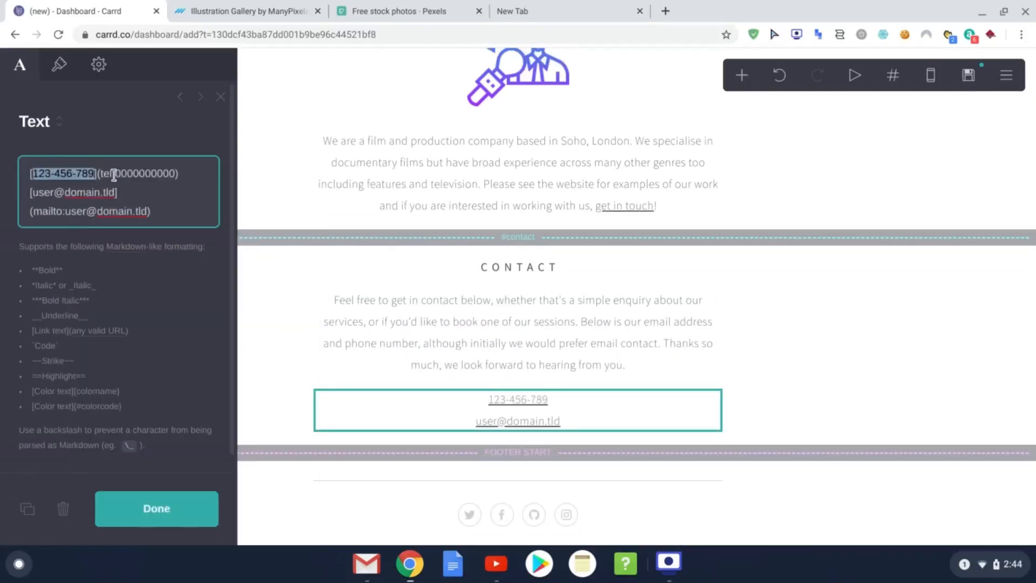
drag(176, 174, 115, 173)
key(ctrl+v)
drag(95, 174, 33, 174)
text(call us!)
drag(114, 192, 33, 192)
text(email us!)
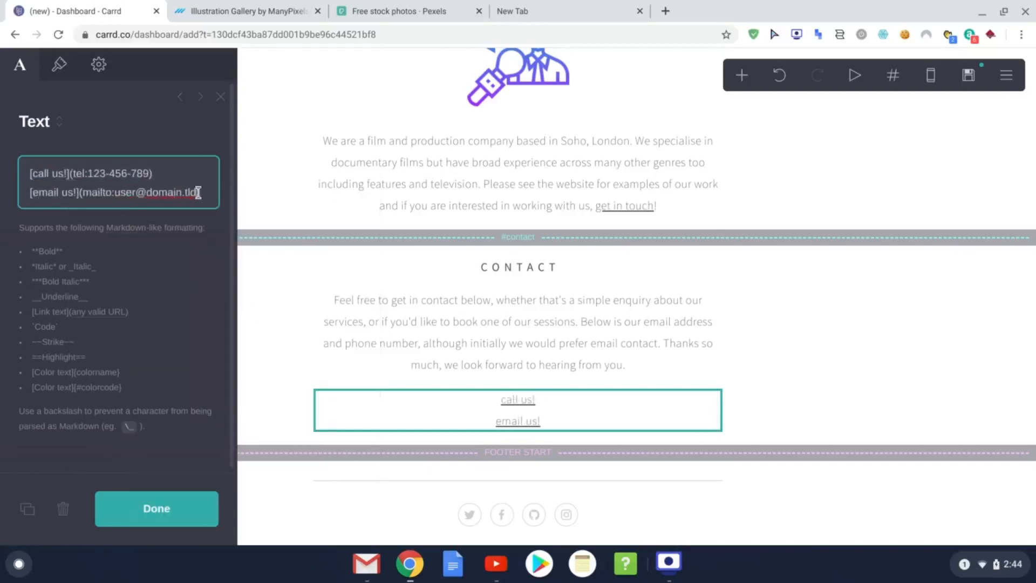
drag(196, 193, 114, 192)
Step: Fill in the company e-mail address for the email link and add a new Image element
click(199, 504)
click(742, 76)
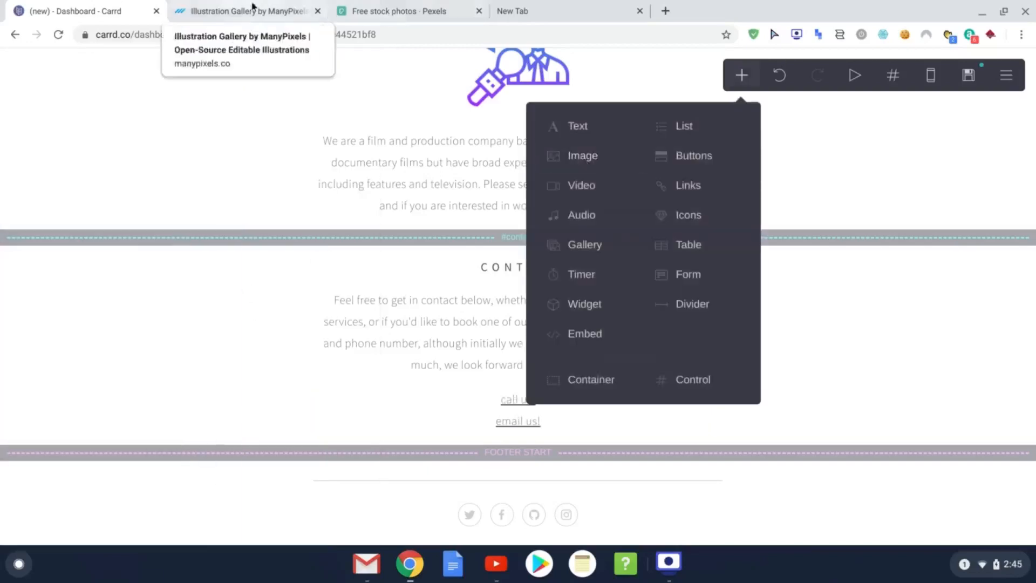
click(399, 10)
Step: Search Pexels for 'phone call' and place the red corded telephone photo uncropped
click(486, 245)
text(phone cl)
click(419, 284)
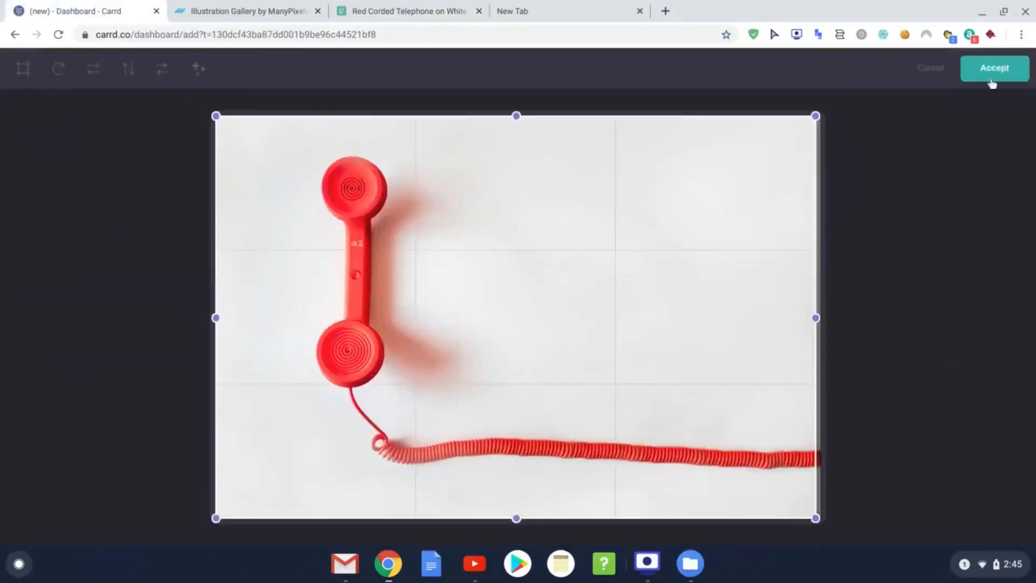
click(994, 68)
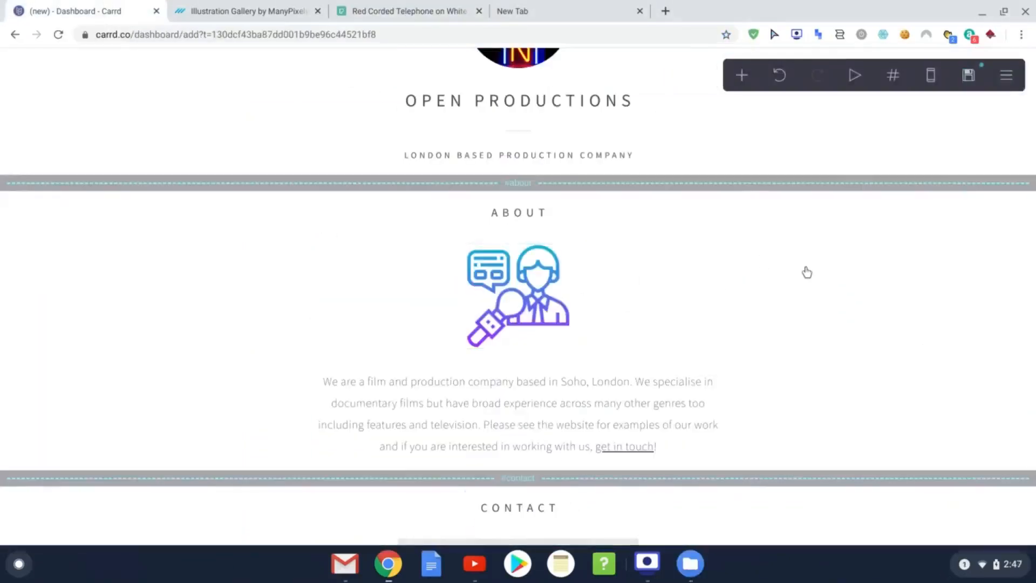
scroll(756, 306, up, 3)
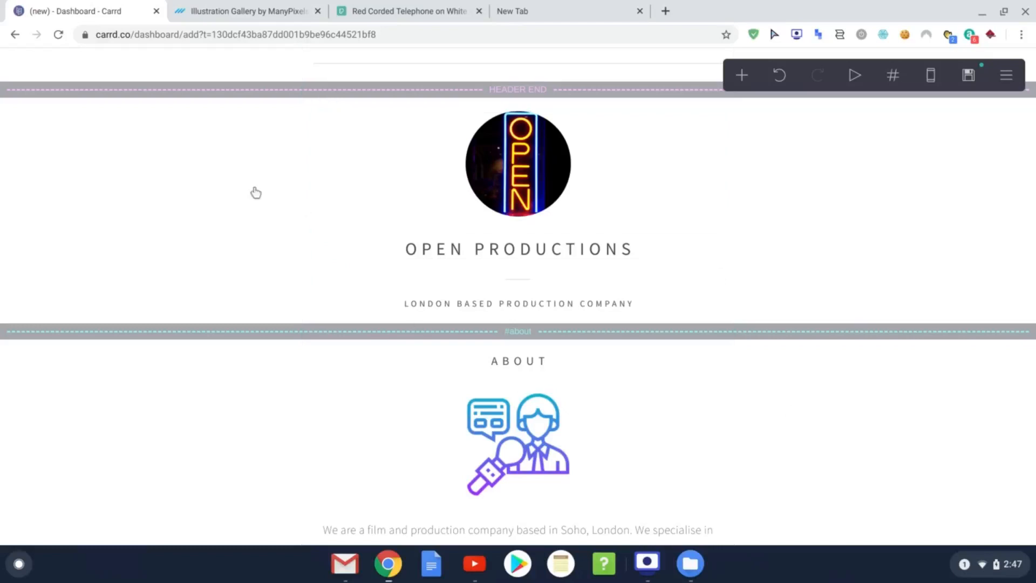
click(415, 11)
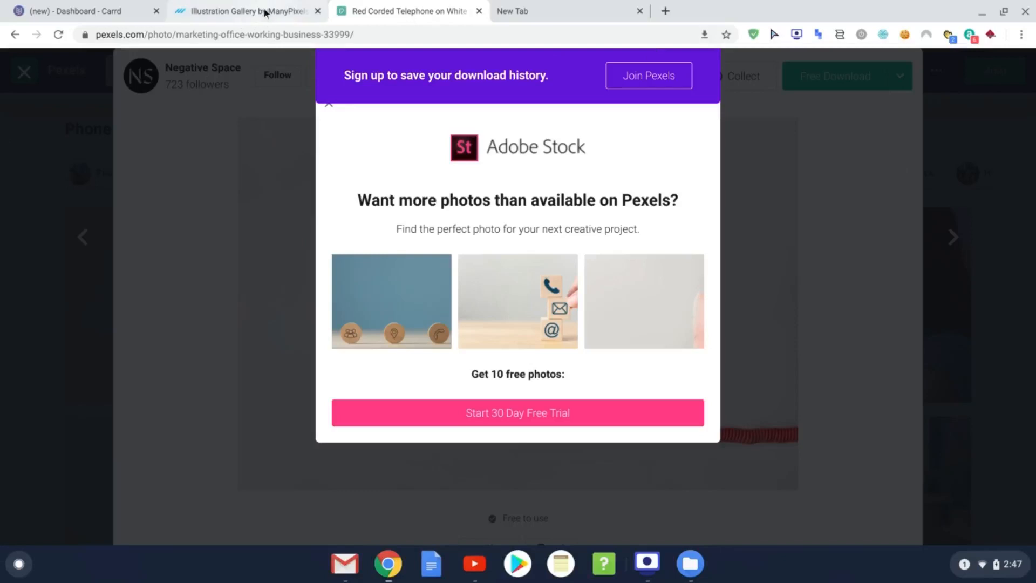
click(93, 12)
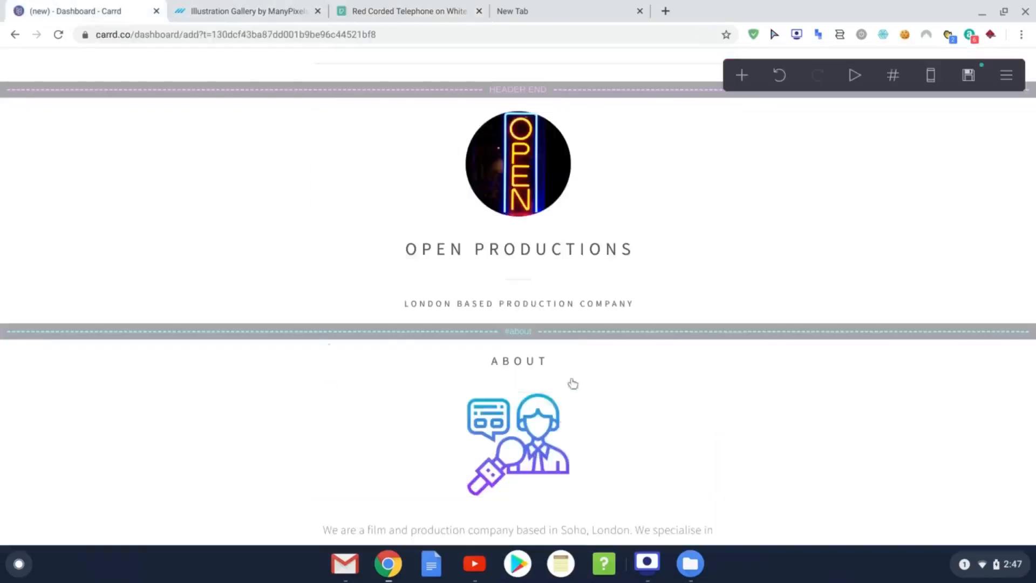
scroll(570, 372, down, 4)
scroll(567, 358, down, 3)
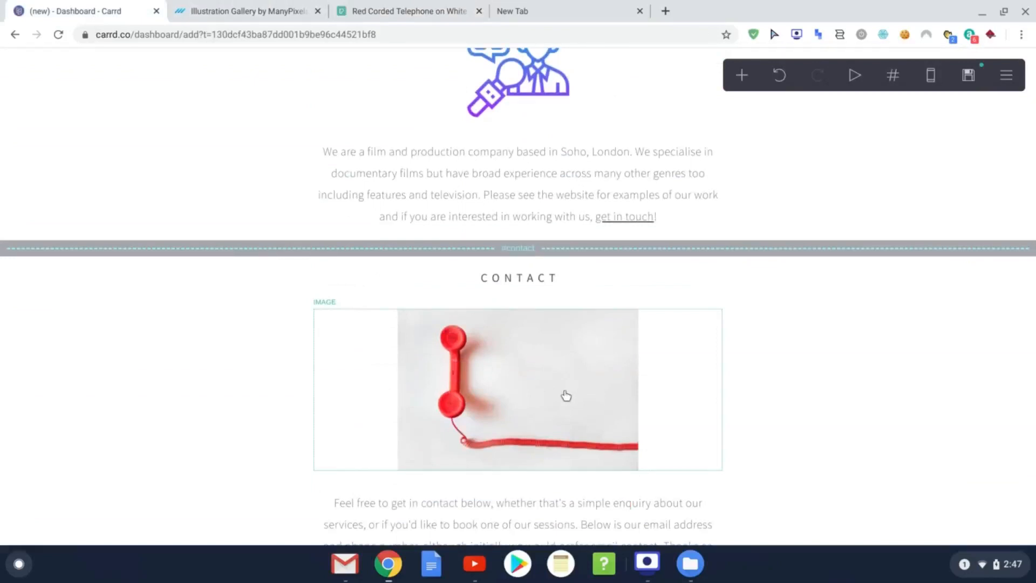
scroll(561, 393, down, 2)
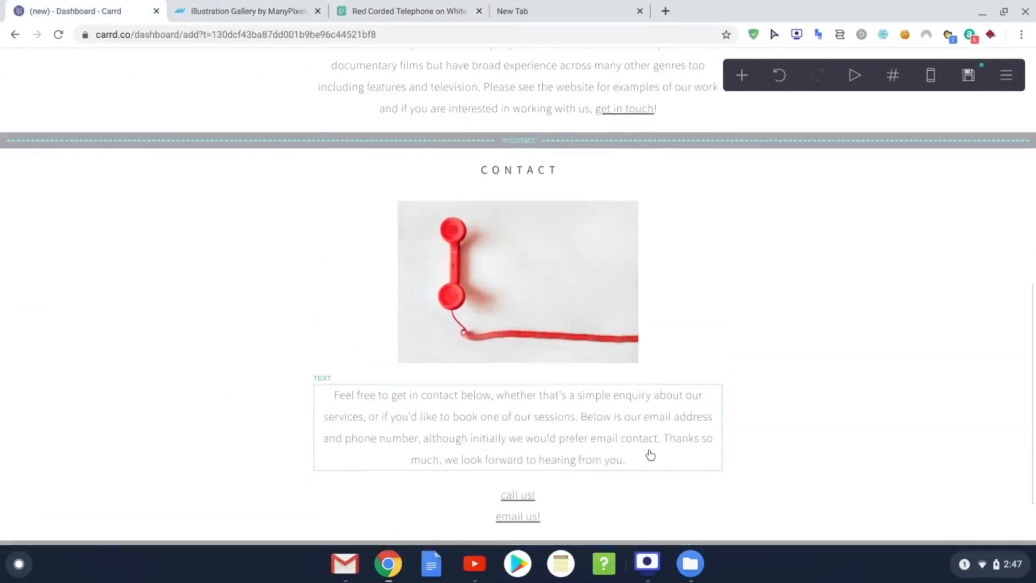
scroll(642, 445, down, 1)
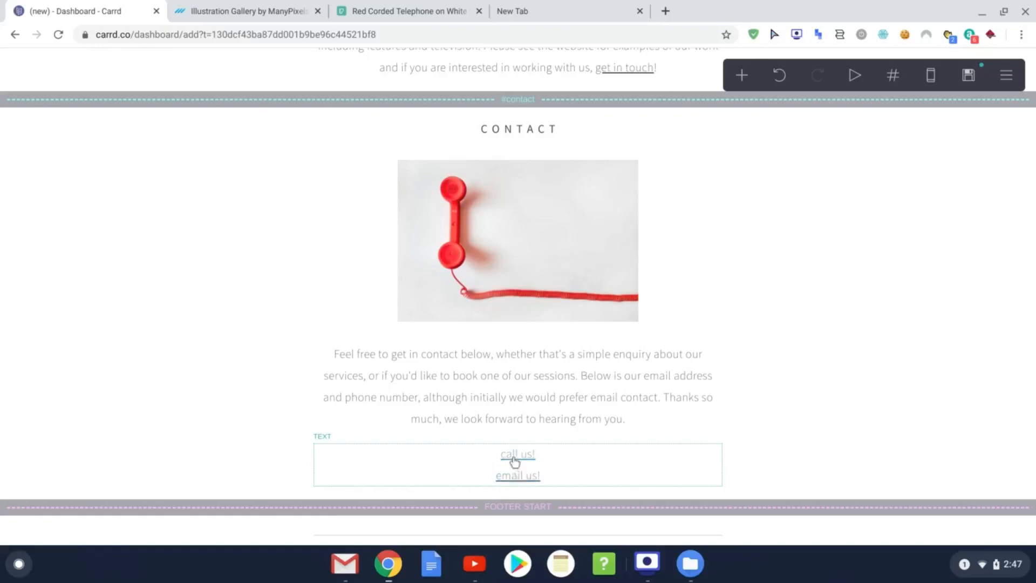
scroll(400, 287, up, 8)
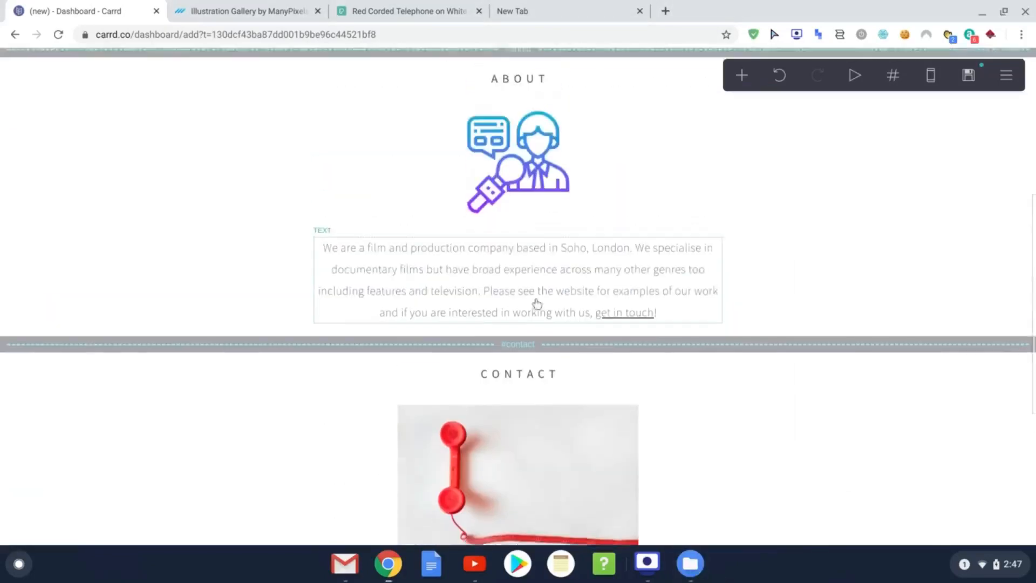
scroll(568, 132, down, 8)
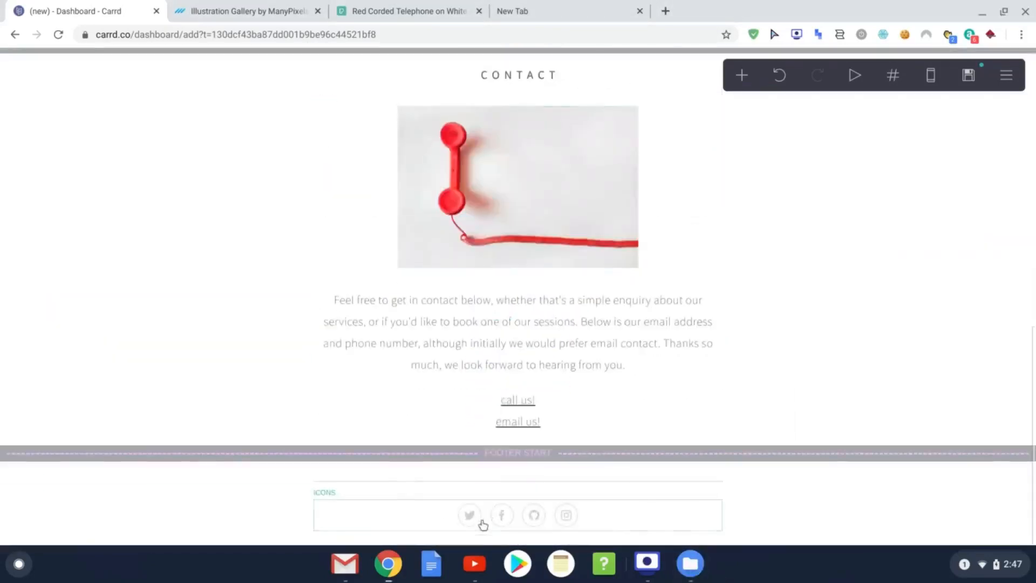
scroll(620, 378, up, 15)
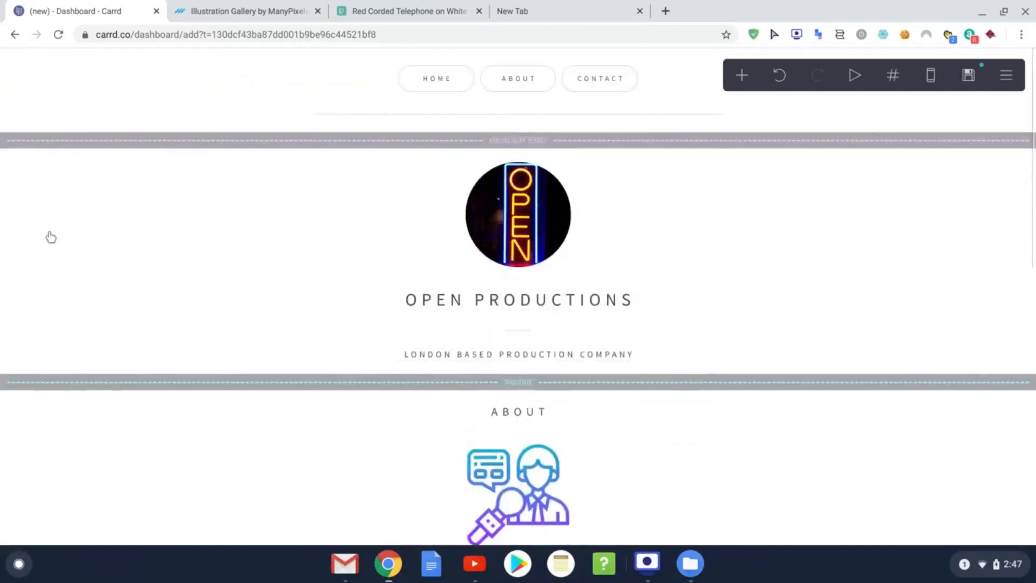
Step: Switch the page background style to Gradient
click(49, 236)
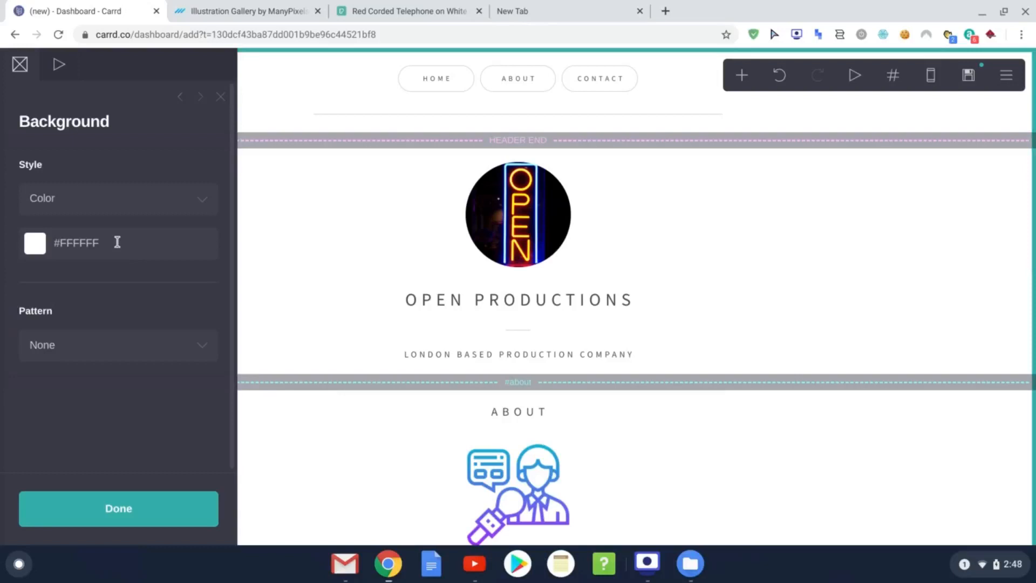
click(202, 204)
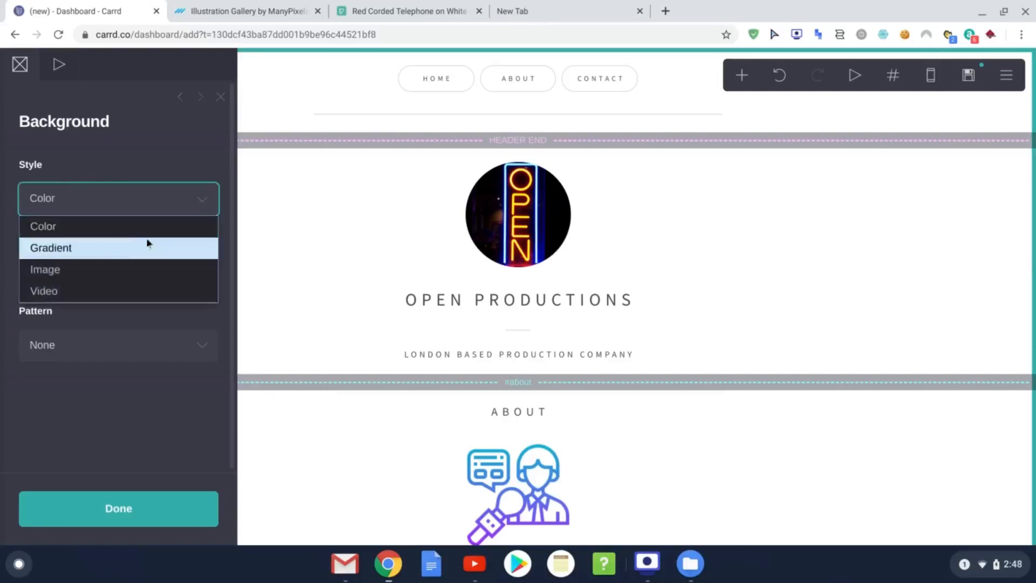
click(129, 254)
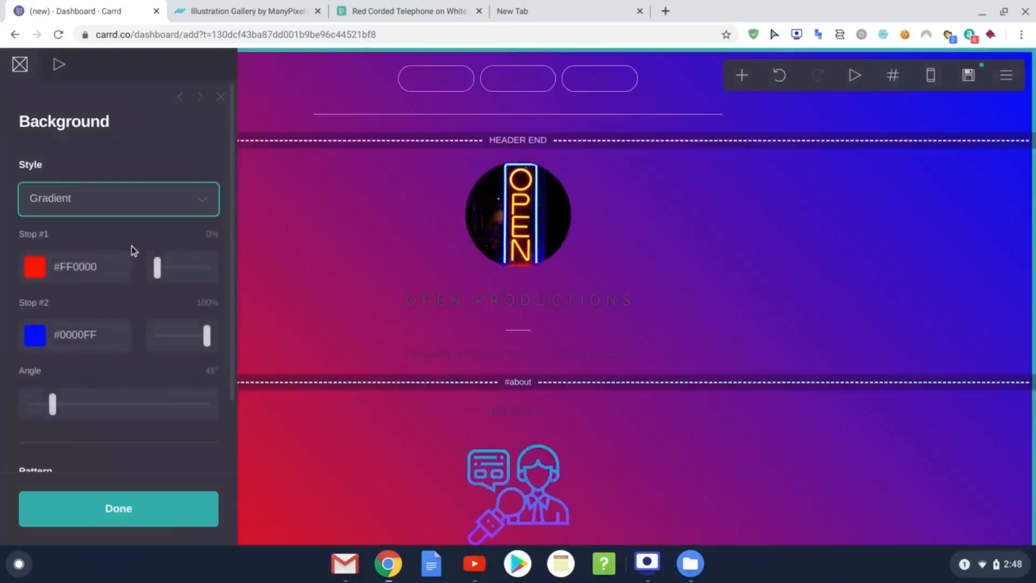
click(134, 203)
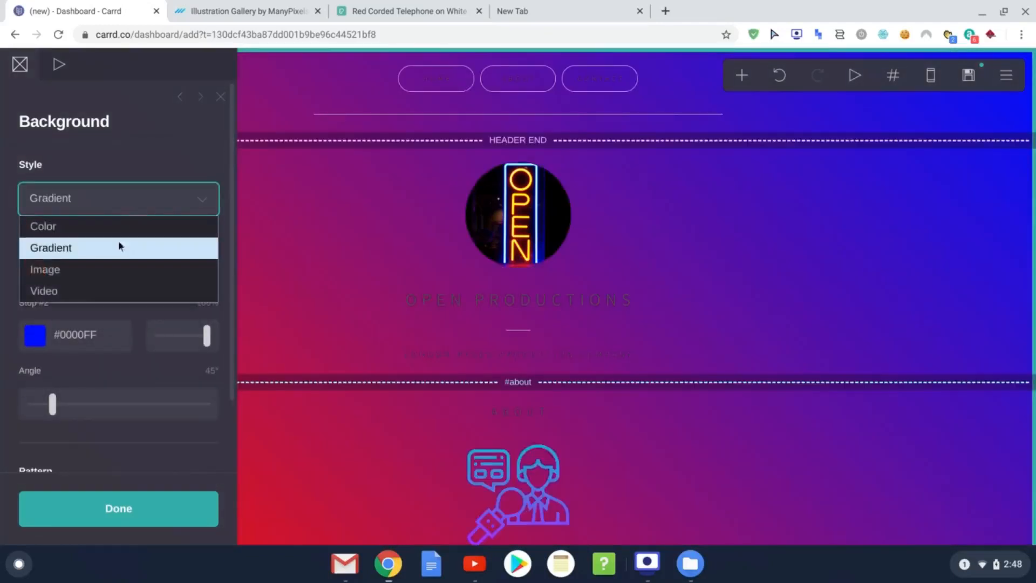
click(104, 254)
click(112, 211)
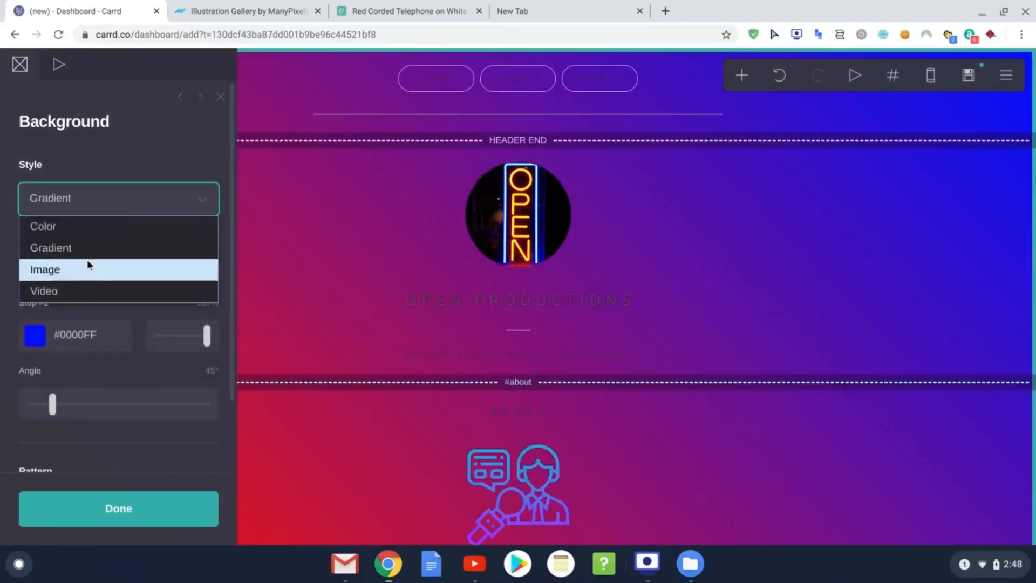
click(124, 153)
Step: Set the gradient stops to cyan #00E0FF and white #FFFFFF, then confirm
click(33, 270)
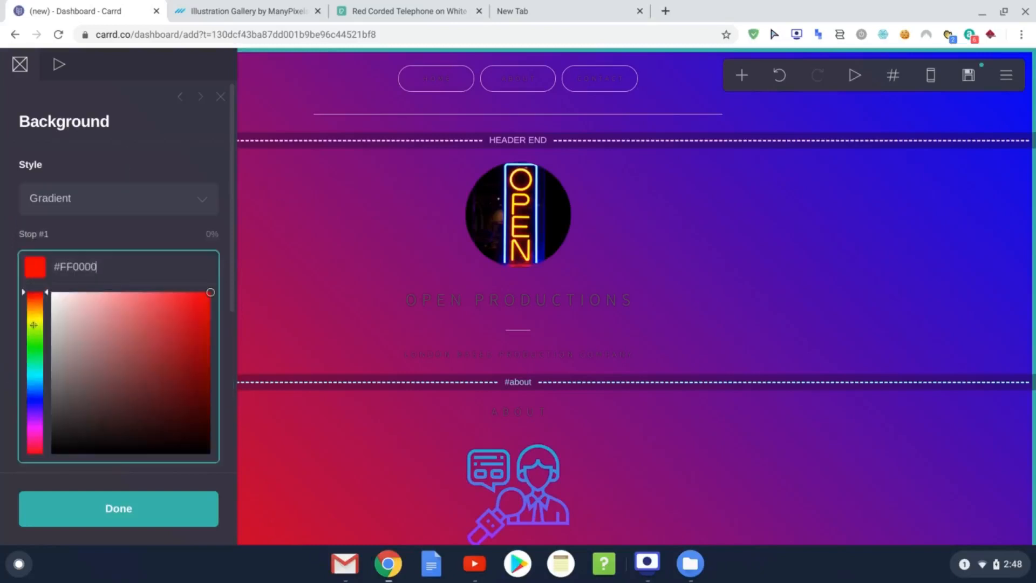
click(37, 376)
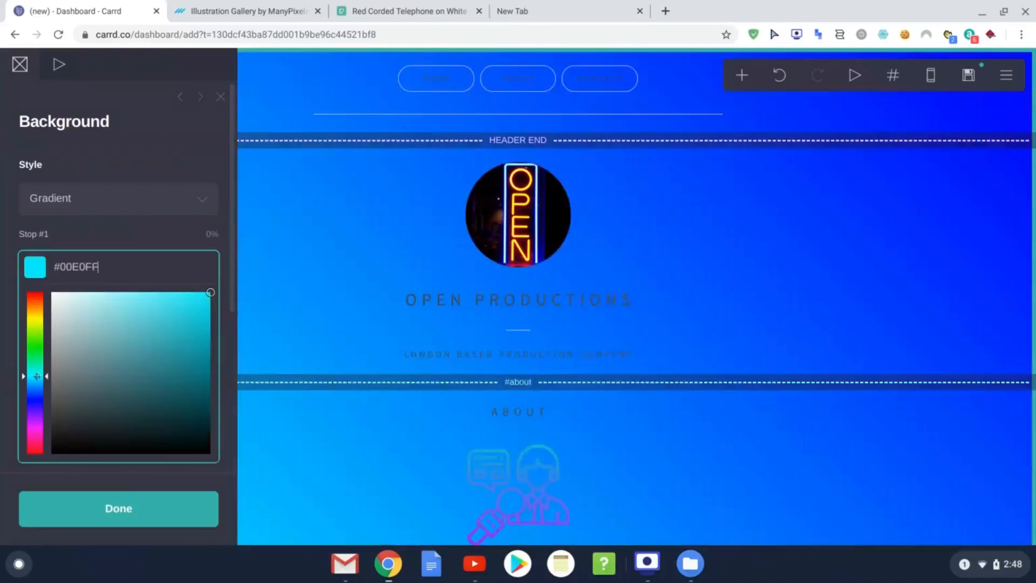
click(124, 239)
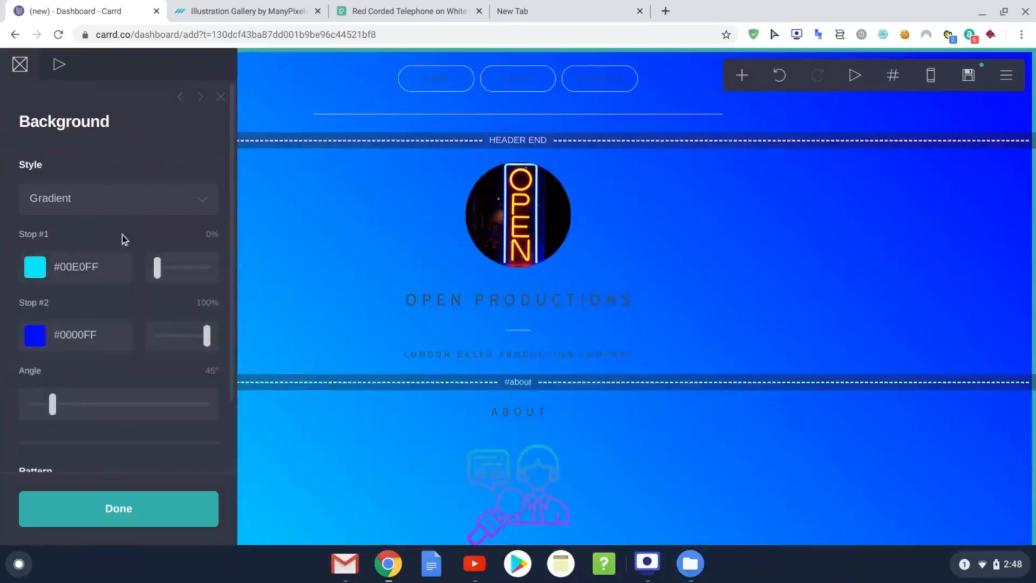
click(34, 335)
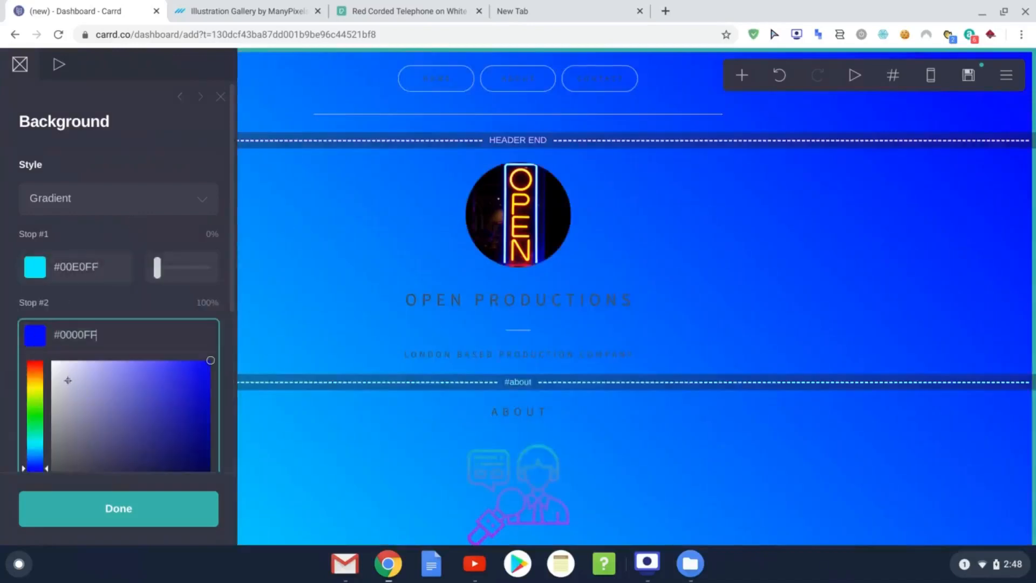
click(63, 365)
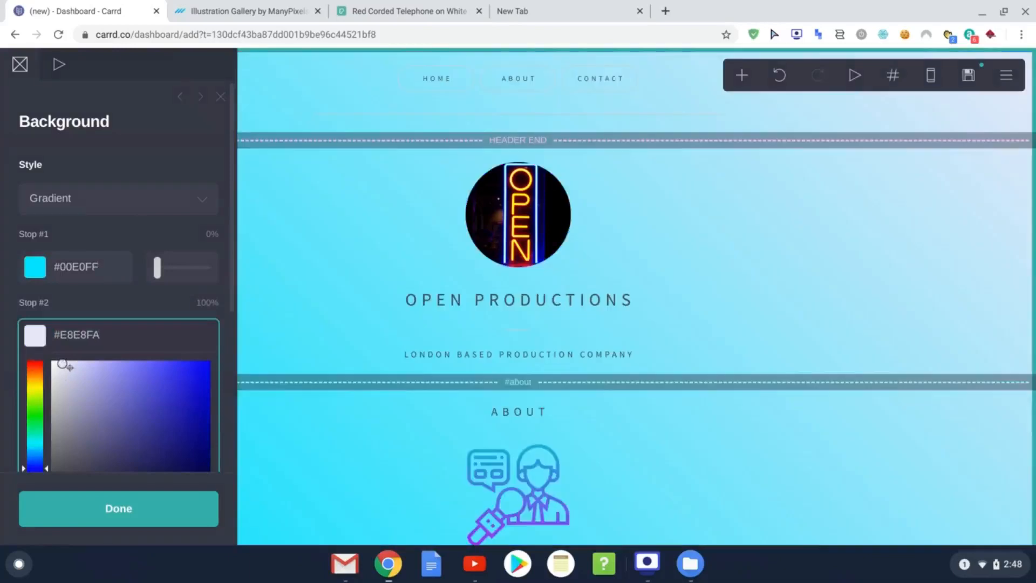
drag(62, 363, 52, 361)
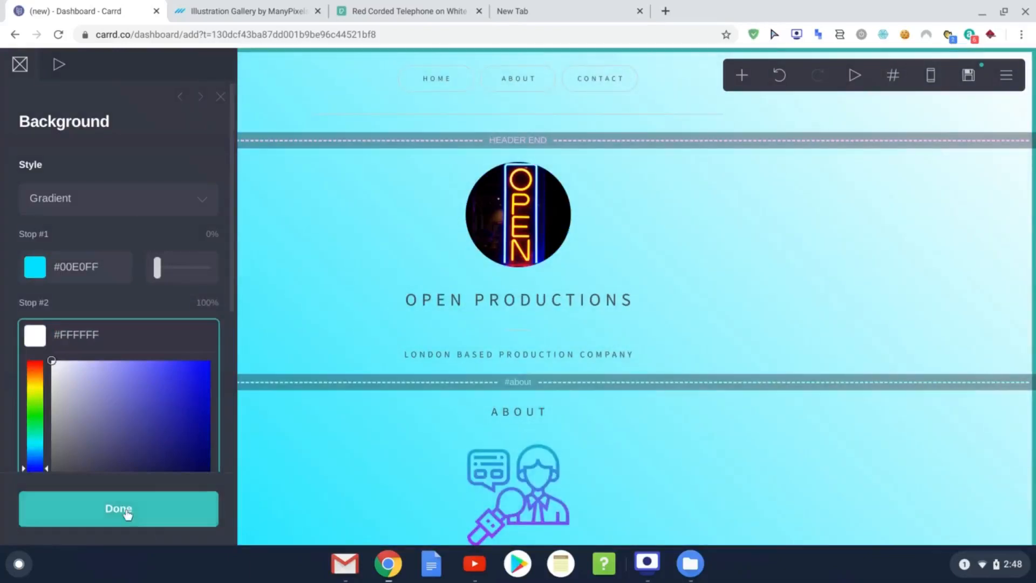
click(127, 510)
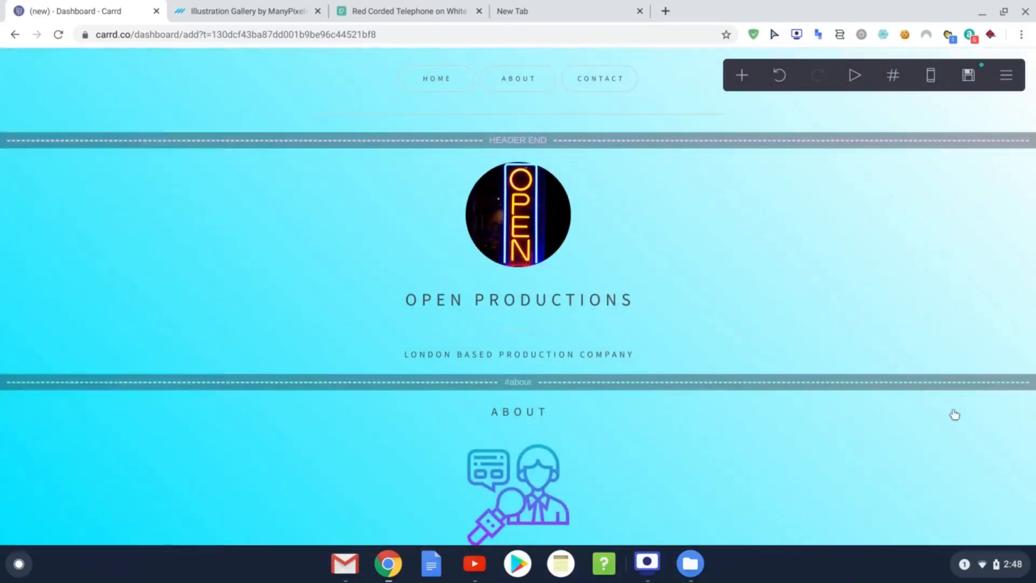
Step: Reopen the page background and keep its pattern set to None
scroll(743, 418, down, 6)
scroll(742, 418, down, 6)
scroll(734, 439, up, 12)
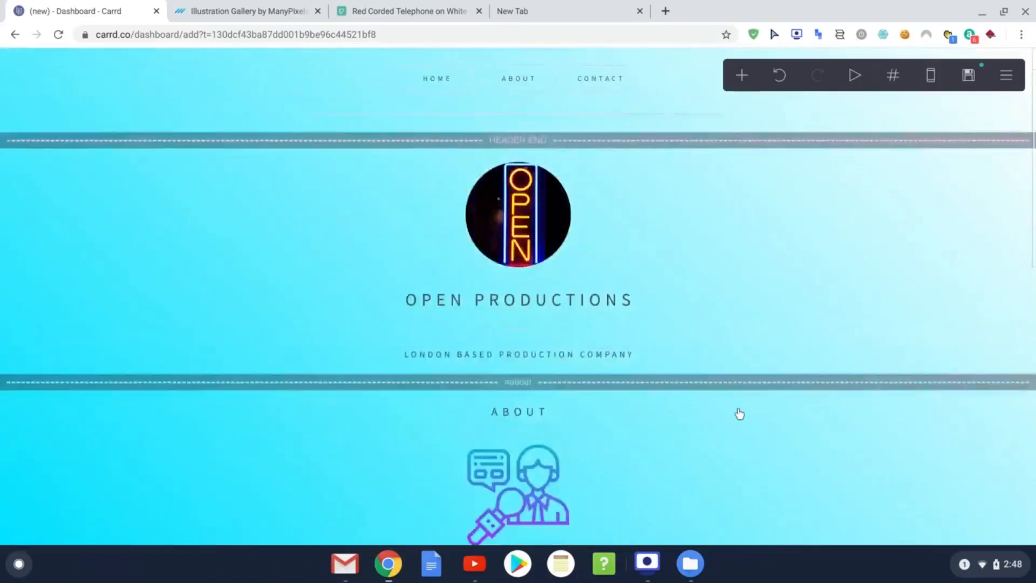
click(92, 261)
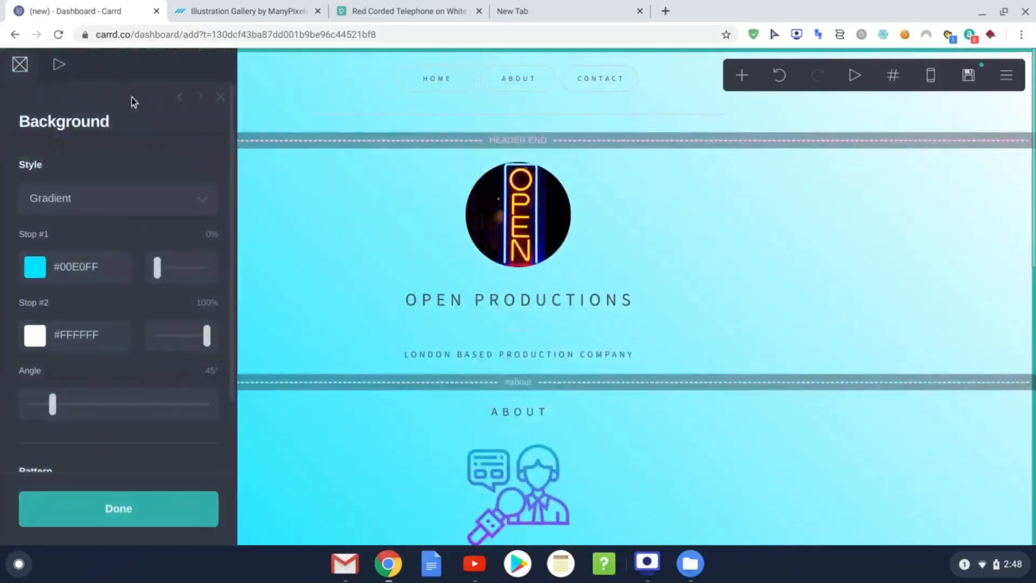
scroll(132, 234, down, 2)
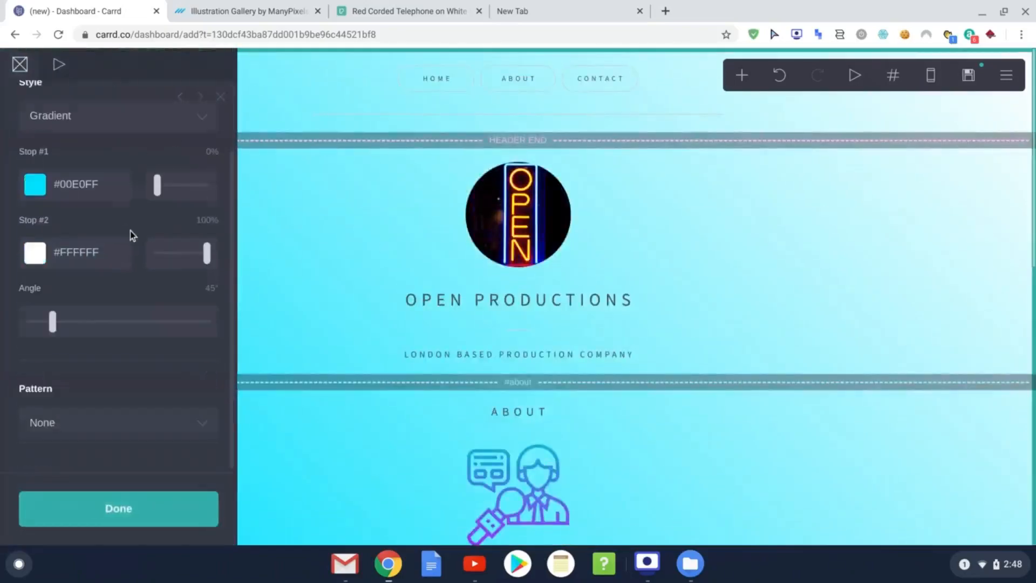
click(143, 426)
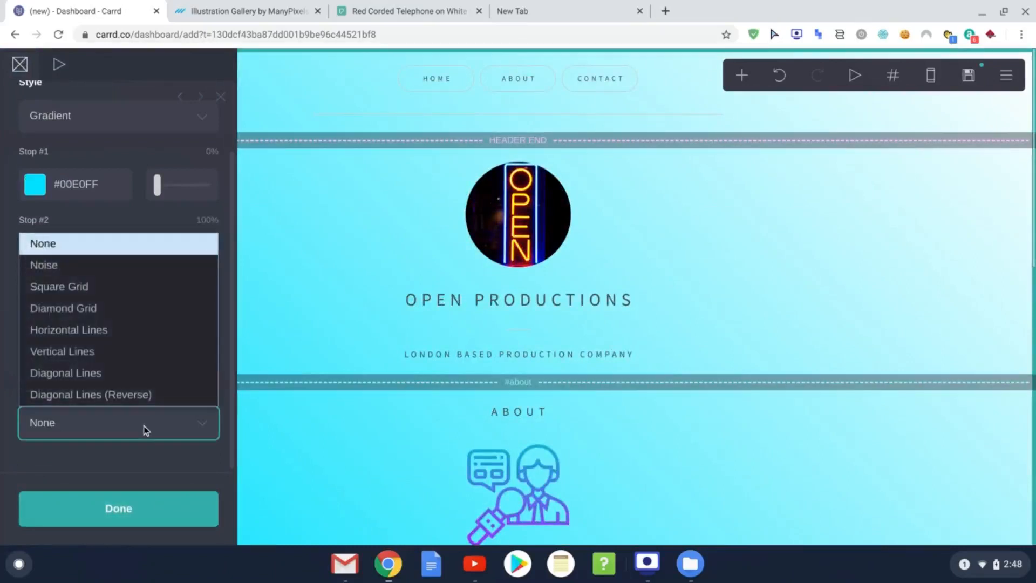
click(171, 454)
click(59, 64)
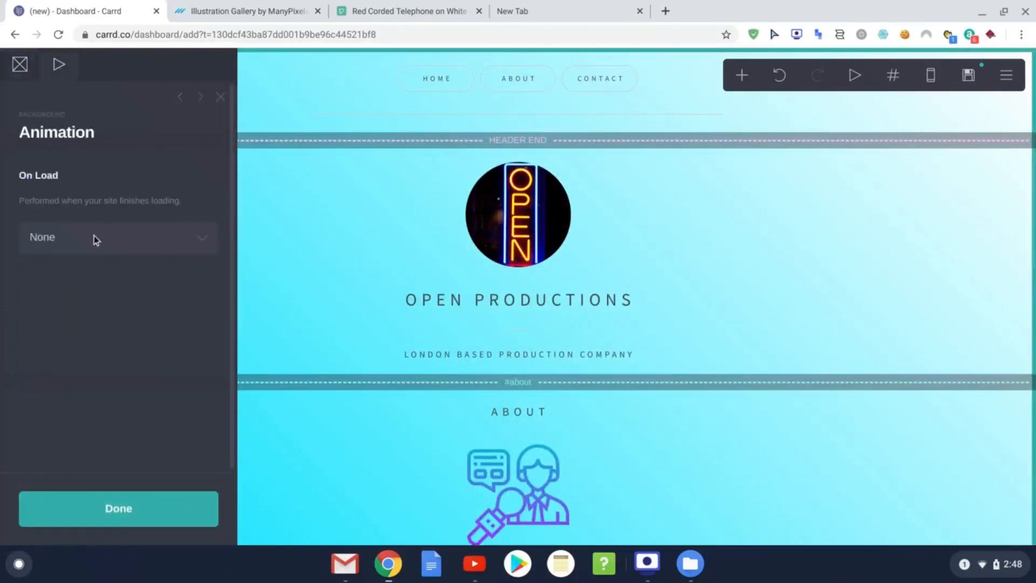
Step: Close the background Animation settings without adding an on-load animation
click(144, 507)
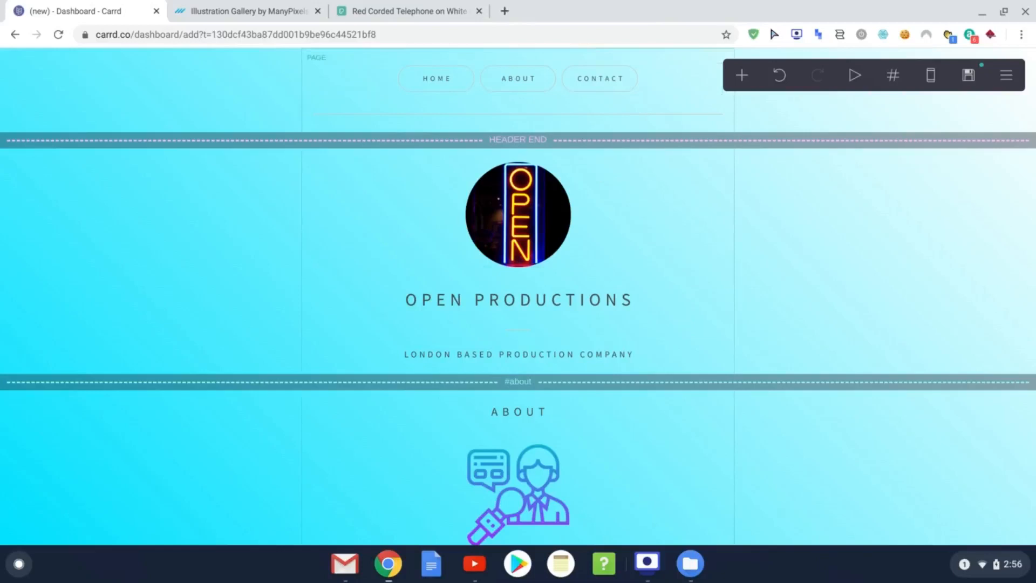
Step: Check the page sections list, then bring up the Add element menu
click(900, 79)
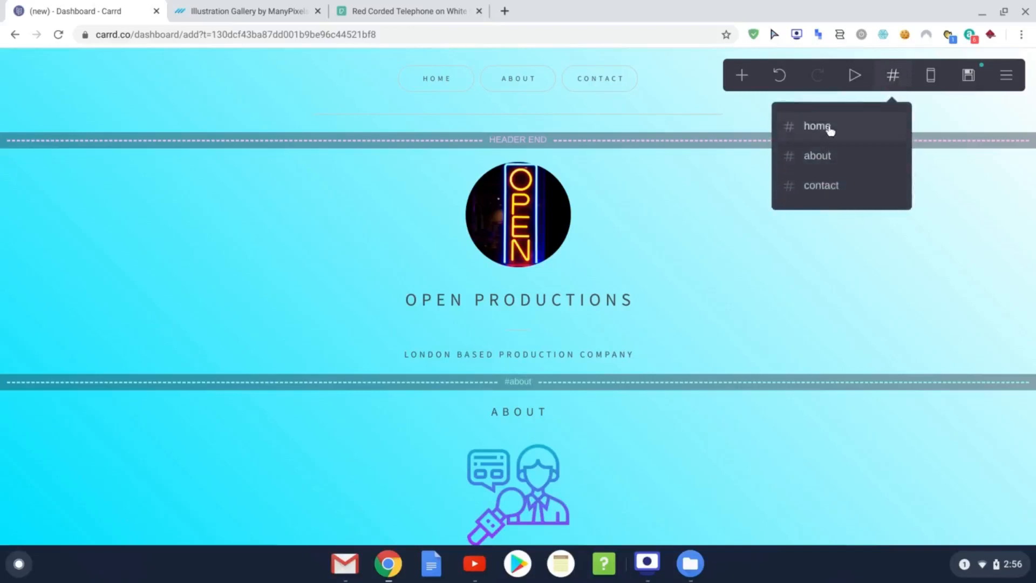
click(891, 75)
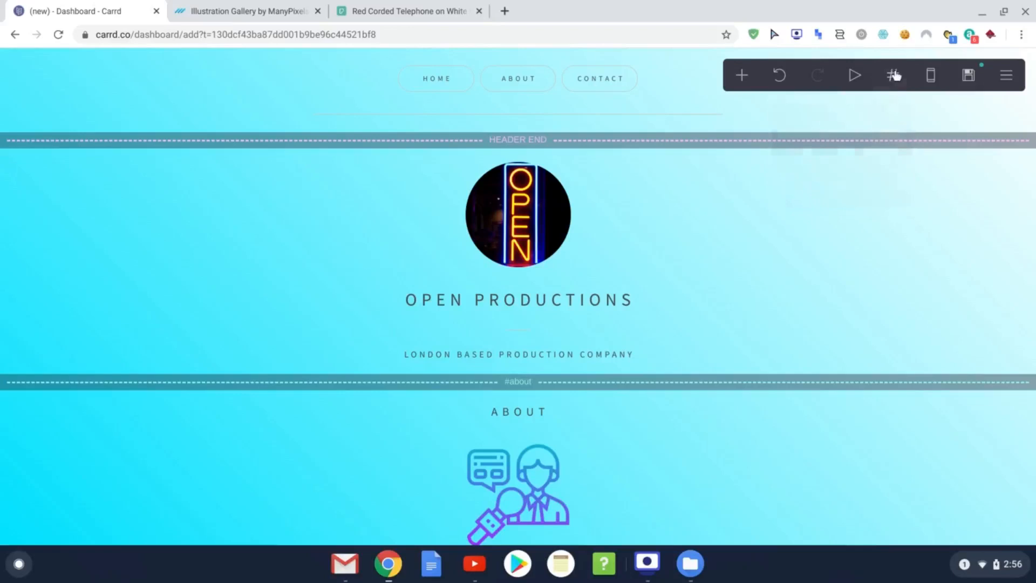
click(742, 79)
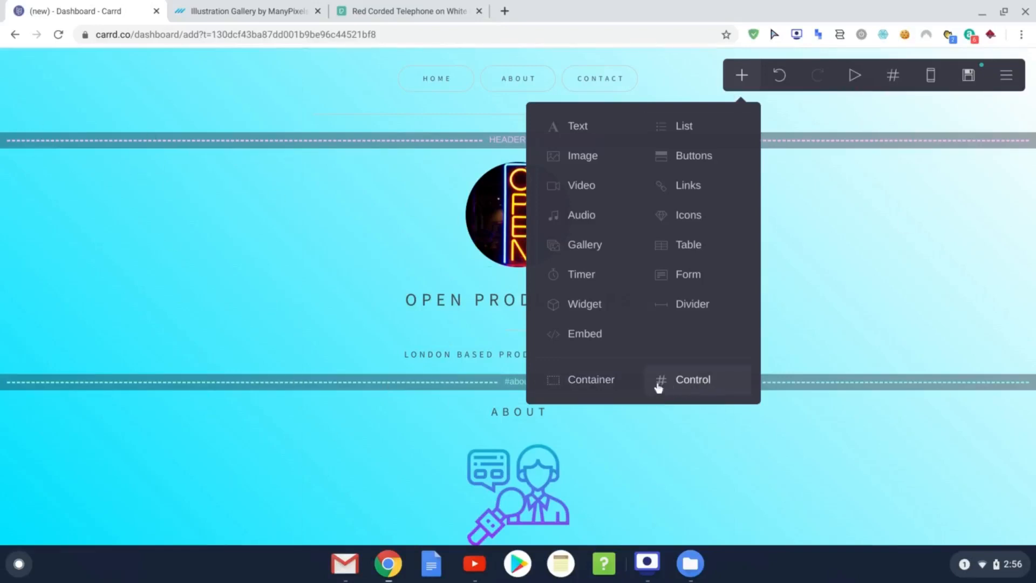
Step: Add a Control section break and rename it from 'section04' to 'booking'
click(688, 381)
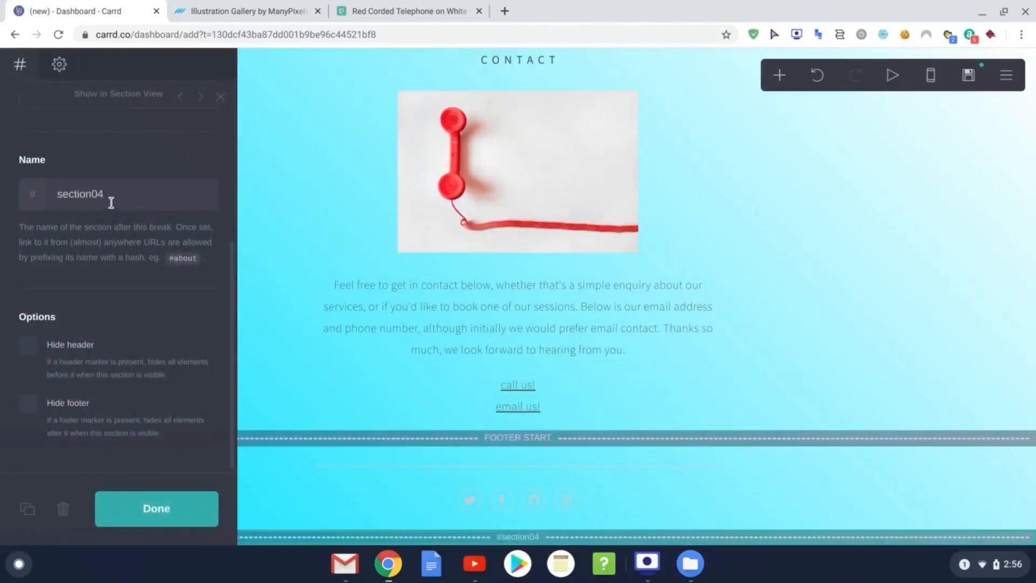
drag(110, 198, 32, 182)
text(booking)
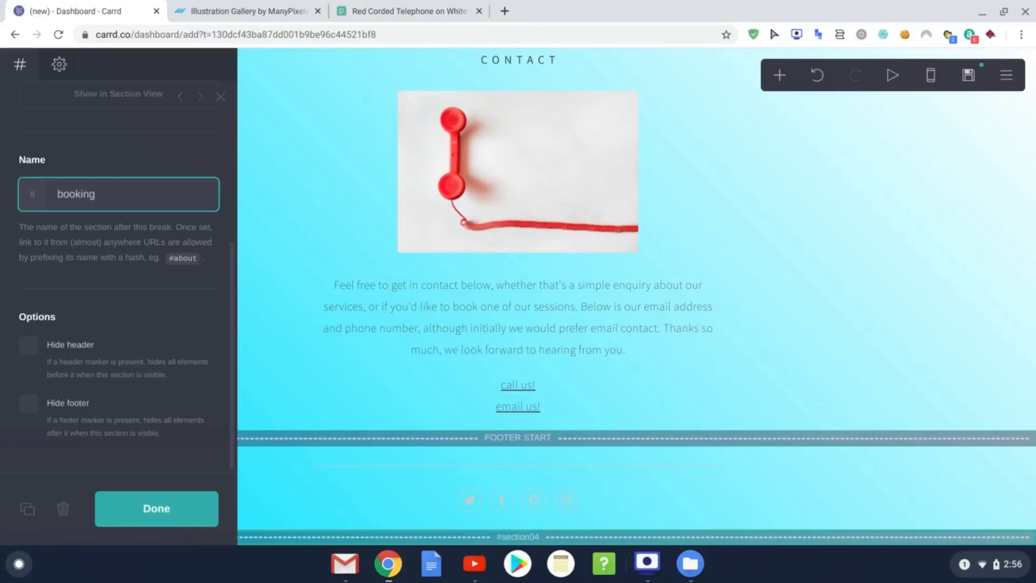
click(155, 518)
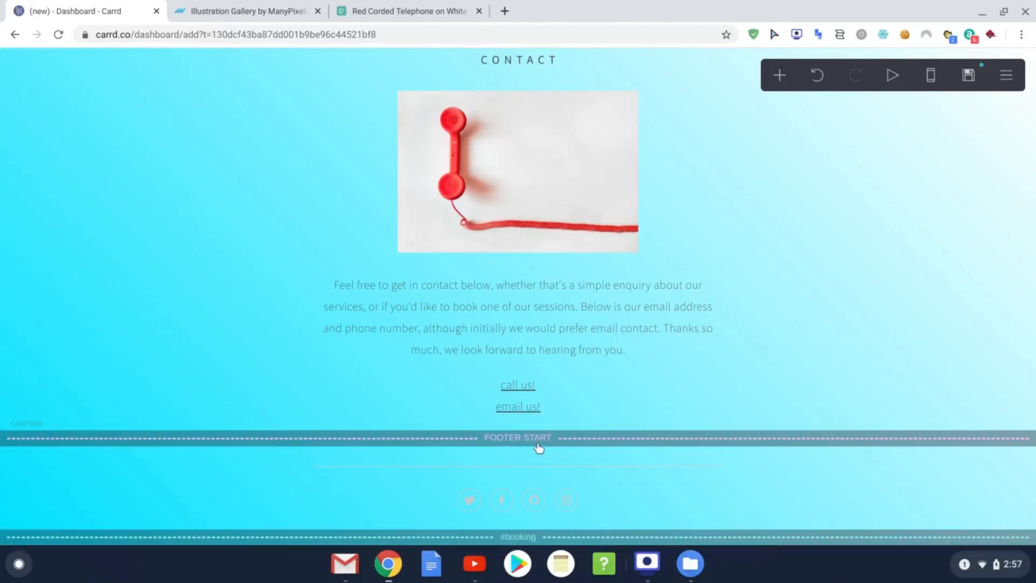
Step: Drag the #booking section break above FOOTER START, just after Contact
mouse_move(535, 539)
mouse_down()
mouse_move(545, 370)
mouse_move(549, 429)
mouse_move(532, 244)
mouse_move(561, 324)
mouse_move(567, 137)
mouse_move(601, 12)
mouse_move(615, 431)
mouse_move(606, 88)
mouse_move(618, 107)
mouse_move(638, 252)
mouse_move(634, 478)
mouse_up()
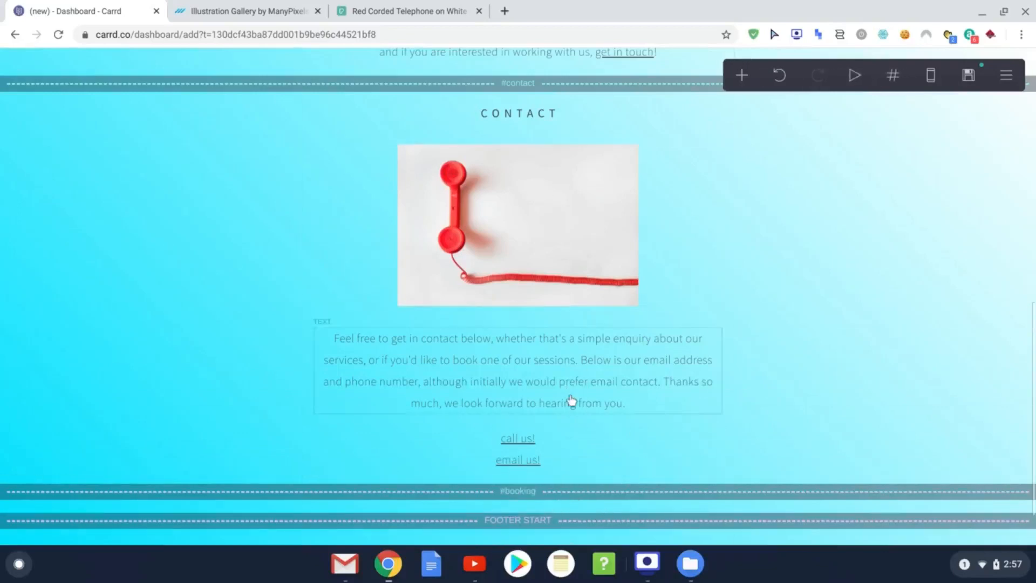
scroll(545, 486, down, 1)
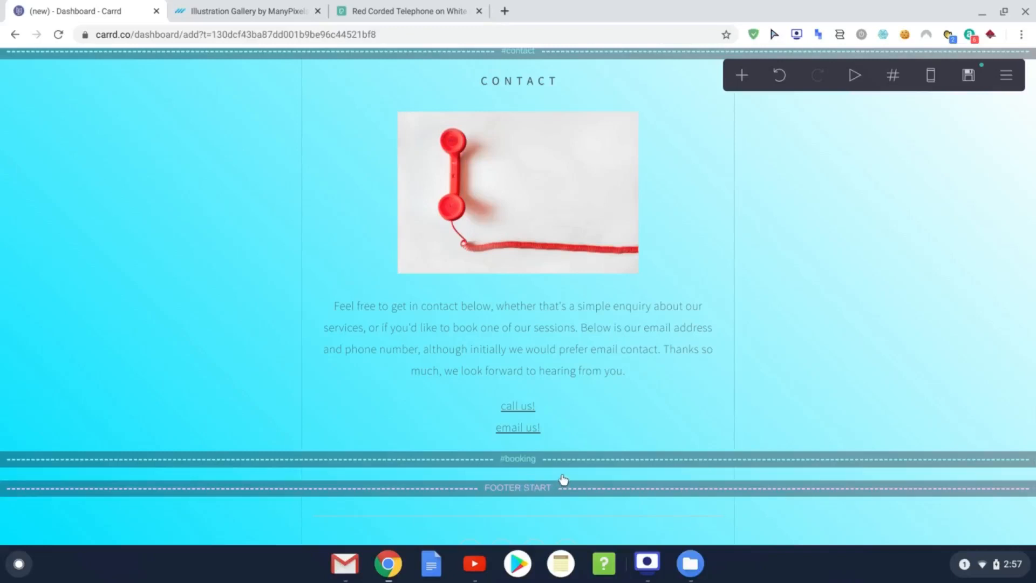
Step: Add a Text element and move it directly under the #booking divider
click(744, 76)
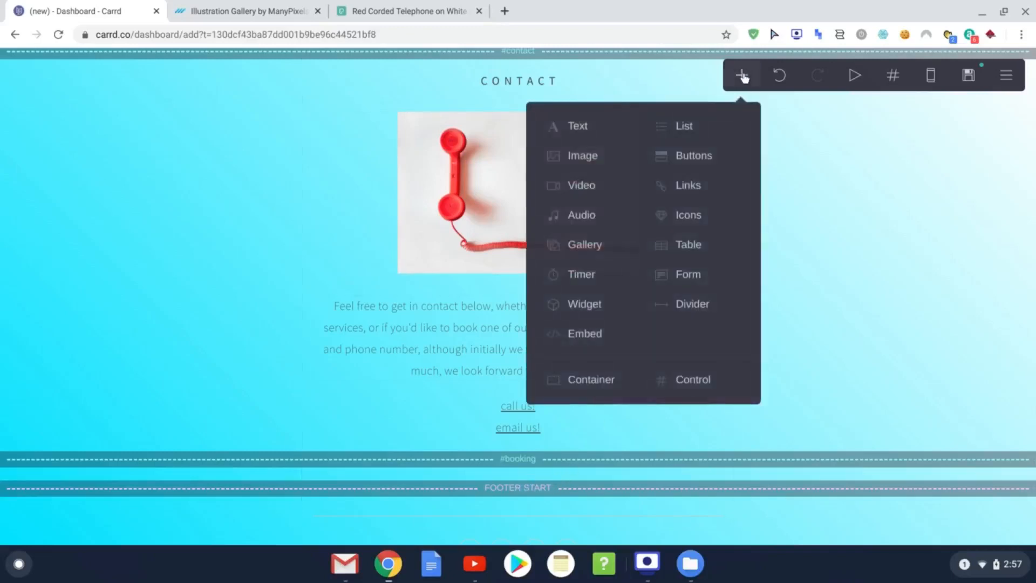
click(579, 127)
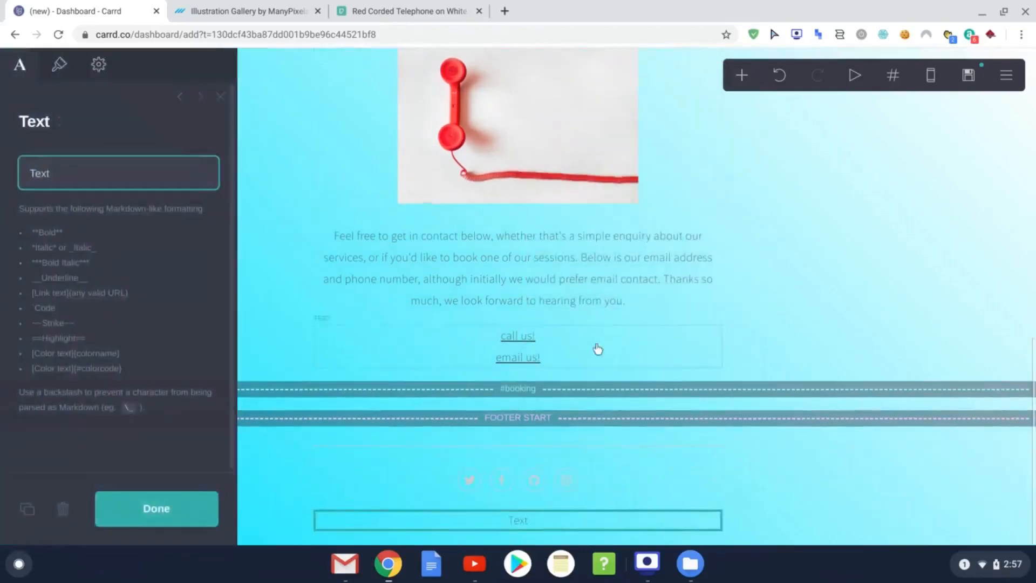
mouse_move(538, 529)
mouse_down()
mouse_move(545, 440)
mouse_move(536, 396)
mouse_move(534, 409)
mouse_up()
drag(524, 521, 535, 394)
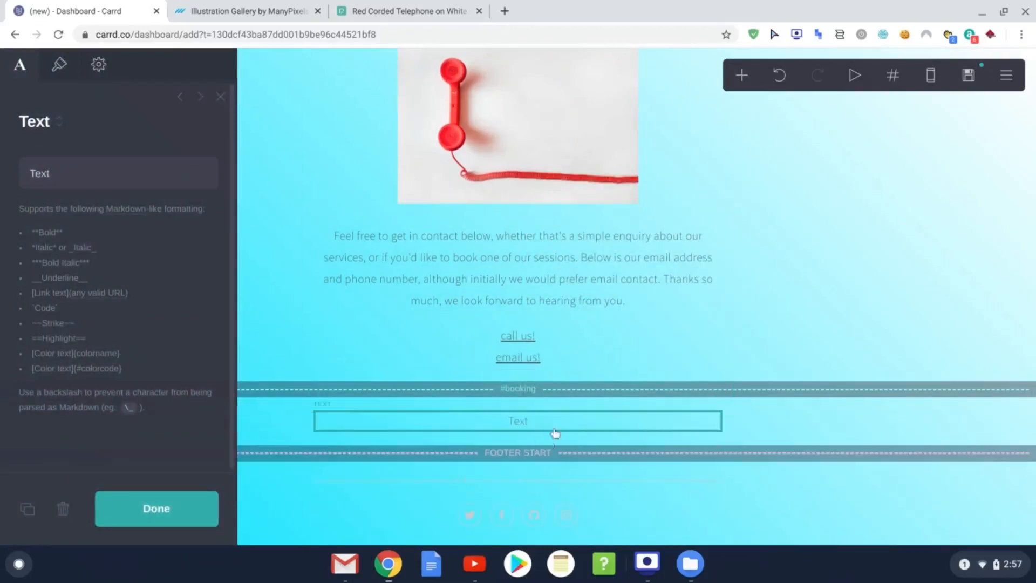
Step: Add an Image, a second Text and an empty Embed element below it
click(742, 77)
click(613, 154)
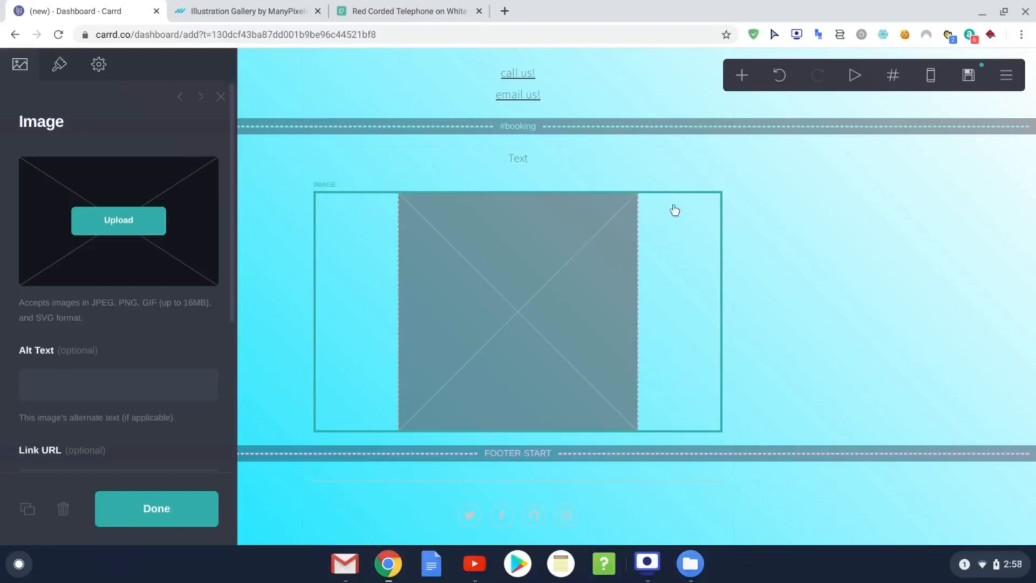
click(742, 75)
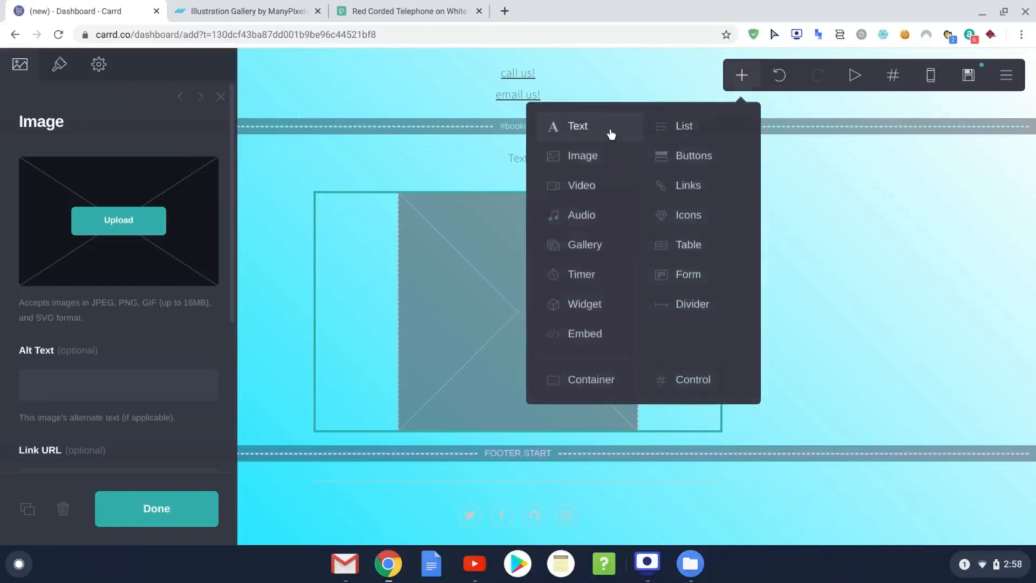
click(606, 135)
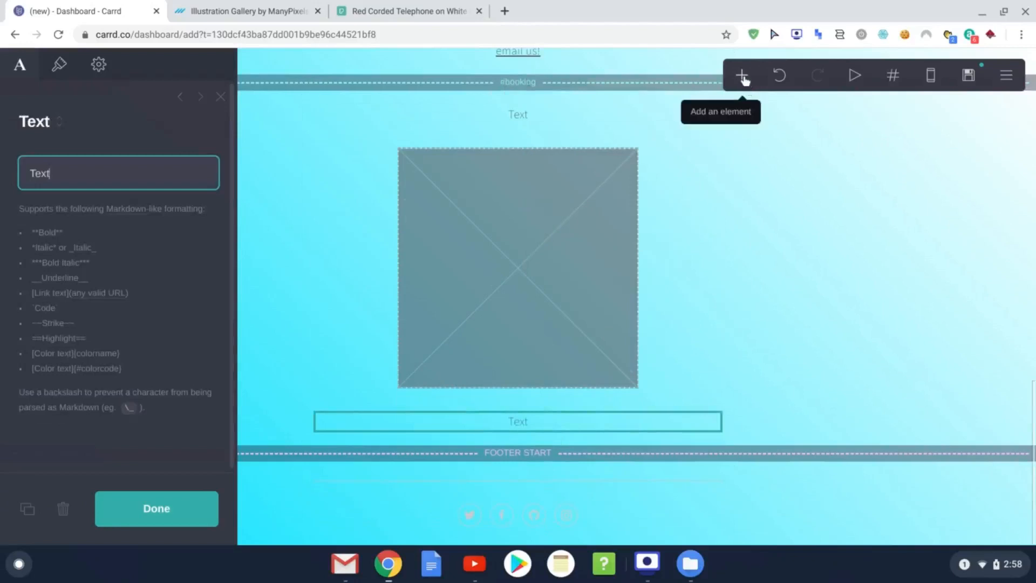
click(743, 78)
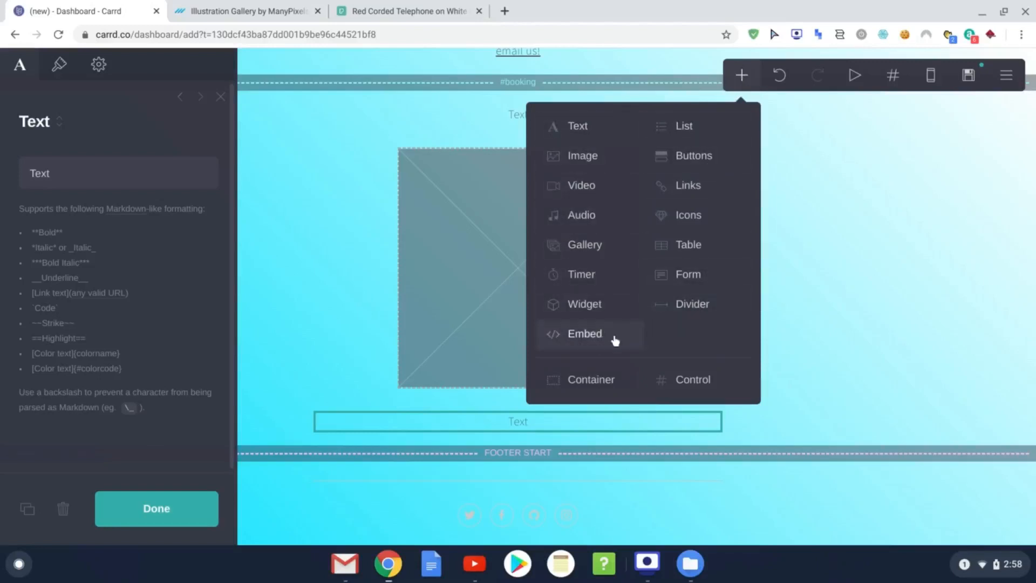
click(584, 334)
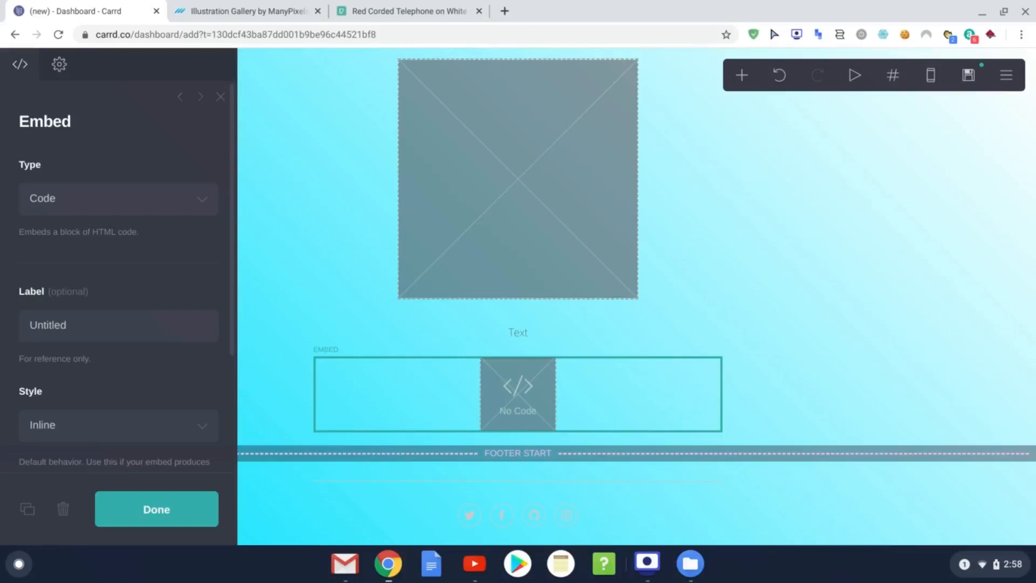
scroll(507, 388, up, 2)
Step: Change the first booking text block's content to 'Booking'
click(528, 134)
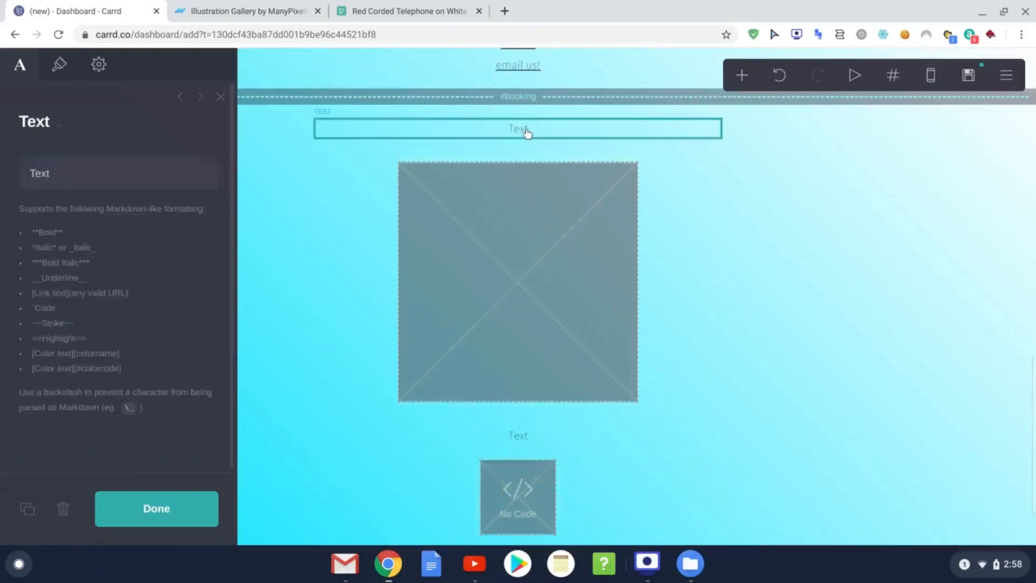
drag(108, 176, 2, 184)
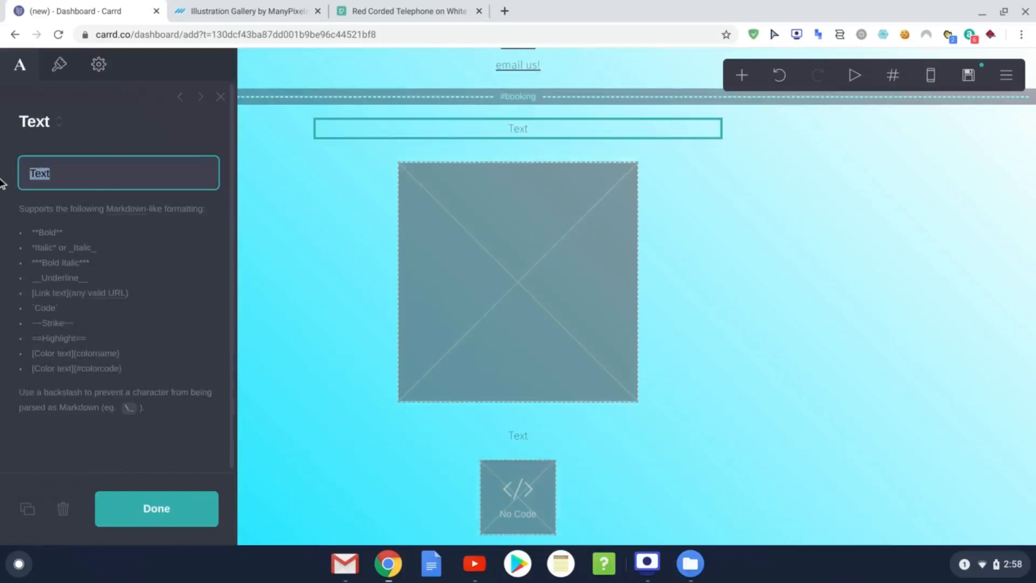
text(Boo)
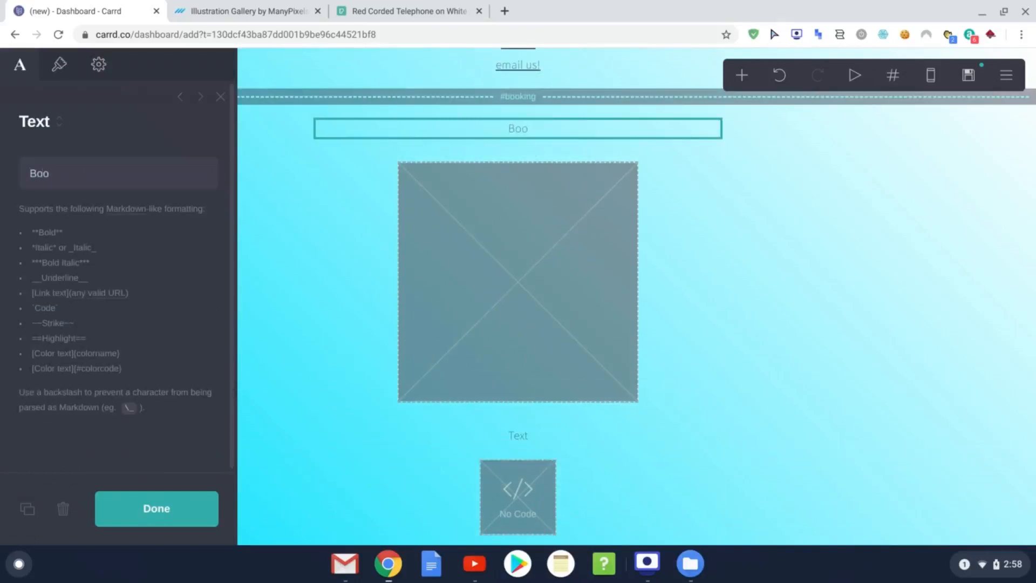
click(583, 137)
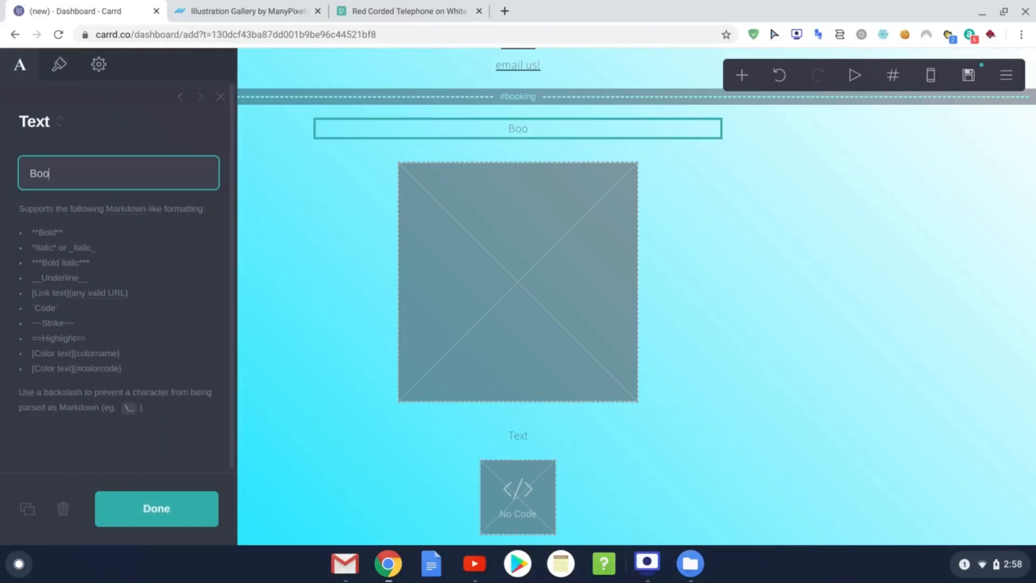
text(king)
click(488, 221)
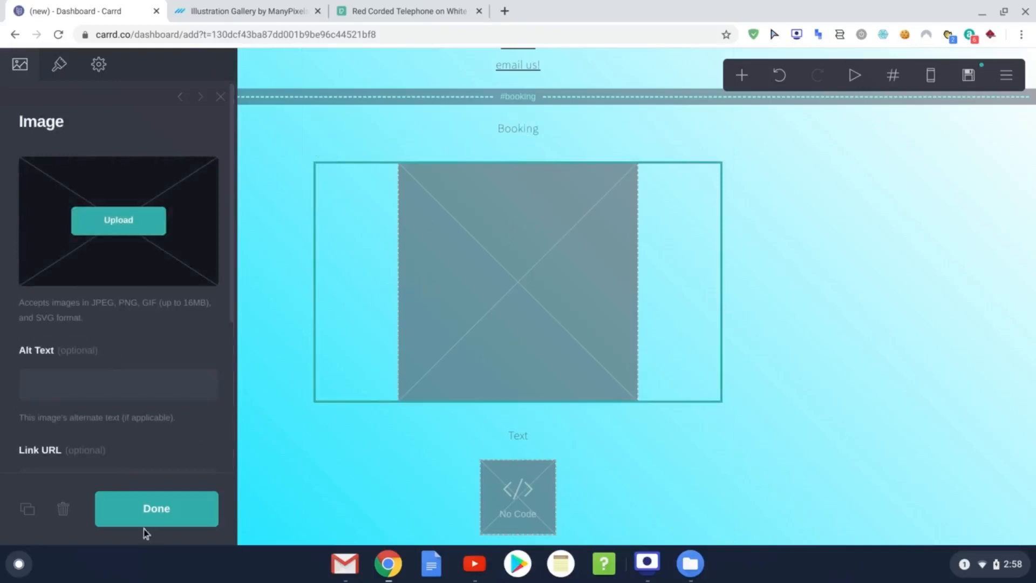
Step: Delete the image placeholder and write the 'Please use the below form to book a slot…' note
click(65, 510)
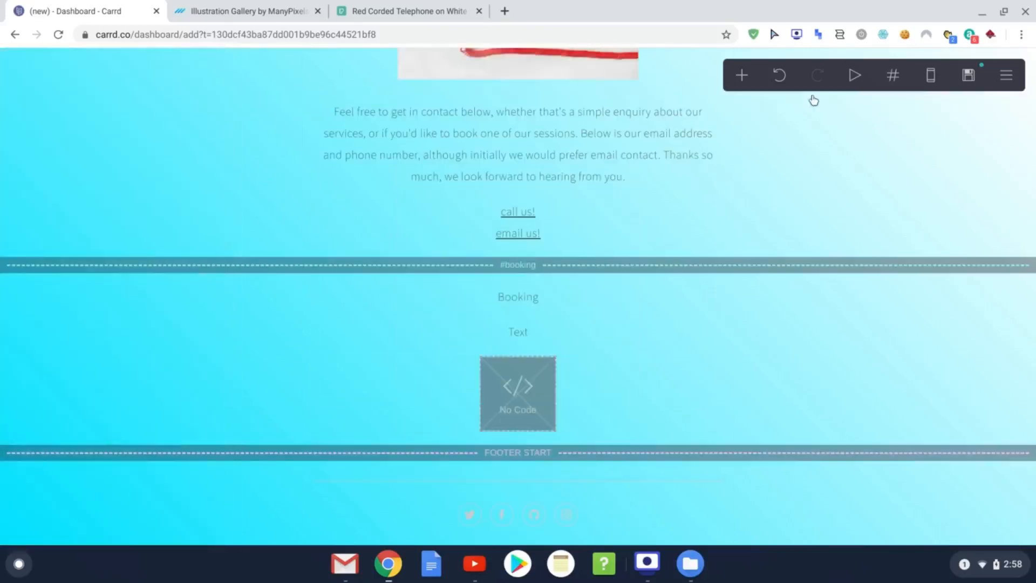
click(545, 336)
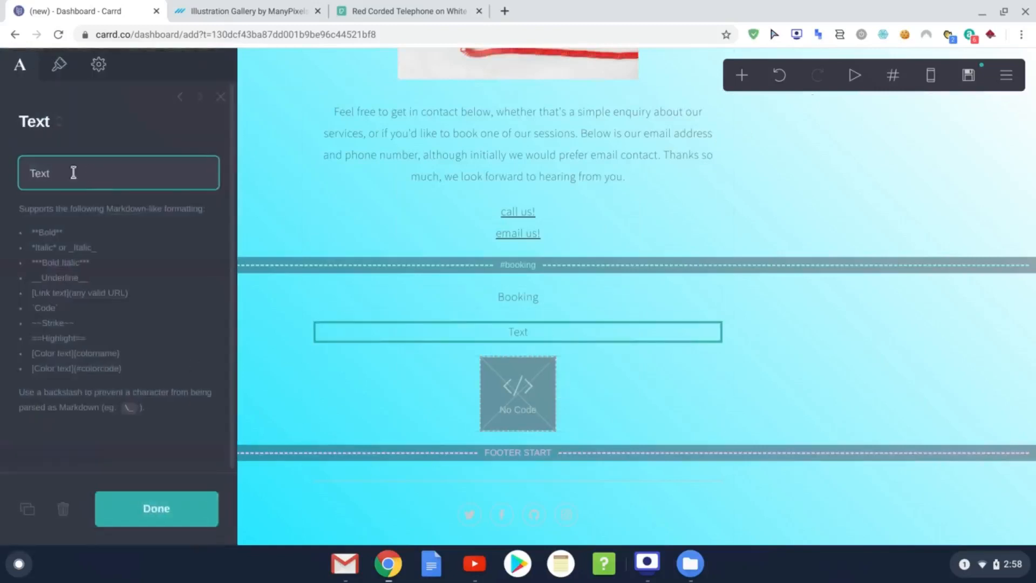
drag(73, 172, 1, 160)
text(Please use the b)
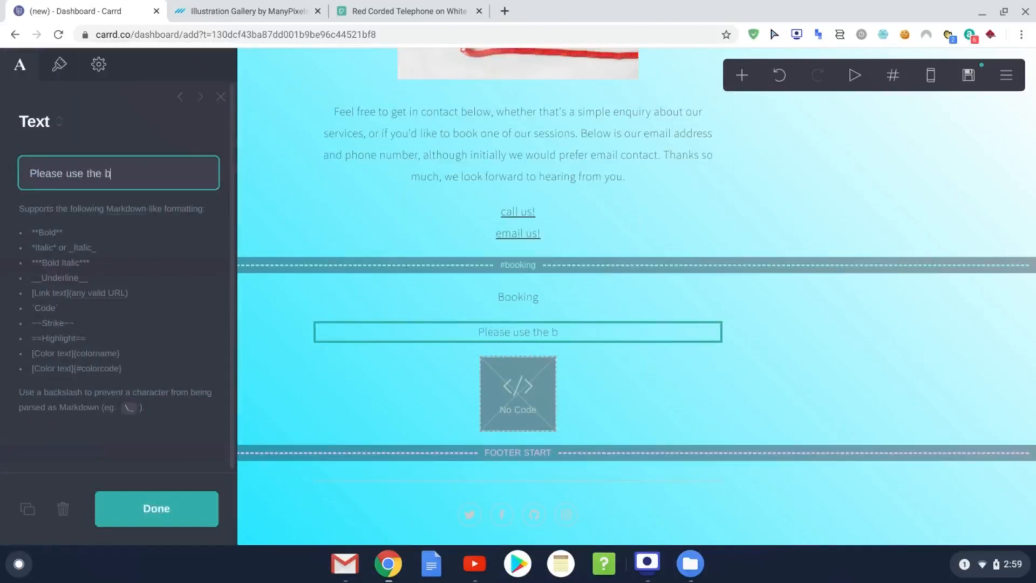
text(elow form yo)
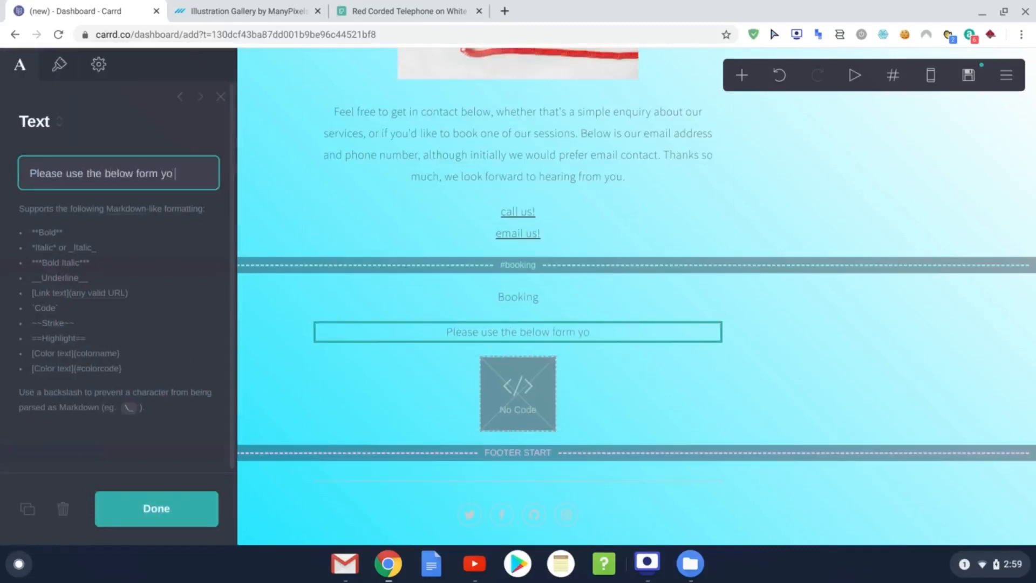
key(BackSpace)
key(BackSpace)
text(t)
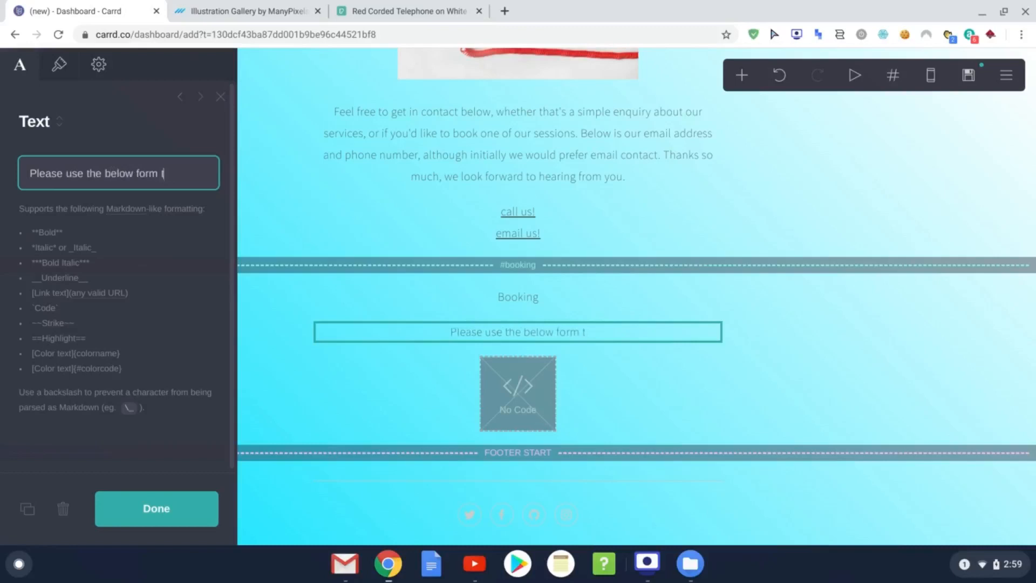
text(o book a slot with us)
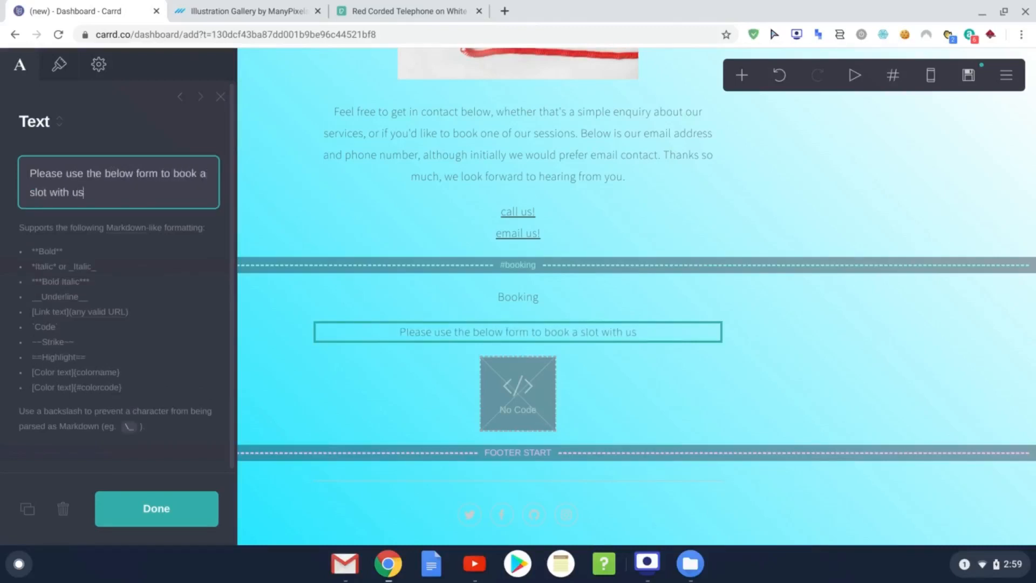
text(, you will r)
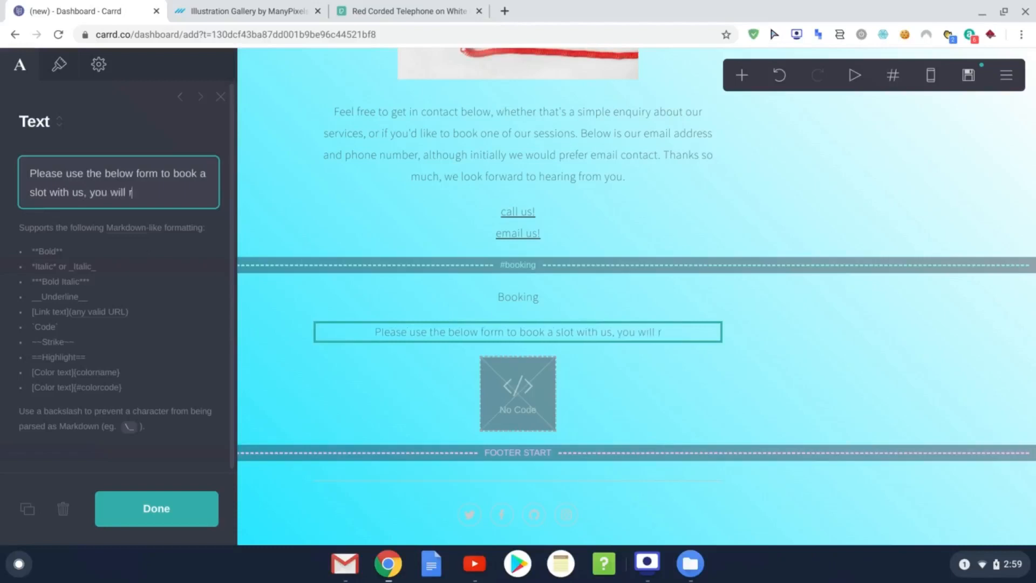
text(eceive conf)
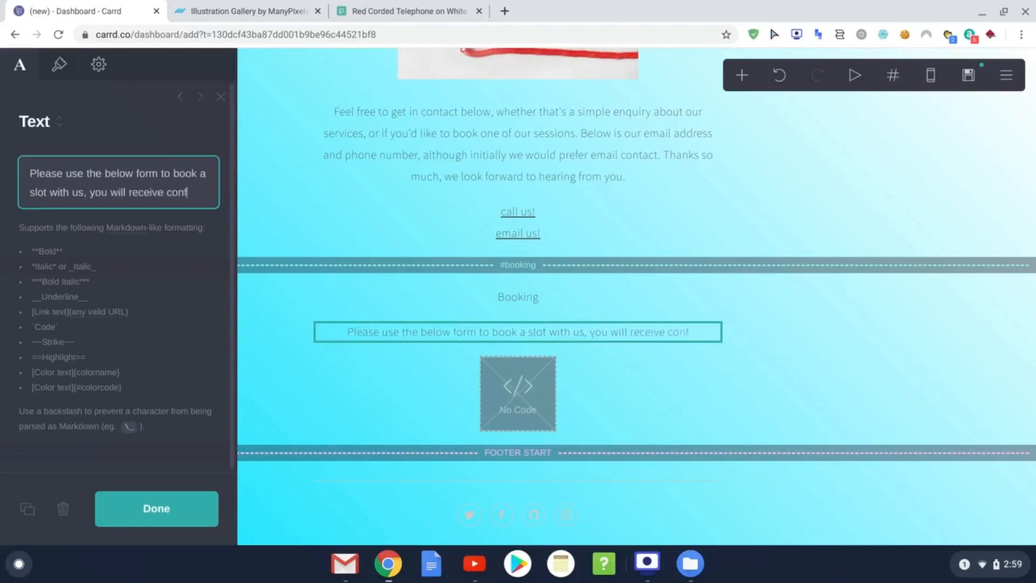
text(ira)
key(BackSpace)
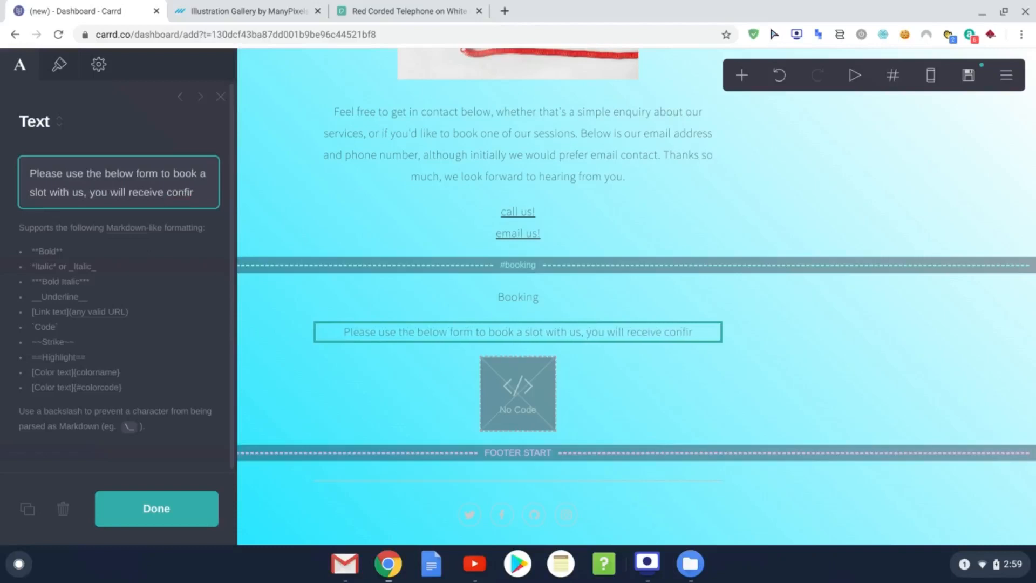
text(mation via email)
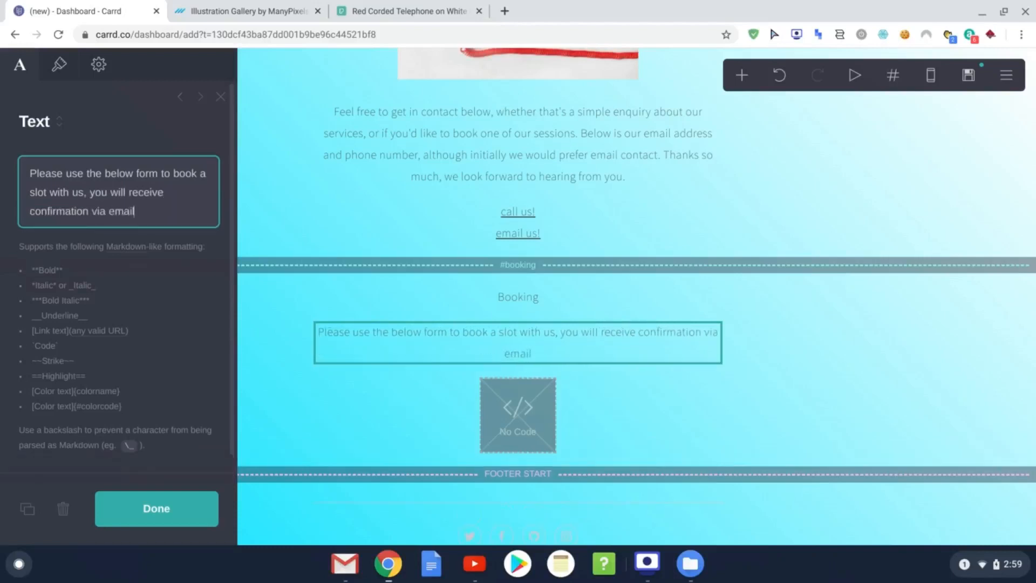
text(. We look forwar)
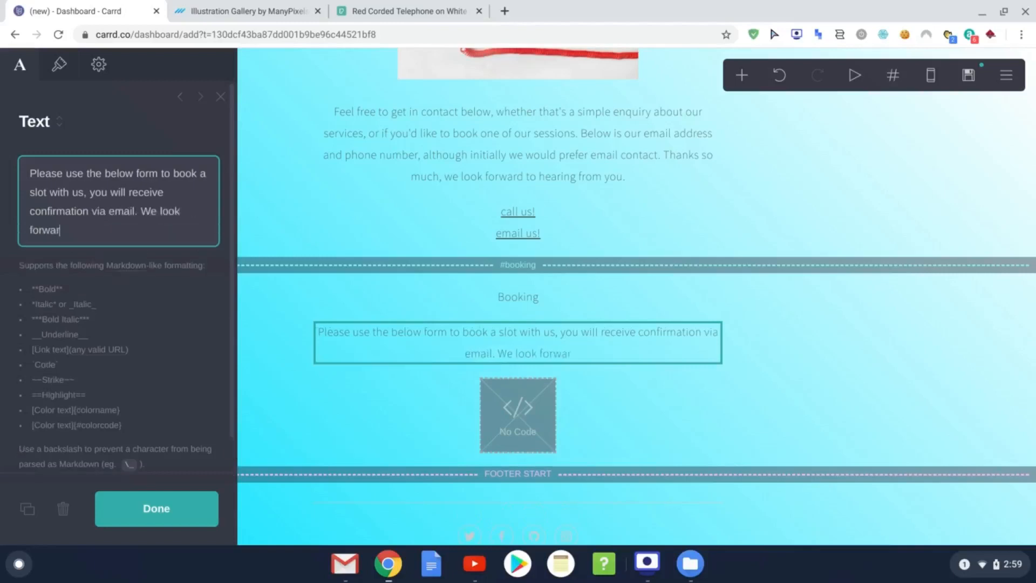
text(d to working with you.)
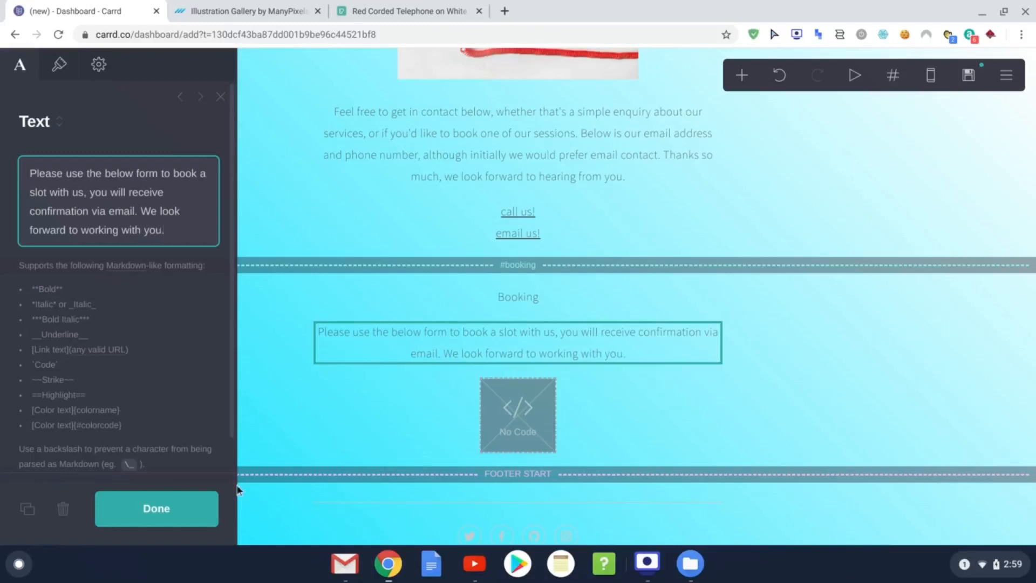
click(208, 508)
click(562, 303)
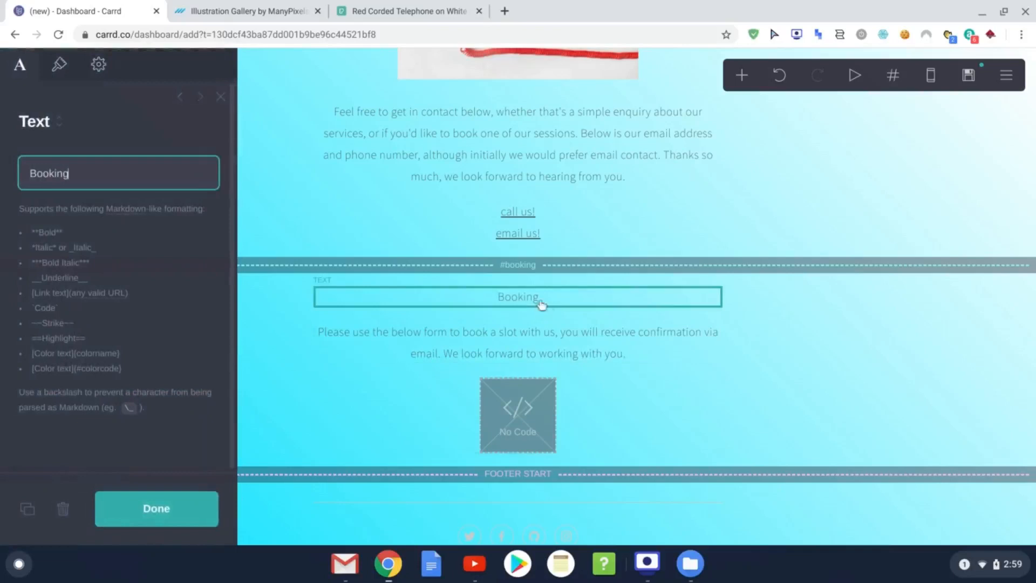
Step: Set the Booking heading to size 2.5 in the Rubik font
click(61, 65)
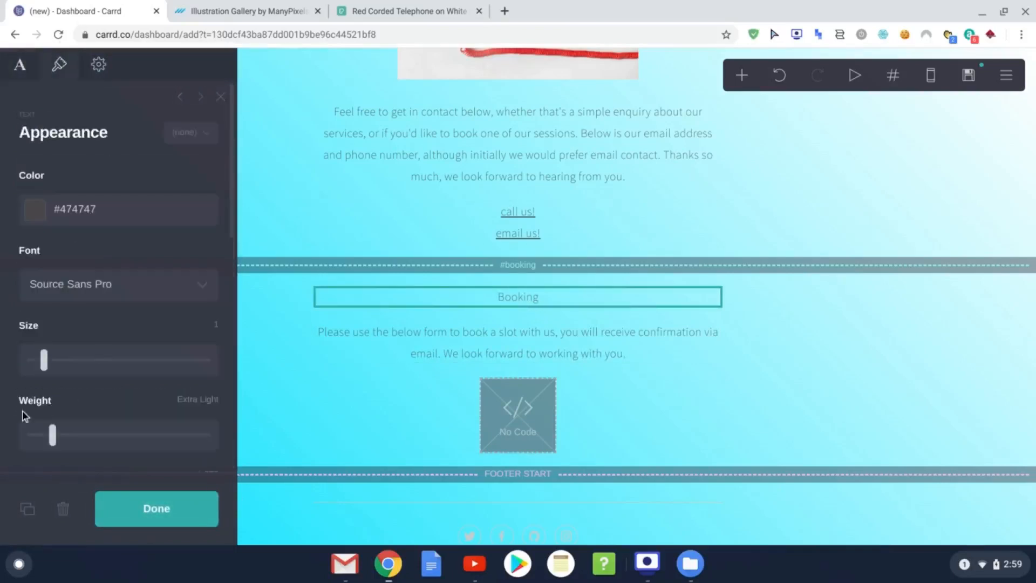
drag(45, 373, 87, 373)
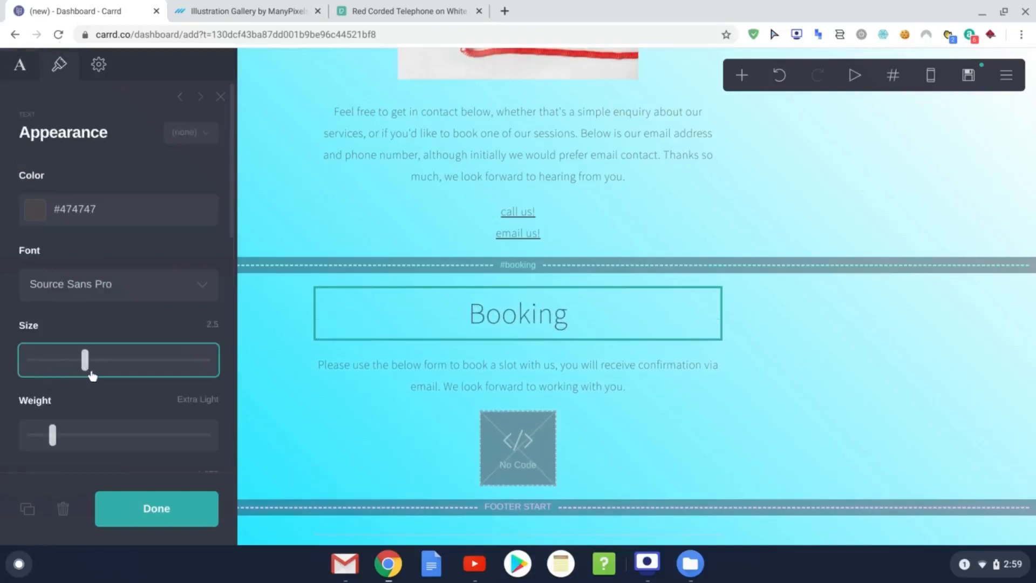
click(192, 287)
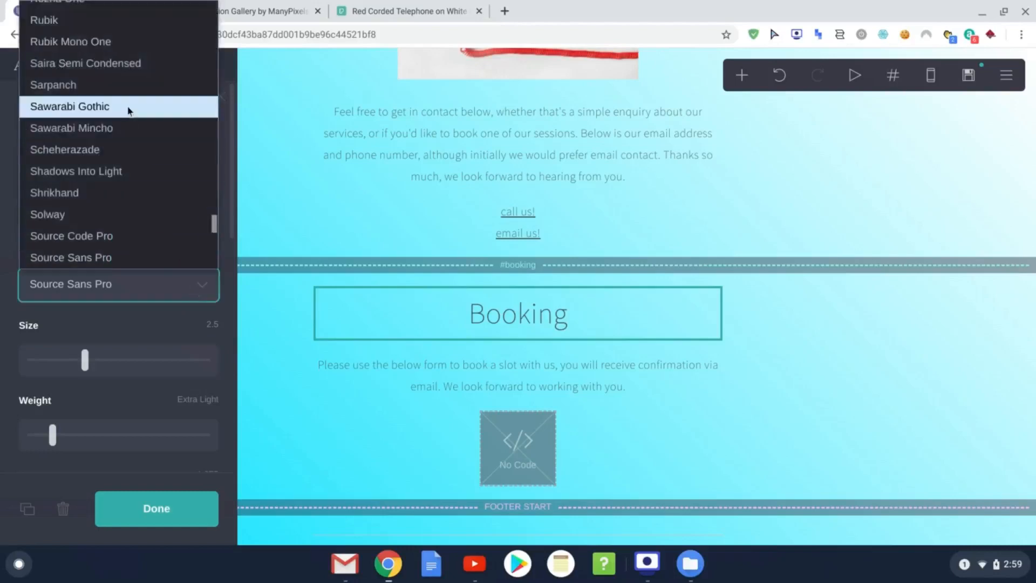
scroll(124, 70, up, 1)
click(122, 54)
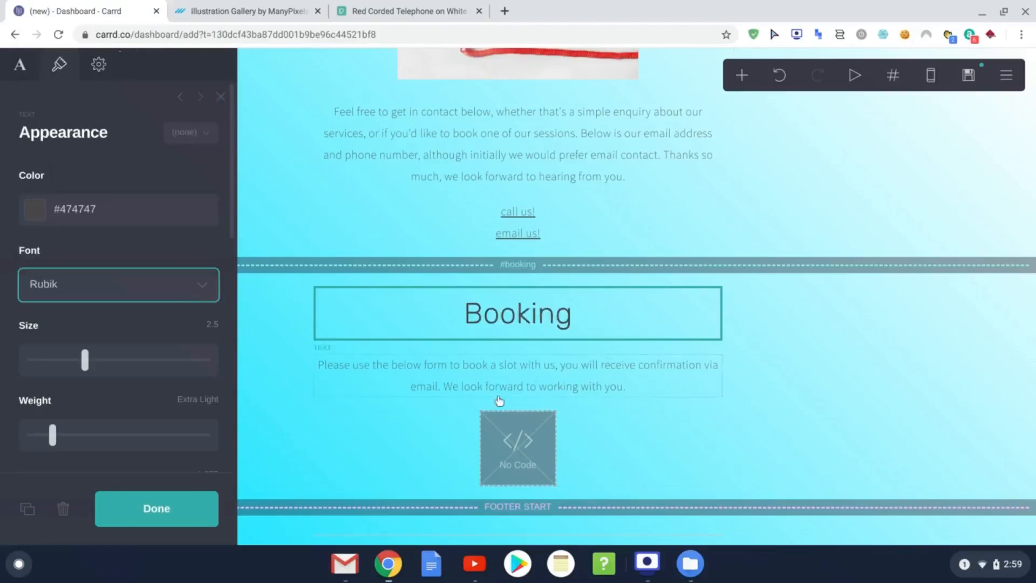
scroll(505, 398, down, 1)
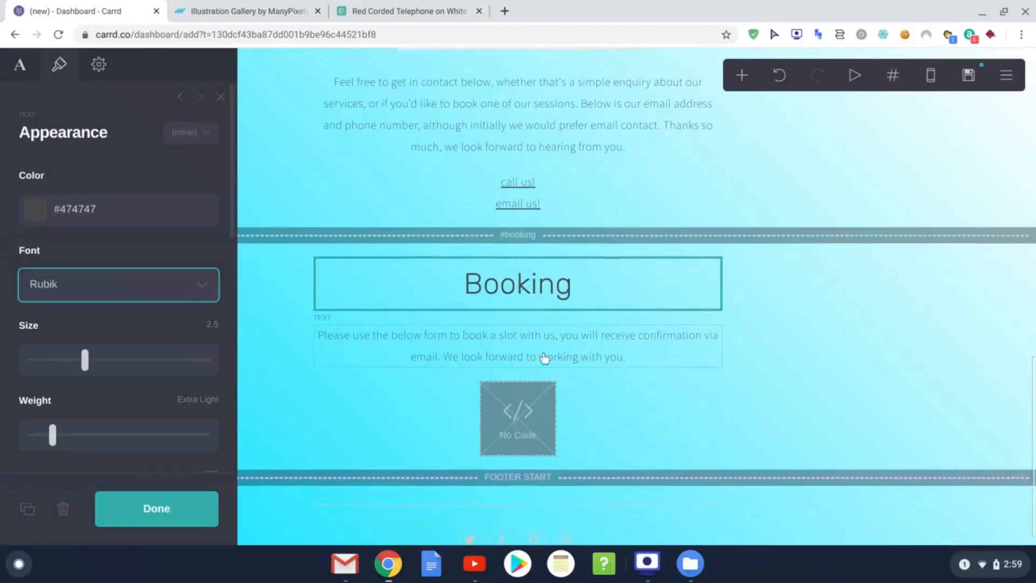
click(563, 417)
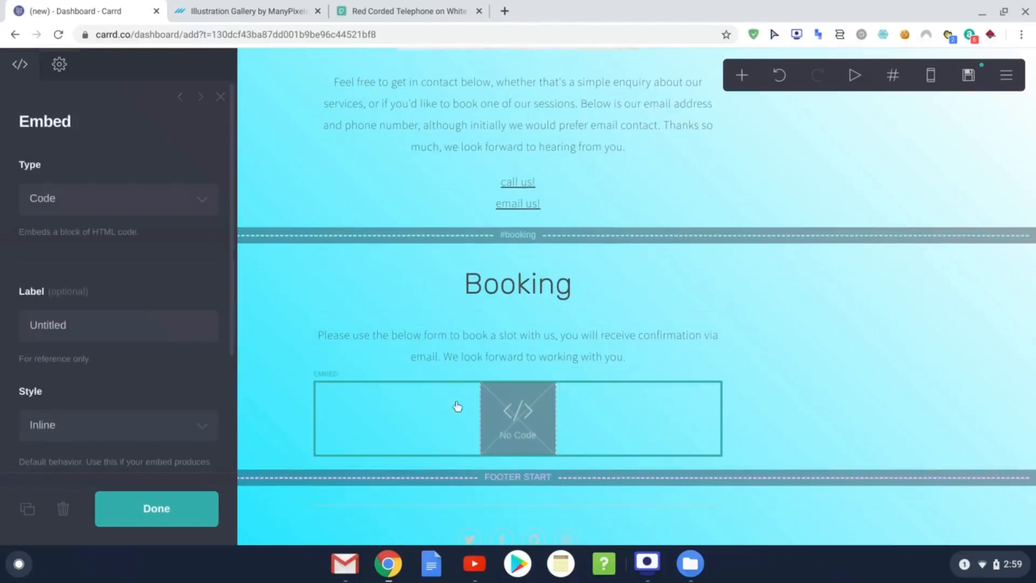
Step: Close the embed settings and scroll back to the top of the page
click(192, 513)
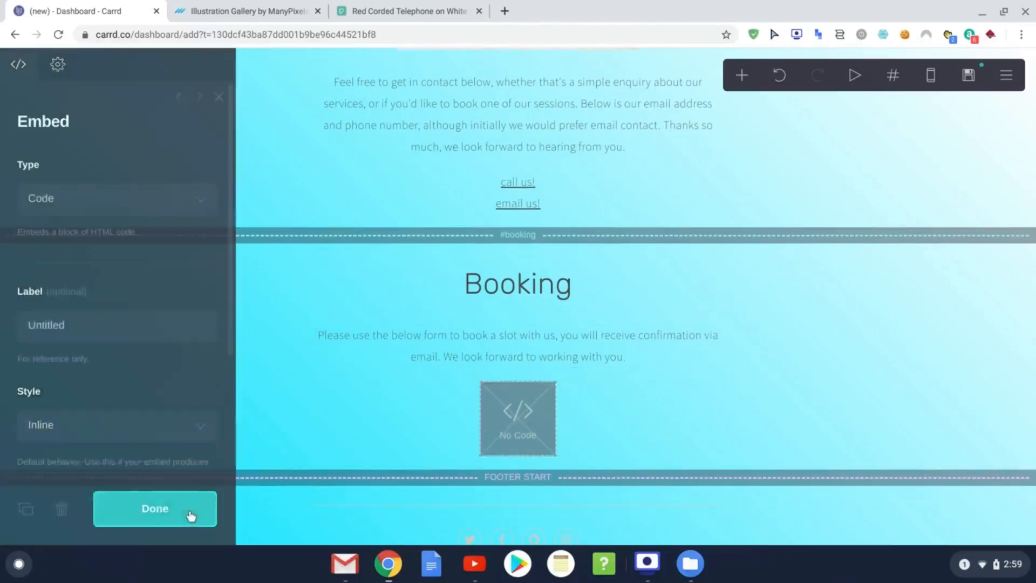
scroll(534, 418, up, 3)
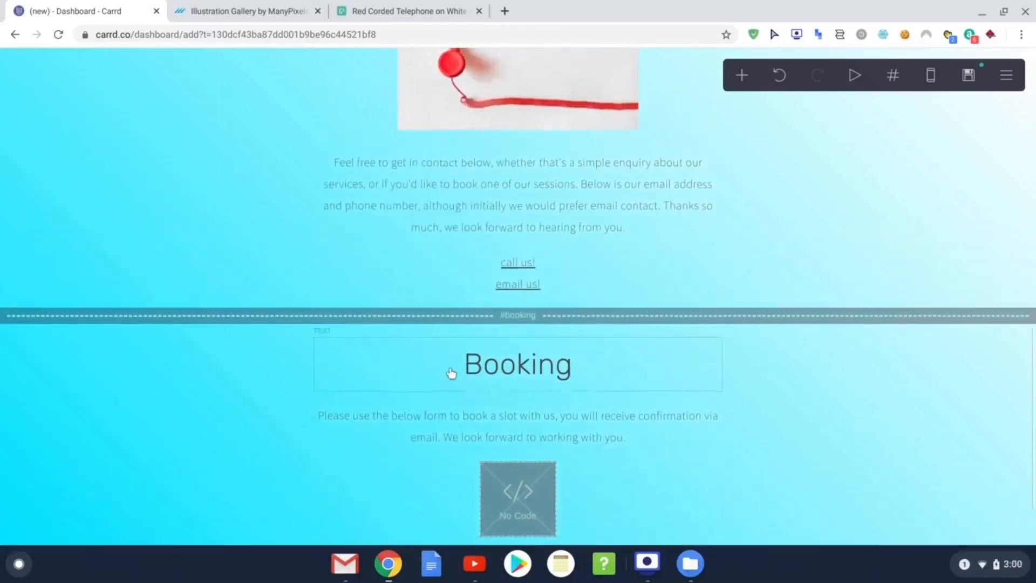
scroll(559, 351, down, 2)
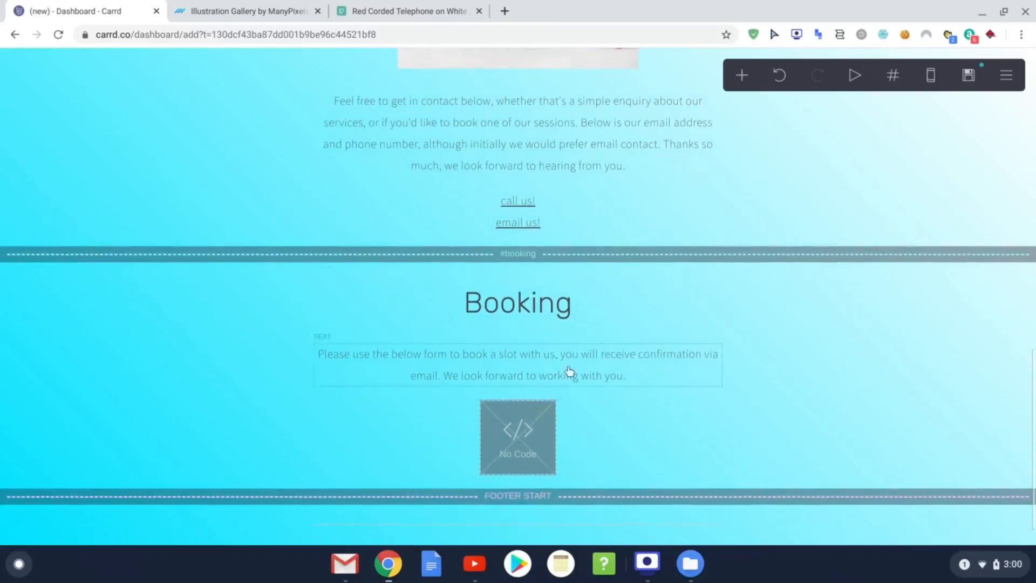
scroll(585, 352, up, 15)
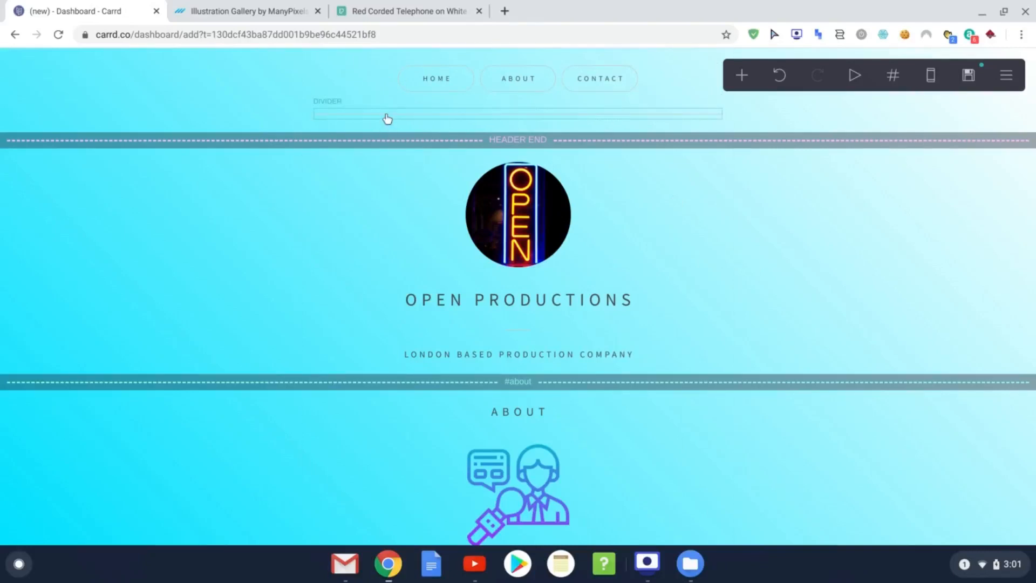
Step: Add a fourth navigation button and label it BOOKING
click(383, 77)
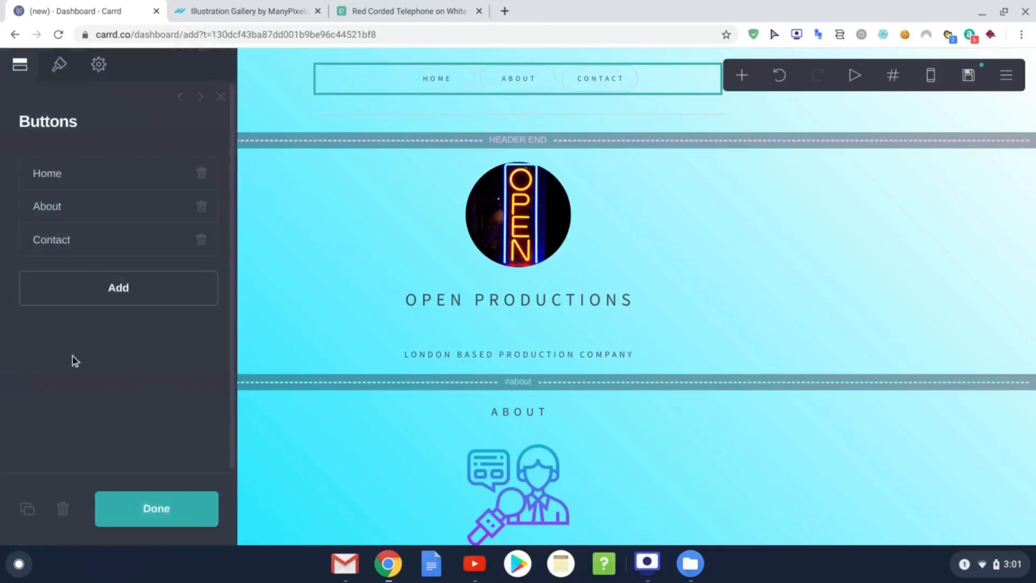
click(118, 288)
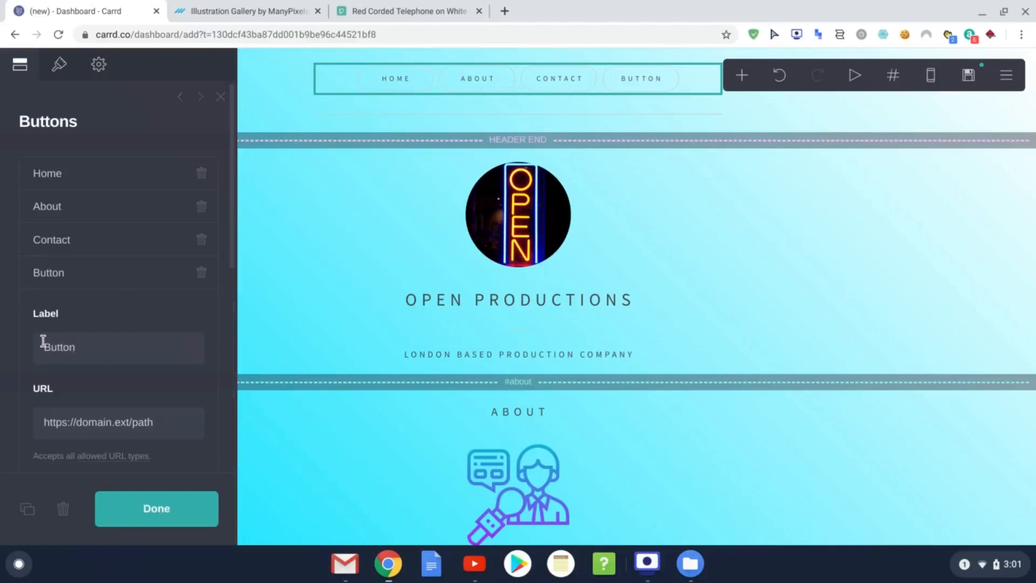
scroll(88, 347, down, 1)
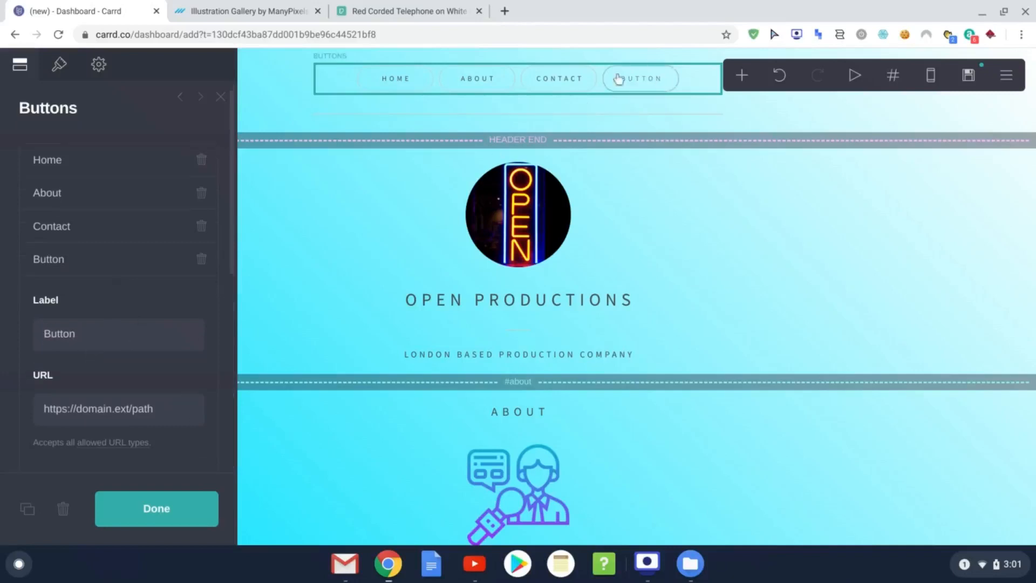
drag(88, 340, 30, 339)
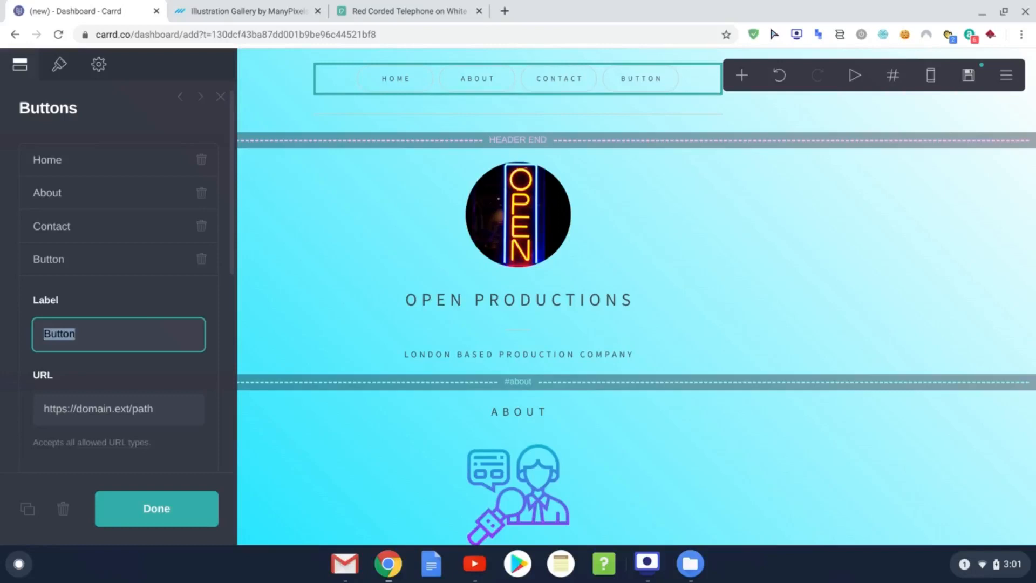
text(B)
Step: Point the BOOKING button's link to #booking and close the buttons' settings
scroll(138, 351, down, 3)
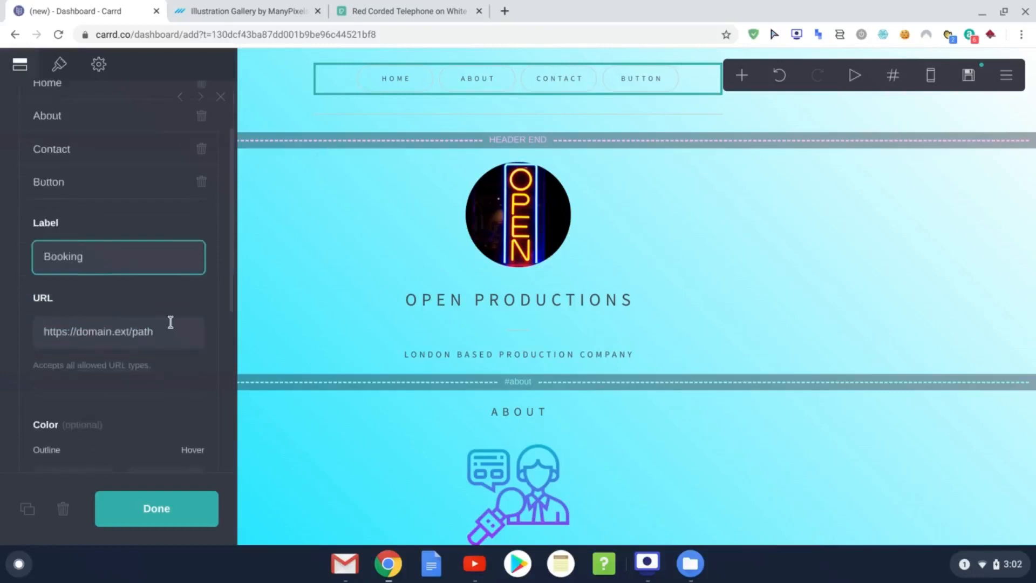
click(100, 324)
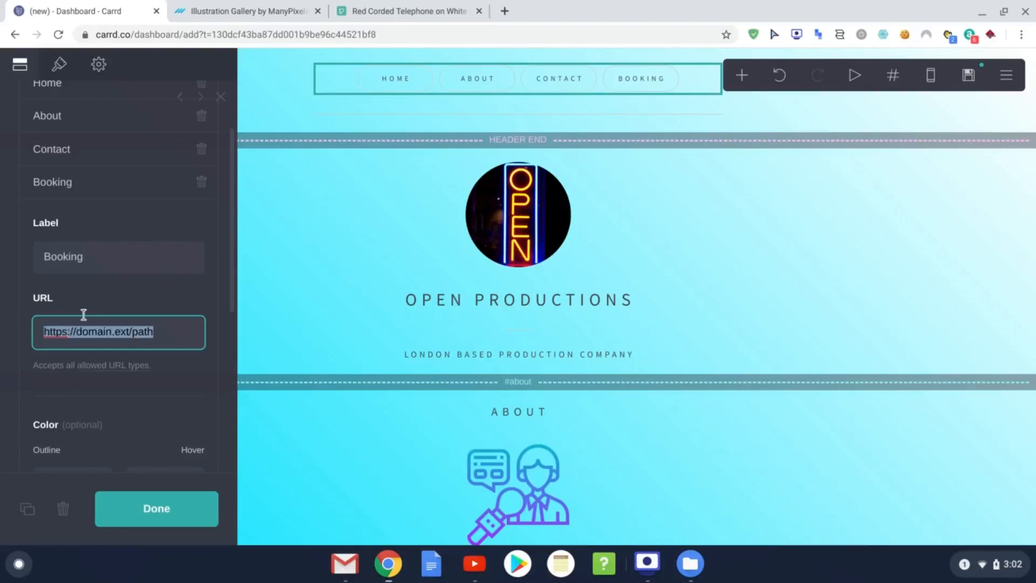
text(#booking)
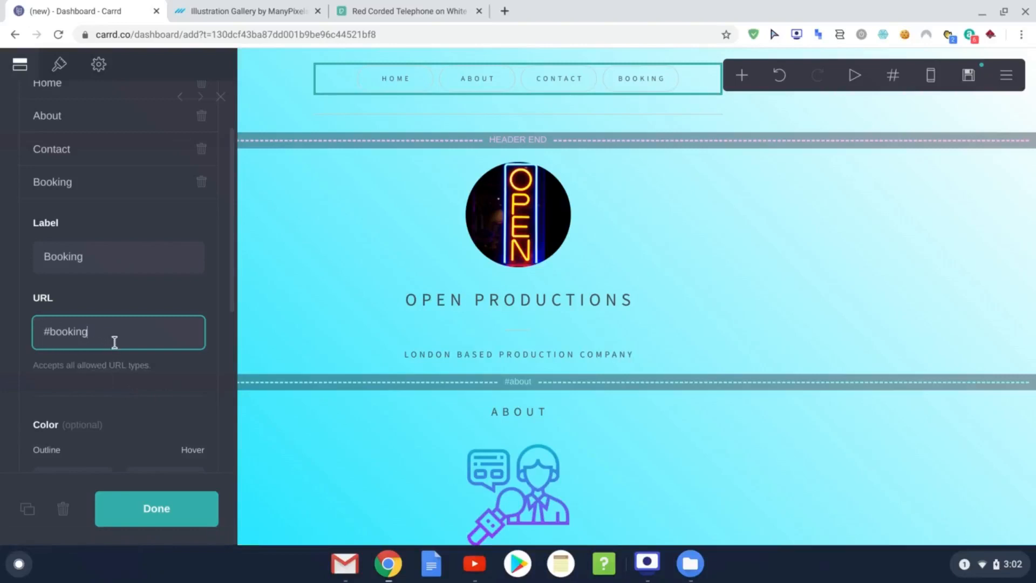
scroll(167, 412, down, 3)
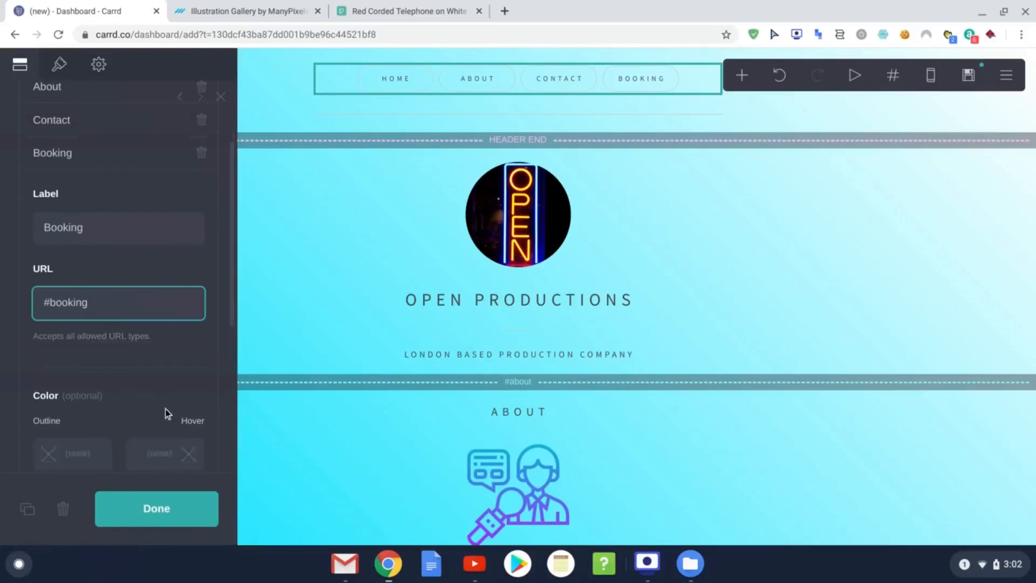
scroll(124, 358, down, 3)
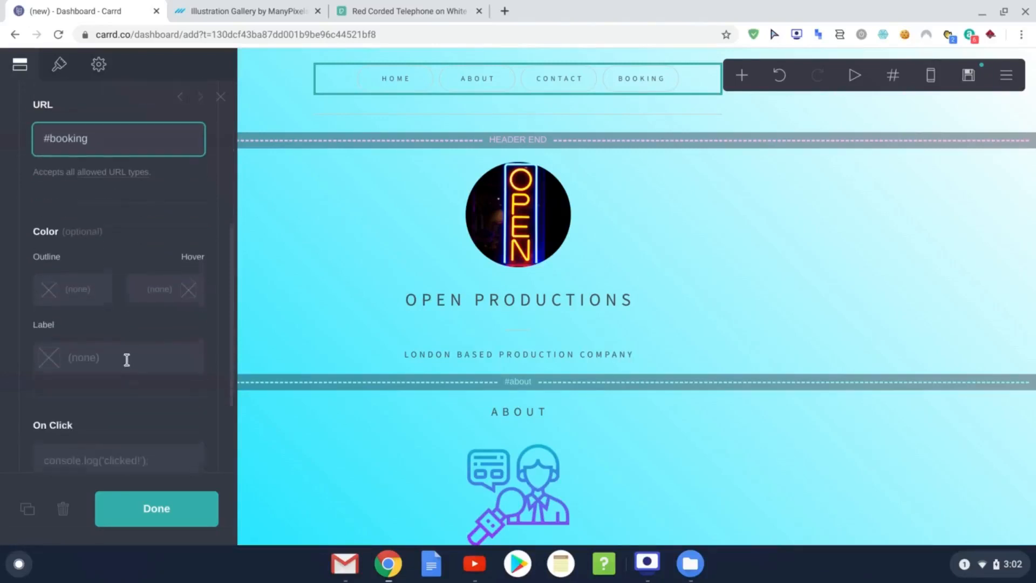
scroll(73, 213, up, 1)
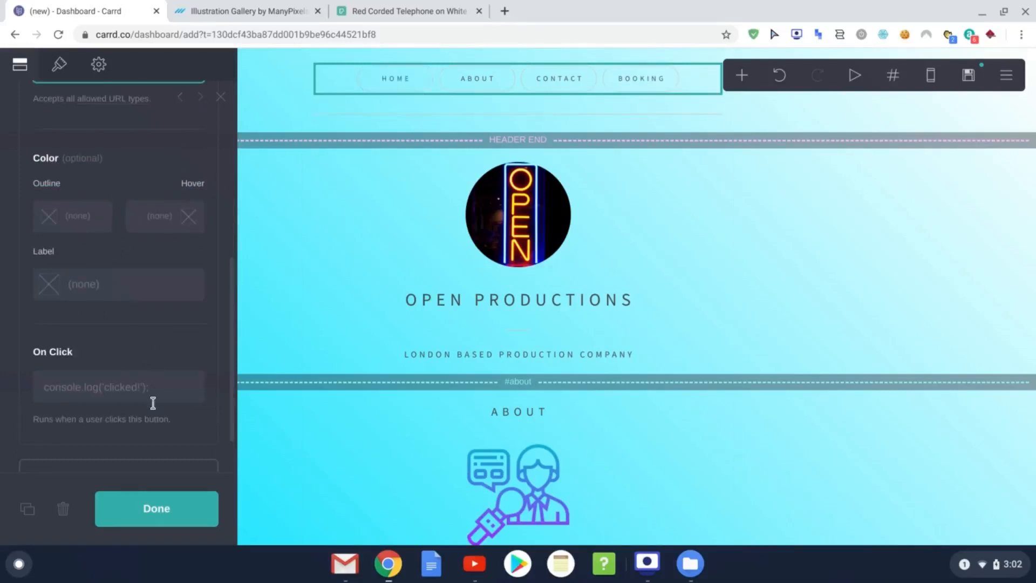
scroll(153, 402, down, 1)
click(159, 516)
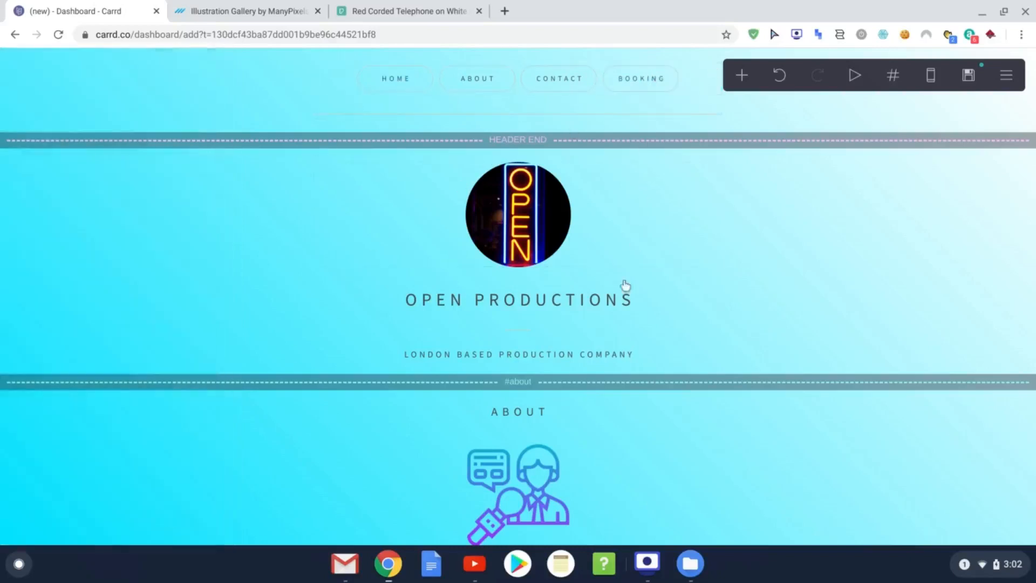
scroll(621, 313, down, 15)
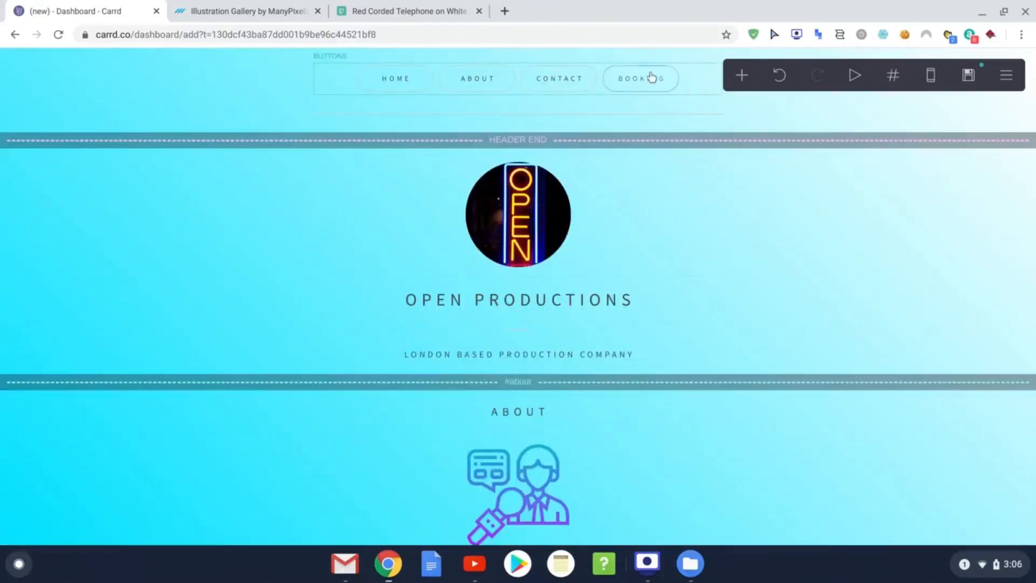
scroll(645, 268, down, 20)
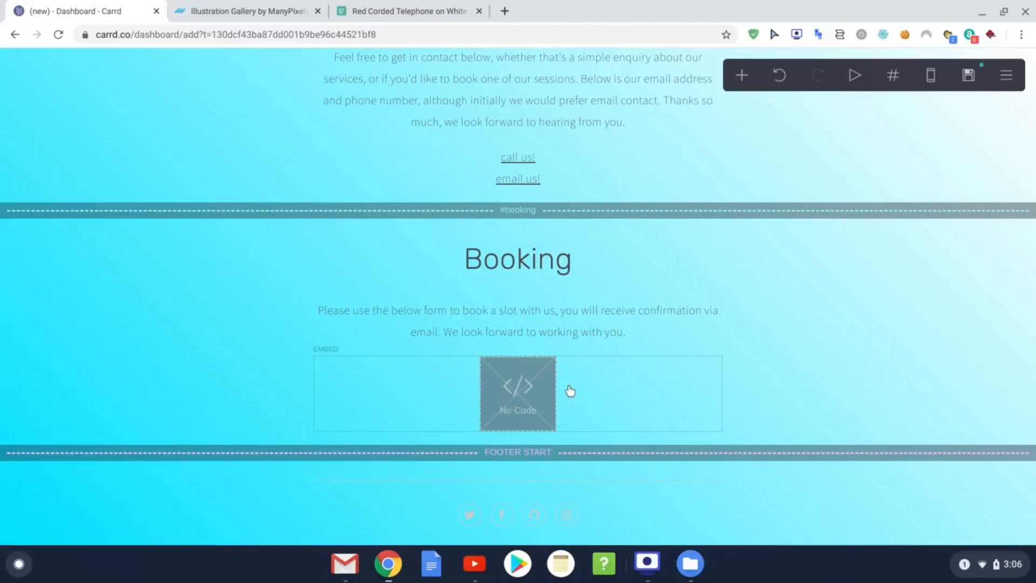
scroll(570, 390, up, 20)
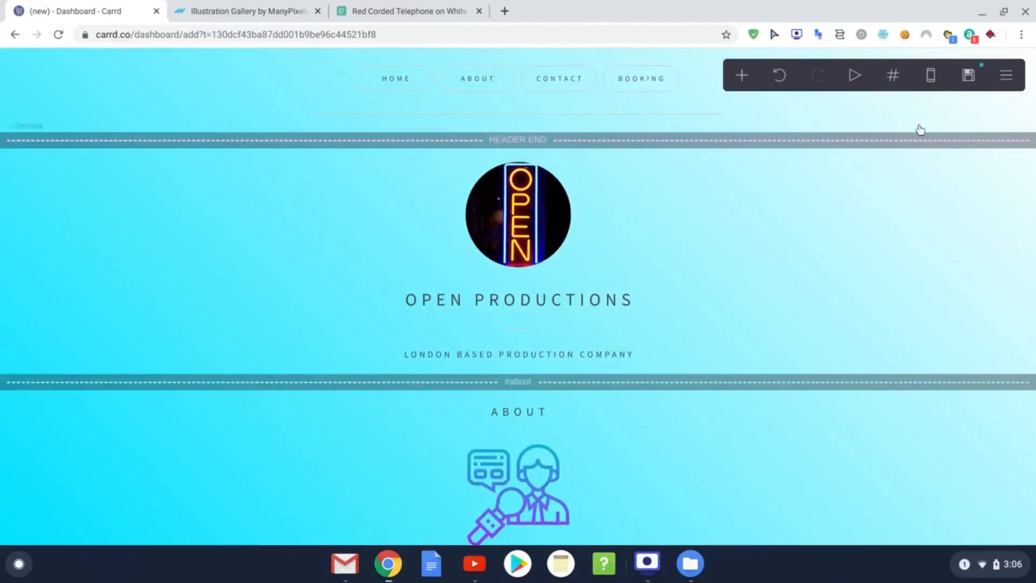
click(931, 81)
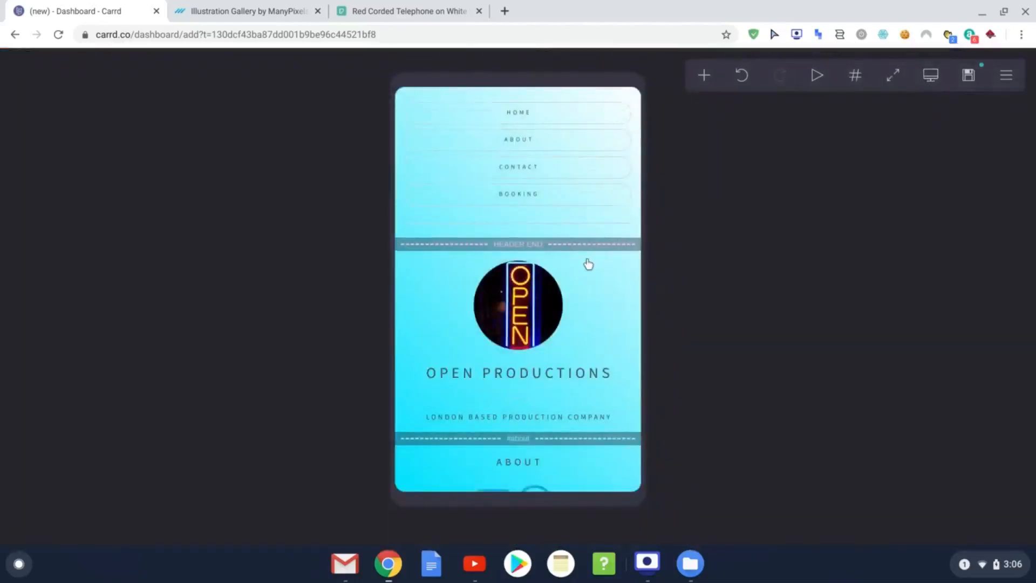
scroll(588, 264, down, 7)
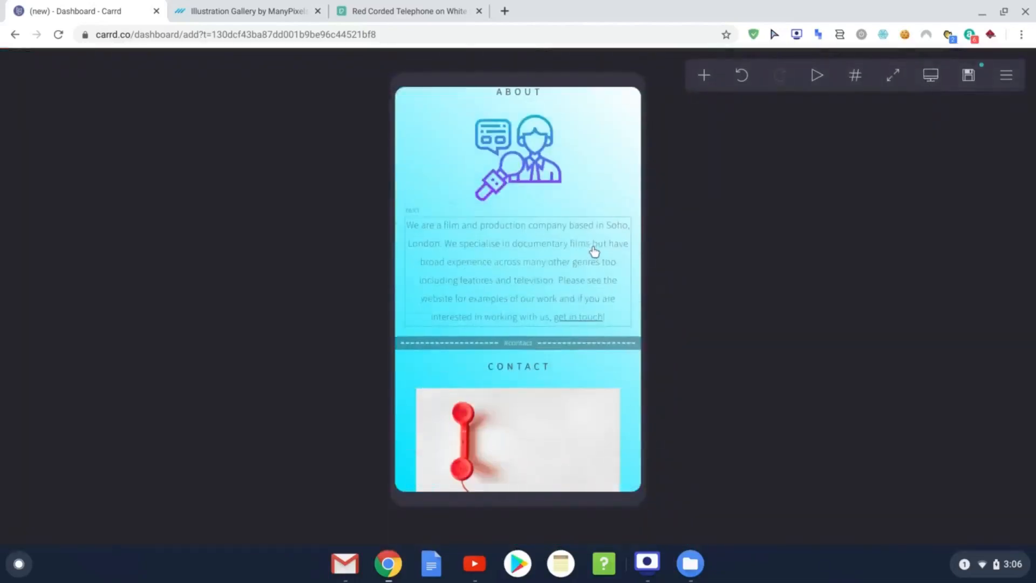
scroll(593, 253, down, 10)
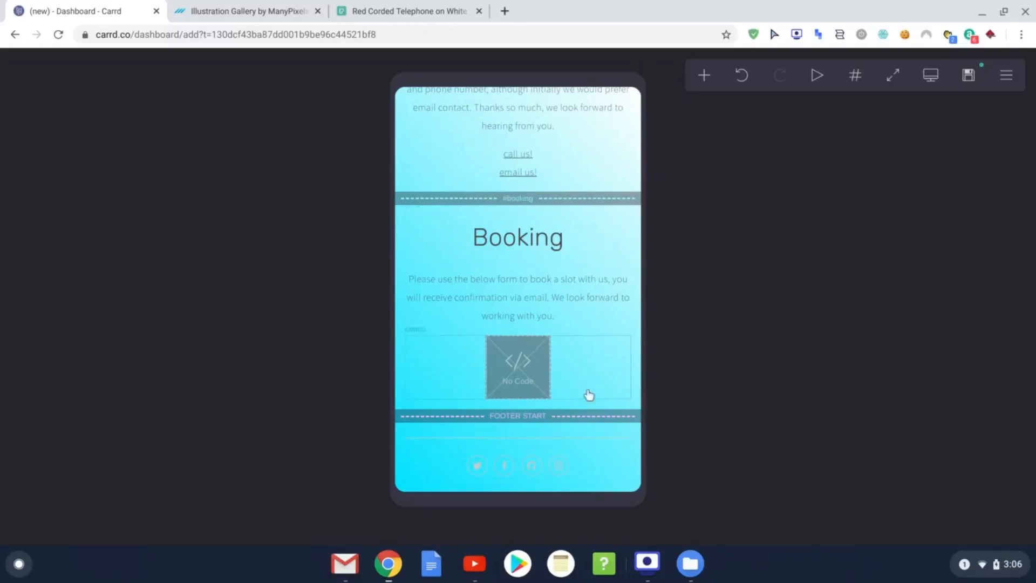
scroll(588, 395, up, 8)
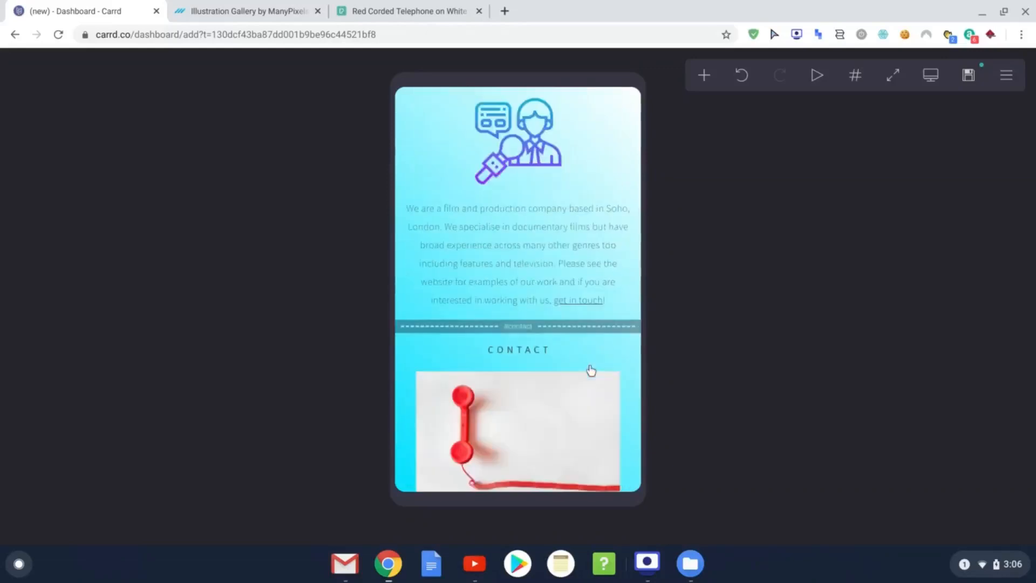
scroll(589, 368, up, 2)
scroll(588, 367, up, 8)
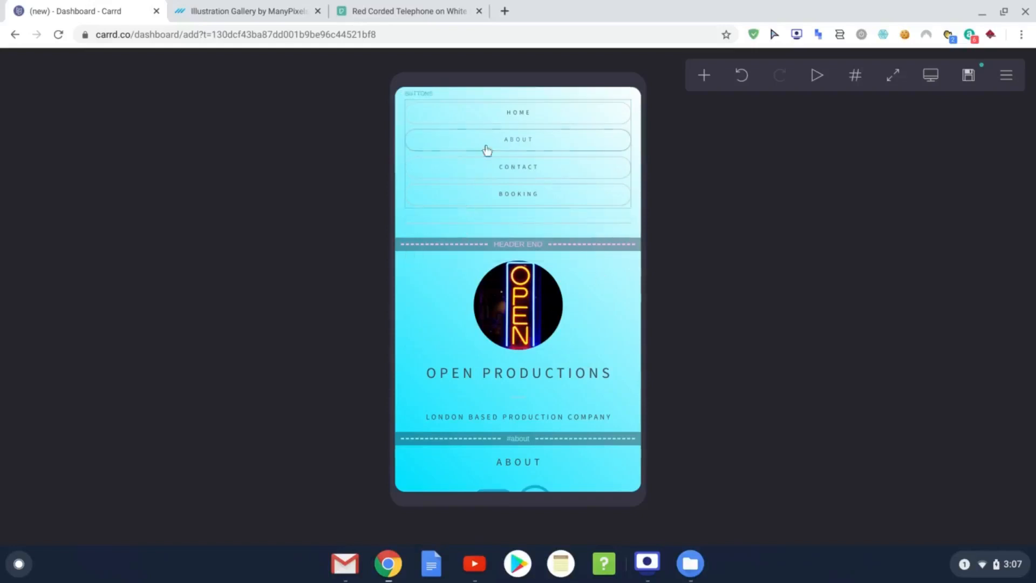
scroll(540, 377, down, 9)
scroll(525, 406, up, 9)
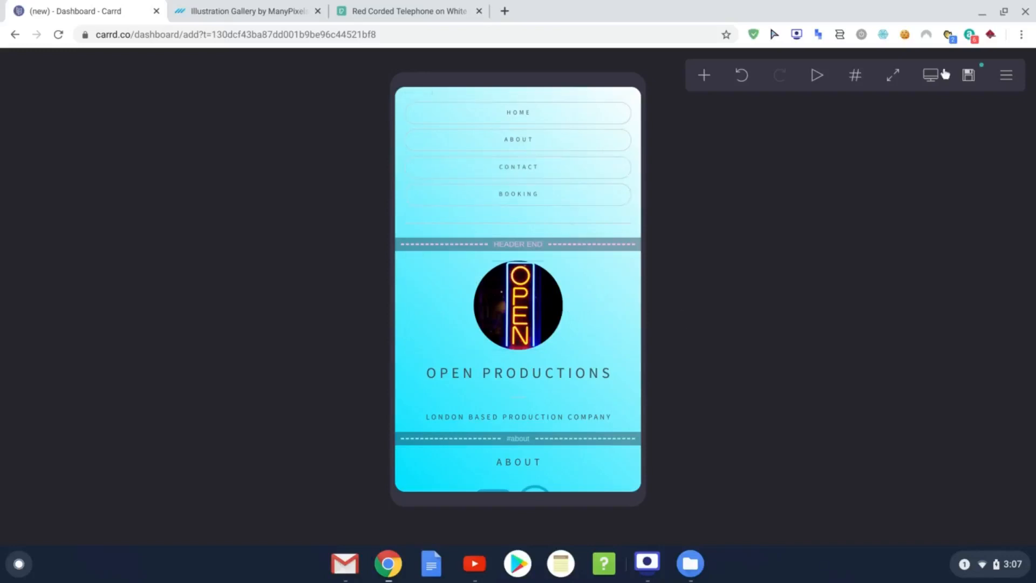
click(930, 76)
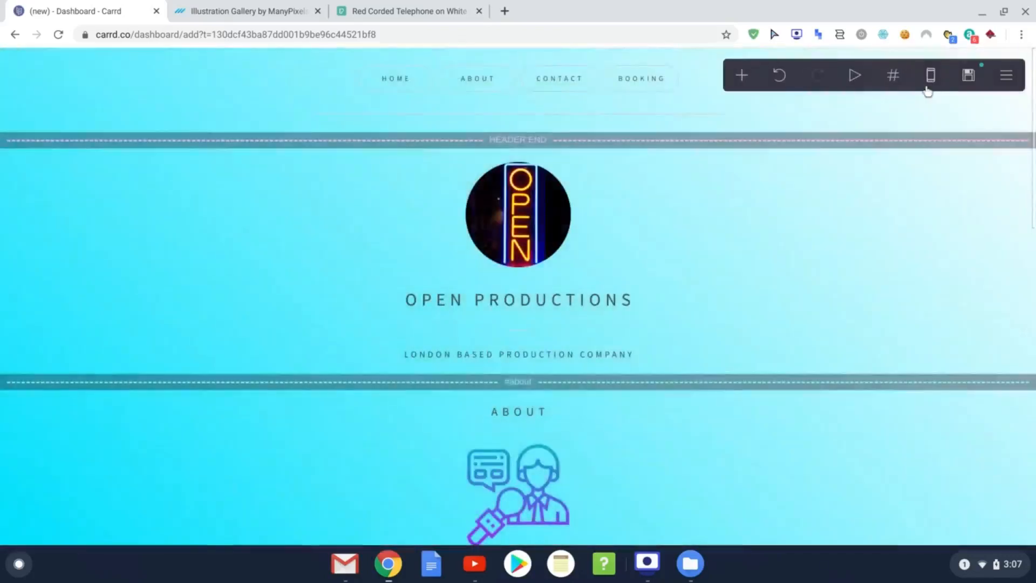
click(520, 92)
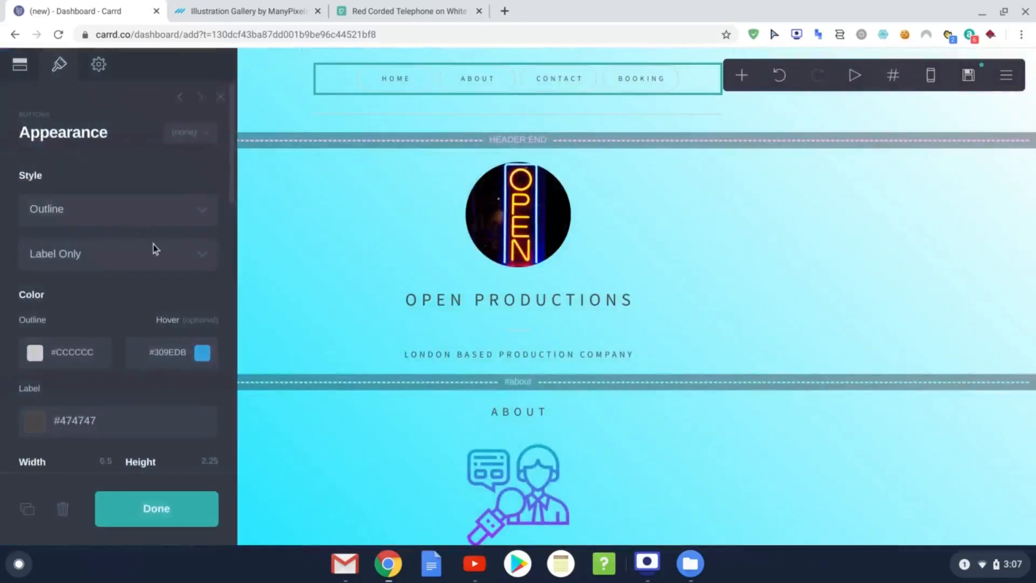
scroll(153, 245, down, 6)
scroll(142, 290, down, 8)
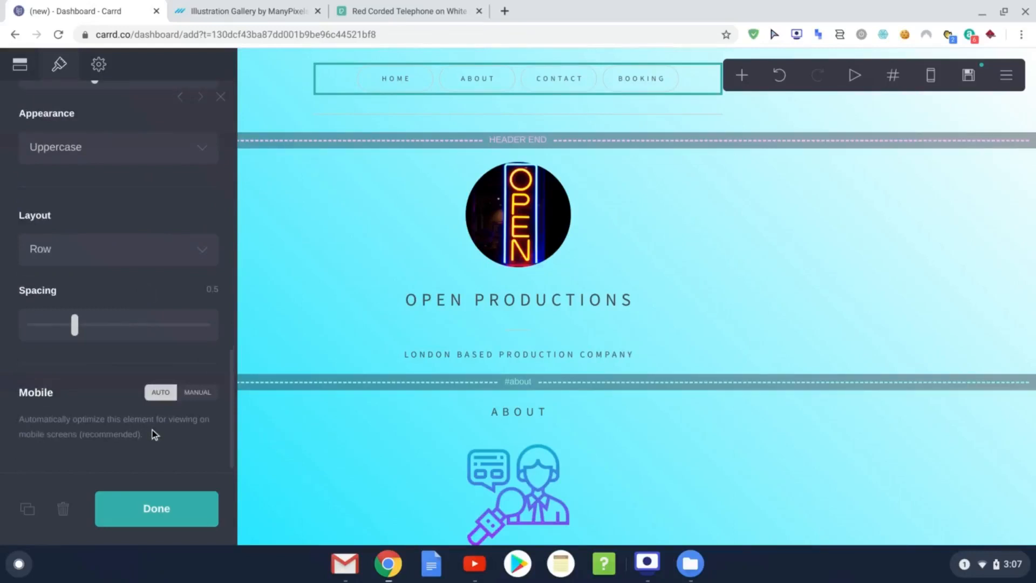
click(196, 402)
scroll(162, 398, down, 4)
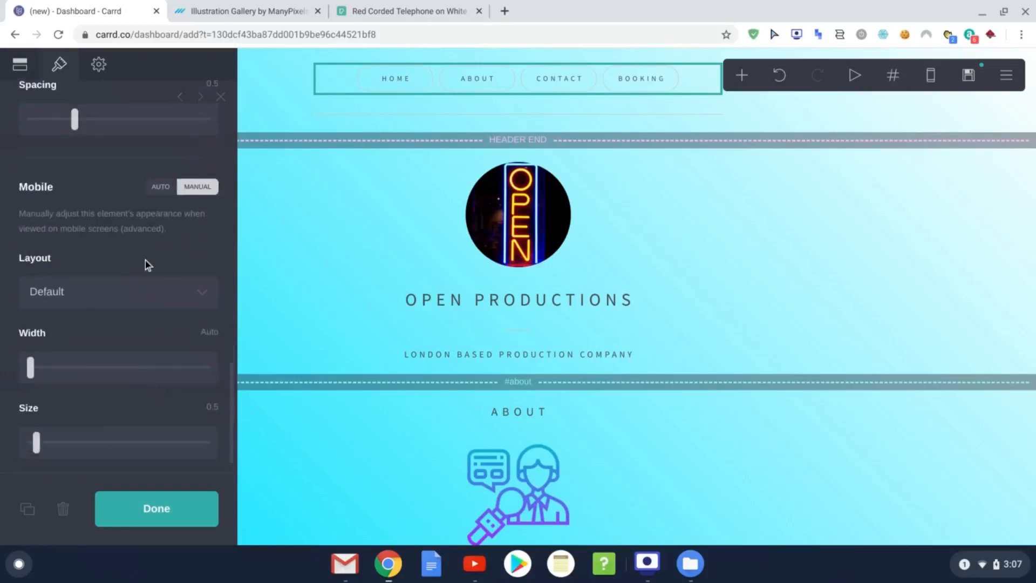
click(161, 186)
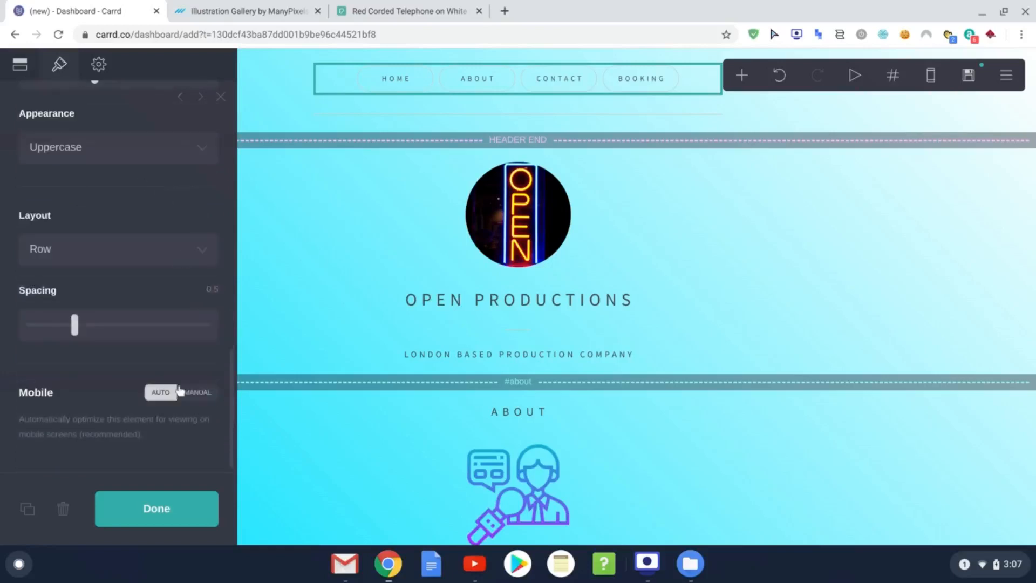
click(162, 507)
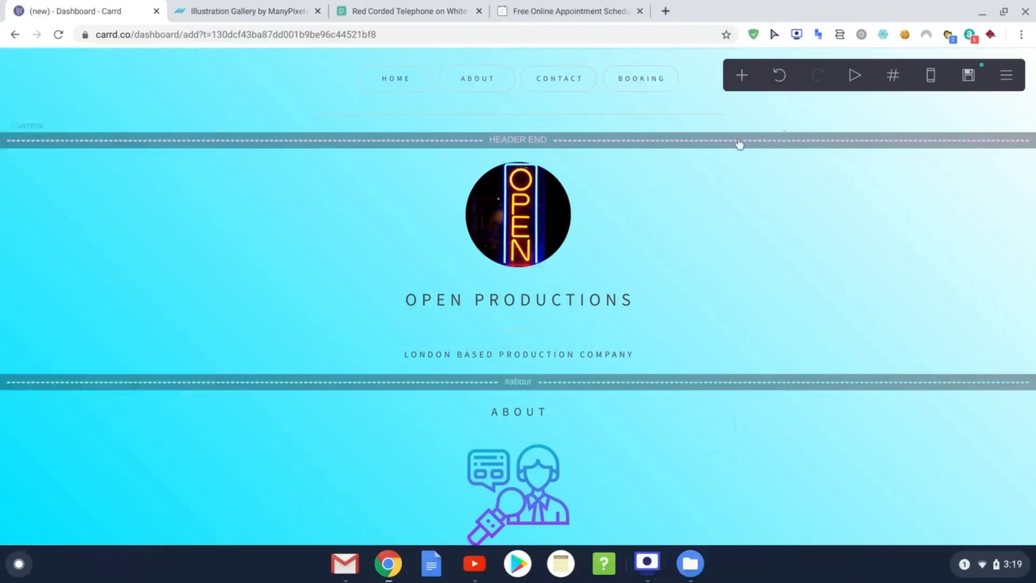
Step: Review Calendly's event types: Acting Session plus the 15, 30 and 60-minute meetings
click(584, 16)
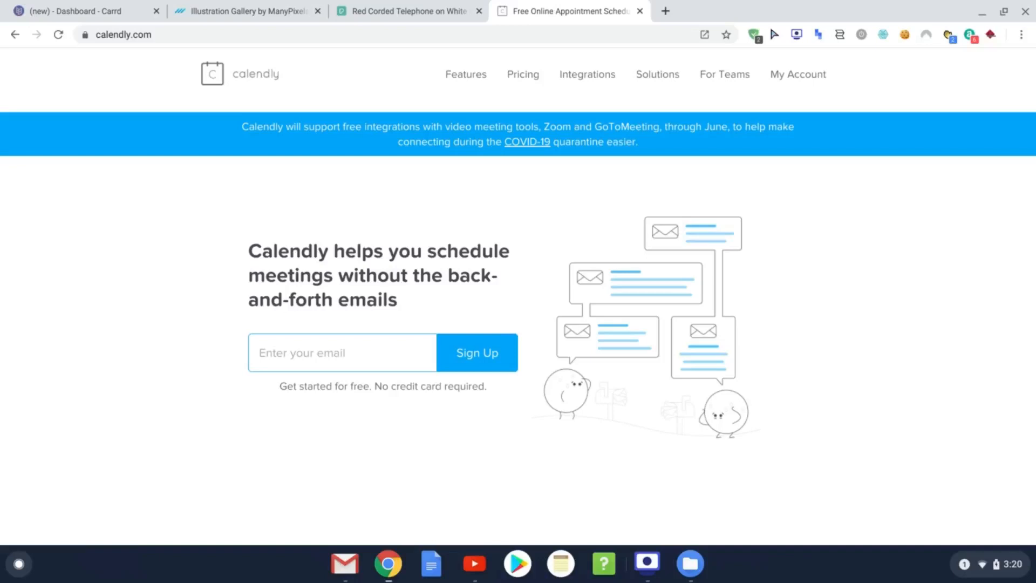
click(789, 82)
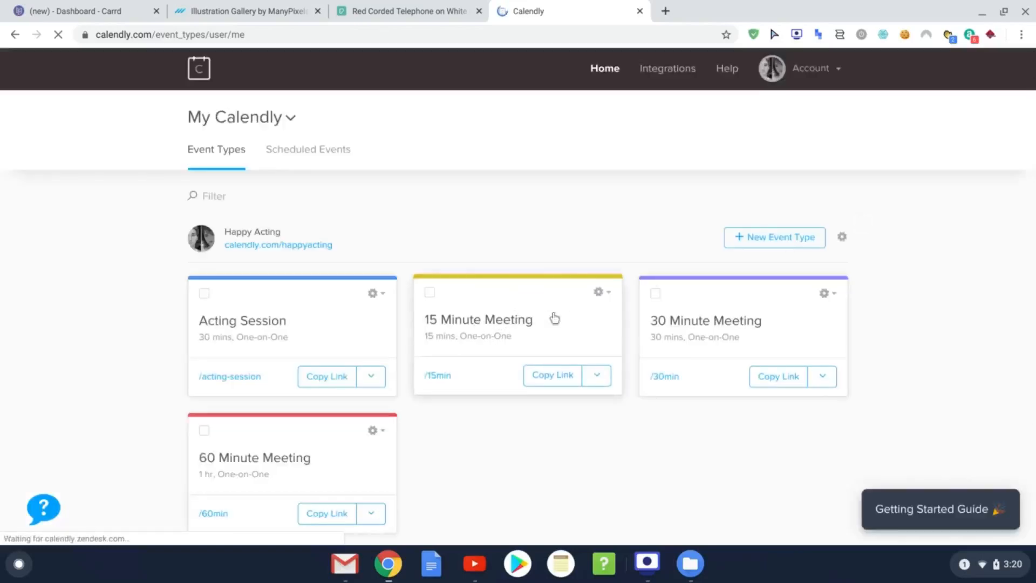
scroll(561, 313, down, 1)
scroll(565, 309, down, 5)
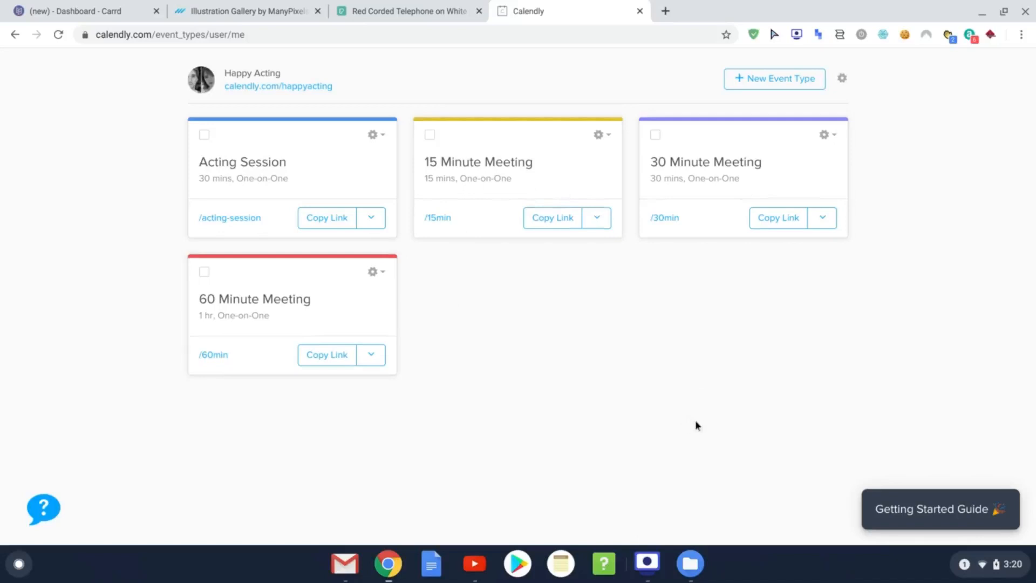
scroll(717, 438, up, 3)
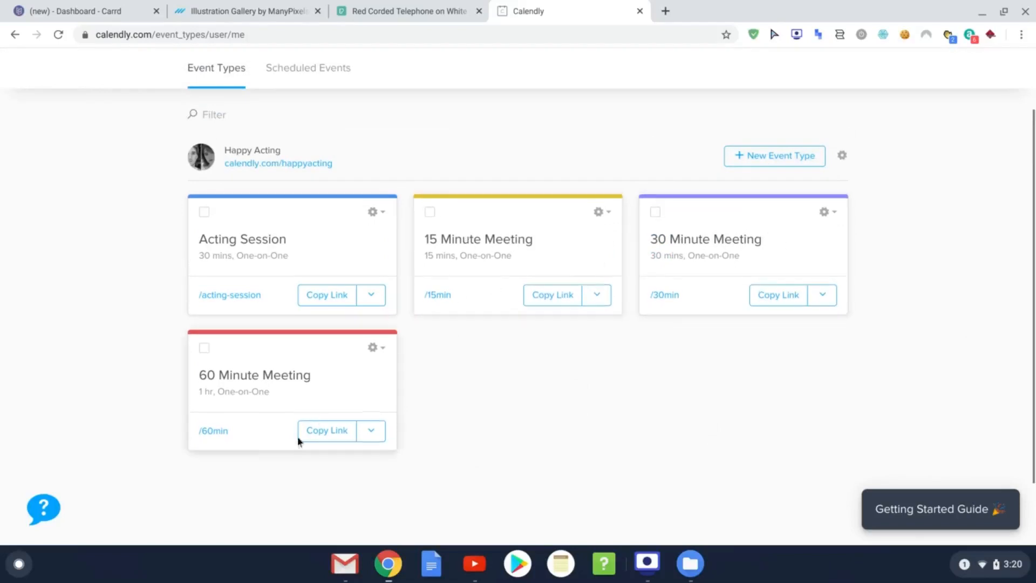
scroll(728, 426, up, 1)
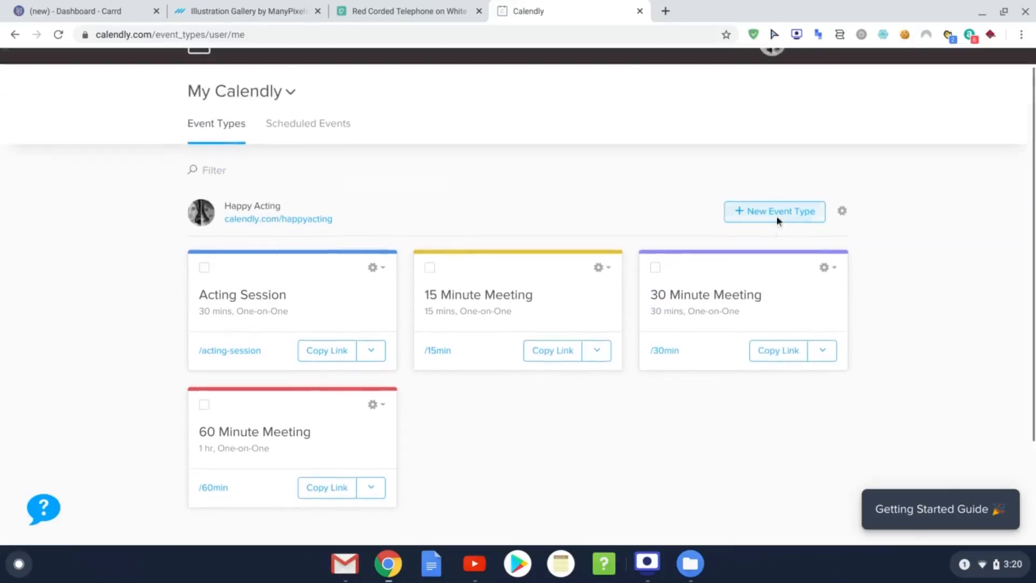
Step: Create a one-on-one event named 'Getting Started Sessions' with slug getting-started-sessions
click(777, 216)
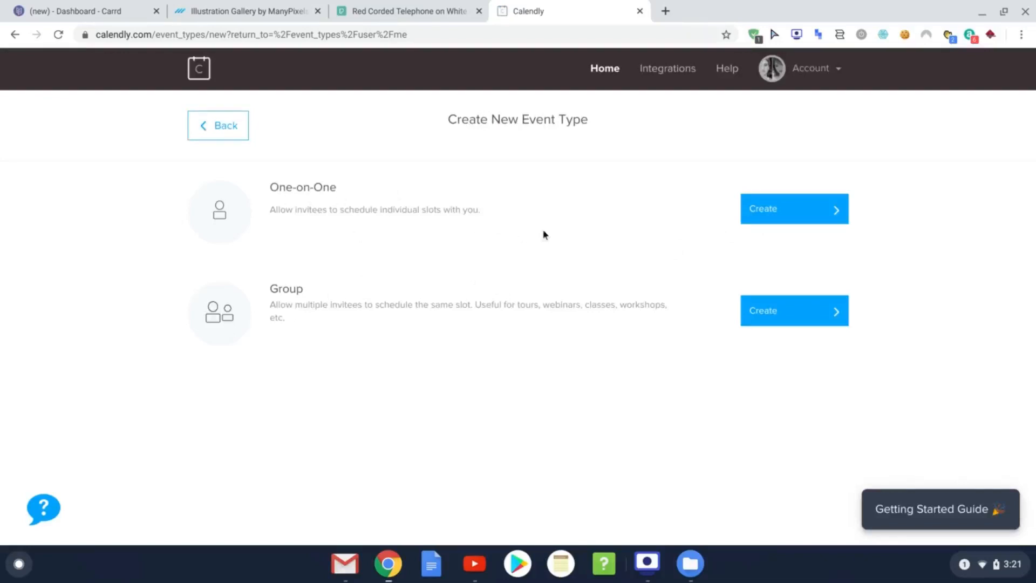
click(798, 216)
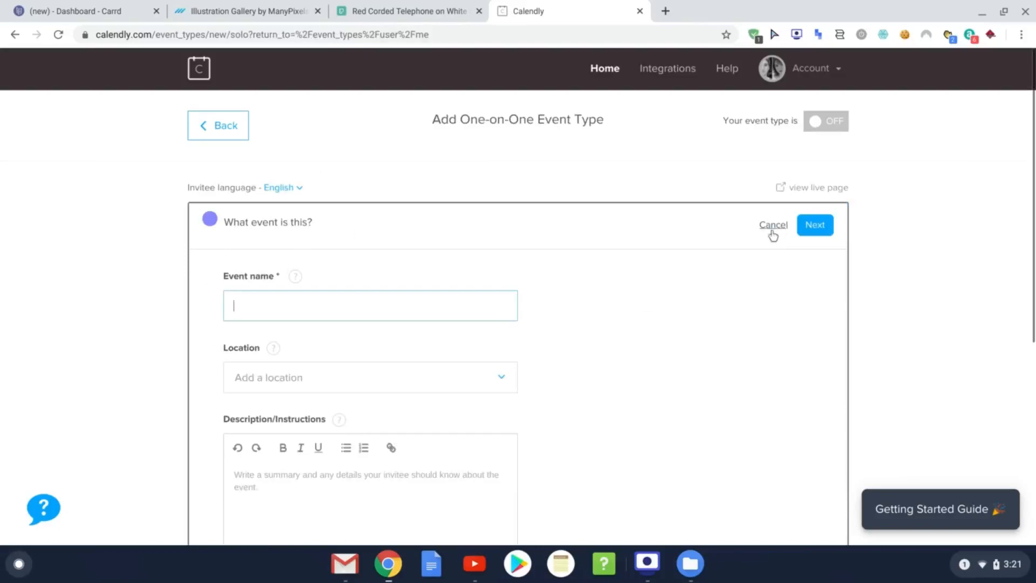
scroll(467, 203, down, 2)
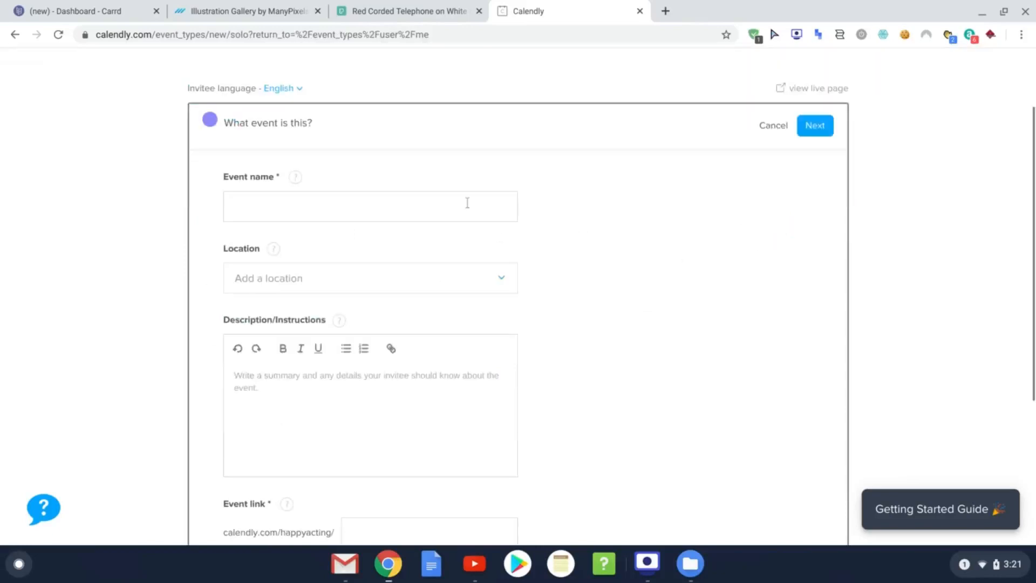
click(413, 207)
text(h)
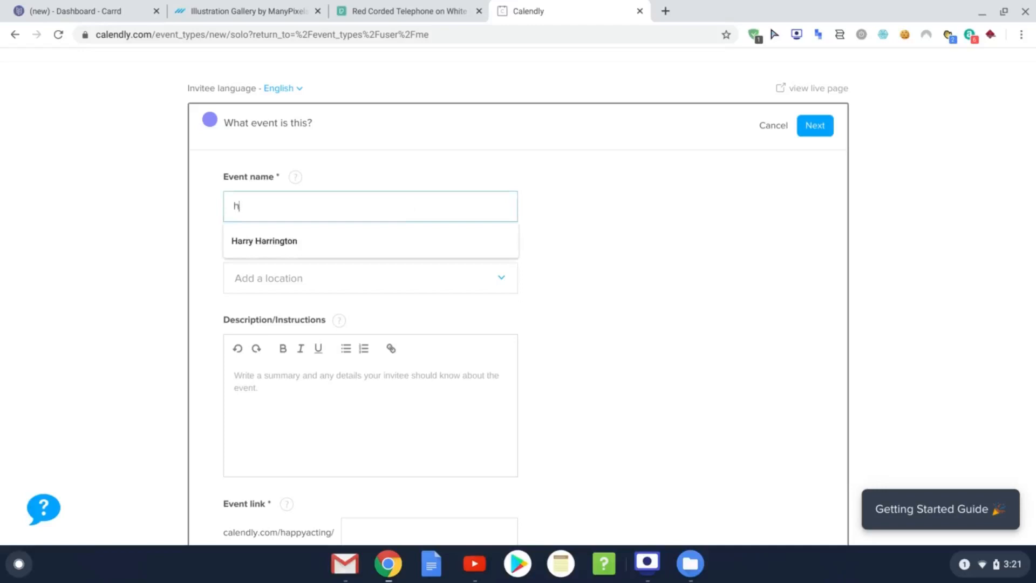
key(BackSpace)
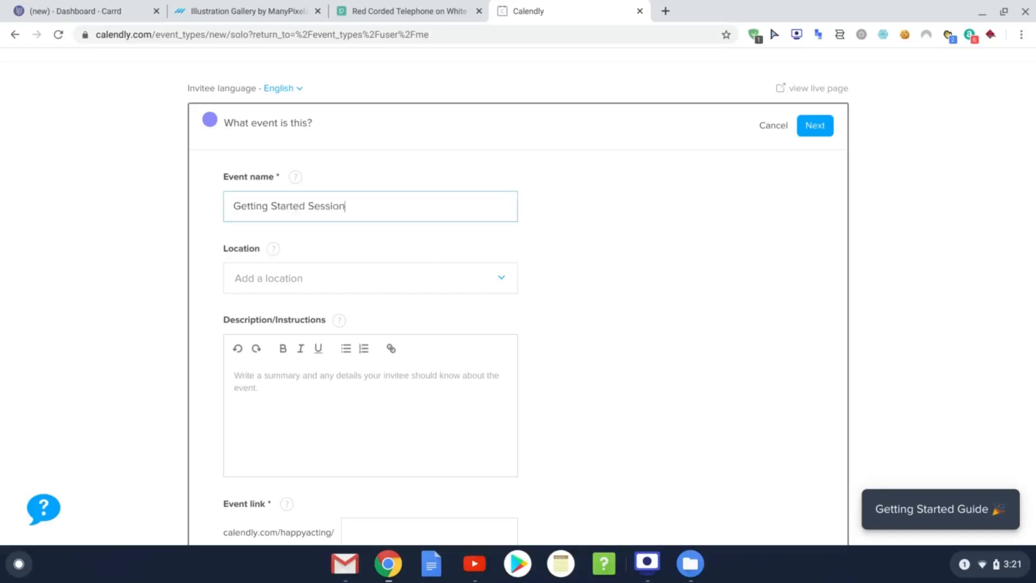
click(680, 219)
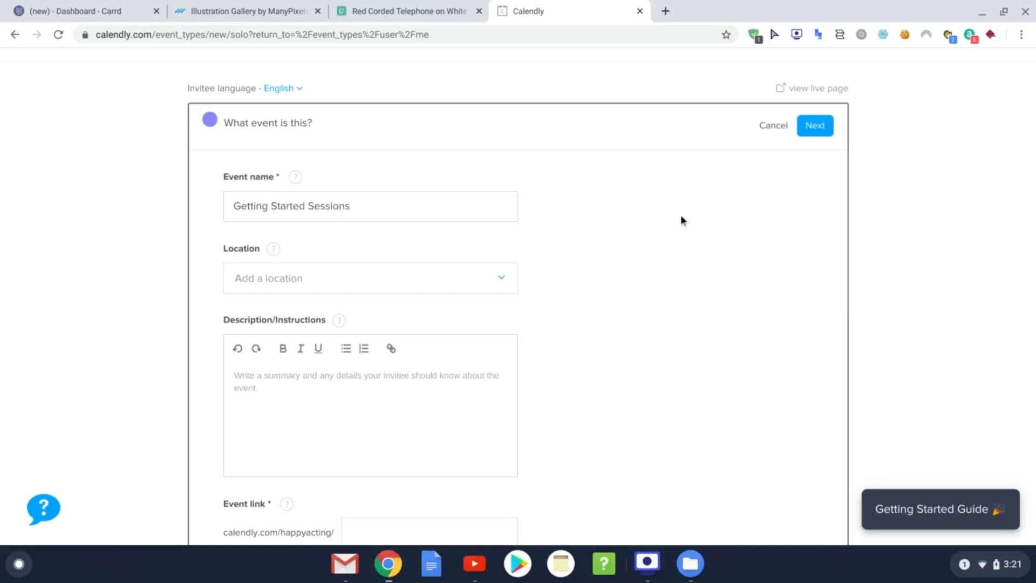
click(503, 288)
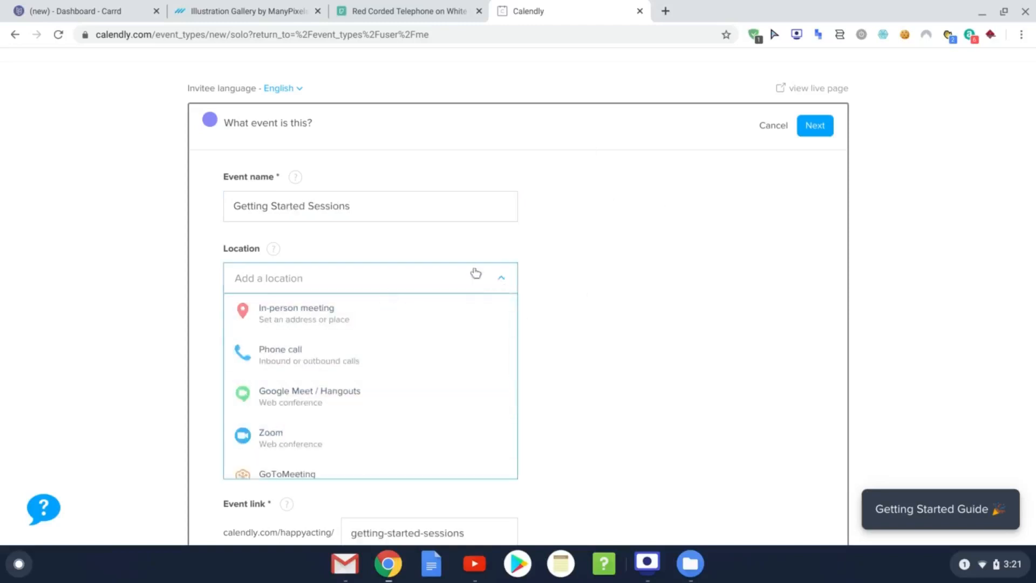
Step: Choose Zoom from the Location list for Getting Started Sessions
click(512, 286)
click(504, 285)
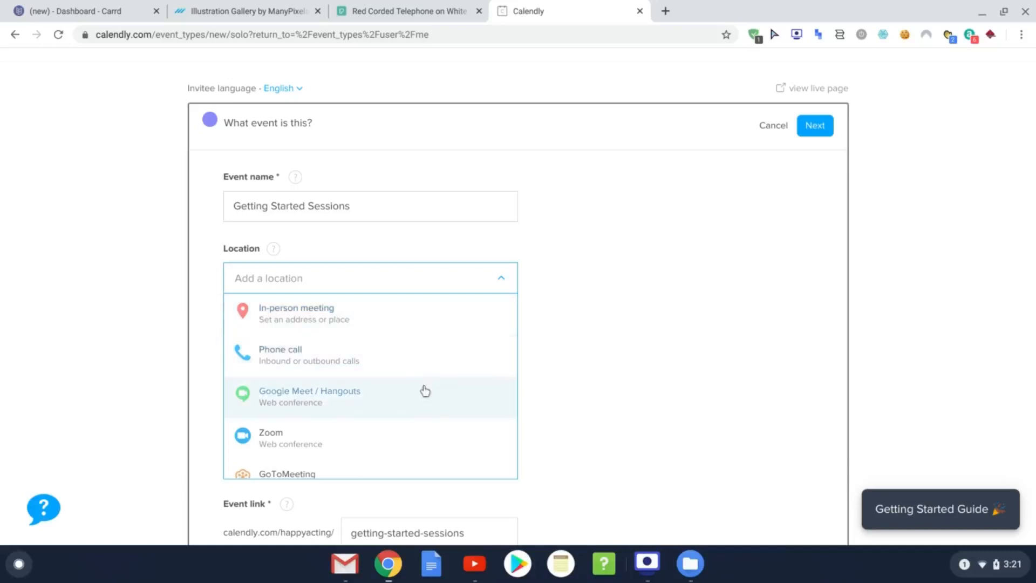
scroll(394, 354, down, 1)
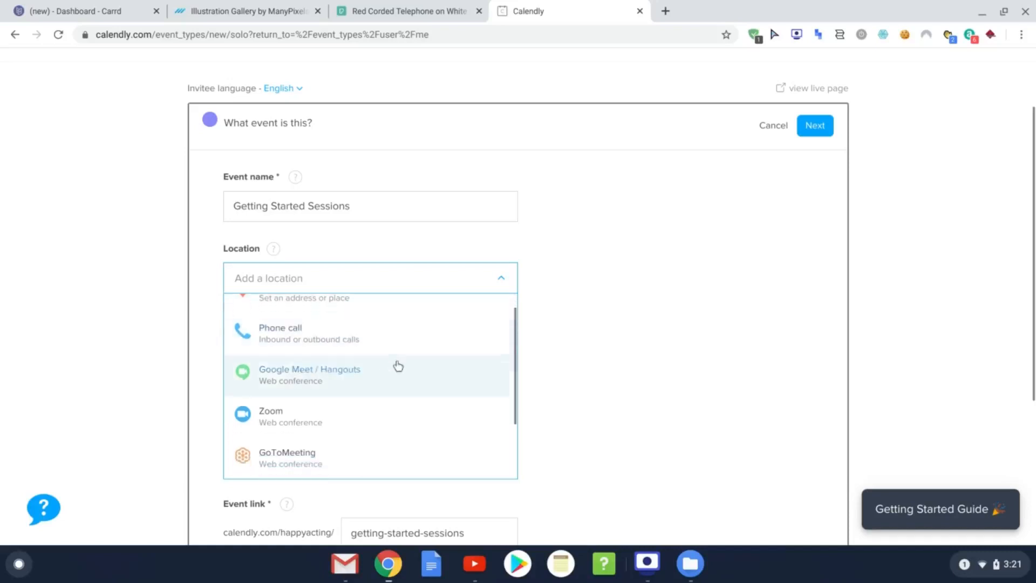
scroll(375, 397, down, 3)
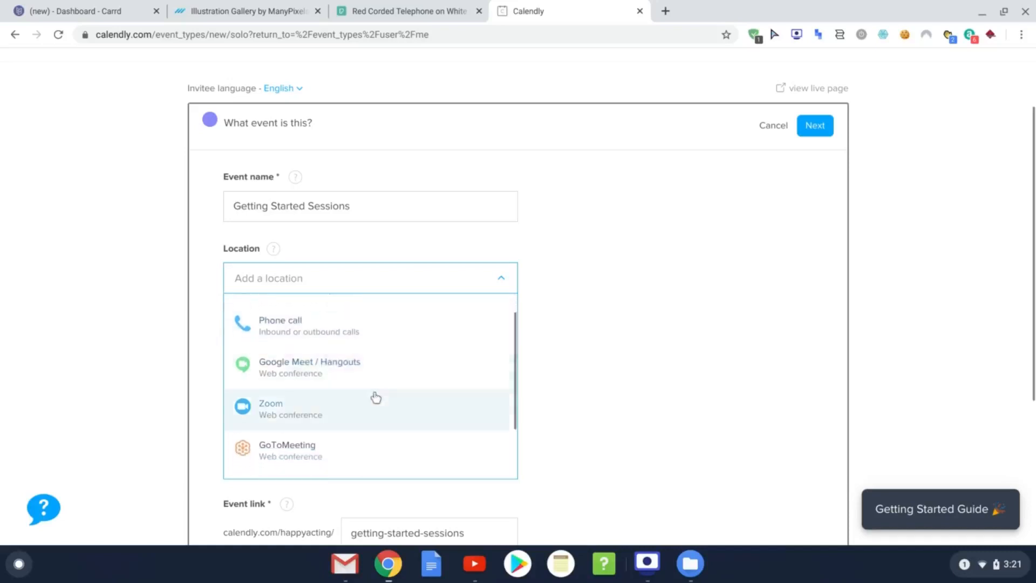
scroll(375, 402, down, 1)
scroll(375, 399, up, 4)
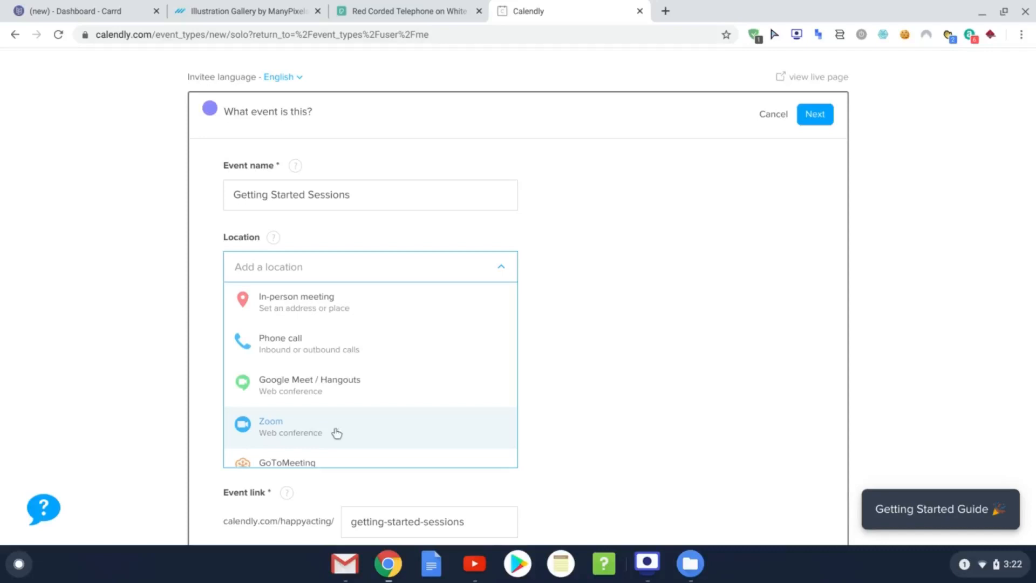
click(379, 432)
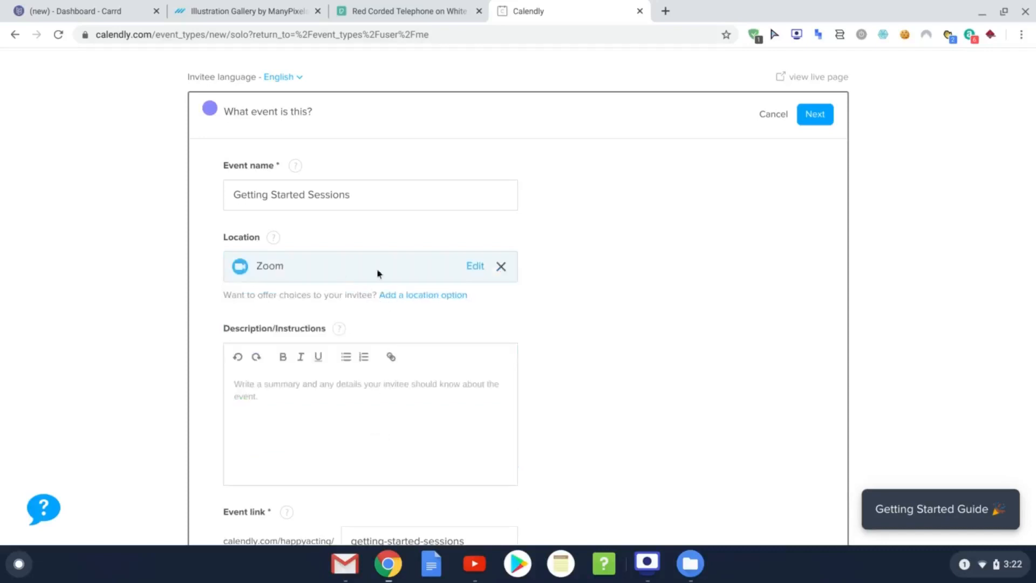
scroll(595, 387, down, 1)
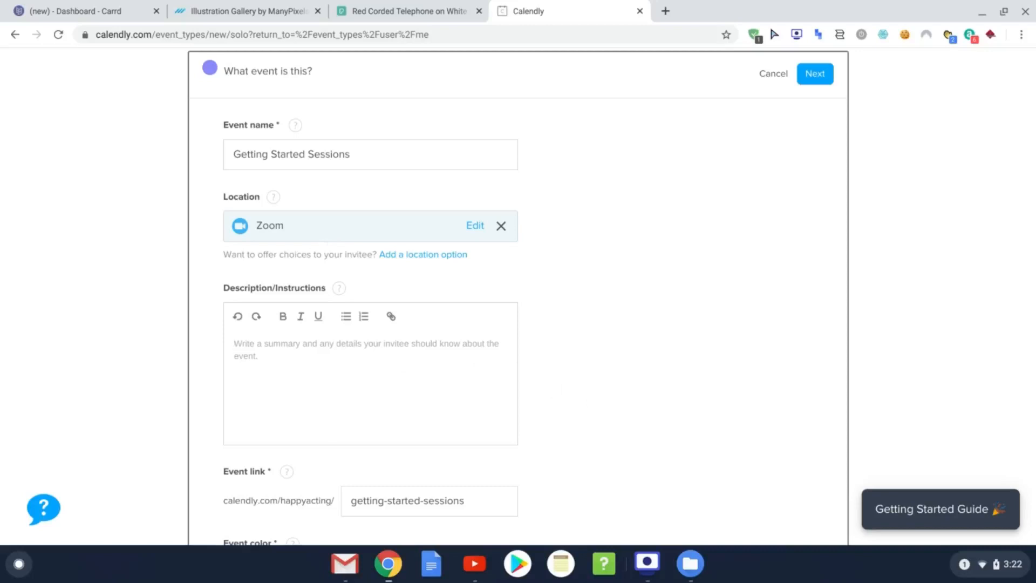
Step: Enter the description 'Initial briefing chat for ideas.'
click(235, 345)
text(Initial)
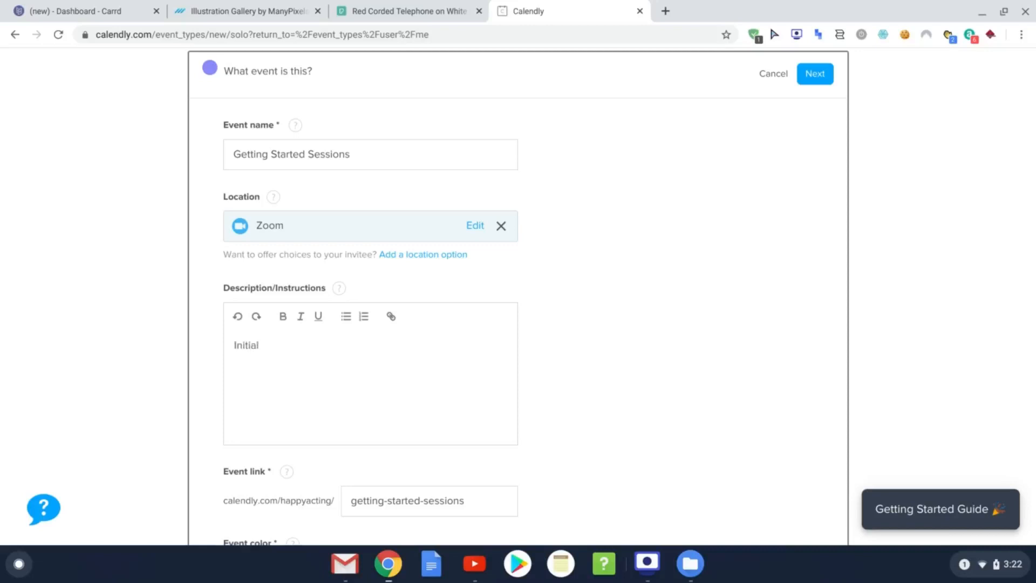
text( briefing chat for ideas.)
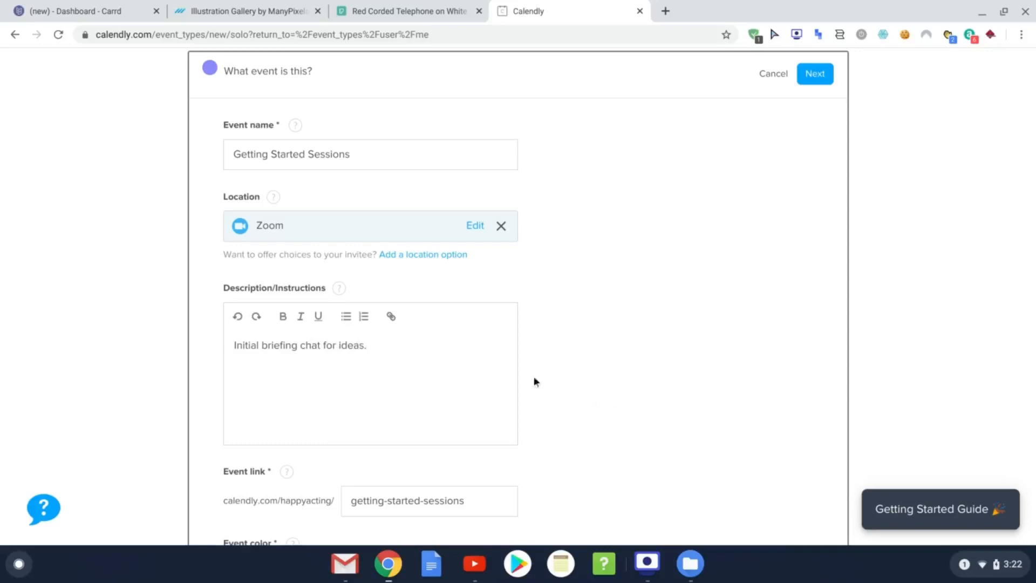
scroll(534, 381, down, 1)
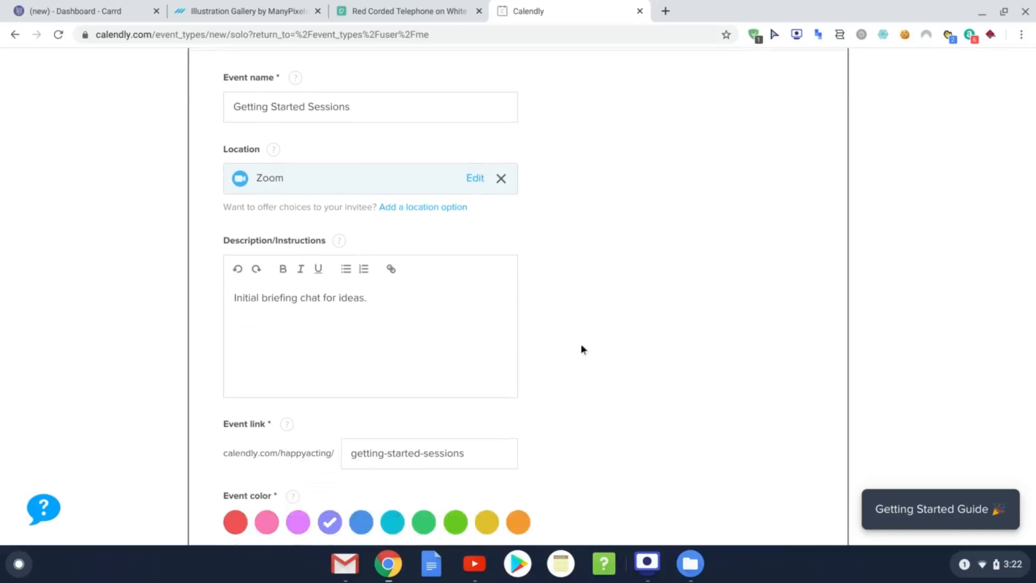
scroll(252, 340, down, 1)
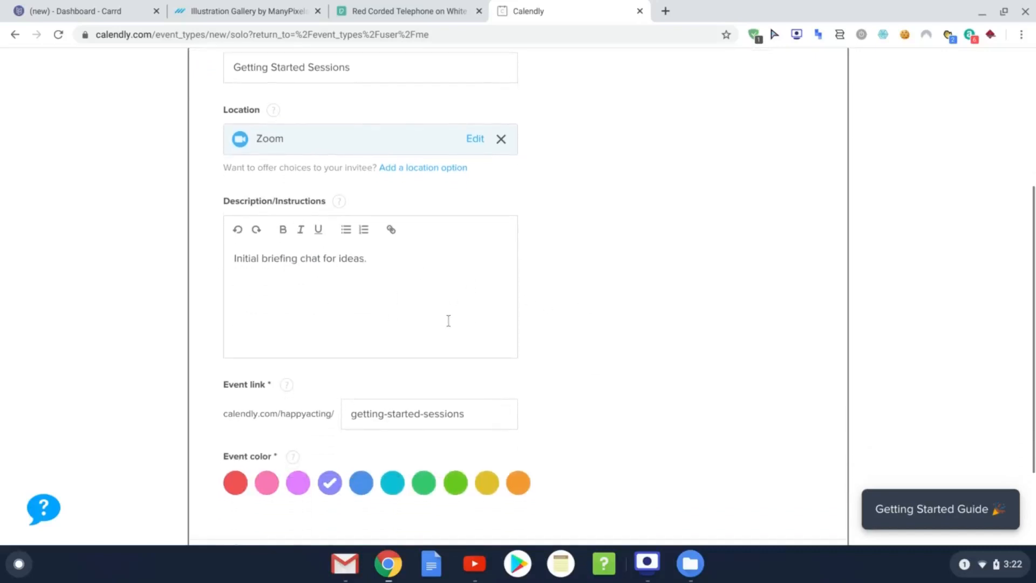
scroll(642, 345, down, 1)
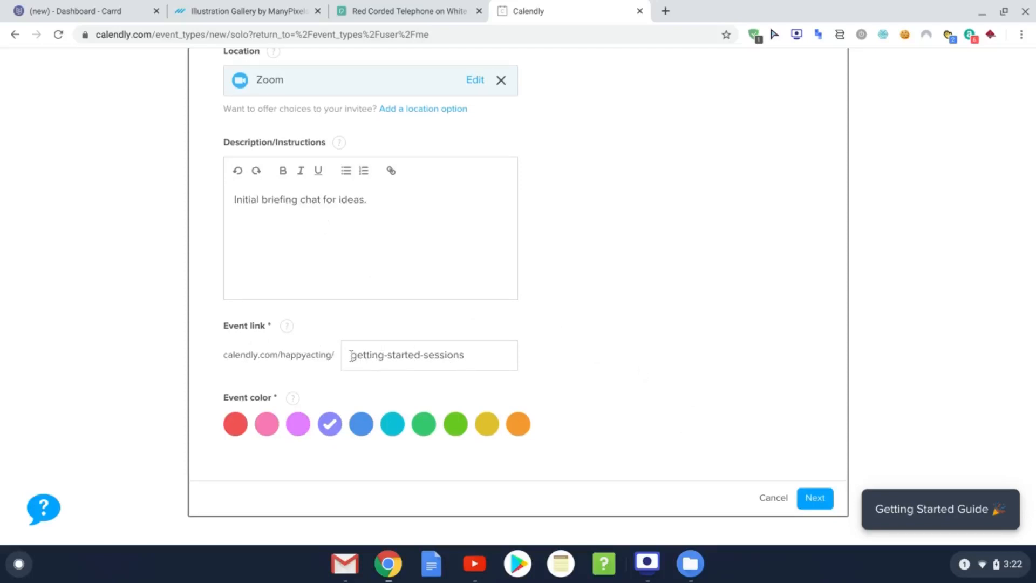
Step: Leave the event link slug unchanged and set the event colour to red
drag(350, 355, 486, 351)
click(490, 354)
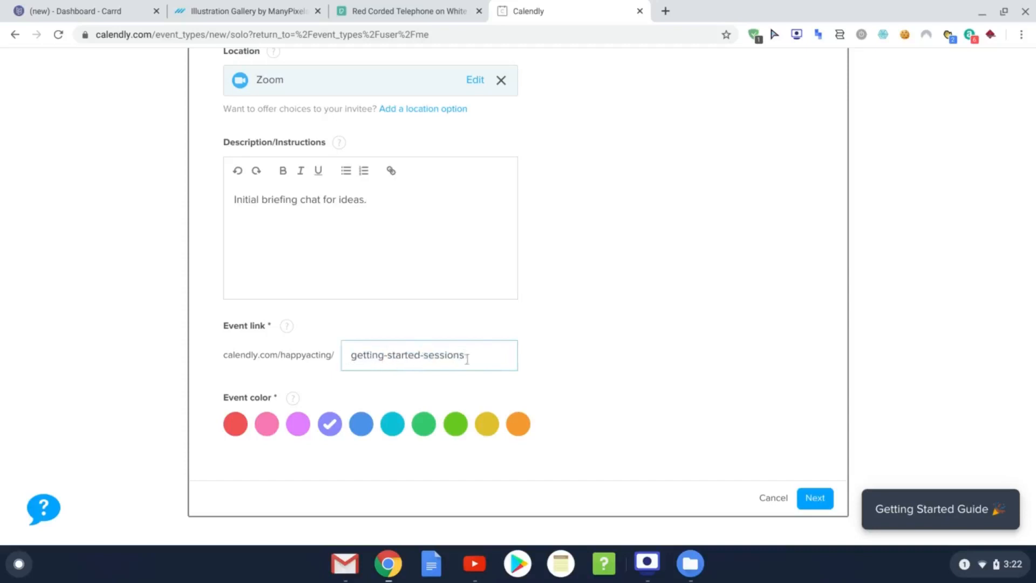
scroll(623, 348, down, 1)
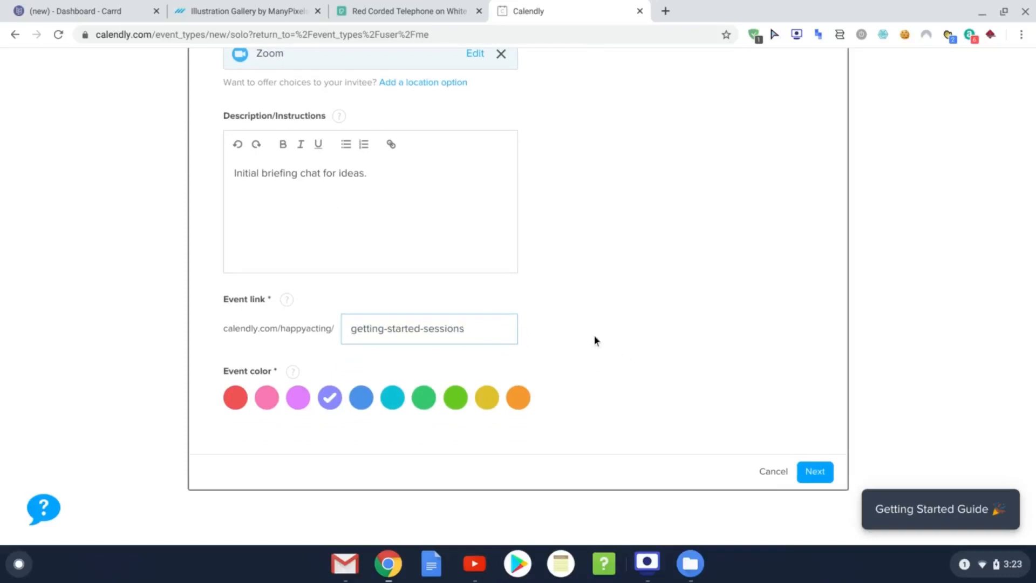
scroll(590, 336, down, 1)
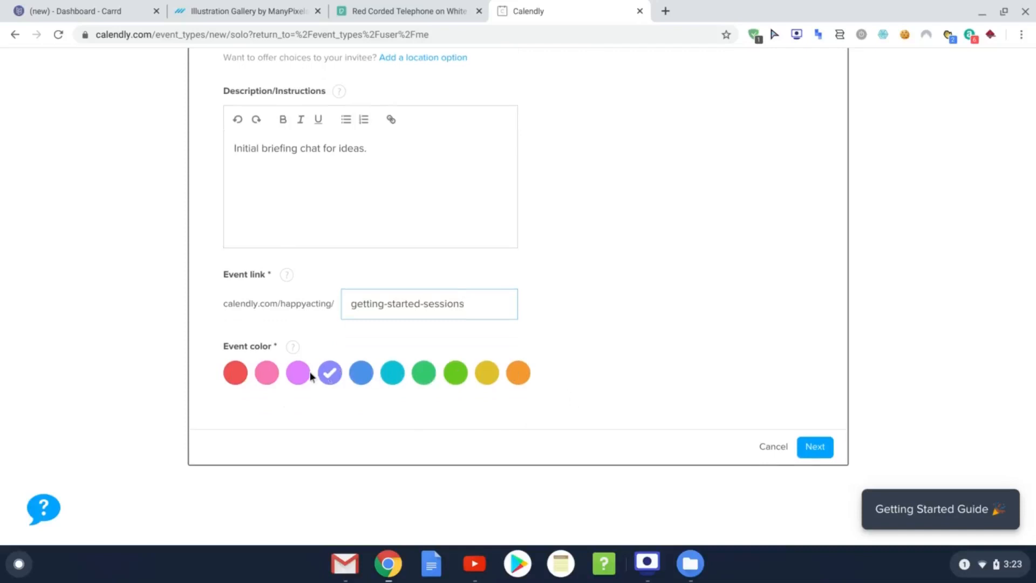
click(236, 373)
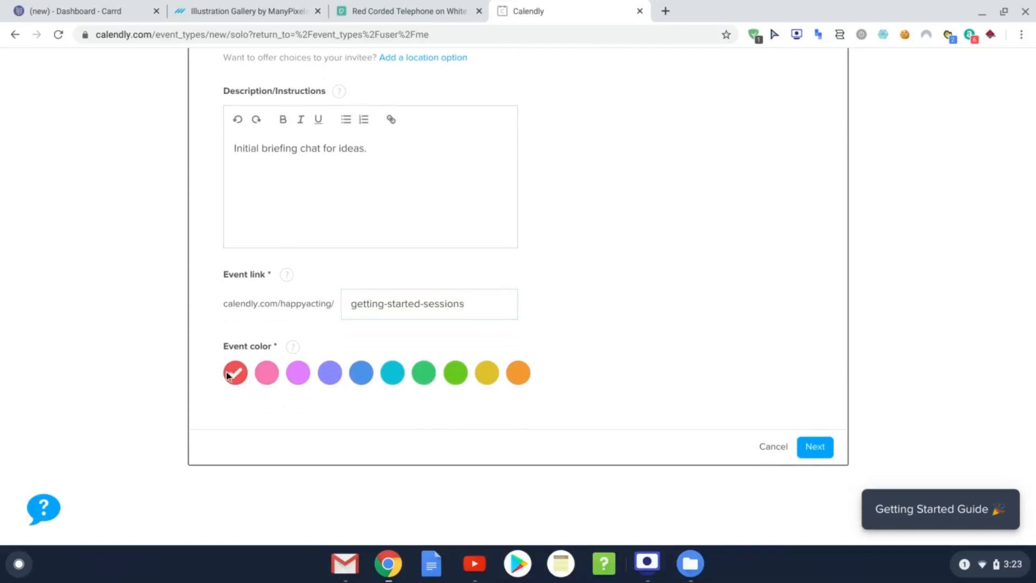
Step: Save the details, set a 15-minute duration, and save the availability settings
click(823, 455)
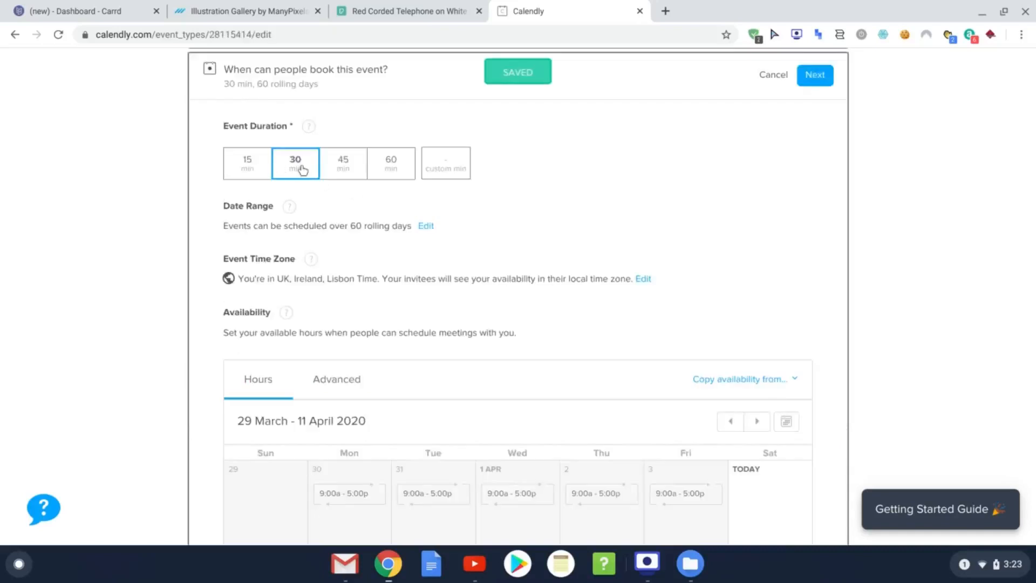
click(262, 171)
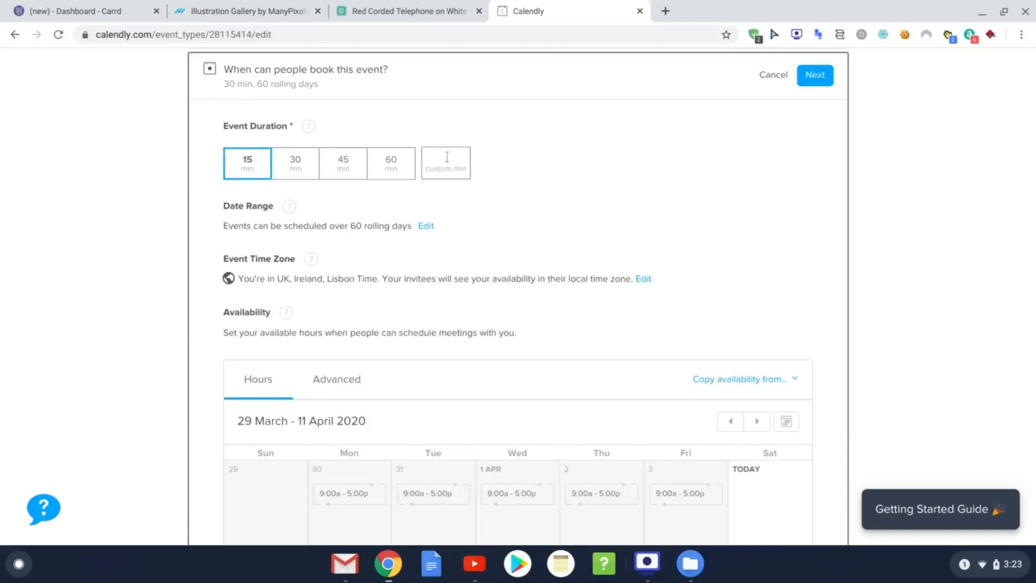
scroll(685, 220, down, 2)
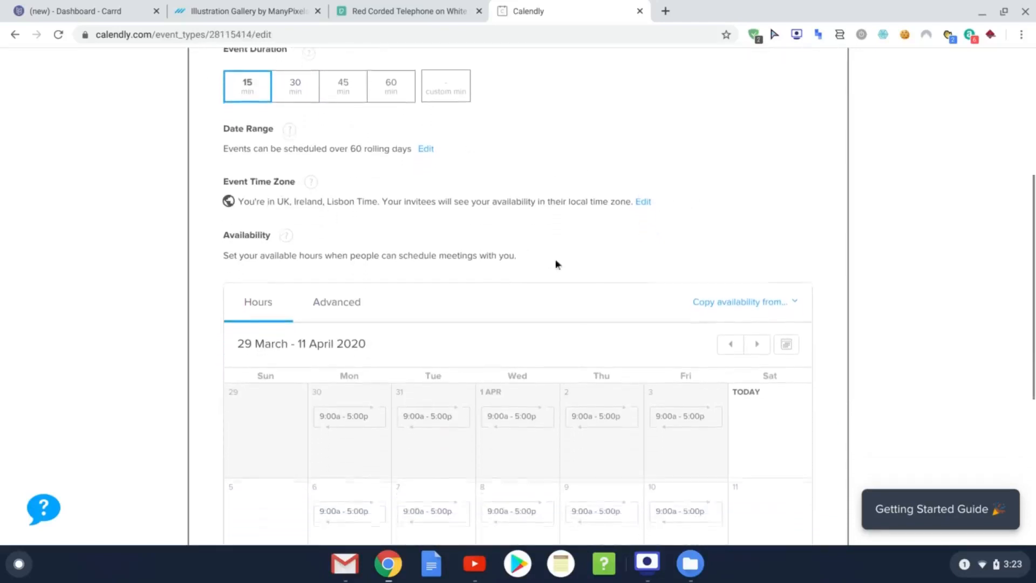
scroll(555, 259, down, 1)
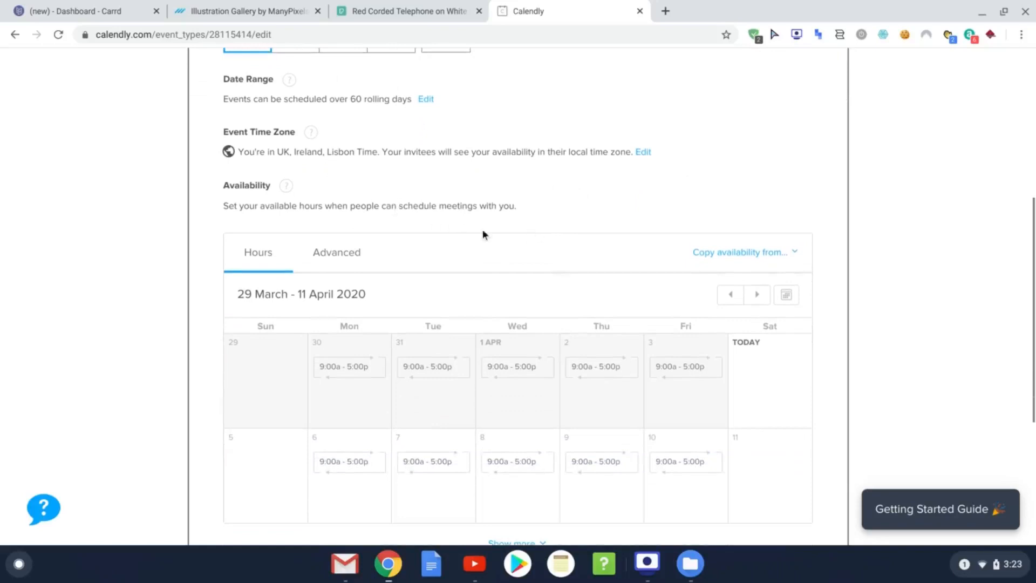
scroll(548, 247, down, 1)
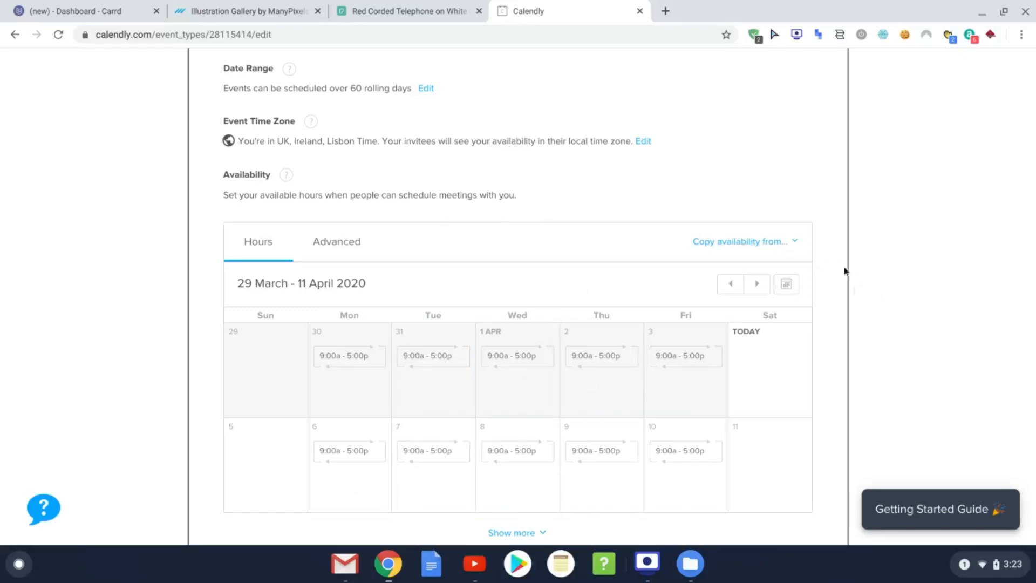
scroll(864, 278, down, 5)
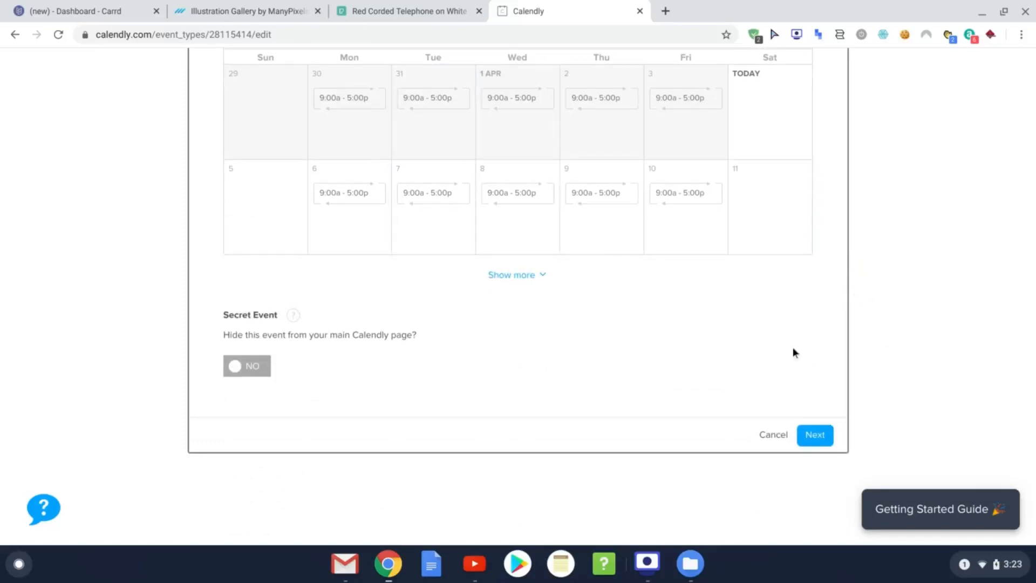
click(824, 438)
Step: Scroll the Getting Started Sessions summary and expand the Invitee Questions section
scroll(950, 302, up, 2)
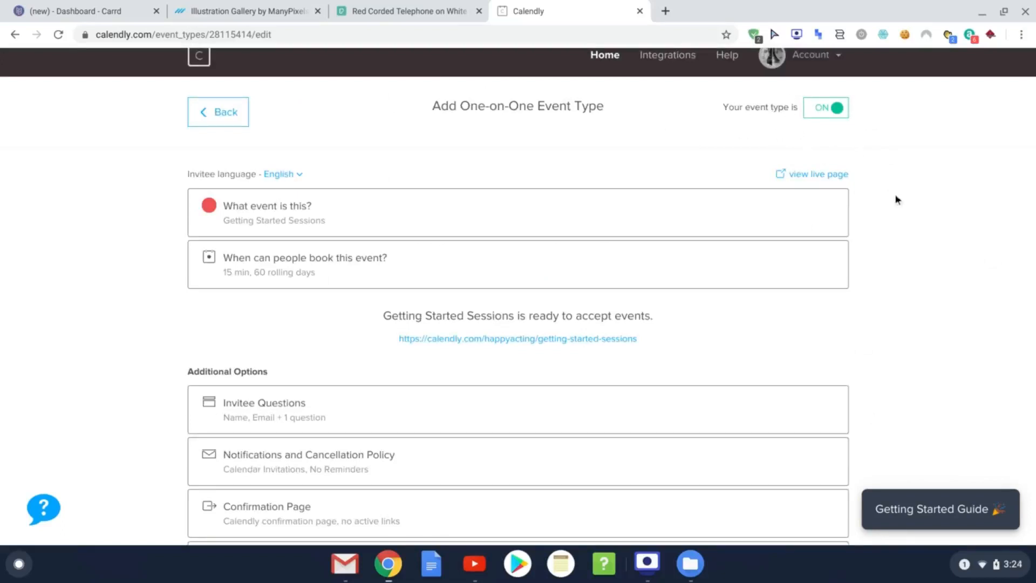
scroll(916, 222, down, 1)
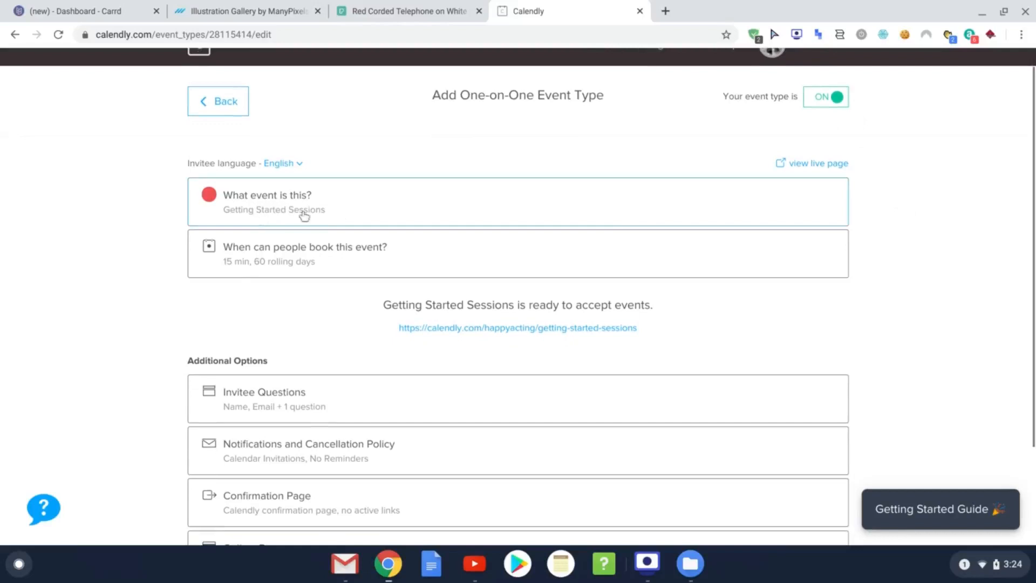
scroll(889, 350, down, 1)
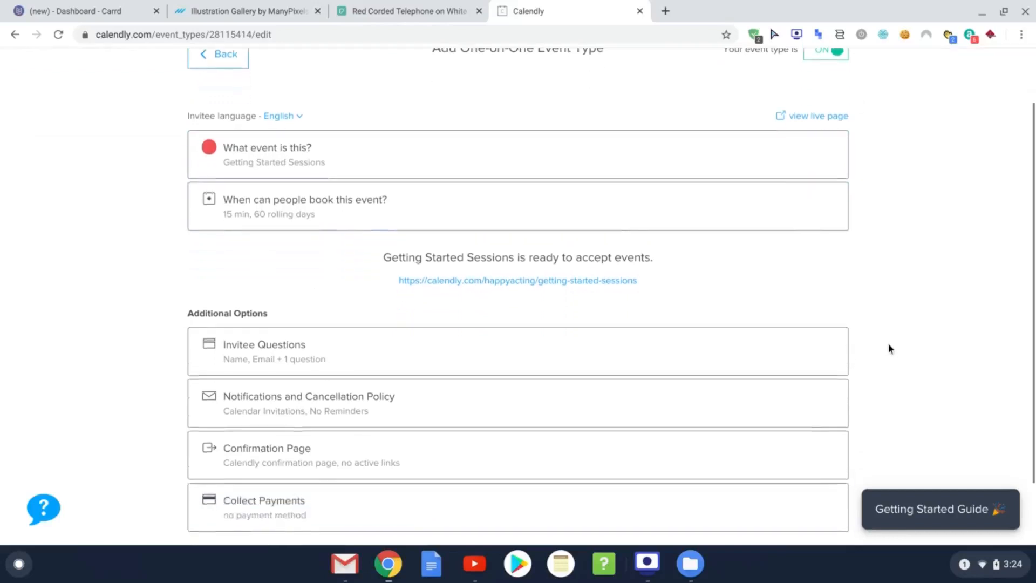
scroll(907, 342, up, 2)
scroll(906, 343, up, 1)
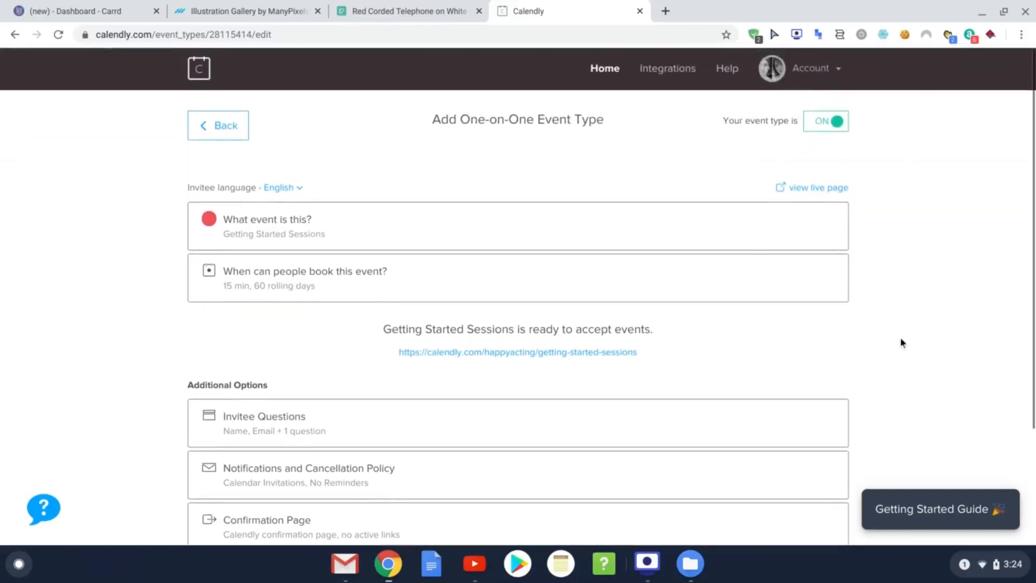
scroll(900, 335, down, 1)
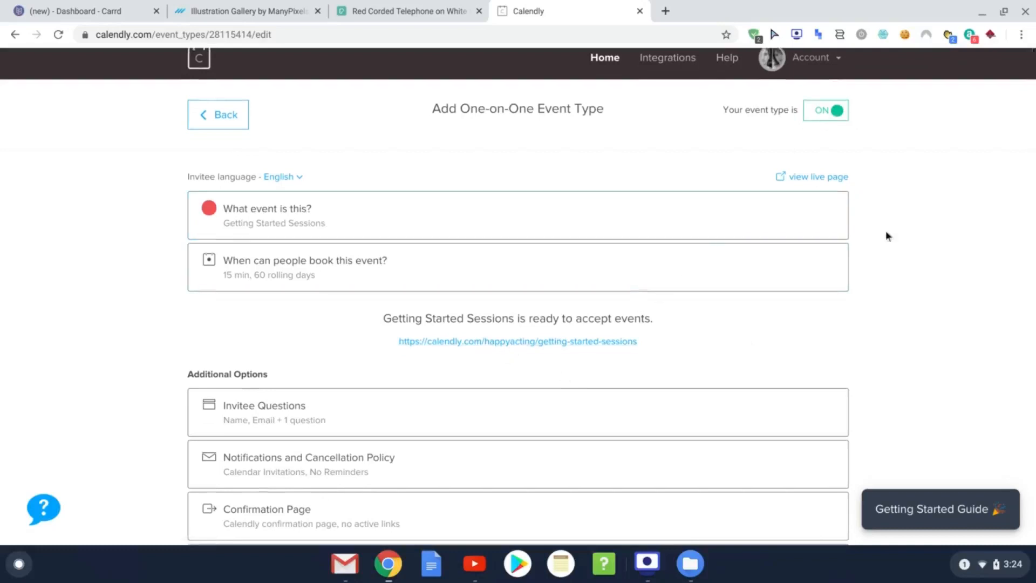
scroll(923, 322, down, 1)
scroll(921, 322, down, 2)
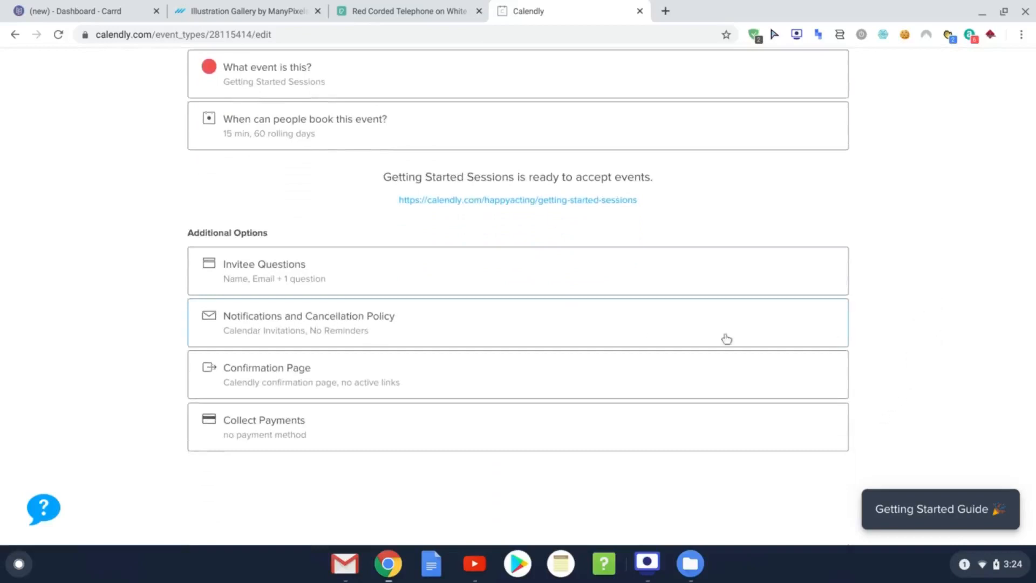
click(422, 271)
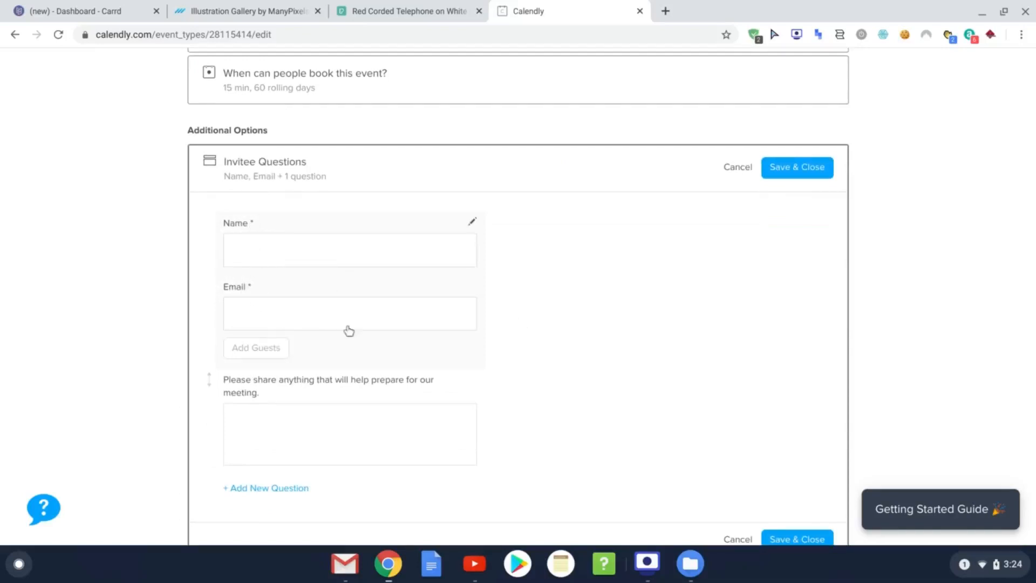
Step: Reword the preparation question to ask guests to come with a time frame in mind, then save
scroll(349, 413, down, 1)
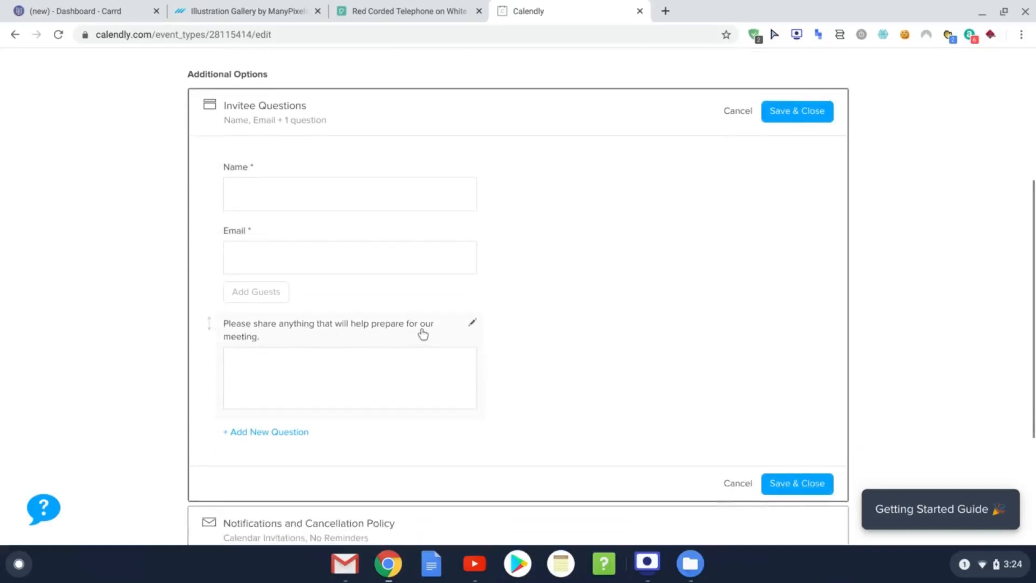
click(472, 323)
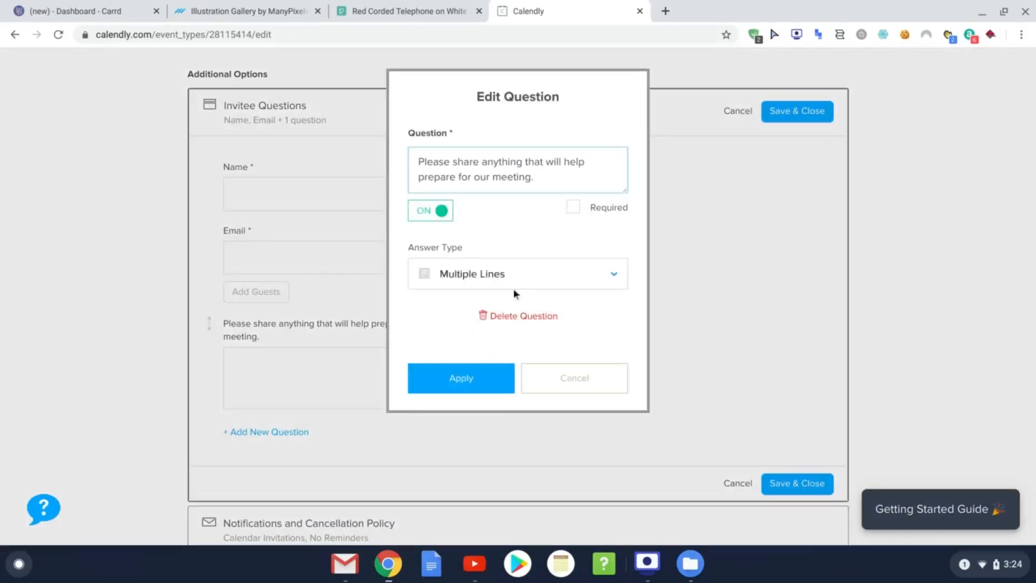
drag(558, 178, 387, 146)
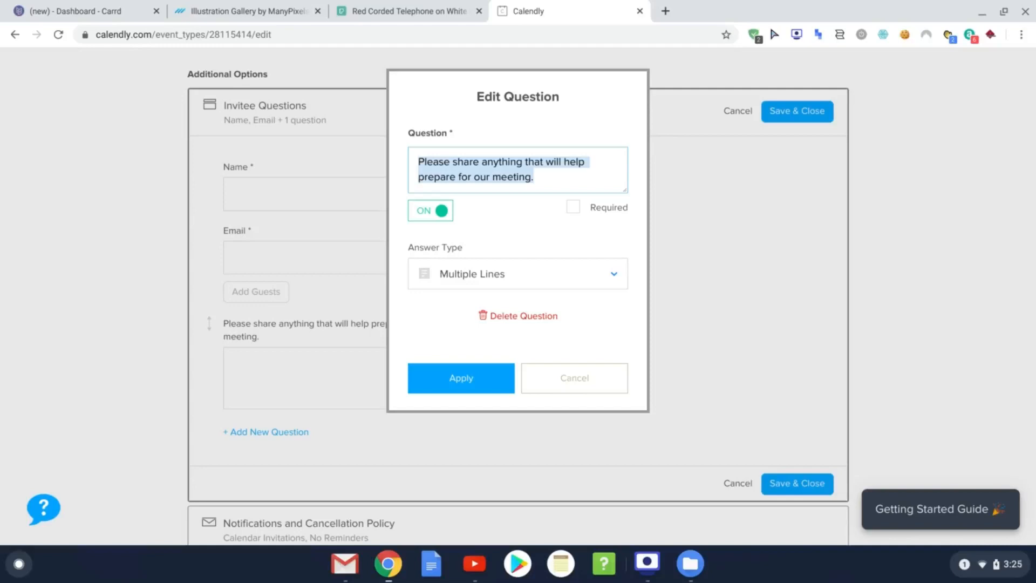
text(Pleas)
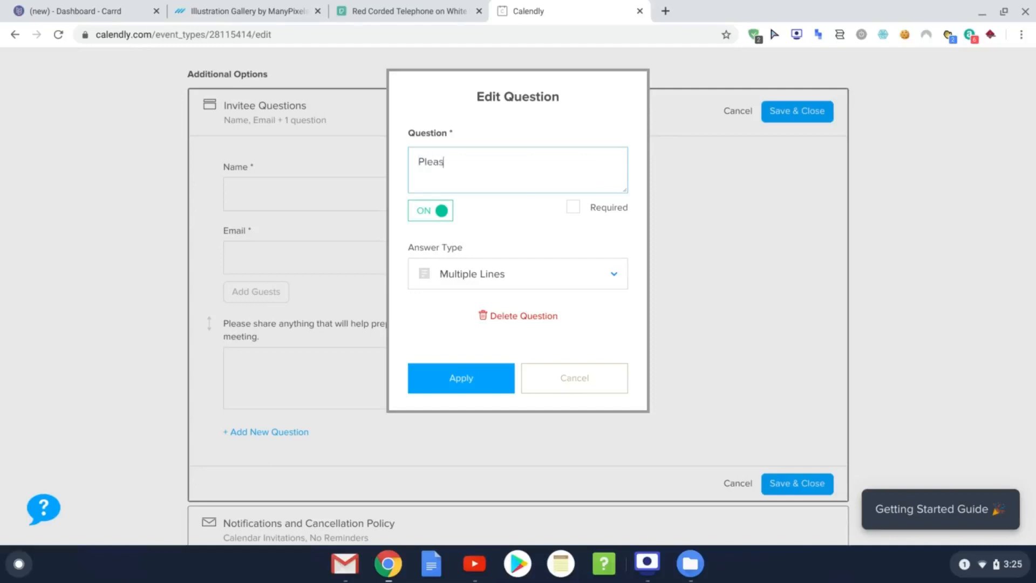
text(e coe)
key(BackSpace)
text(me to them)
key(BackSpace)
text(meeting wit)
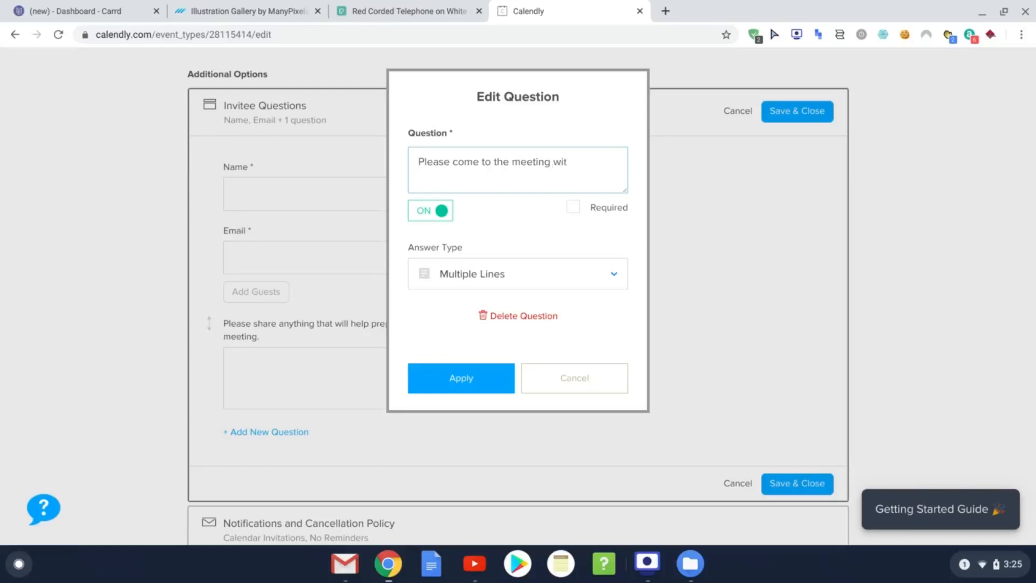
text( h a time frame in mind.)
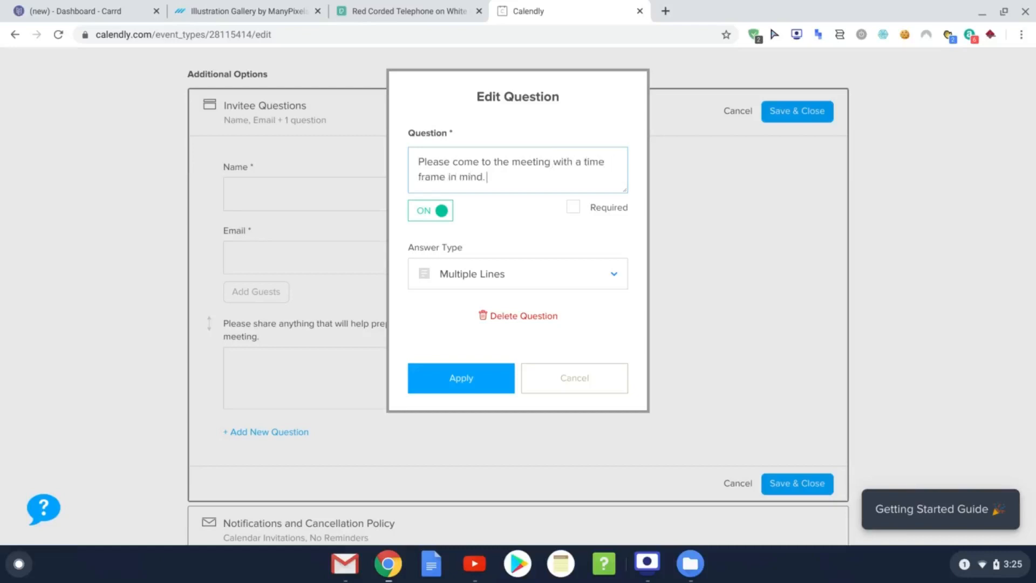
text( Thank you.)
click(486, 390)
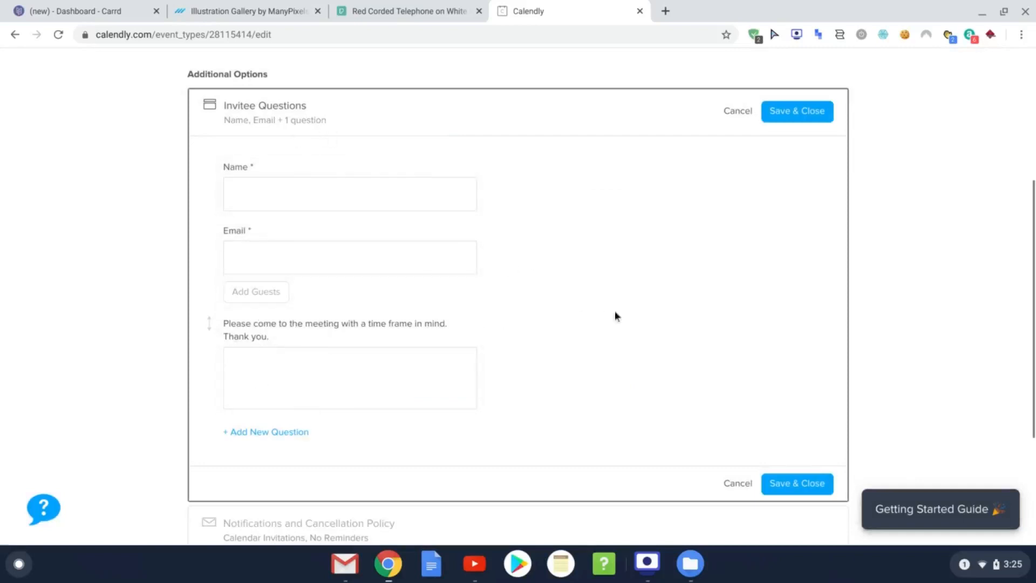
click(797, 484)
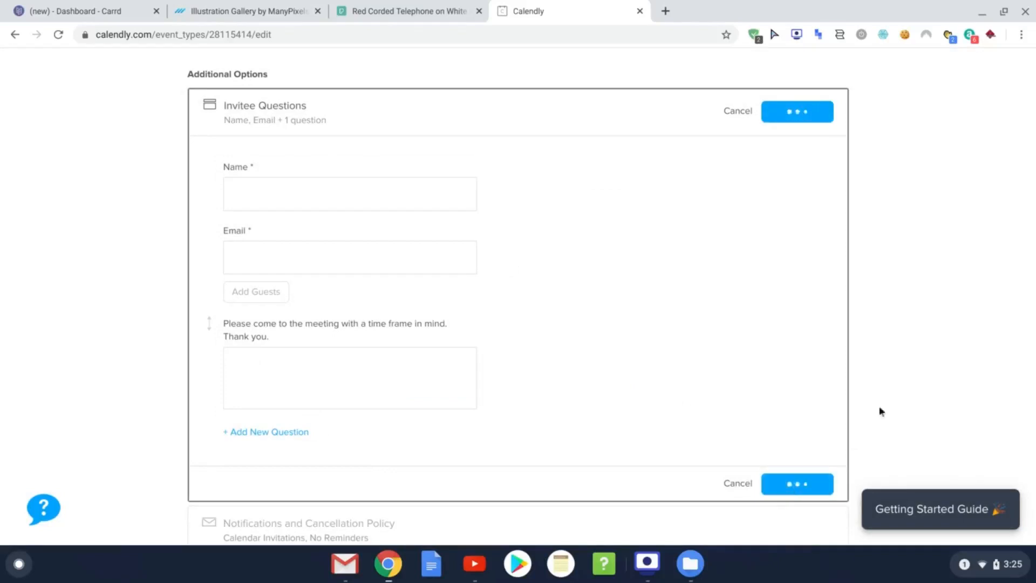
scroll(439, 196, up, 2)
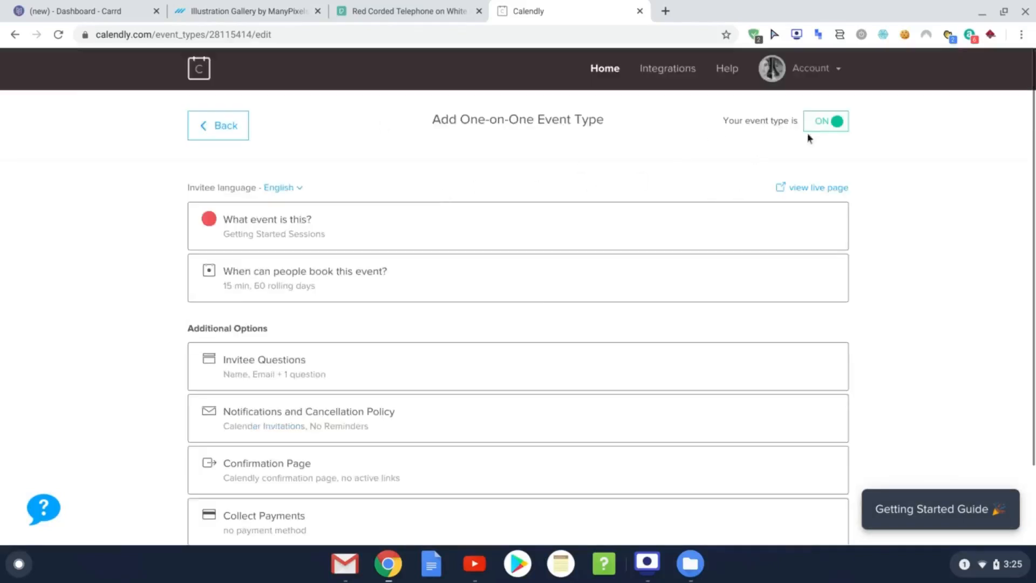
Step: From the event types list, choose Add to Website for Getting Started Sessions
click(199, 73)
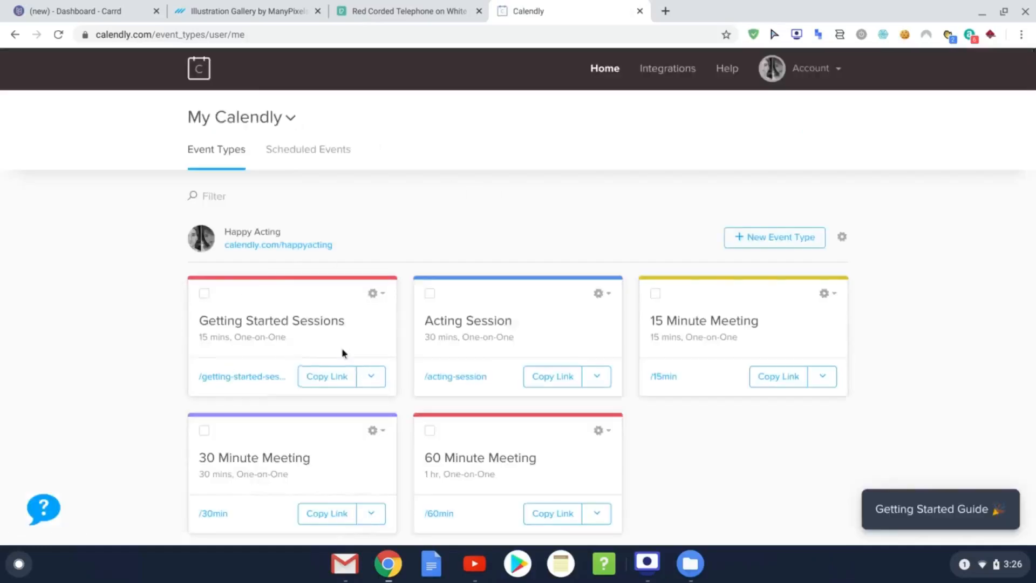
click(373, 292)
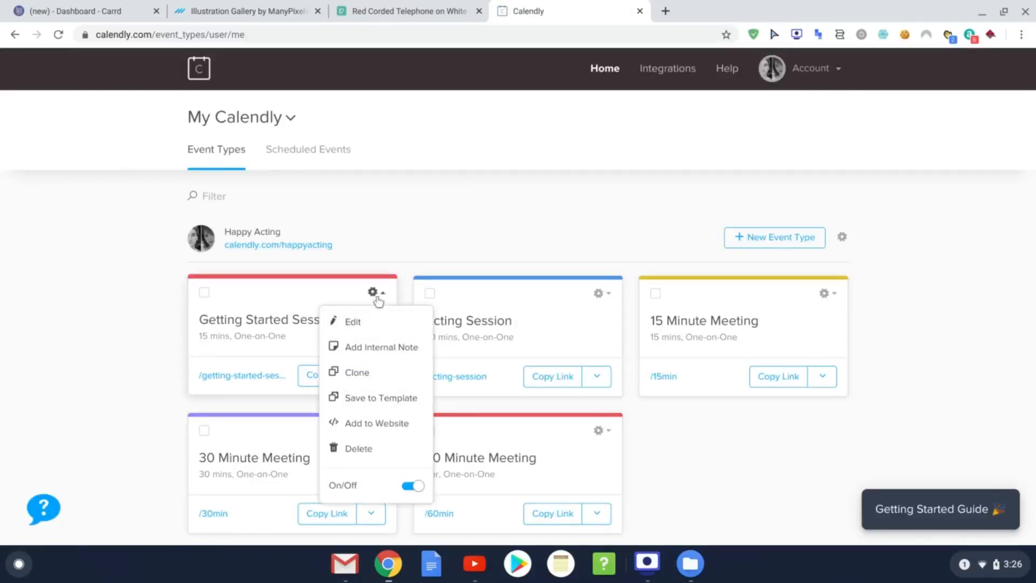
click(373, 292)
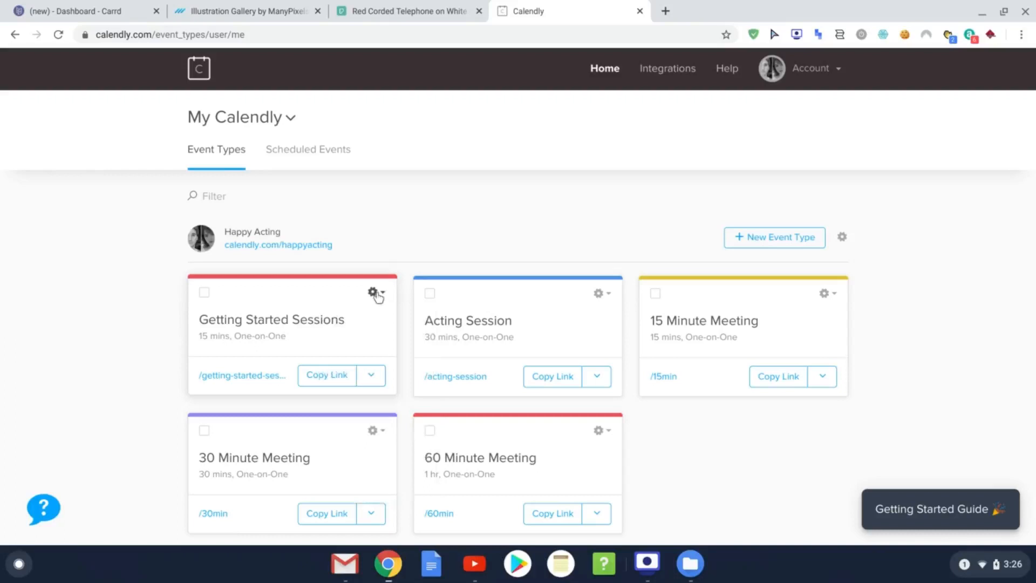
click(374, 293)
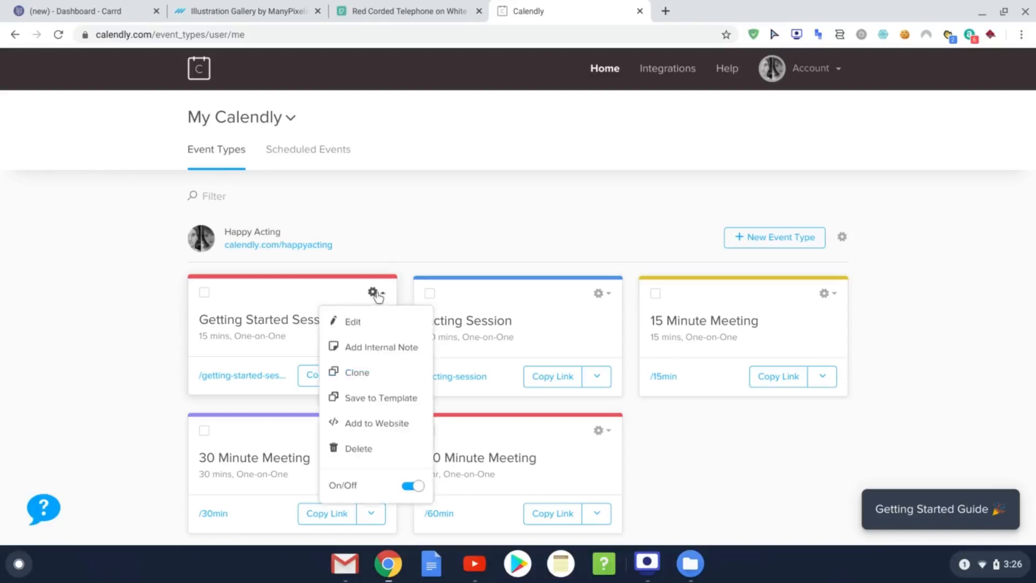
click(376, 430)
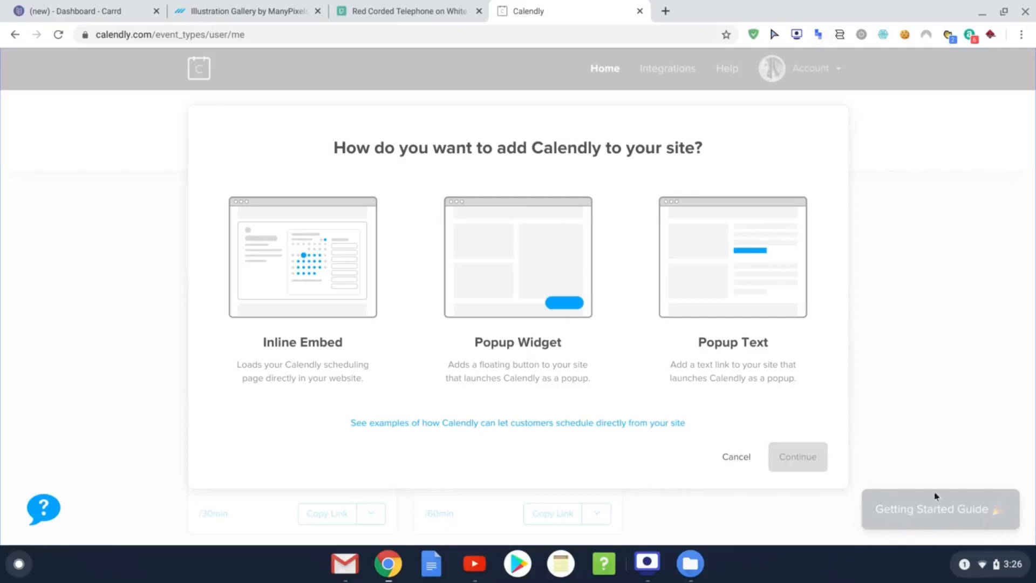
Step: Copy the Inline Embed code with dark red (a90b0d) button and link colour, then return to Carrd
click(302, 272)
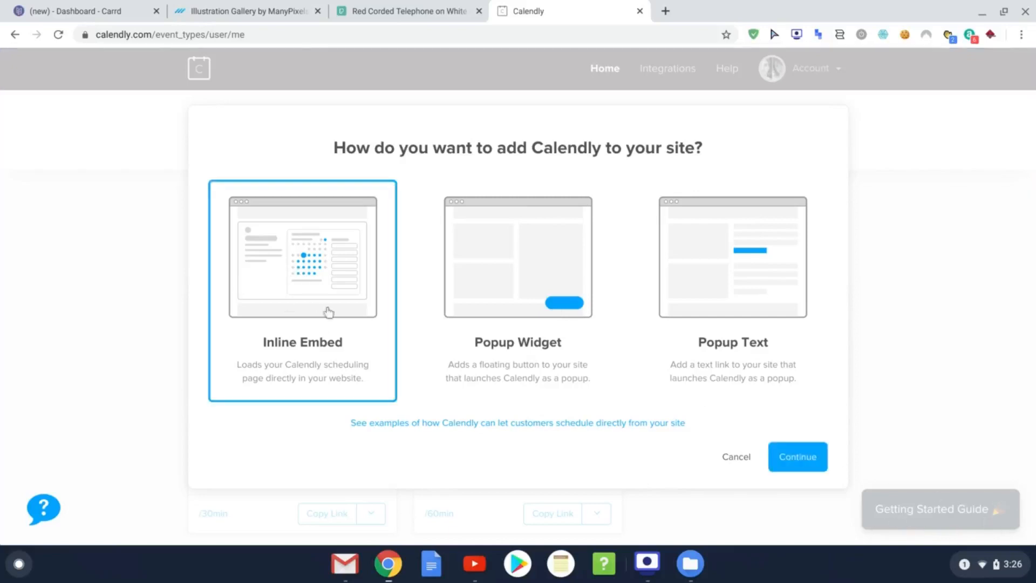
click(794, 462)
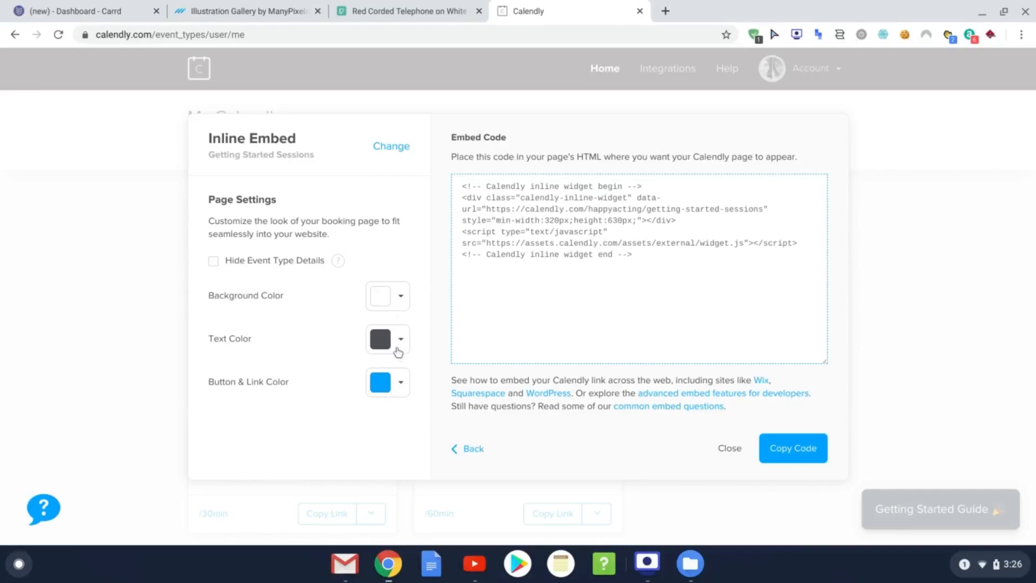
click(399, 383)
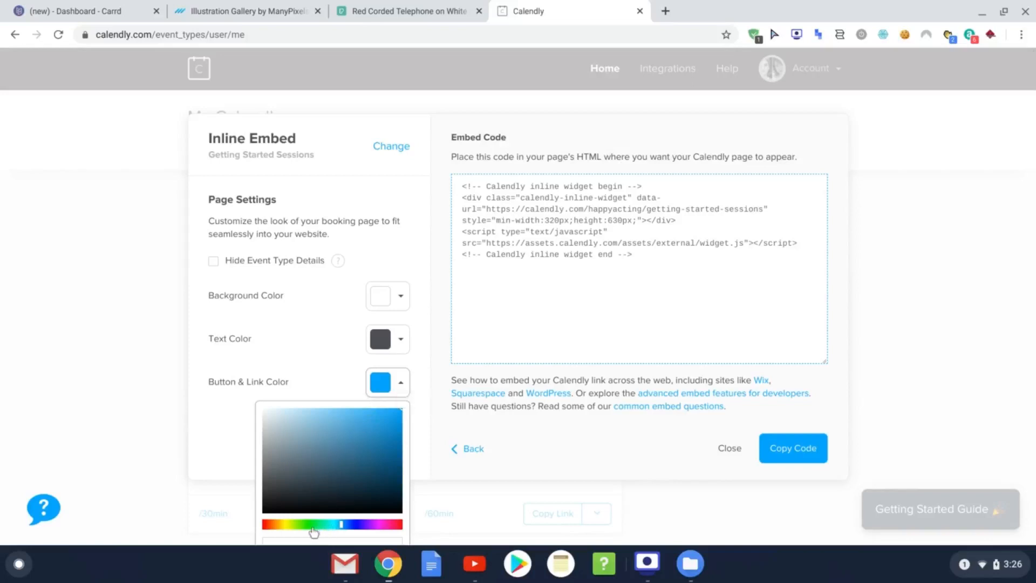
click(404, 526)
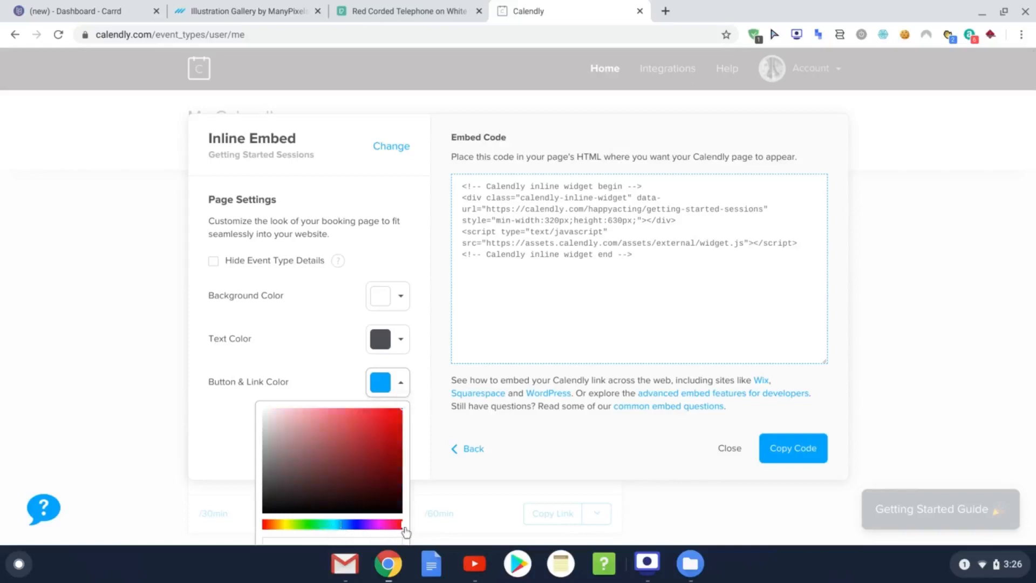
click(393, 444)
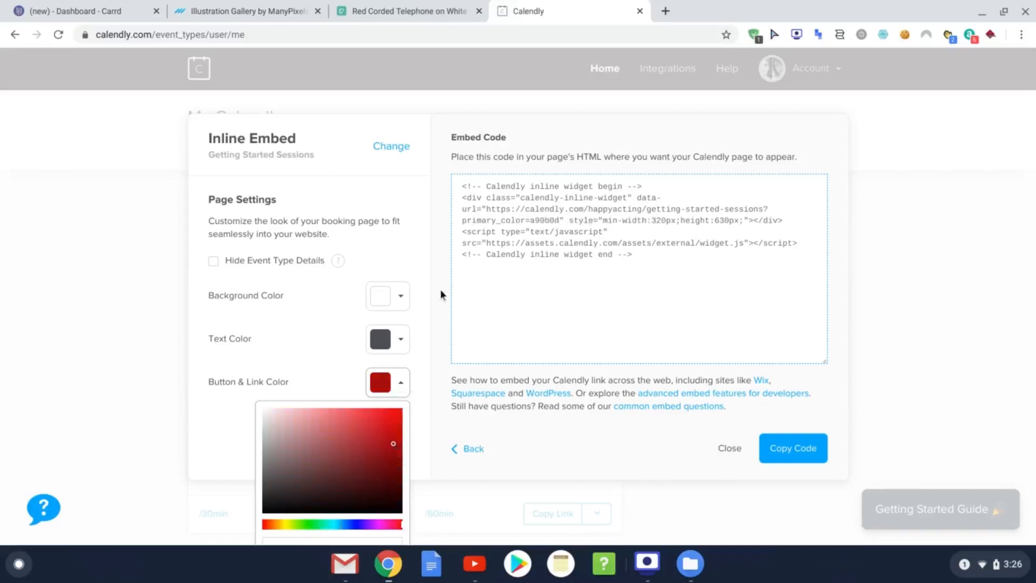
click(423, 240)
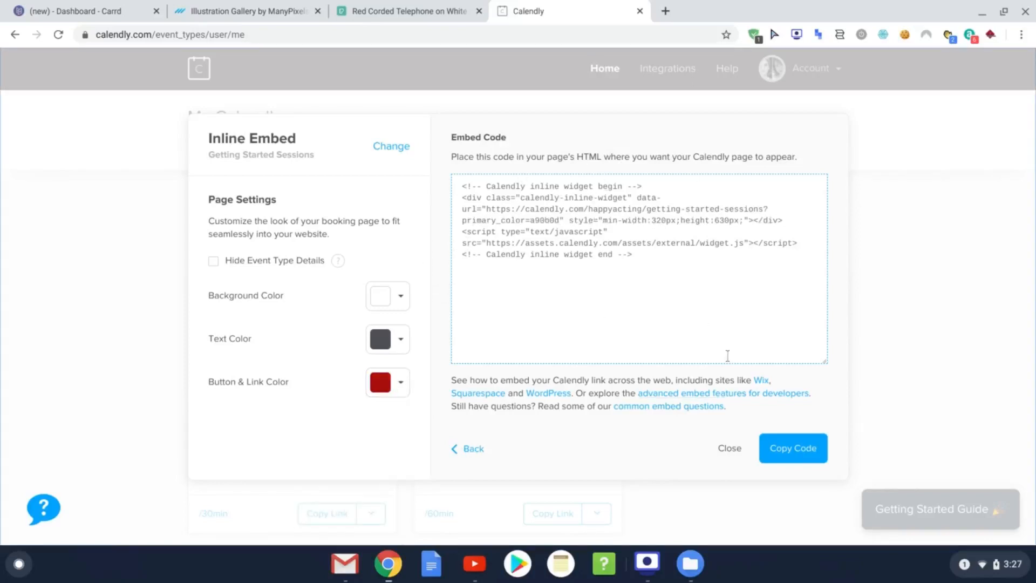
click(802, 455)
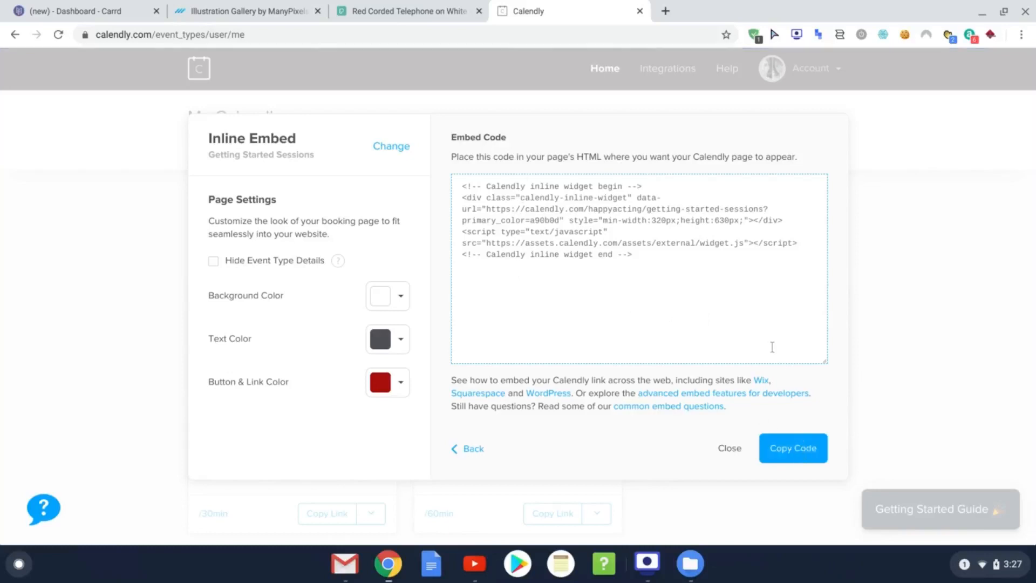
click(82, 13)
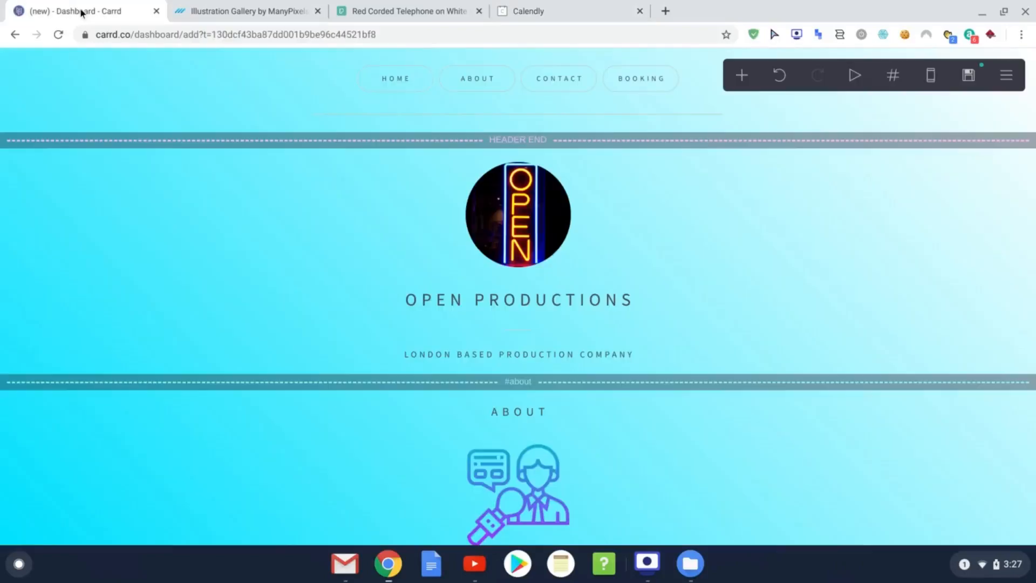
Step: Paste the copied Calendly inline widget code into the Booking embed's Code field
scroll(726, 253, down, 13)
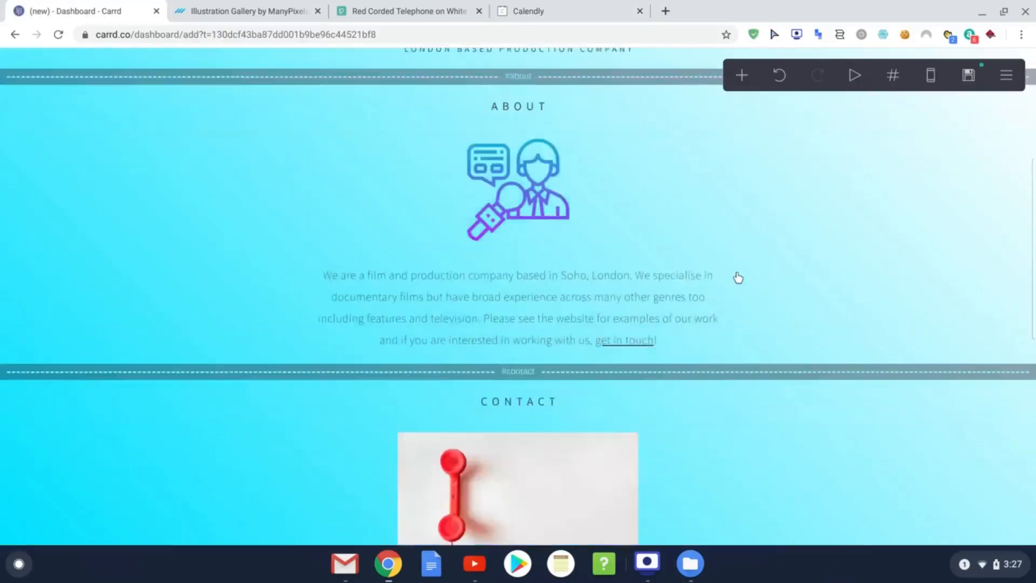
scroll(740, 272, down, 2)
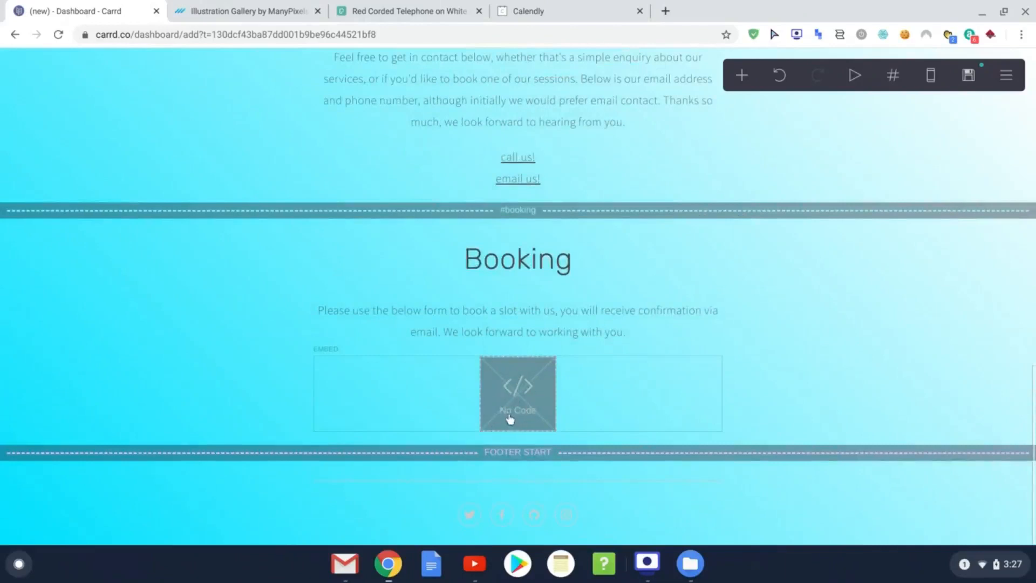
click(539, 379)
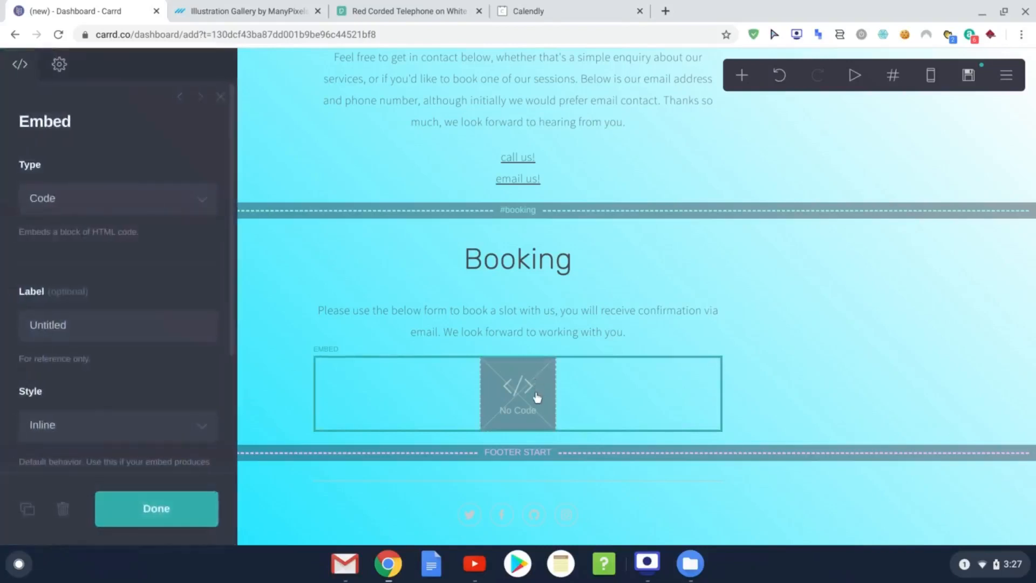
scroll(166, 248, down, 3)
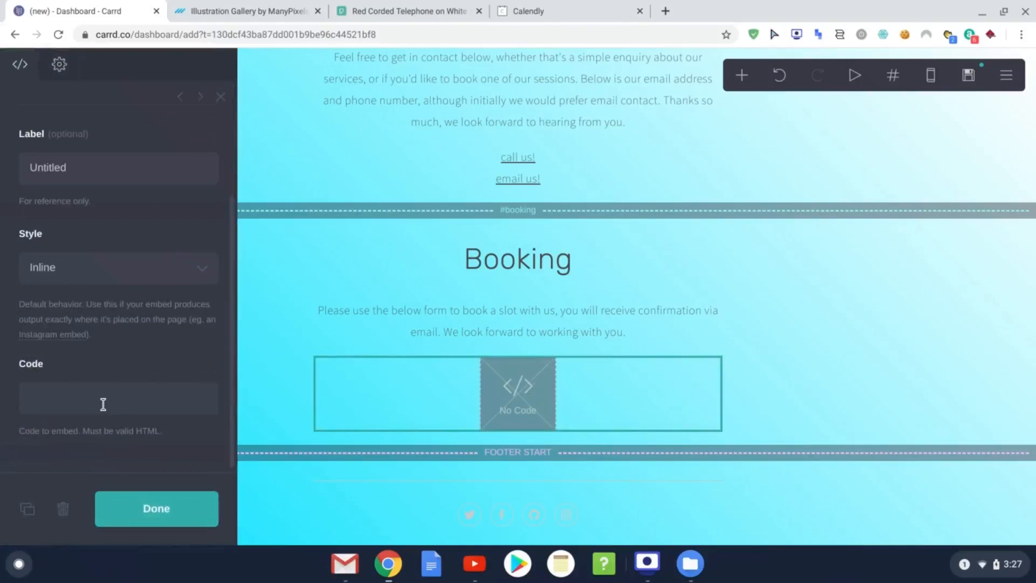
click(103, 405)
right_click(102, 404)
click(157, 260)
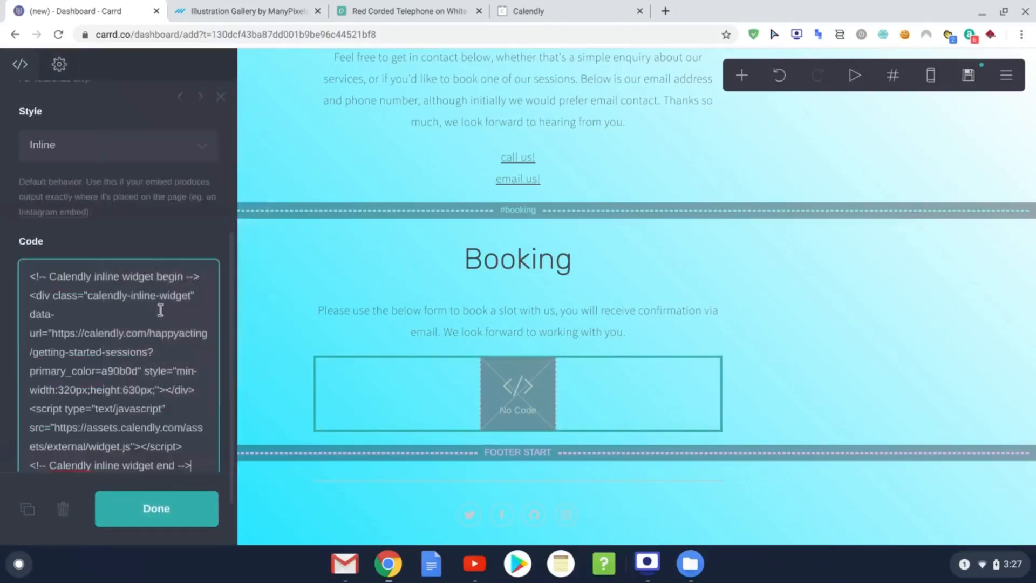
Step: Check the pasted Calendly code and close the embed's settings with Done
scroll(161, 345, up, 4)
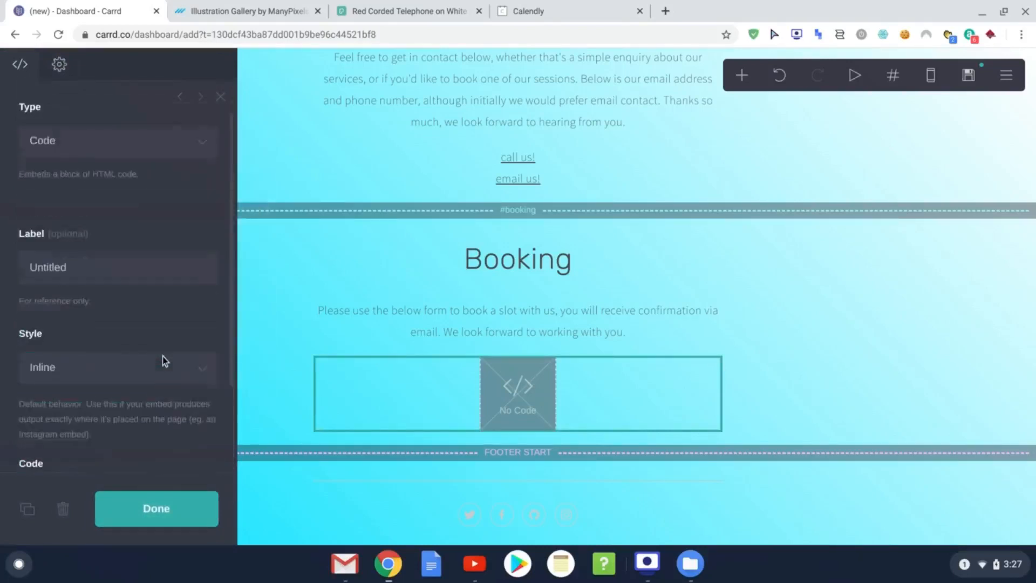
scroll(163, 356, up, 1)
scroll(145, 278, down, 1)
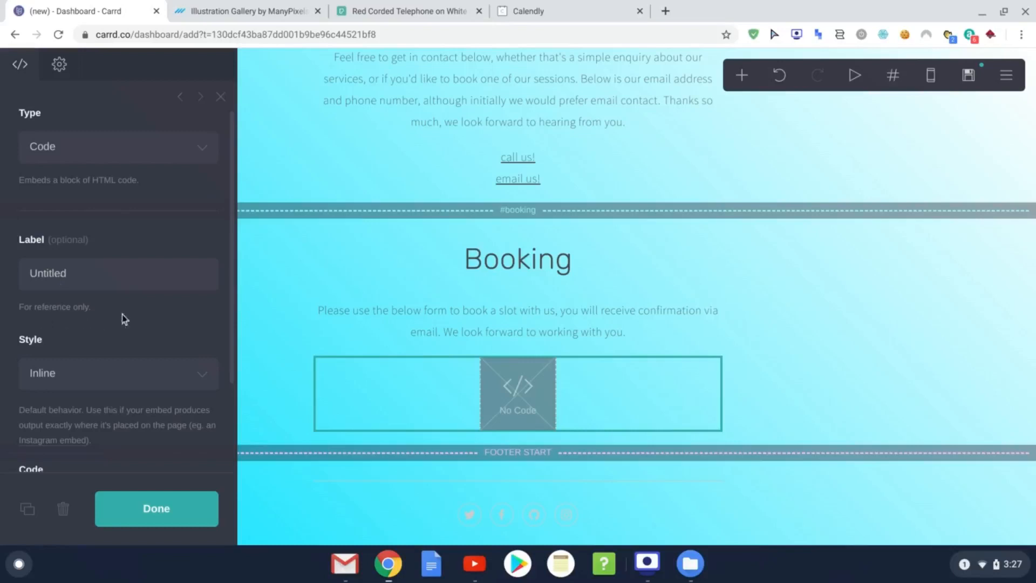
scroll(147, 291, up, 1)
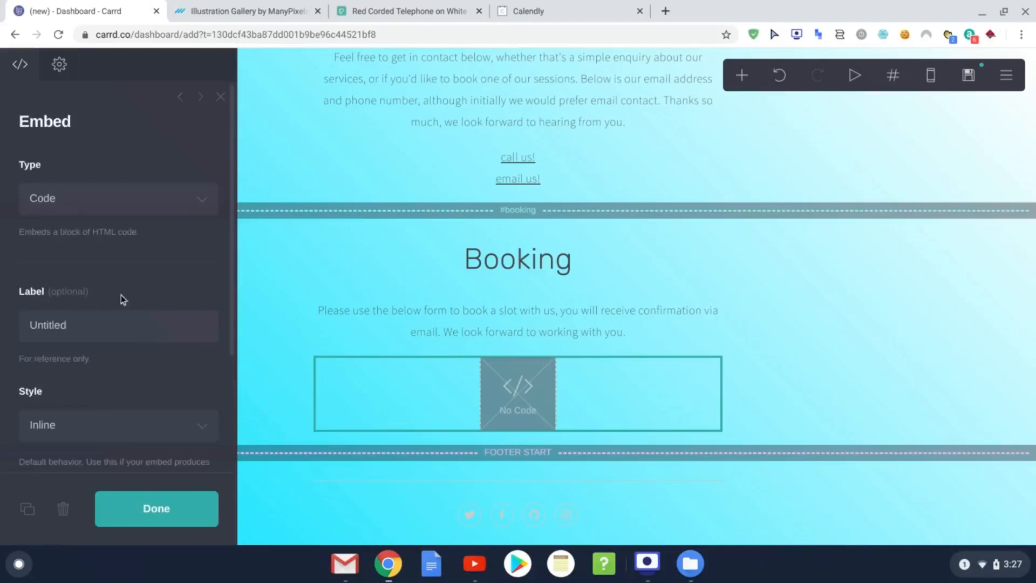
scroll(166, 364, down, 2)
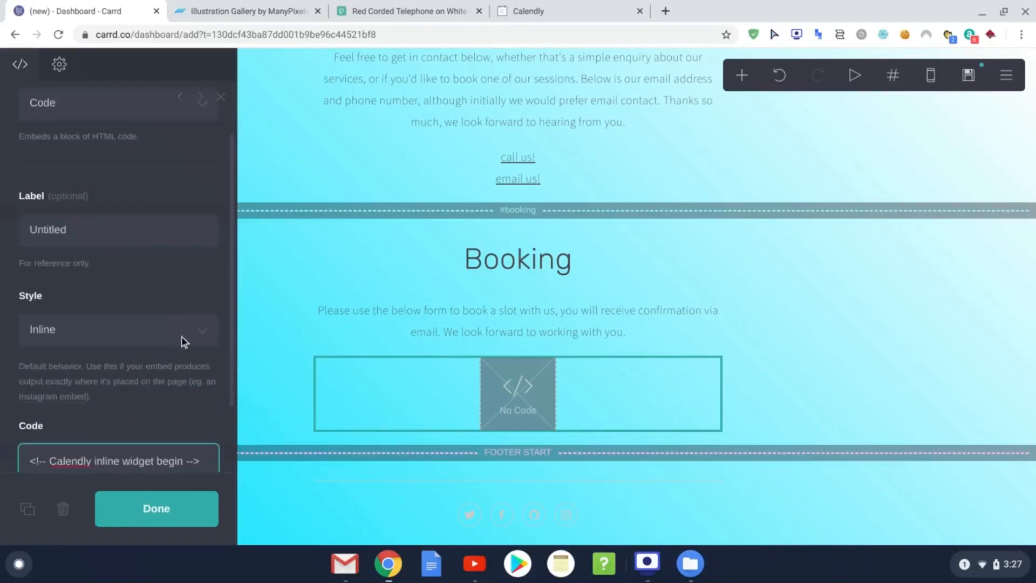
scroll(196, 337, down, 4)
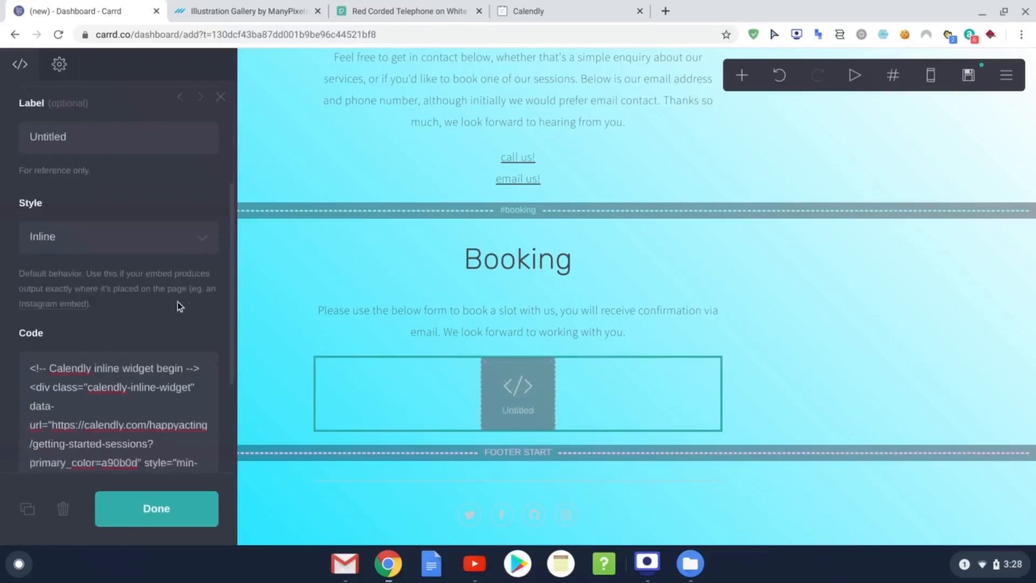
click(161, 513)
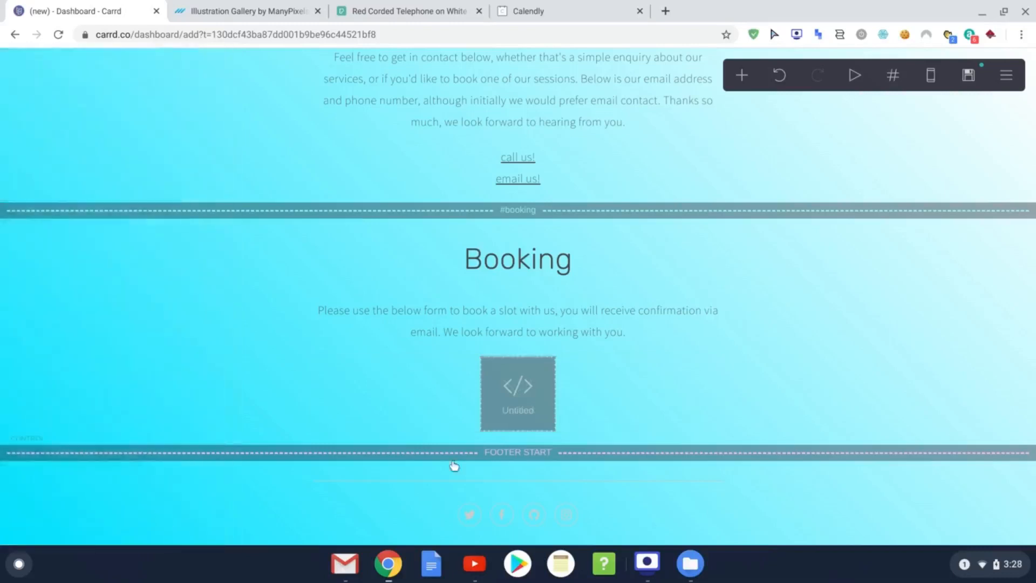
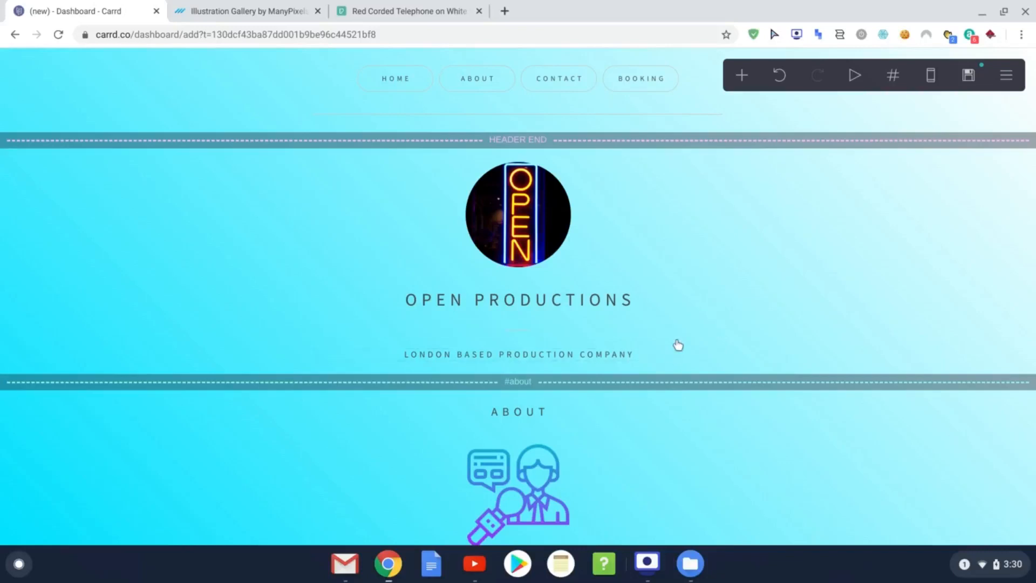
Step: Give the divider under OPEN PRODUCTIONS thickness 2 and dark red colour #B00404
click(539, 334)
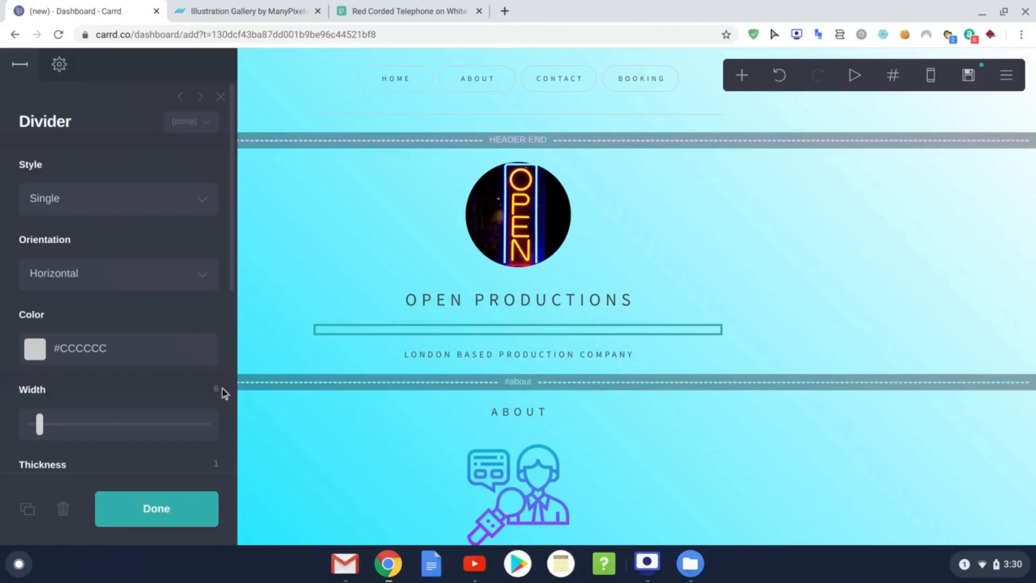
scroll(56, 437, down, 2)
drag(31, 459, 78, 463)
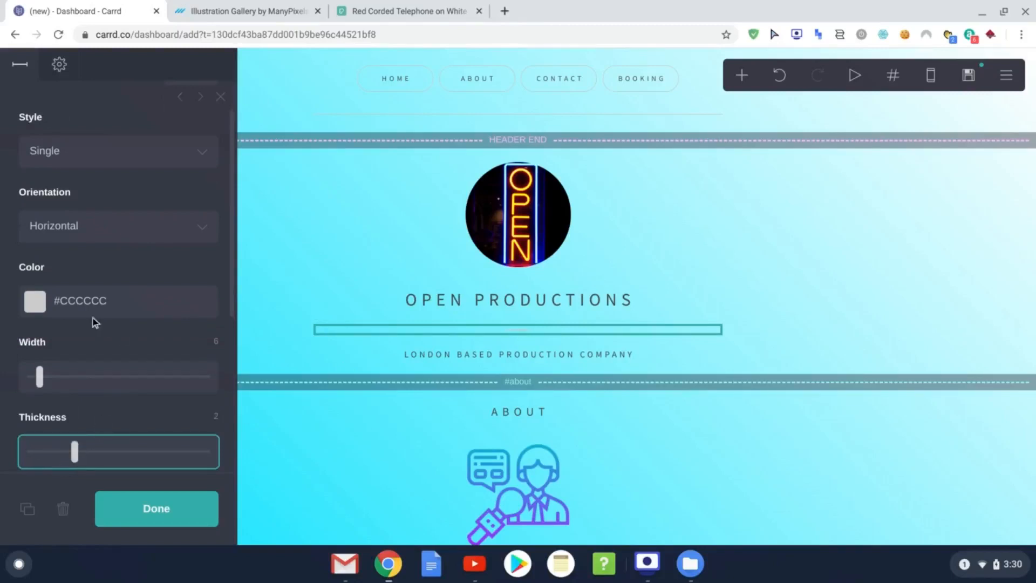
click(35, 299)
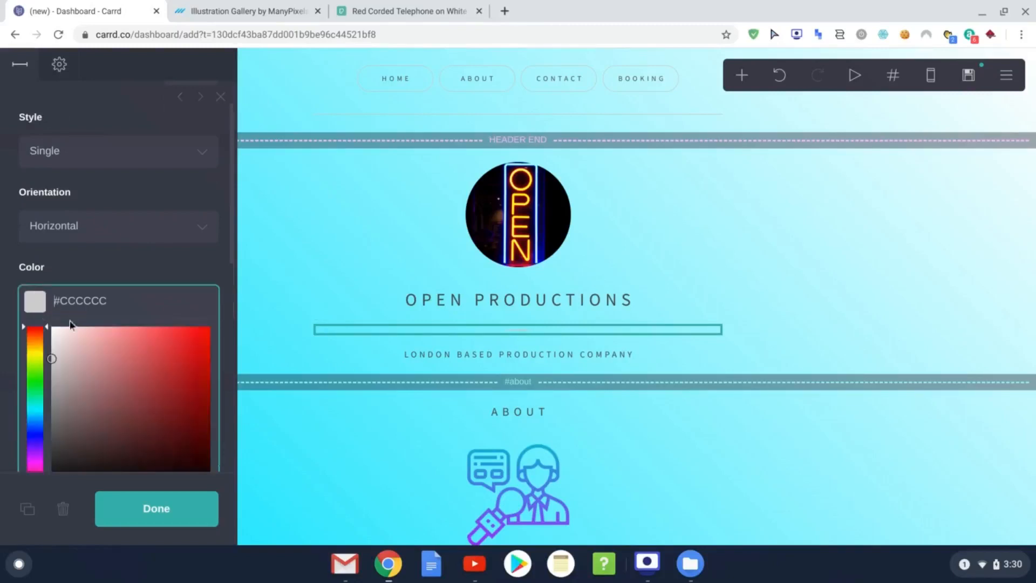
scroll(78, 384, down, 4)
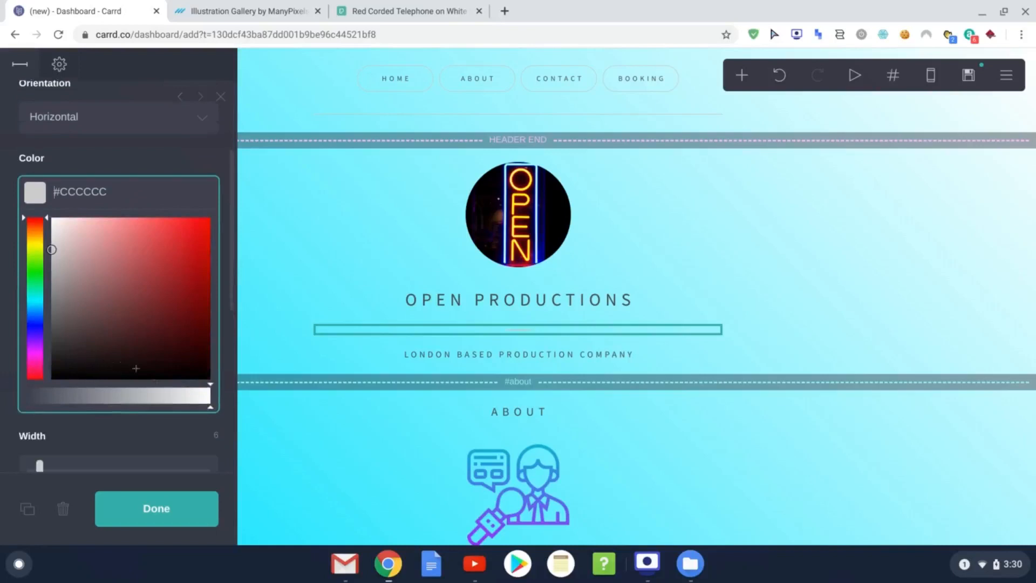
click(208, 267)
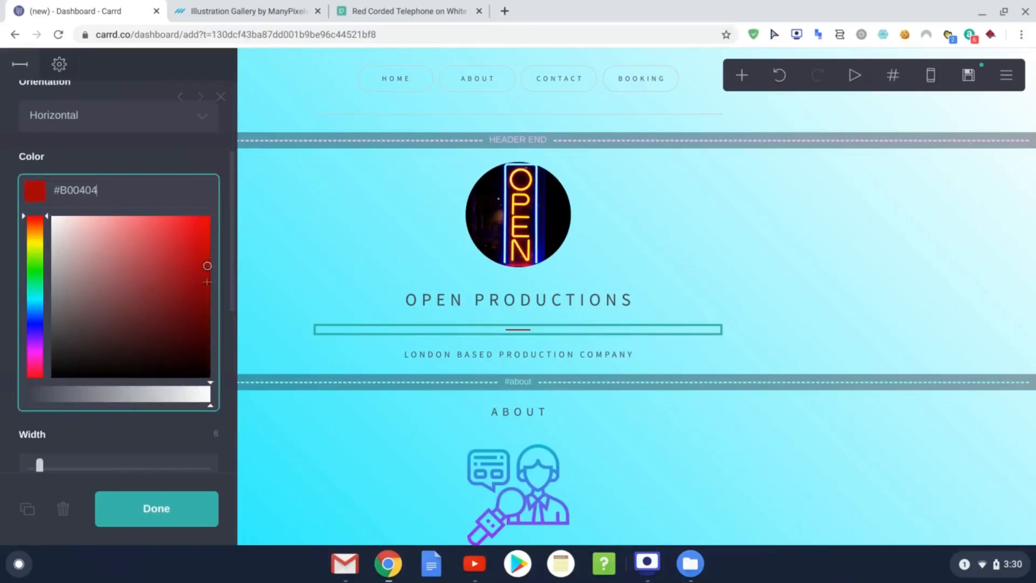
click(154, 512)
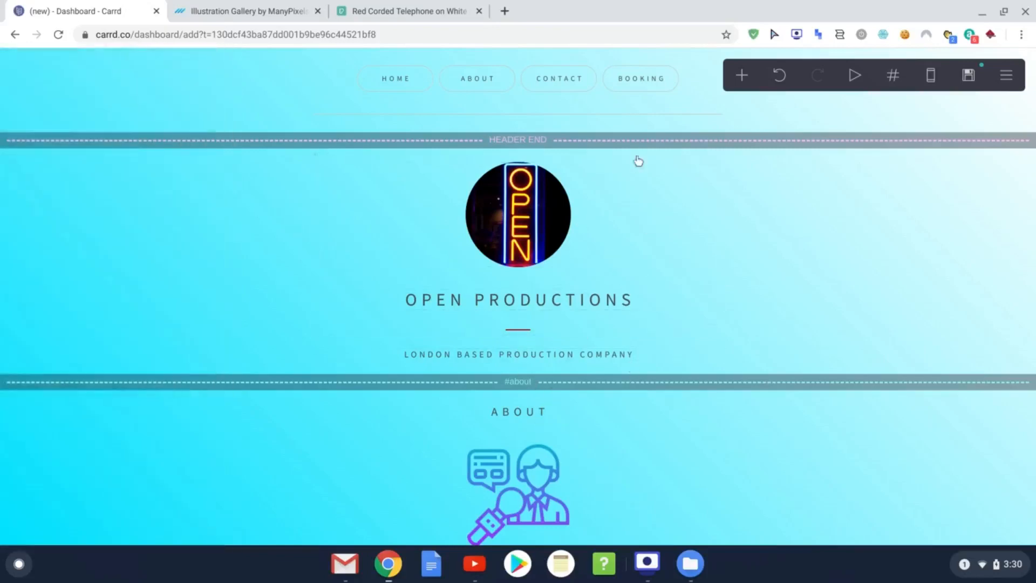
scroll(613, 301, down, 9)
scroll(614, 301, up, 9)
Step: Open the OPEN PRODUCTIONS heading's text content for editing
click(506, 307)
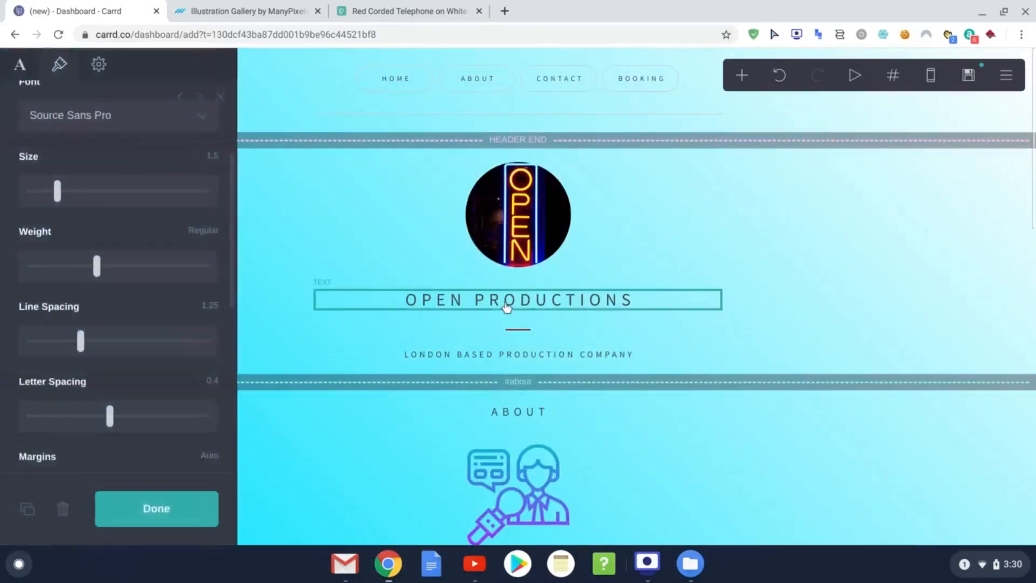
scroll(167, 287, up, 3)
click(18, 67)
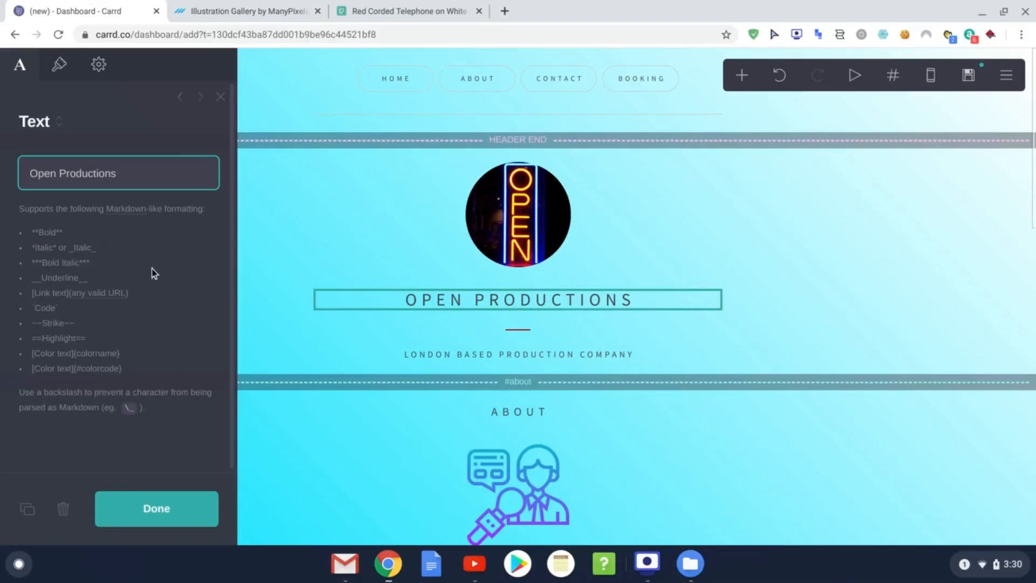
click(35, 358)
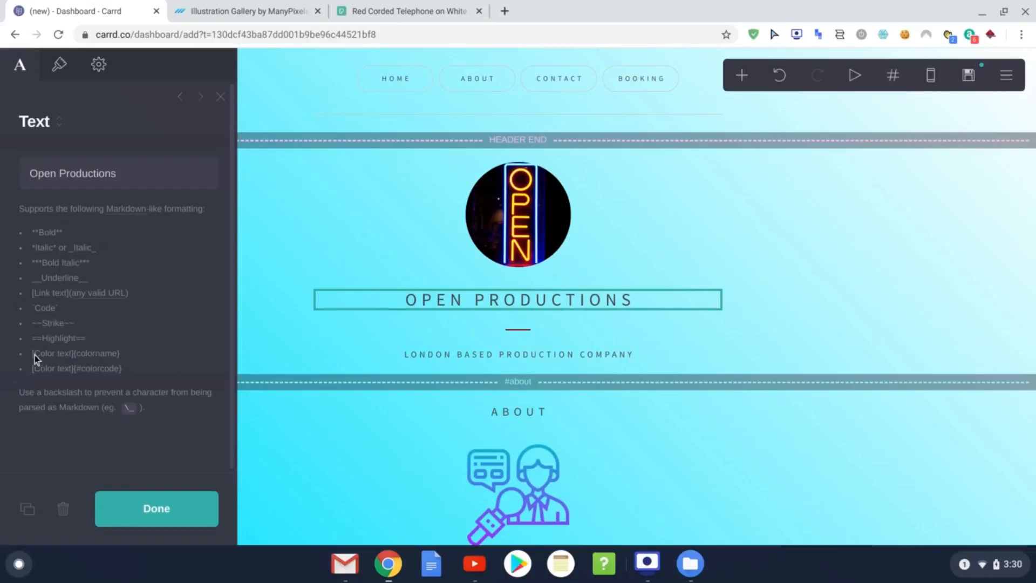
click(30, 176)
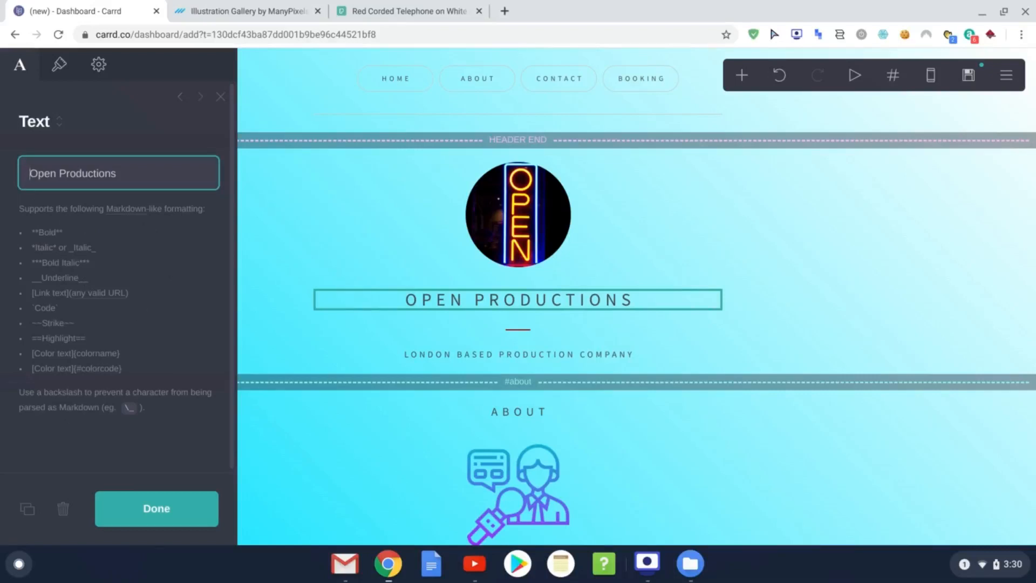
Step: Add colour markup so the heading text reads [Open]{blue} Productions
text({)
key(BackSpace)
text([)
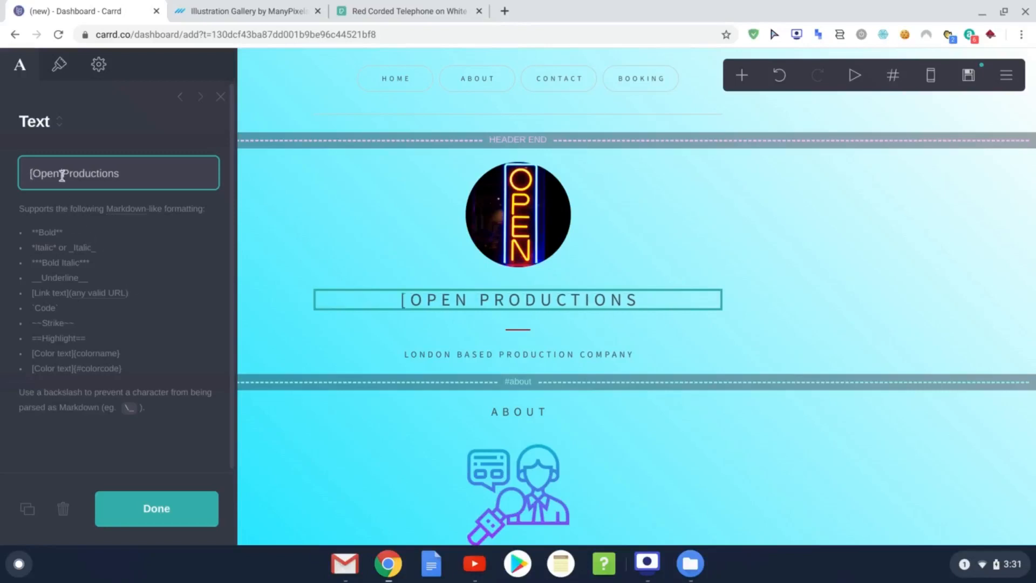
key(Right)
key(Right)
key(Right)
key(Right)
text(])
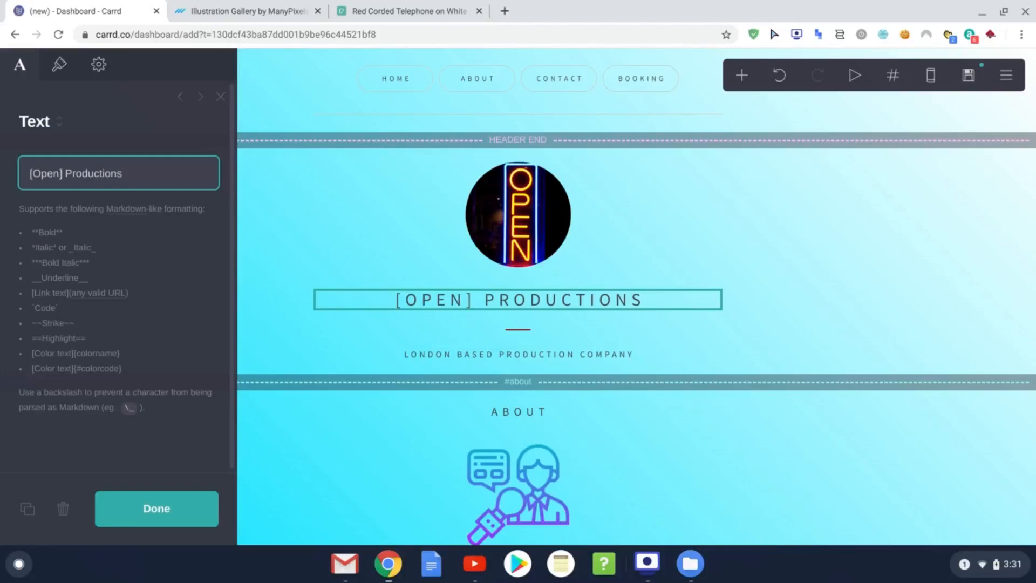
text([)
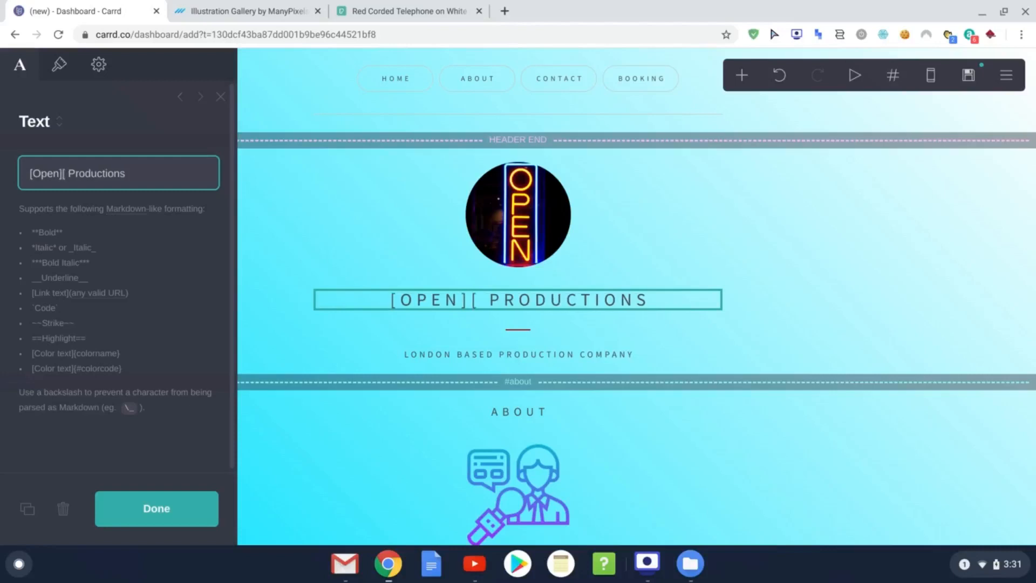
key(BackSpace)
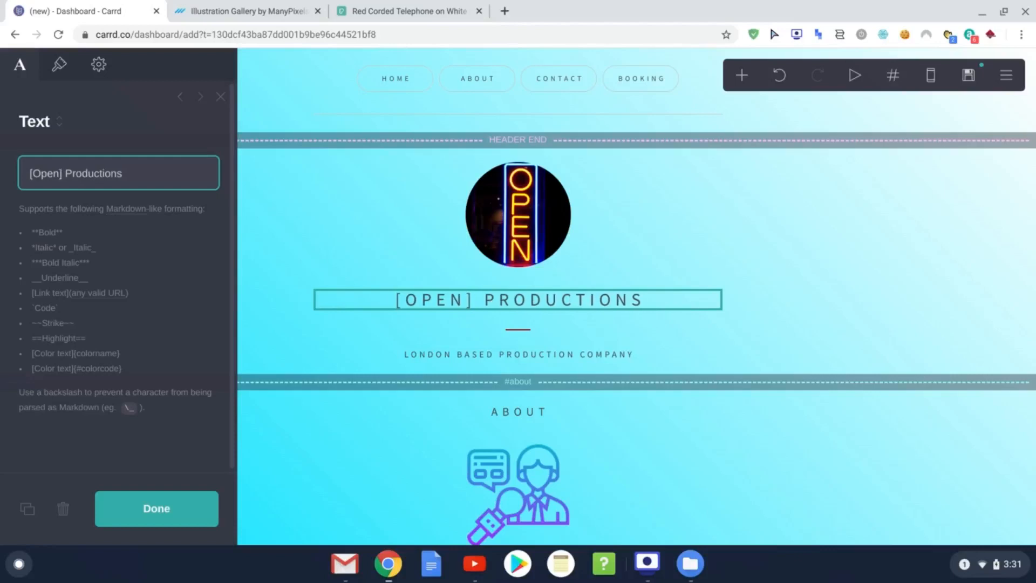
text({)
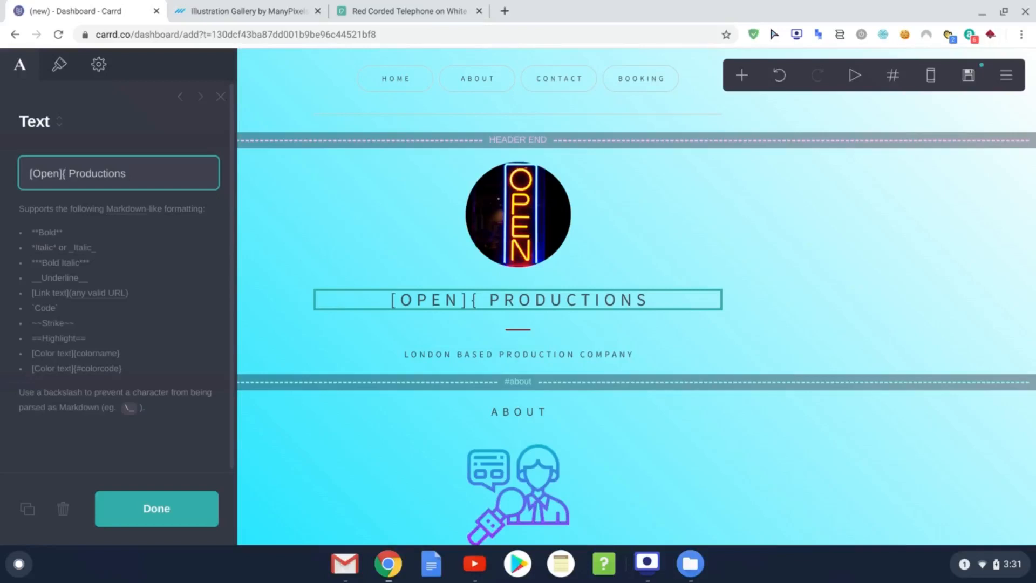
text(blue)
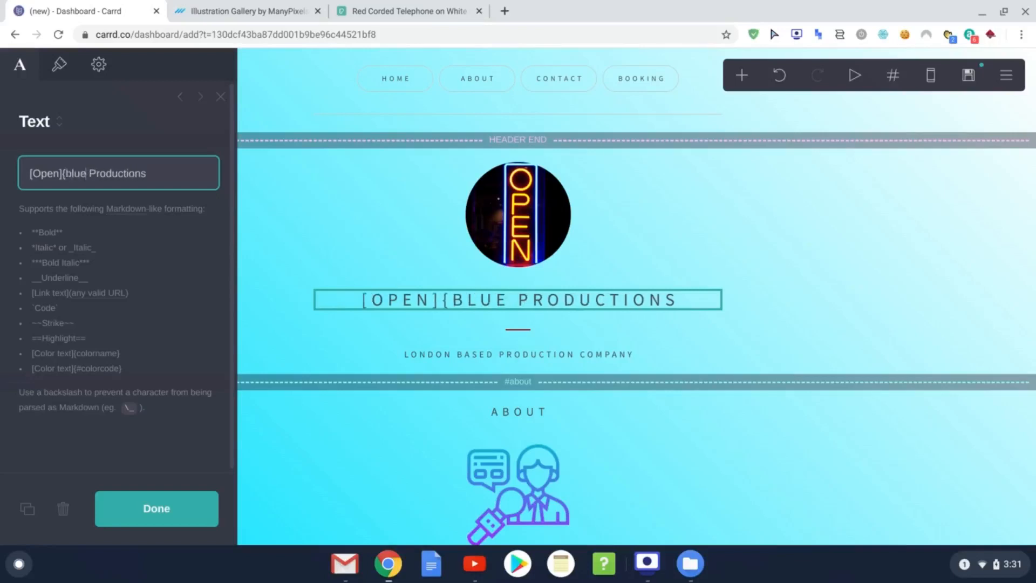
text(})
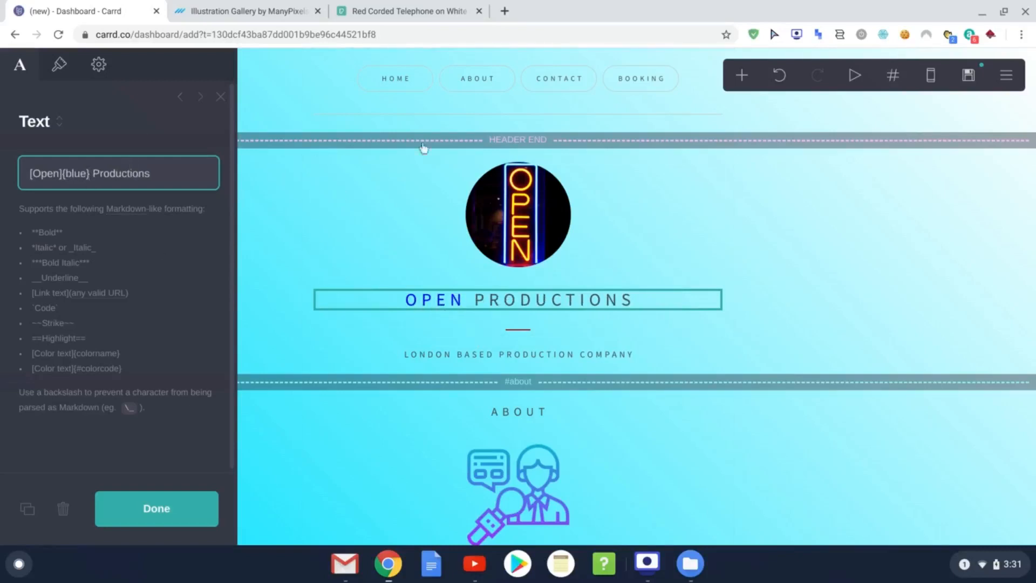
Step: Search for 'html color cod' in a new tab and open the HTML Color Codes site
click(504, 11)
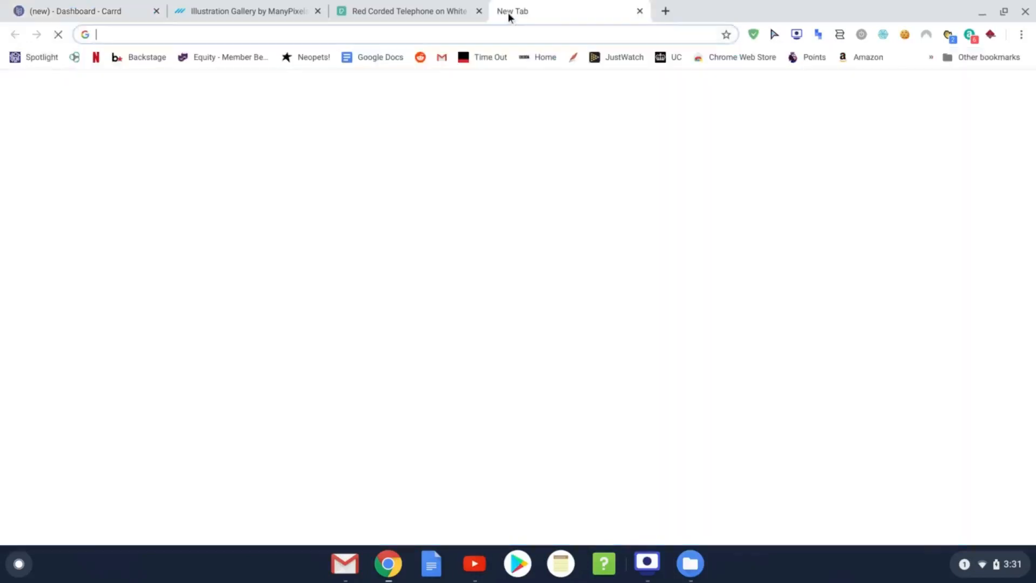
text(html color cod)
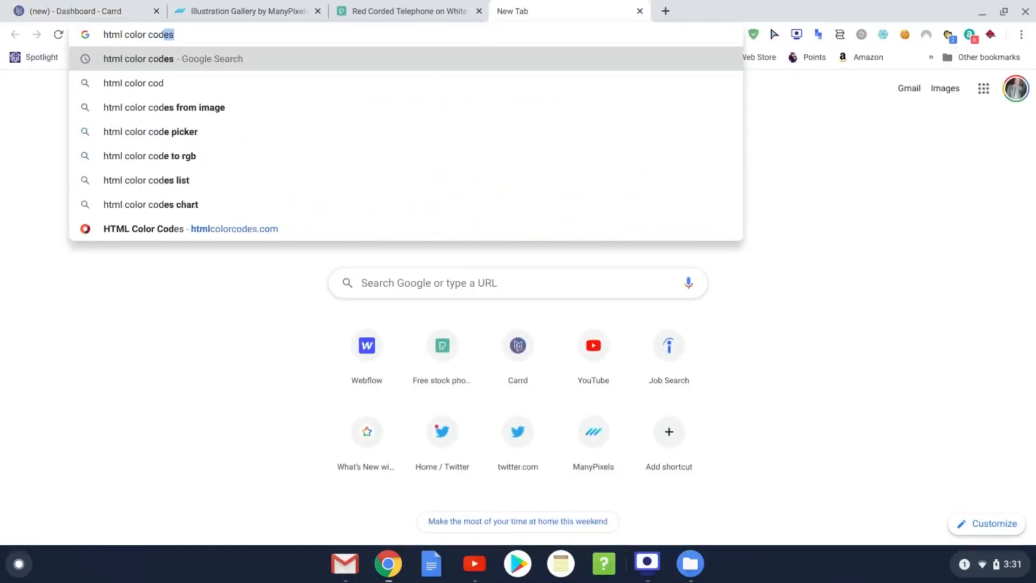
click(432, 51)
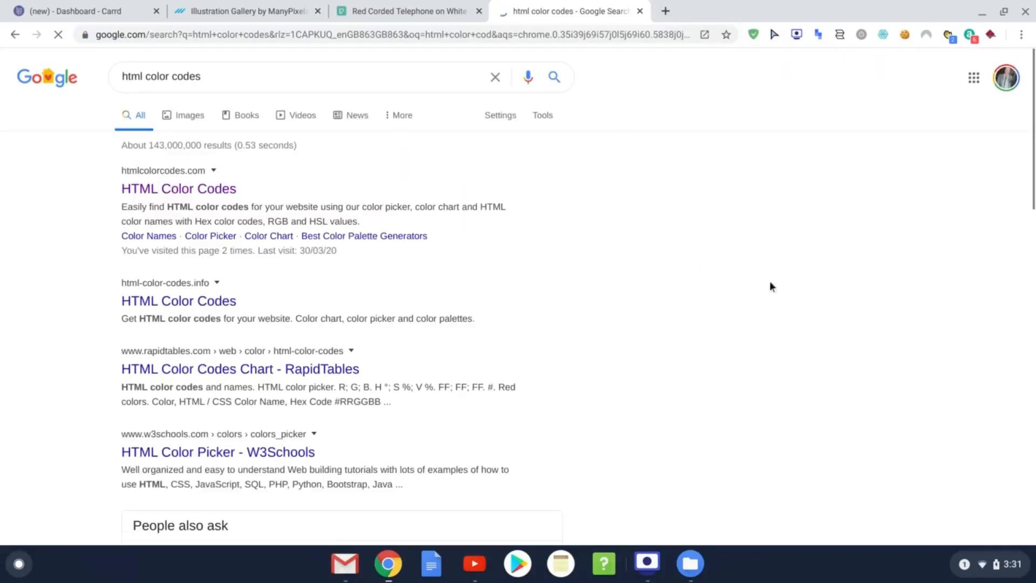
click(147, 190)
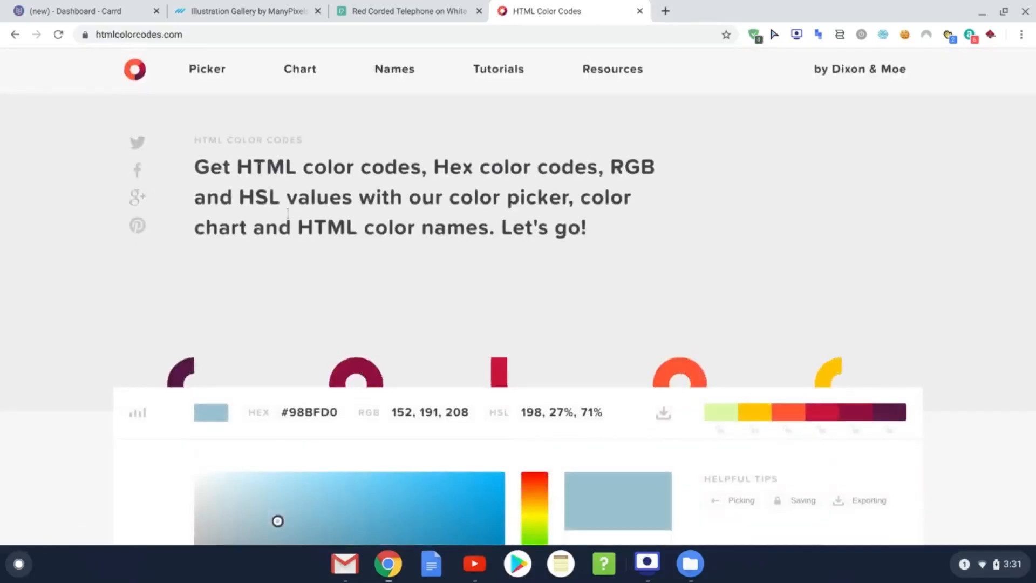
scroll(675, 216, down, 2)
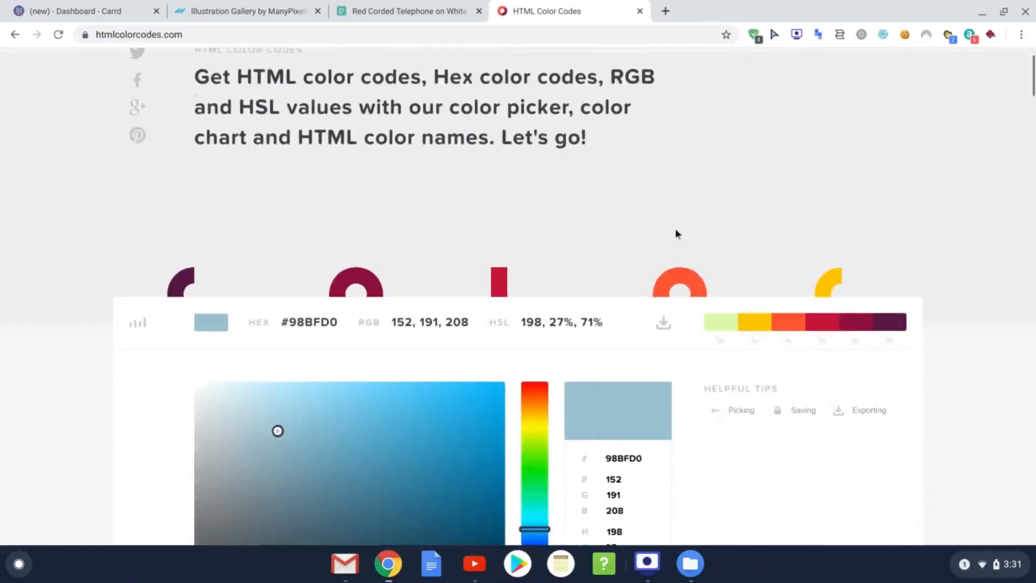
scroll(719, 154, up, 1)
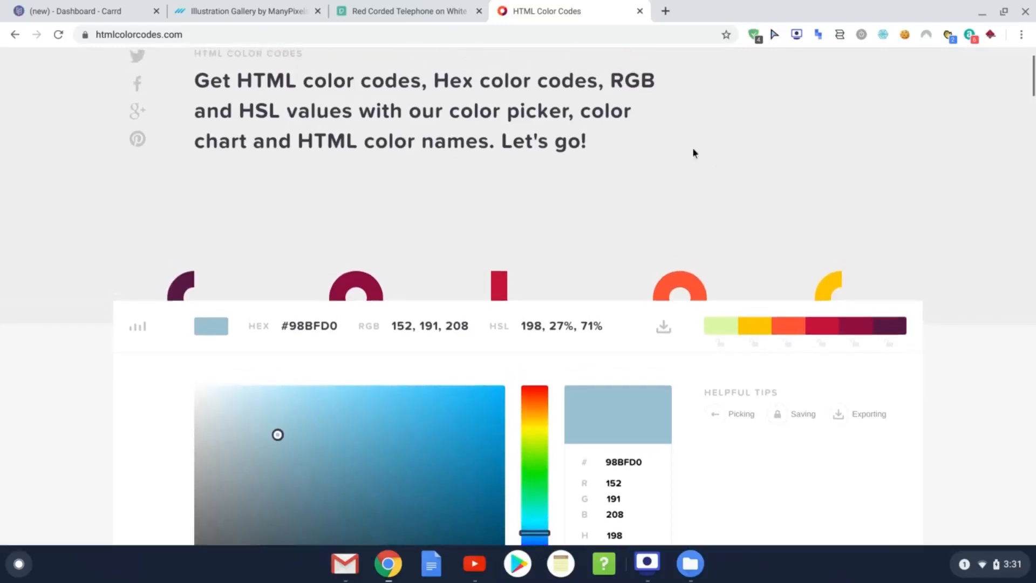
scroll(687, 168, down, 4)
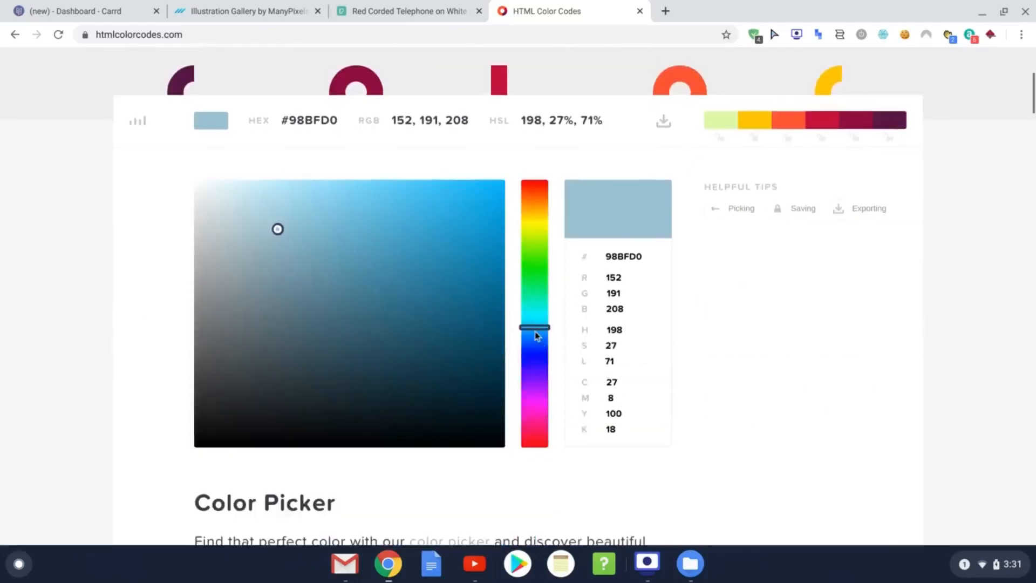
Step: Pick the brick red #BF3722 in the colour picker and copy its hex code
drag(537, 334, 536, 186)
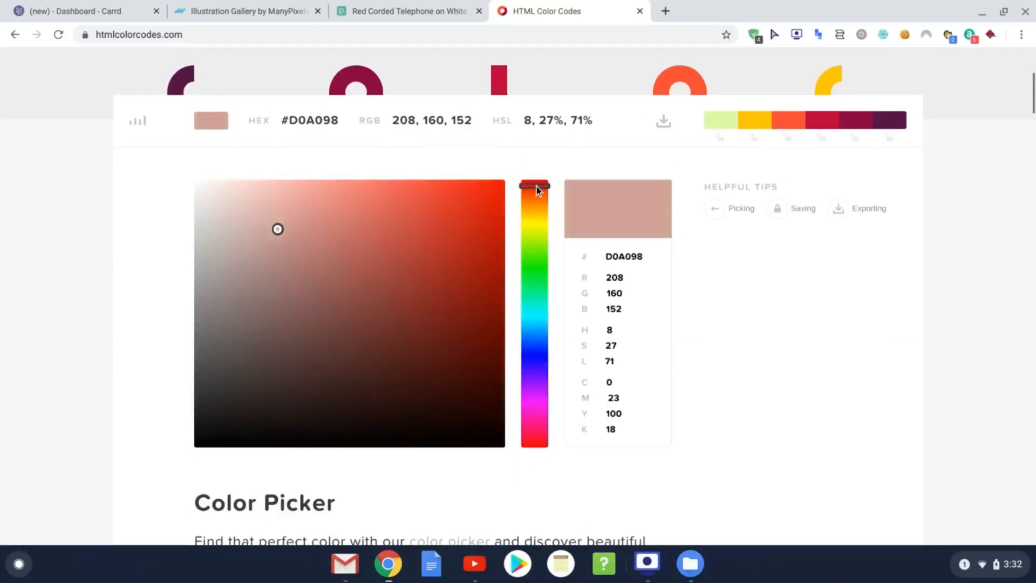
click(450, 256)
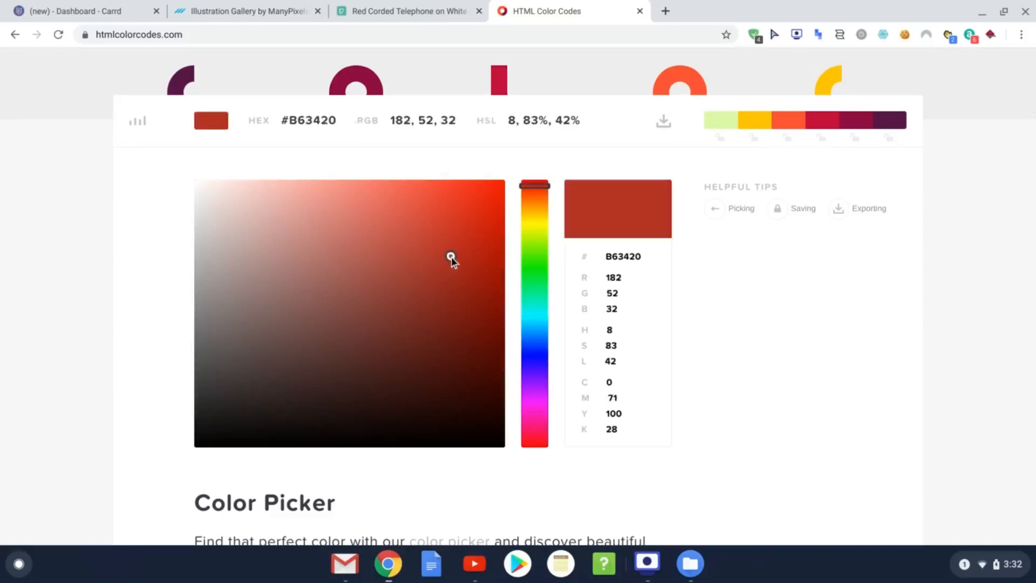
mouse_move(451, 258)
mouse_down()
mouse_move(464, 275)
mouse_move(431, 236)
mouse_move(421, 257)
mouse_move(447, 259)
mouse_move(451, 247)
mouse_up()
scroll(439, 331, down, 1)
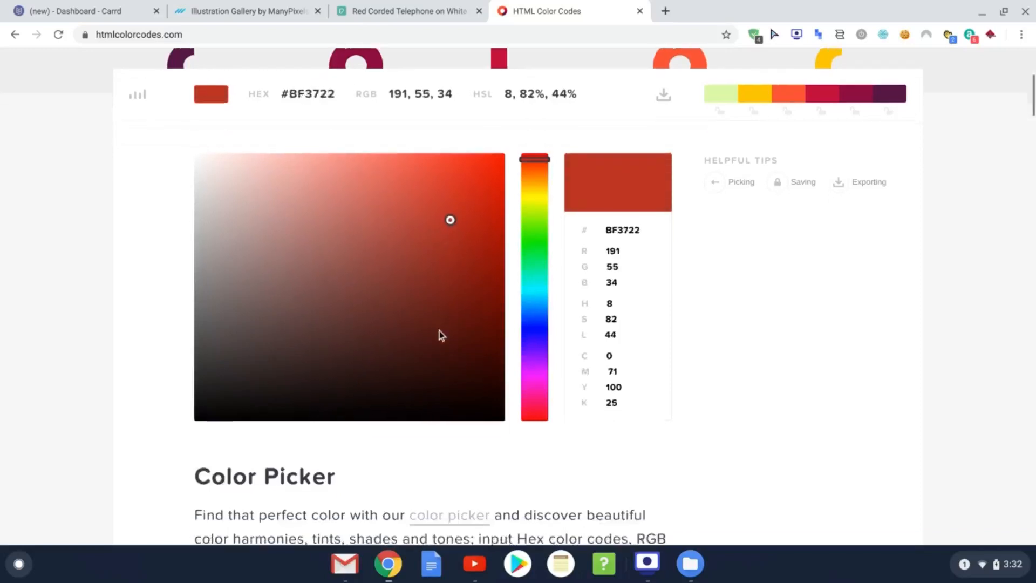
scroll(456, 257, up, 1)
scroll(687, 315, down, 15)
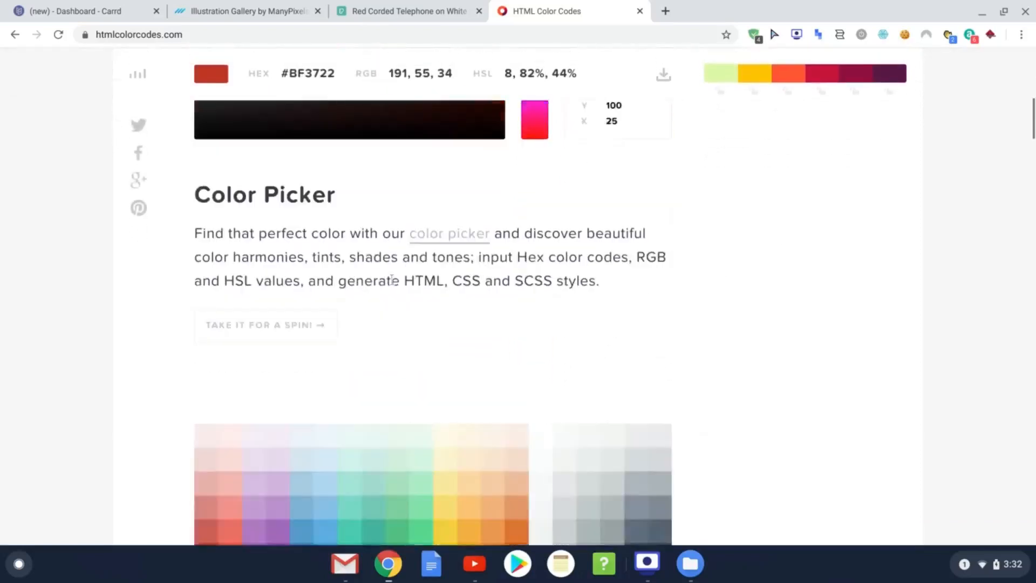
scroll(459, 262, down, 10)
scroll(532, 231, up, 20)
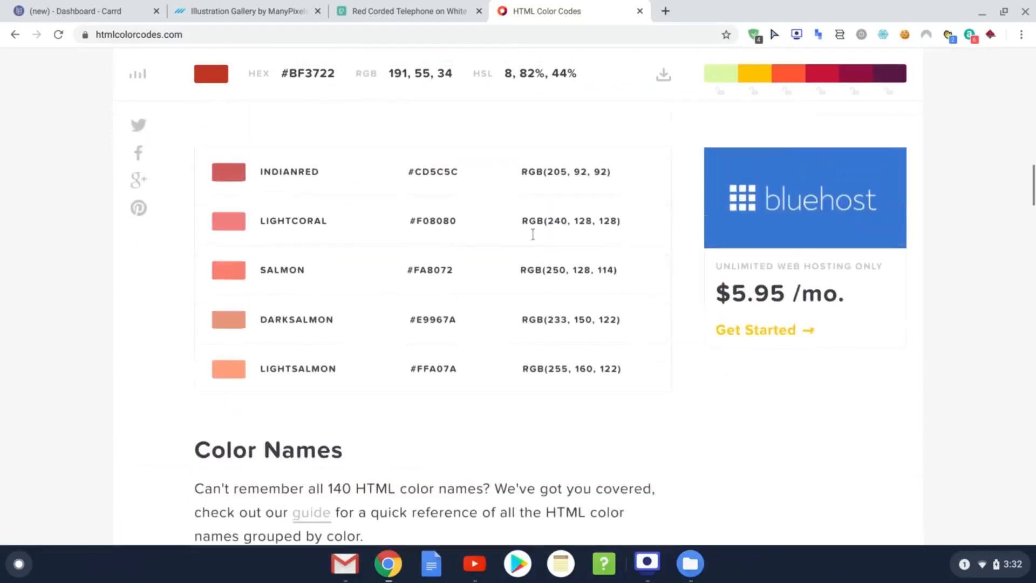
scroll(604, 270, down, 7)
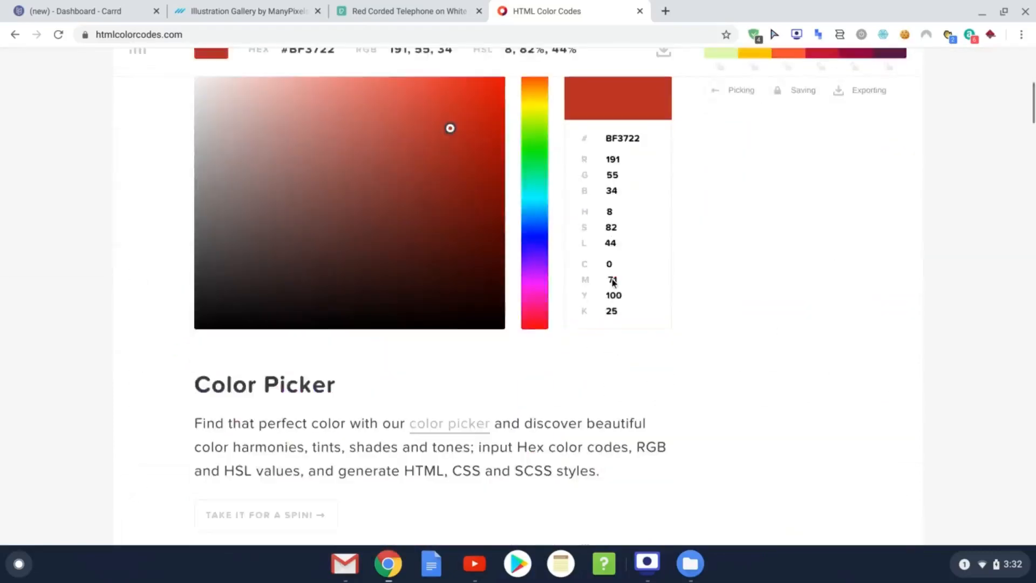
drag(606, 139, 639, 138)
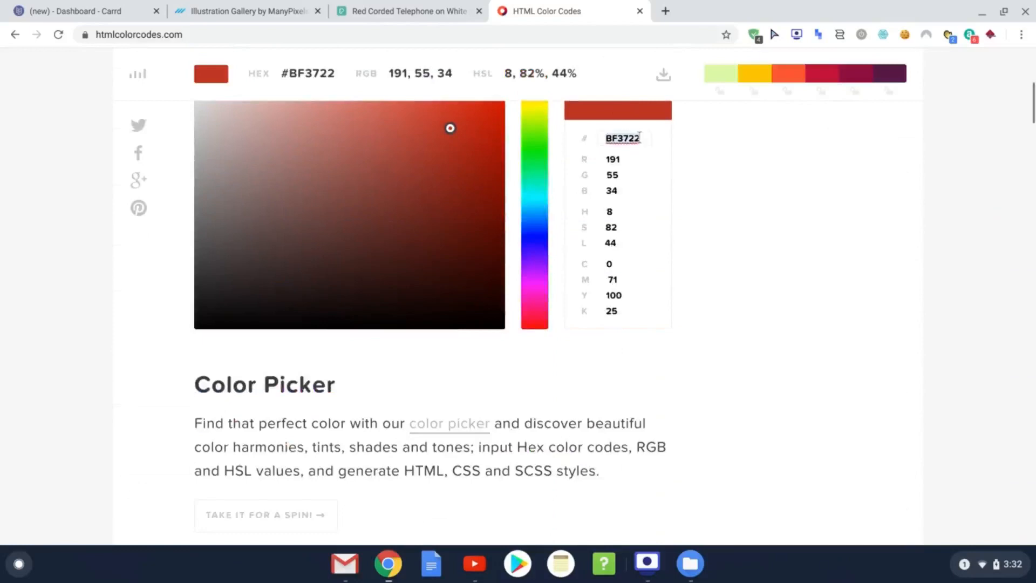
right_click(624, 138)
click(665, 238)
scroll(685, 186, up, 2)
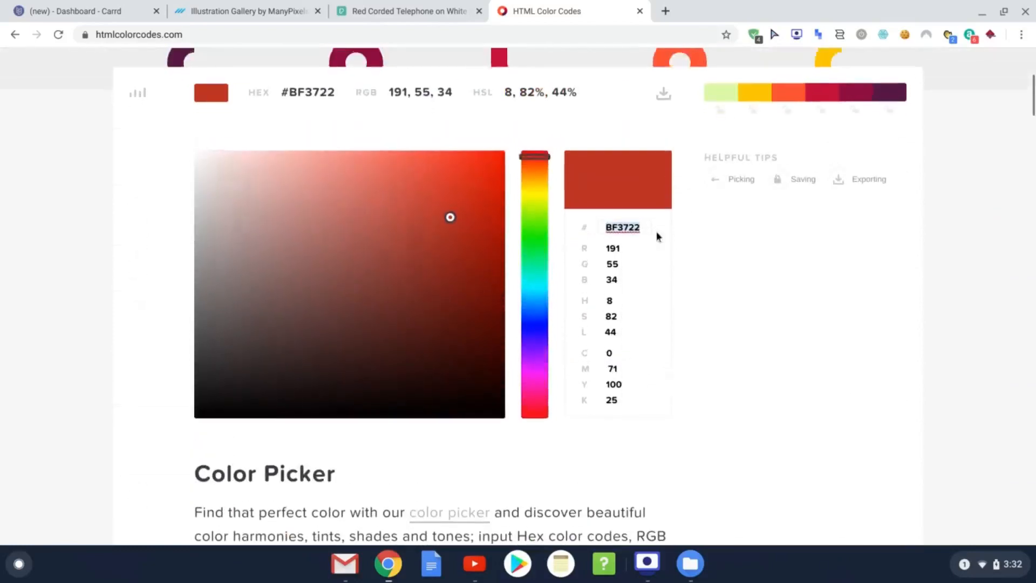
Step: Replace 'blue' in the heading markup with #BF3722 so it reads [Open]{#BF3722} Productions
click(99, 11)
drag(87, 174, 65, 174)
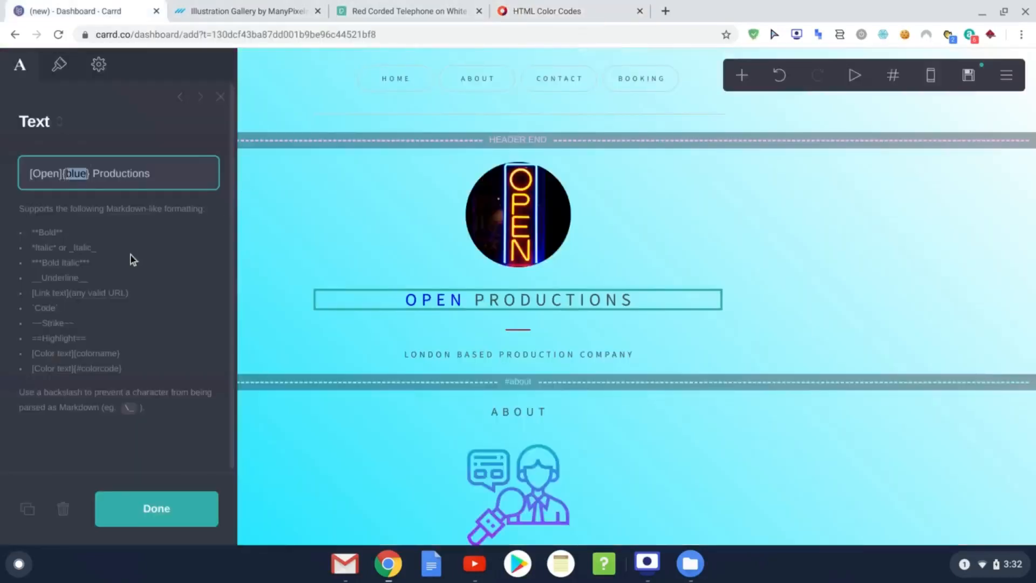
text(#)
key(ctrl+v)
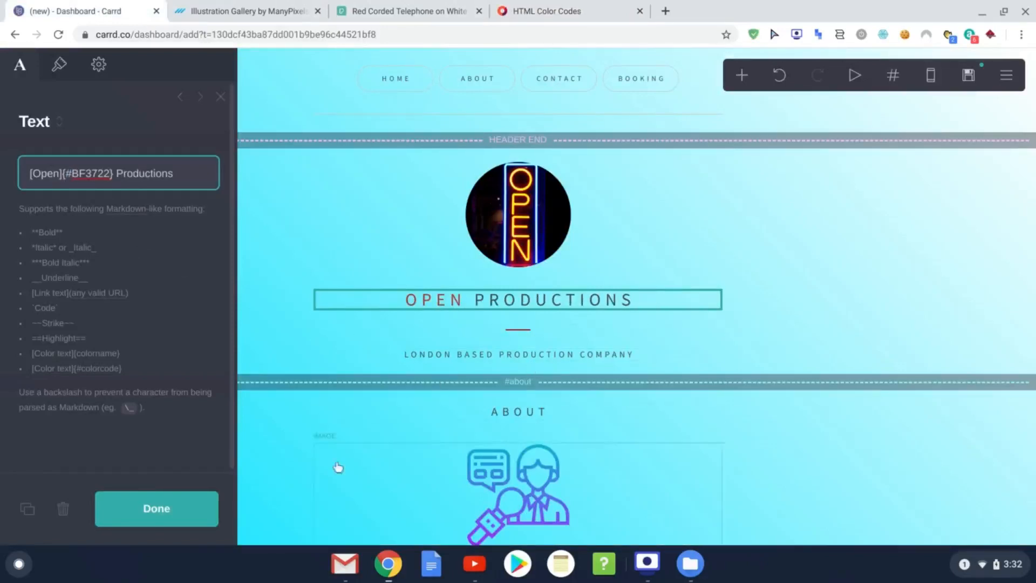
click(173, 516)
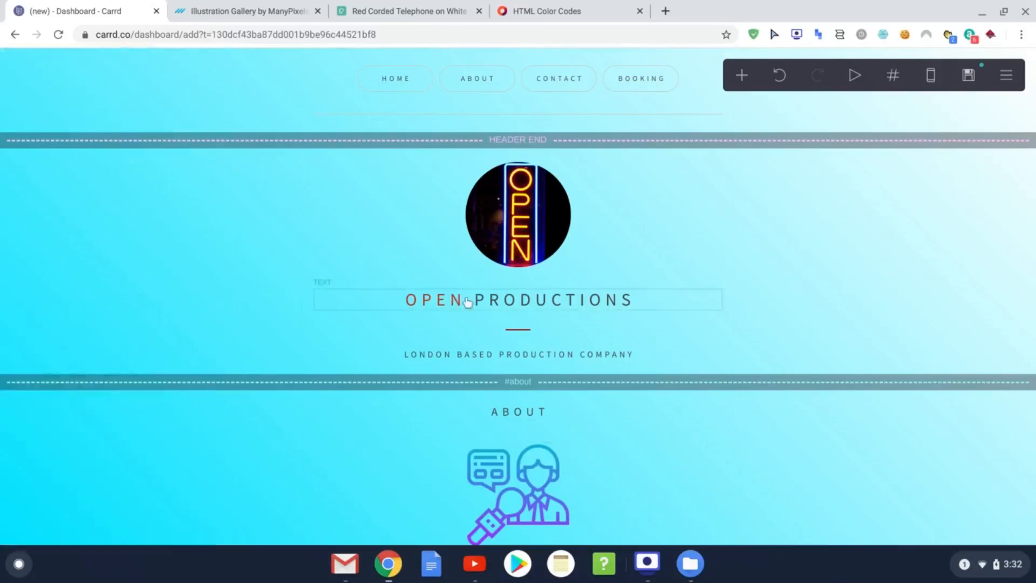
Step: Recheck the heading text and the subtitle text, closing them unchanged
click(518, 304)
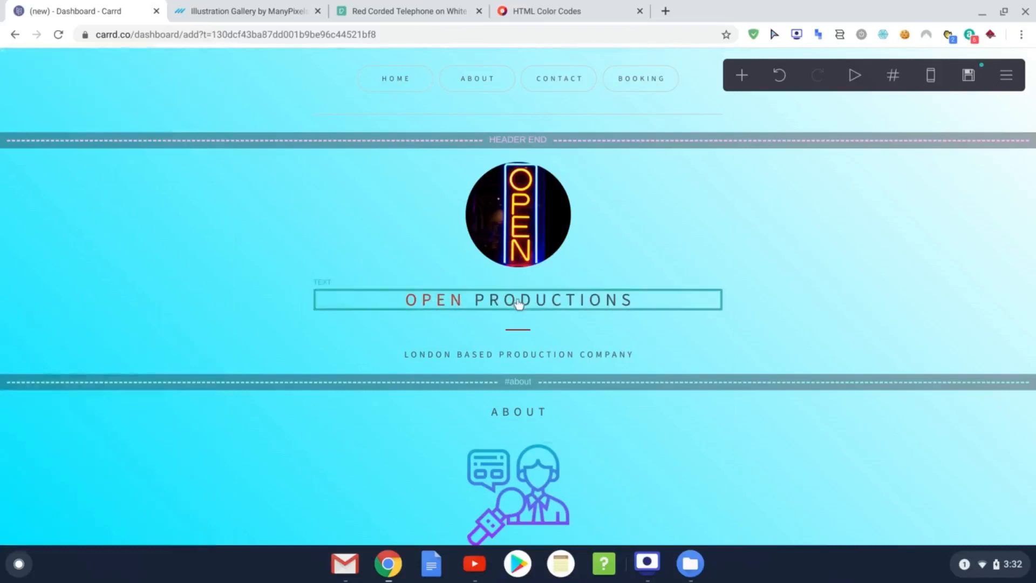
drag(123, 173, 192, 176)
click(198, 175)
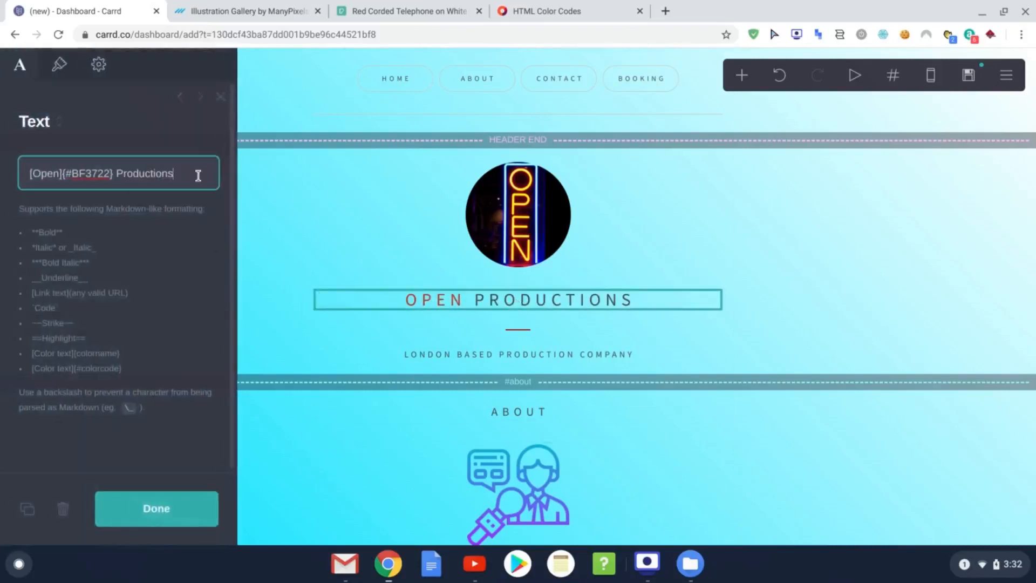
click(501, 361)
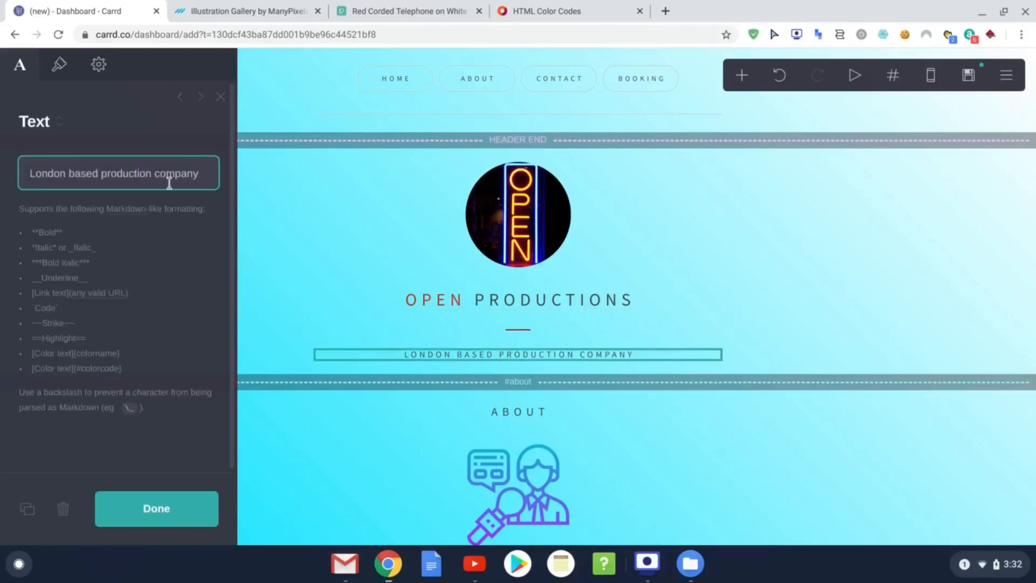
click(154, 506)
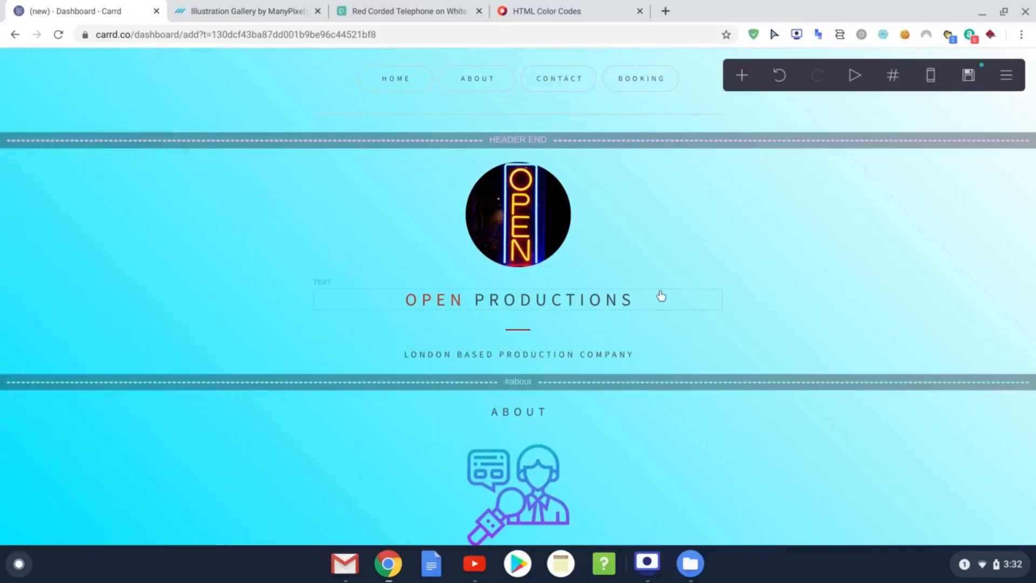
scroll(659, 315, down, 7)
Step: Change the footer divider colour from CCCCCC to #BF3722 and increase its thickness
scroll(630, 327, down, 9)
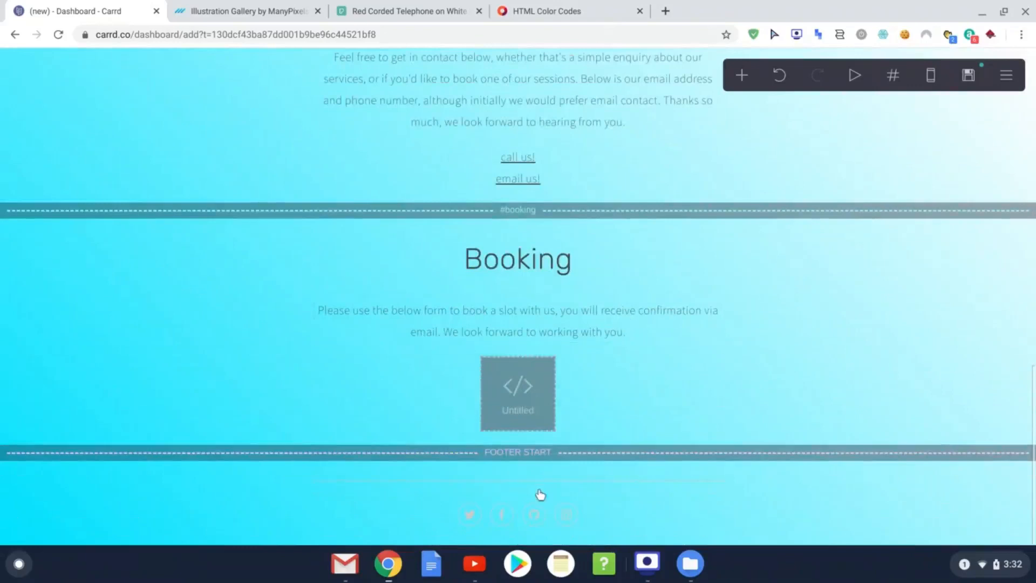
click(432, 482)
click(117, 353)
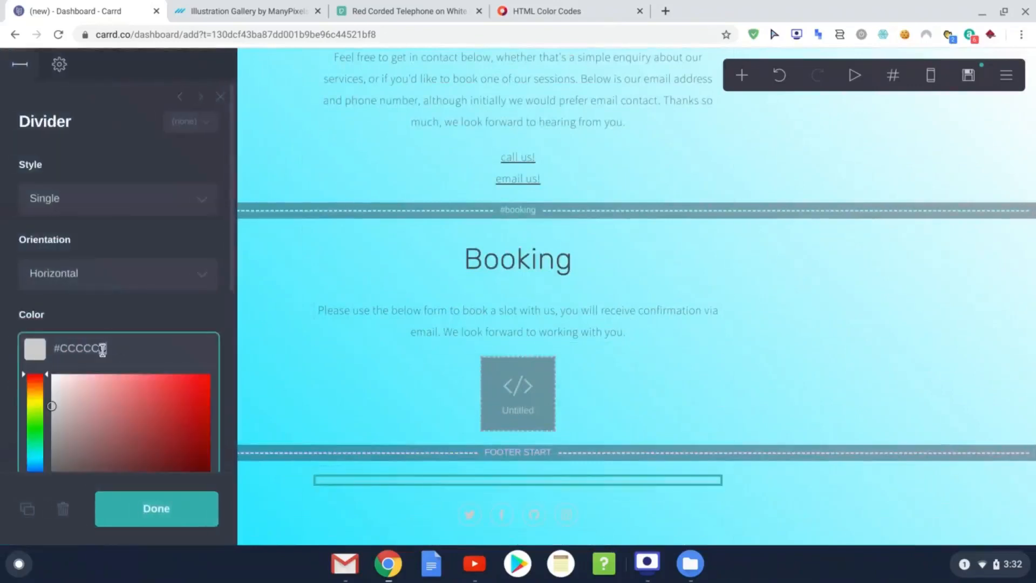
drag(105, 349, 63, 352)
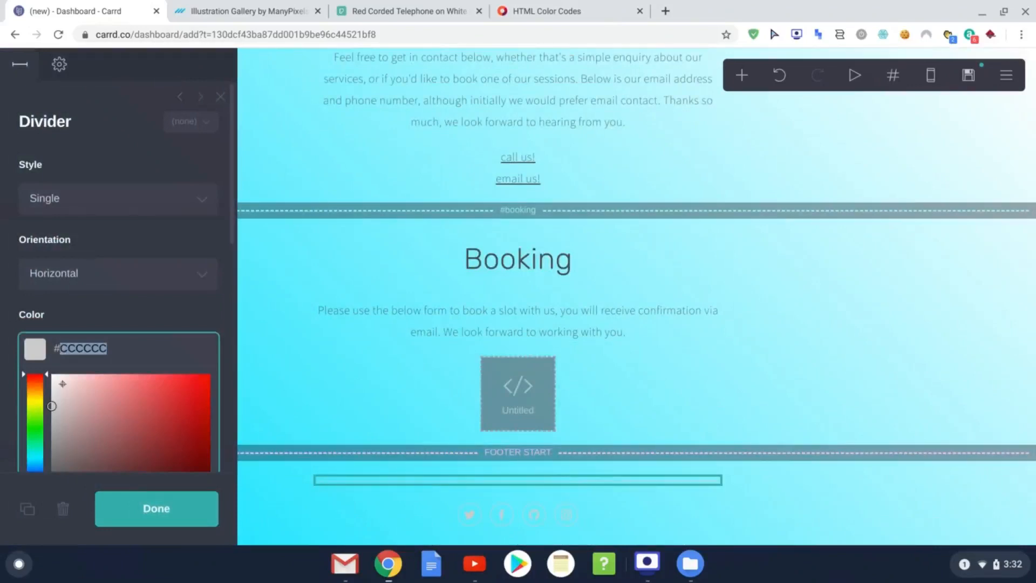
key(ctrl+v)
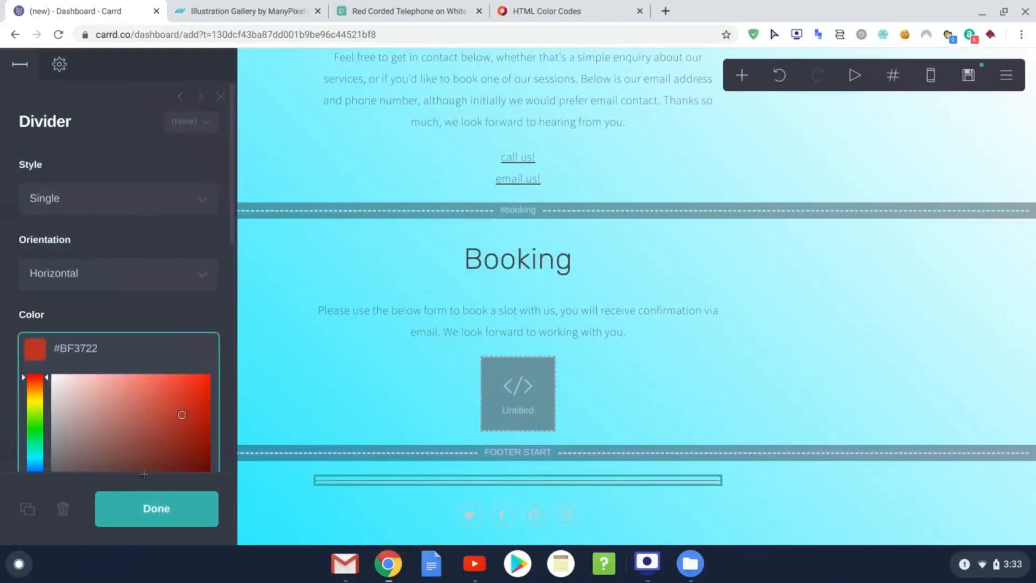
click(176, 520)
click(569, 478)
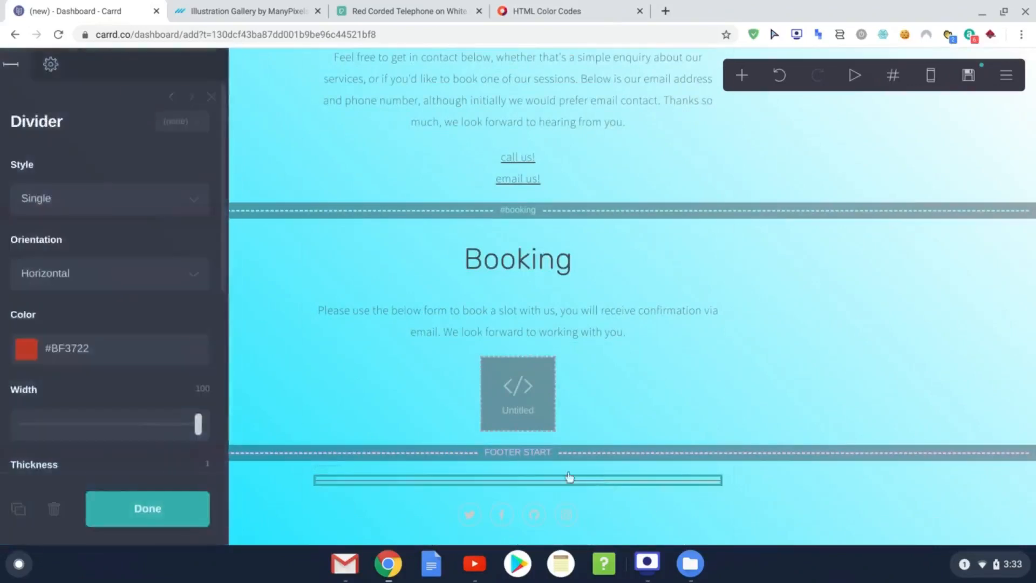
scroll(109, 371, down, 2)
click(39, 452)
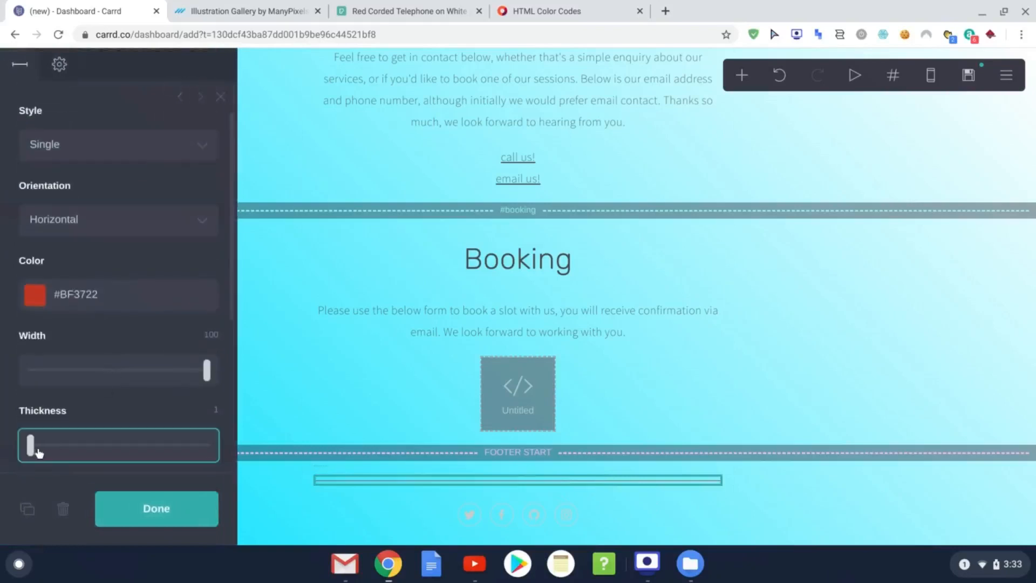
drag(39, 452, 73, 456)
click(153, 516)
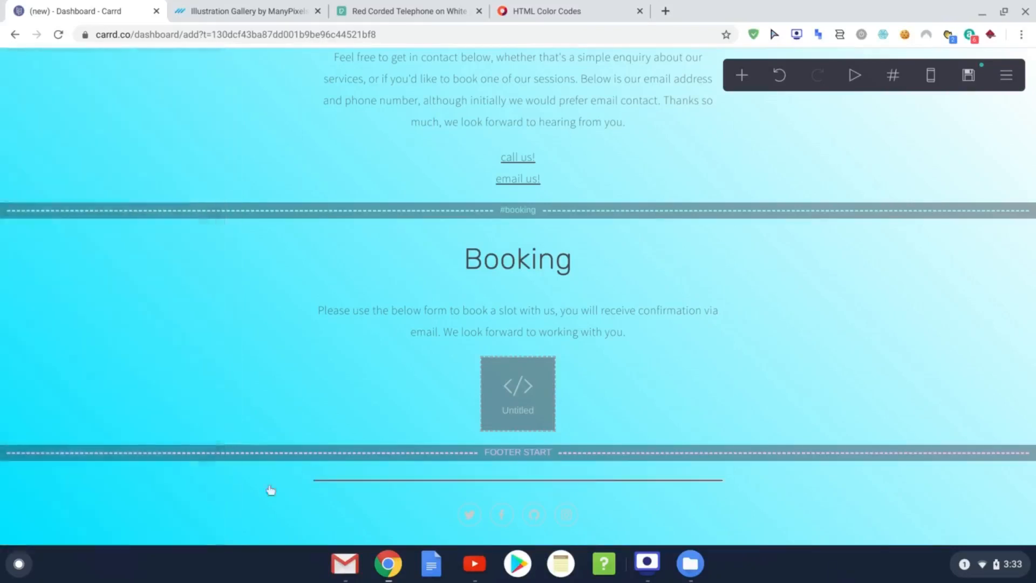
Step: Delete the GitHub footer icon and point the Twitter icon's URL at the company's Twitter profile
click(521, 513)
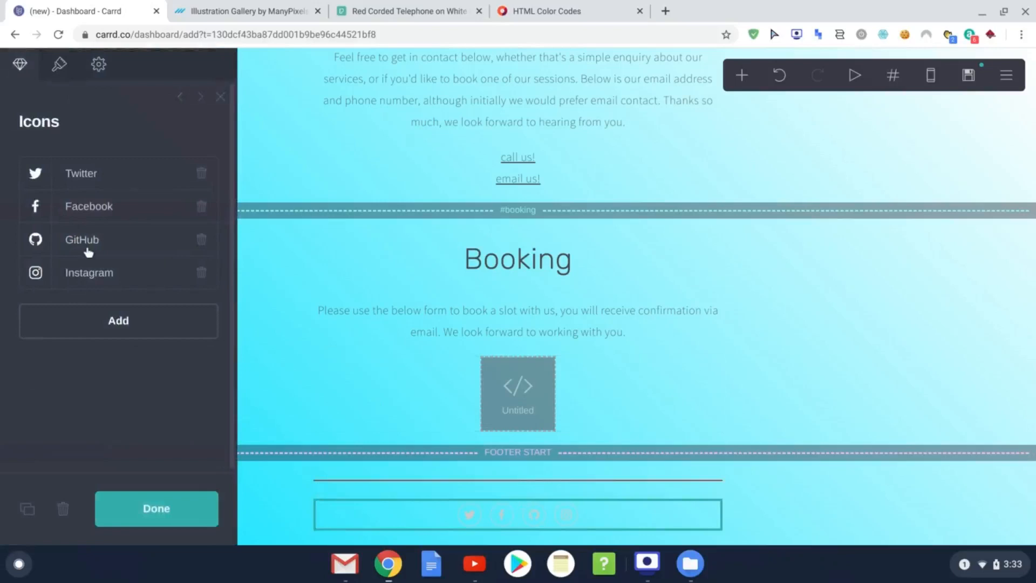
click(204, 242)
click(115, 178)
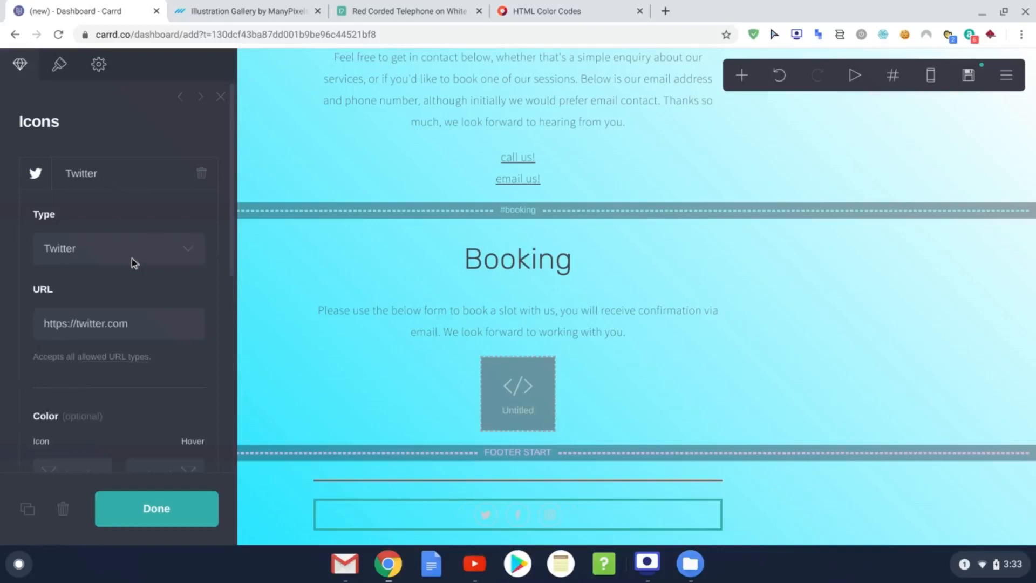
click(150, 326)
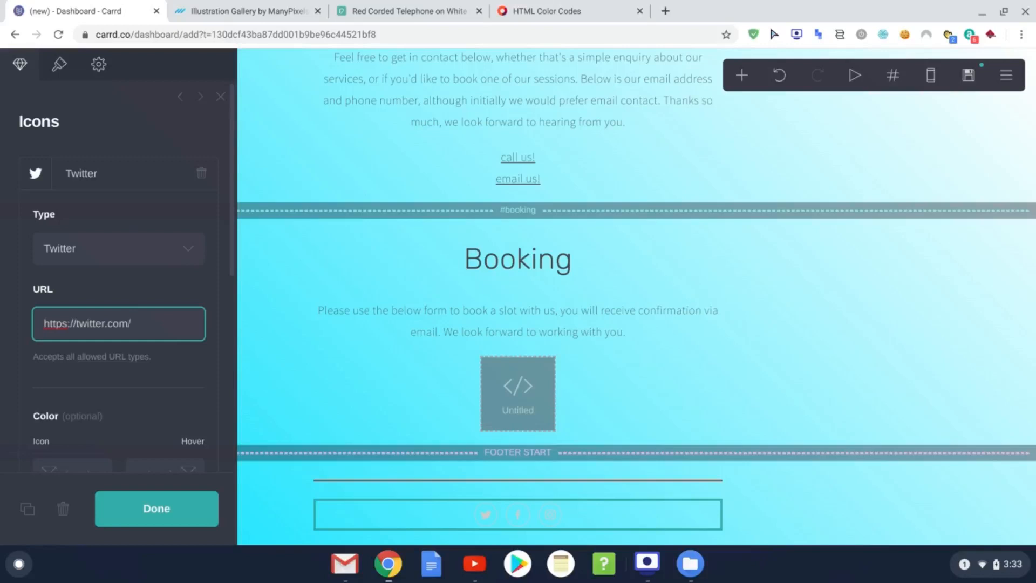
text(dsuk)
scroll(152, 426, down, 5)
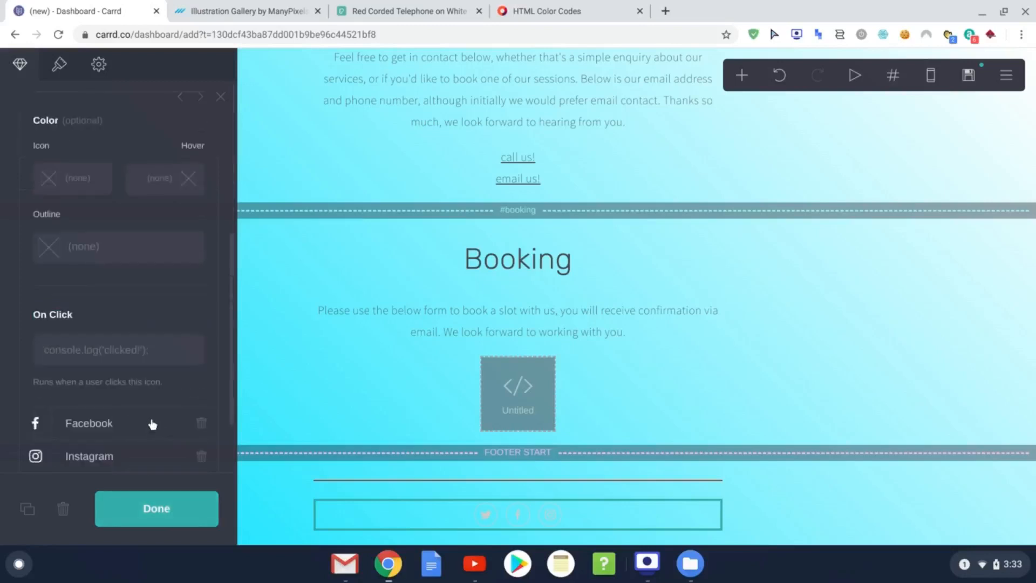
scroll(154, 422, up, 5)
click(165, 512)
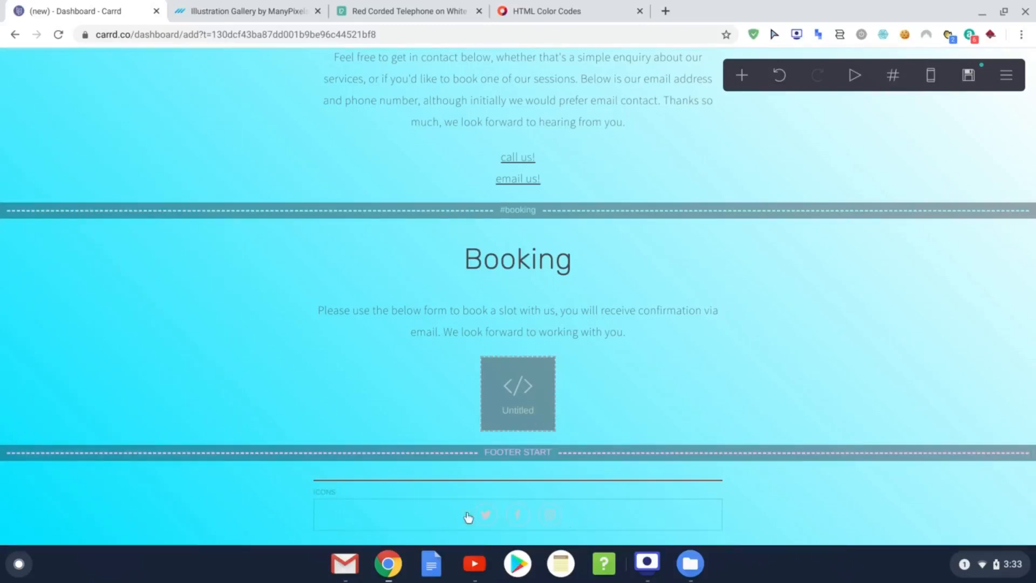
click(435, 516)
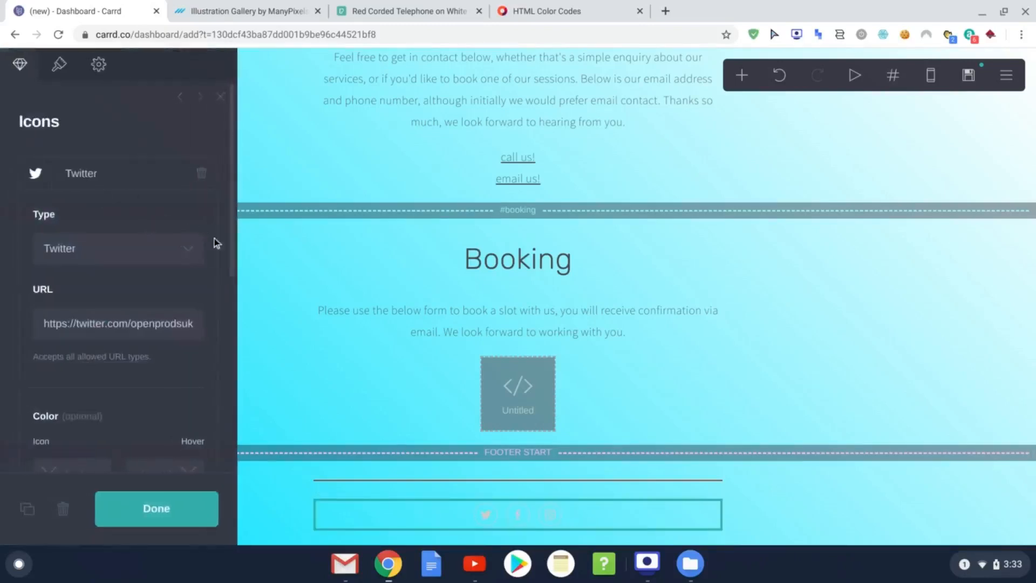
Step: Add a new Email-type icon after Twitter, Facebook and Instagram in the footer icon set
scroll(185, 419, down, 1)
scroll(186, 419, up, 1)
click(127, 176)
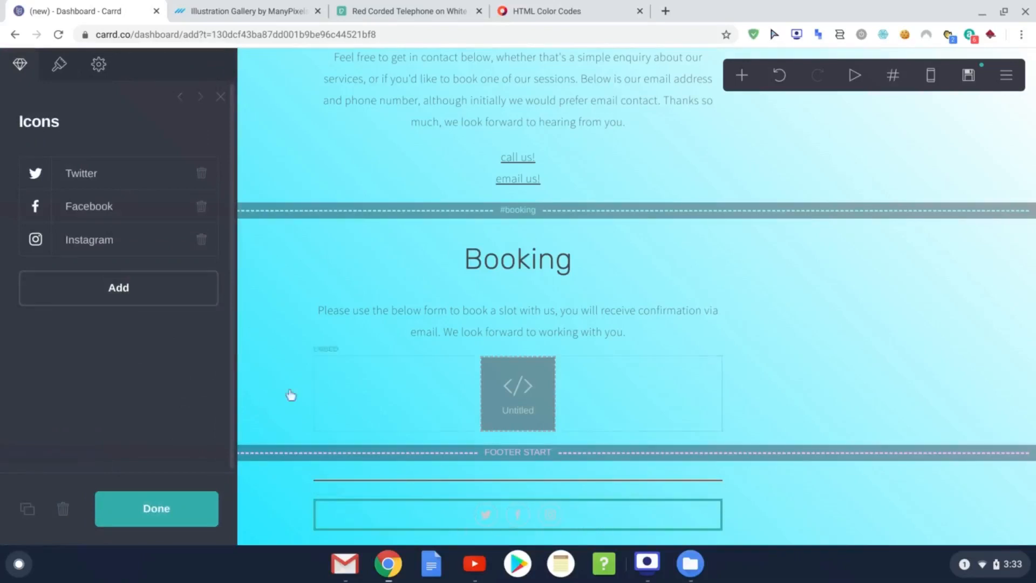
click(137, 294)
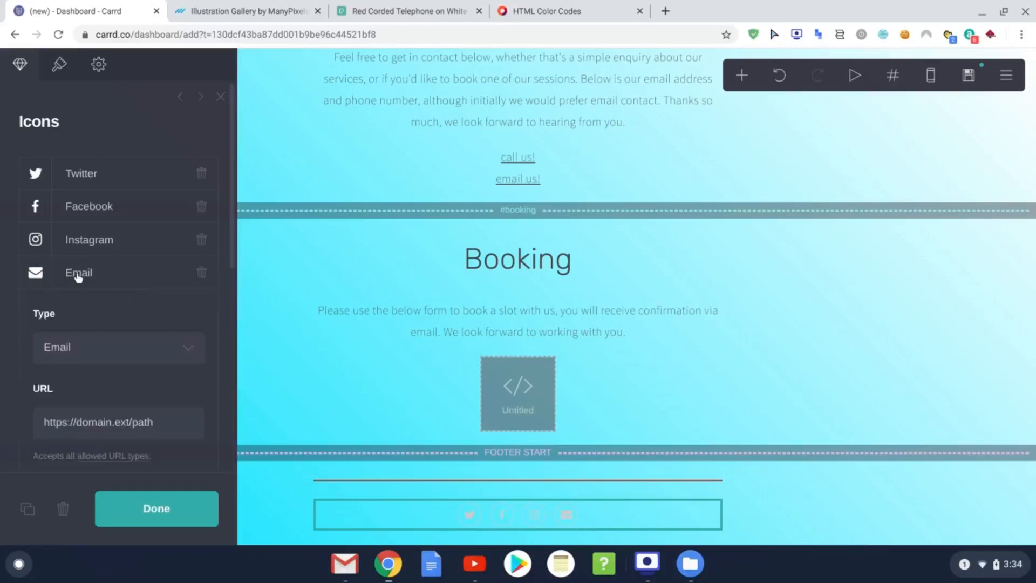
click(182, 354)
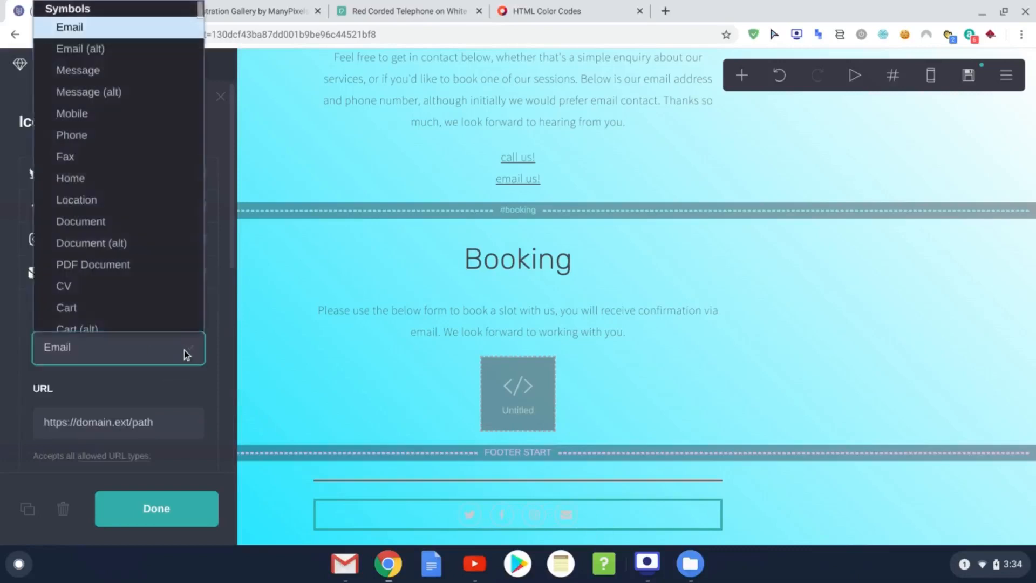
click(184, 356)
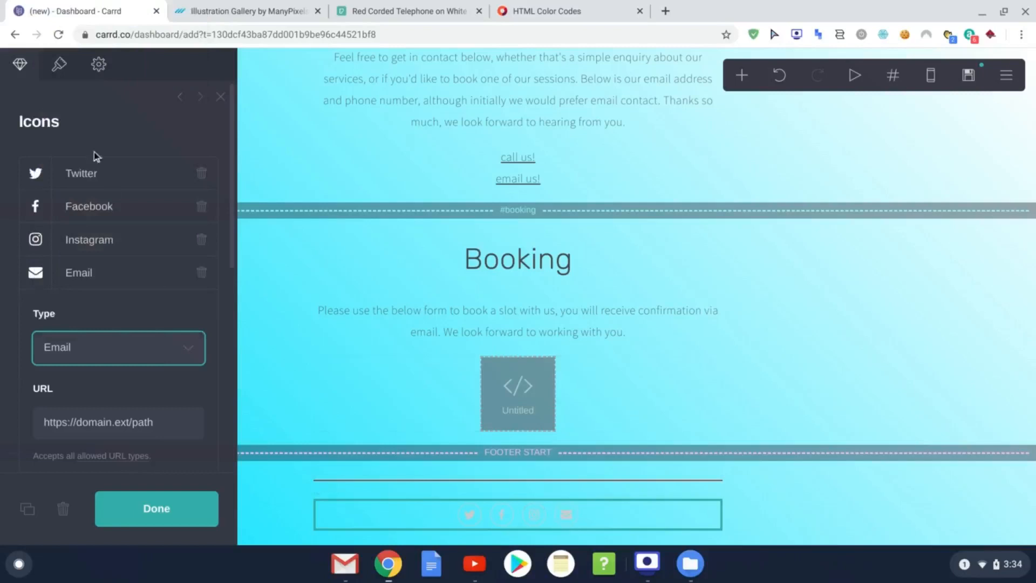
click(60, 67)
scroll(66, 271, down, 1)
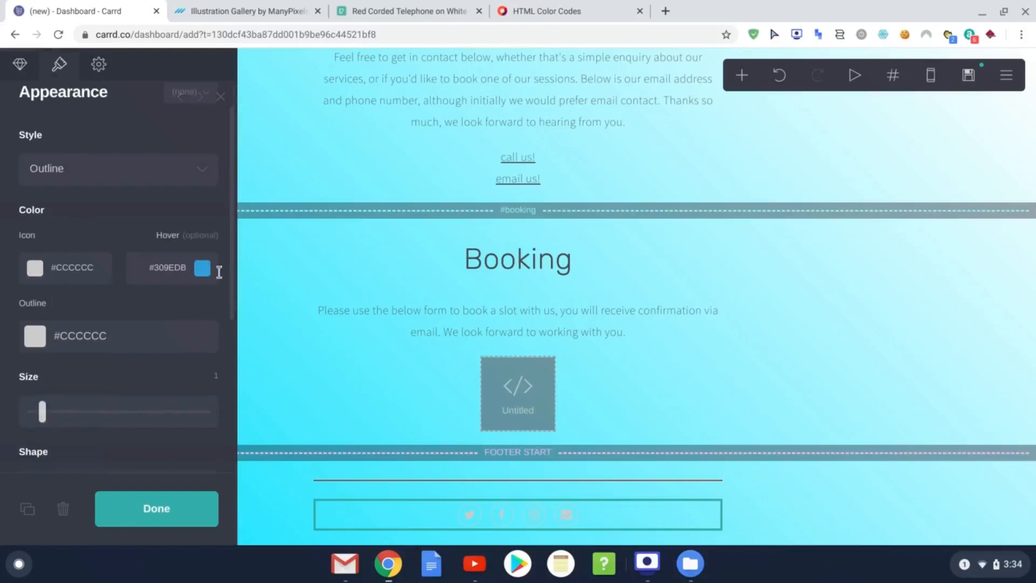
Step: Change the footer icon colour from grey #CCCCCC to brick red #BF3722
click(40, 270)
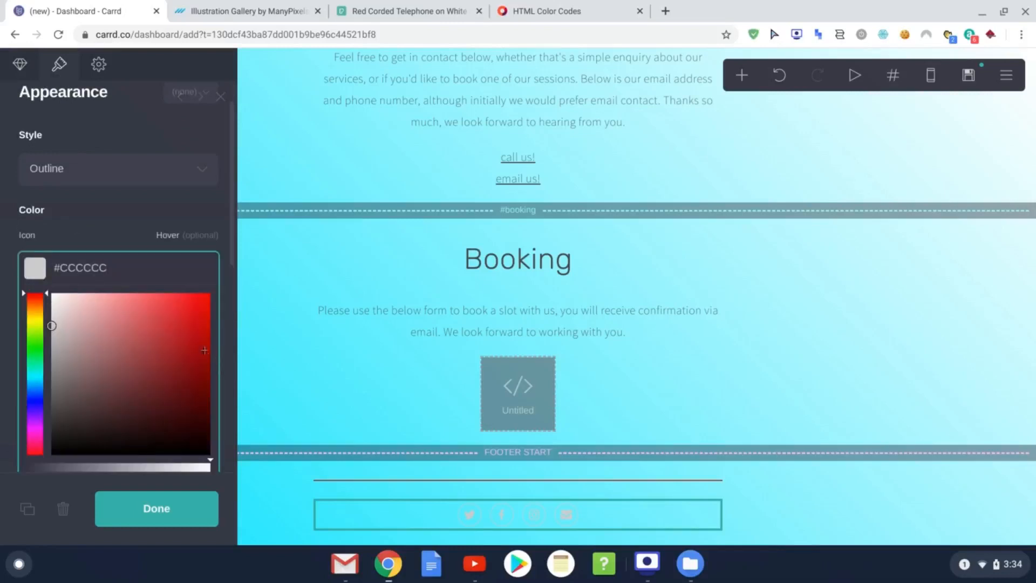
drag(107, 268, 68, 273)
key(BackSpace)
text(BF3722)
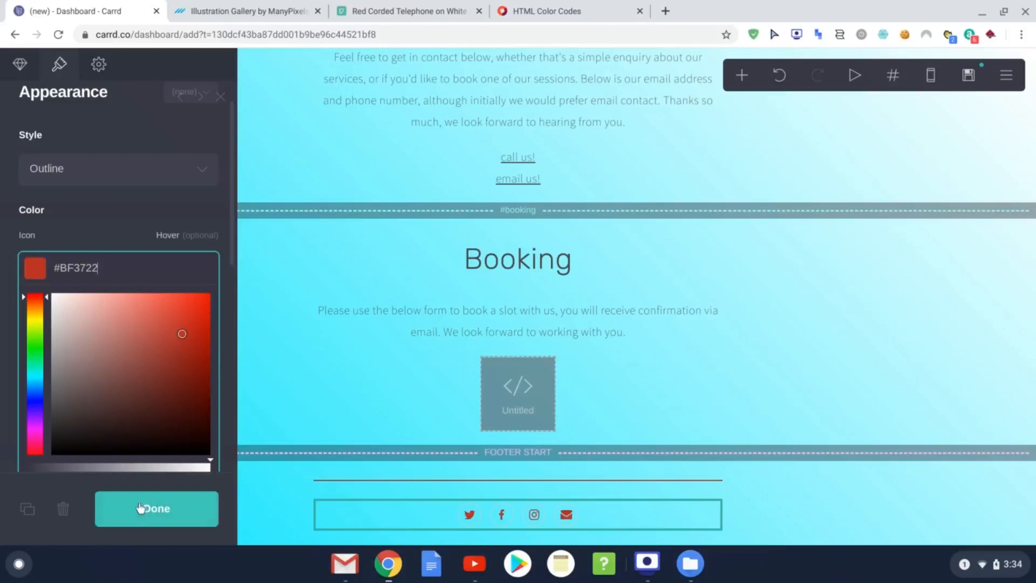
click(157, 509)
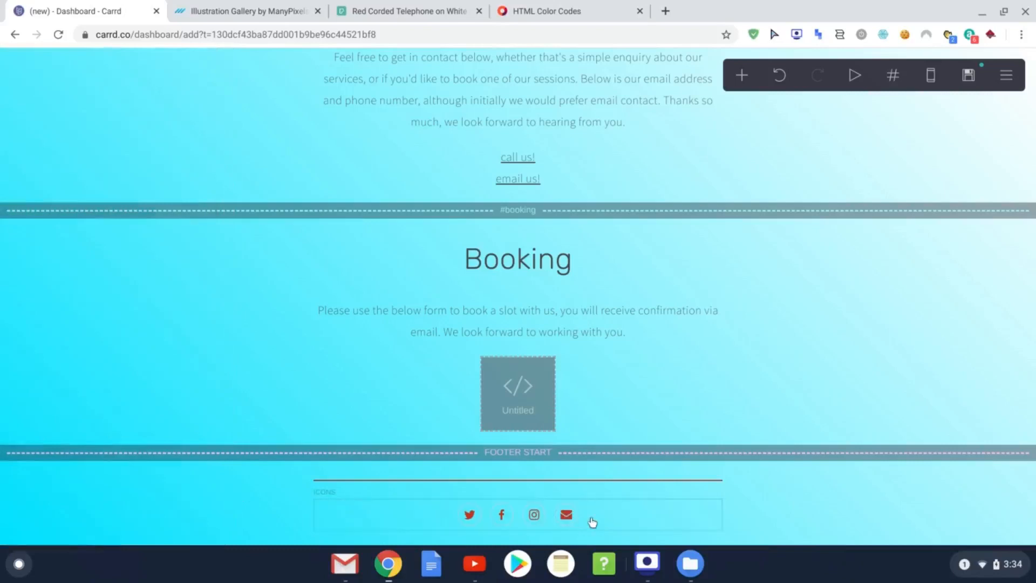
click(409, 522)
Step: Switch the footer Email icon's type to the outline envelope, Email (alt)
click(608, 526)
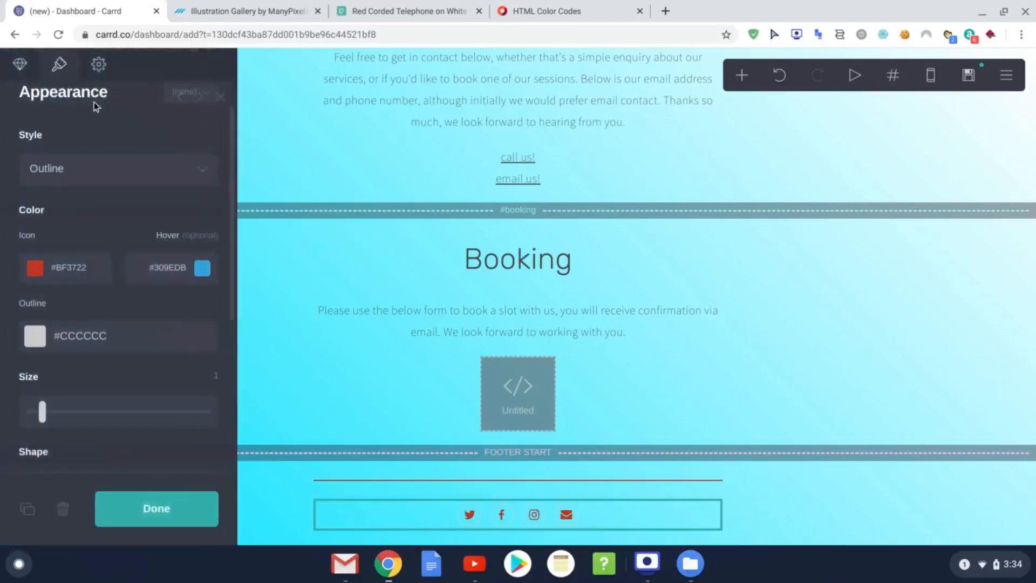
click(16, 68)
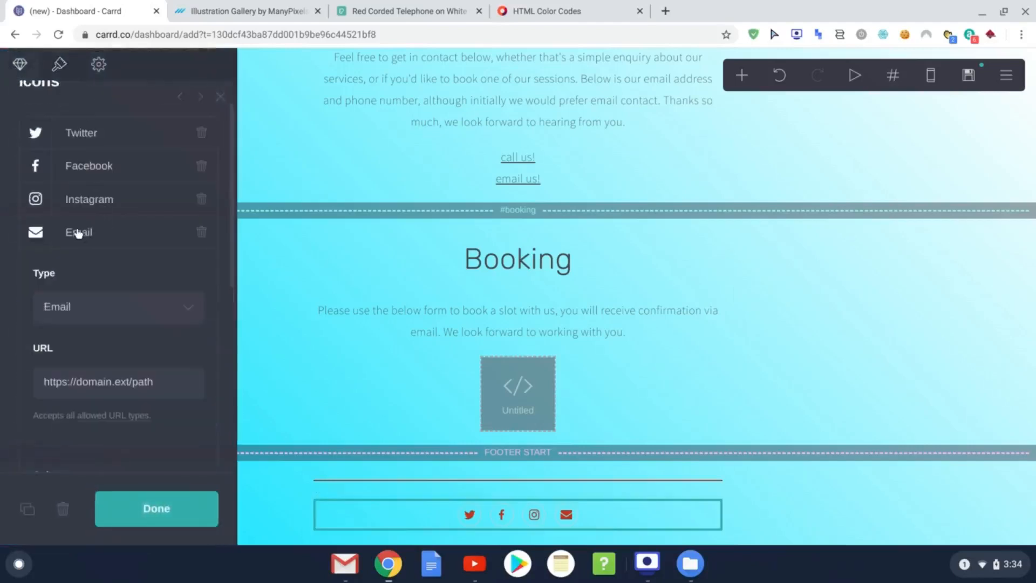
click(181, 309)
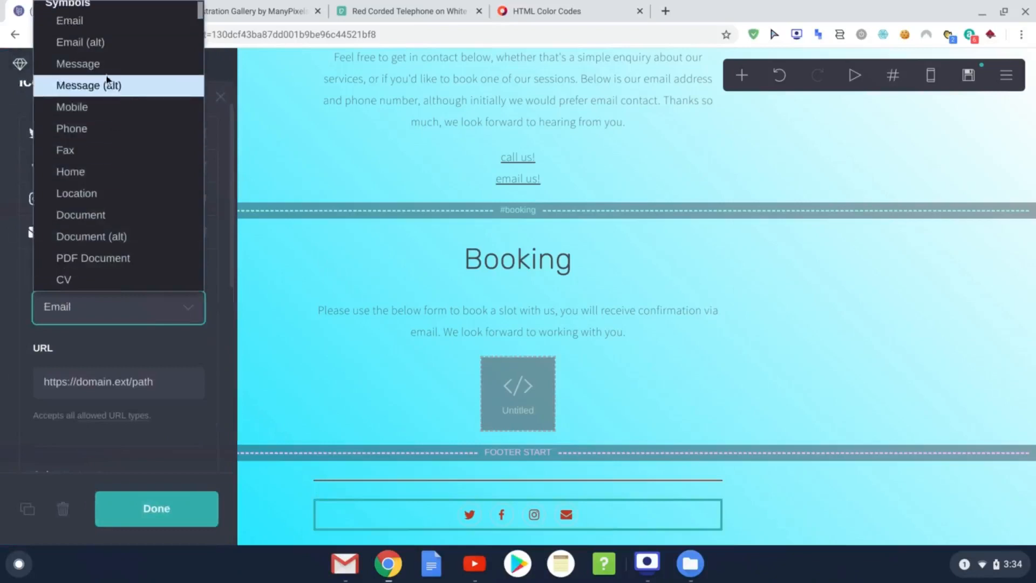
scroll(128, 173, down, 5)
scroll(120, 171, down, 8)
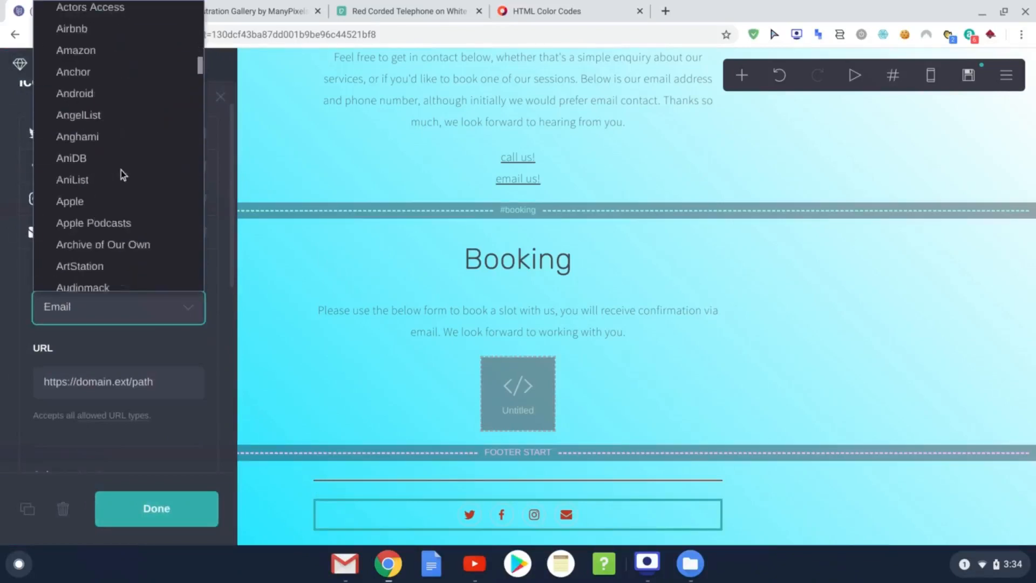
scroll(105, 197, up, 4)
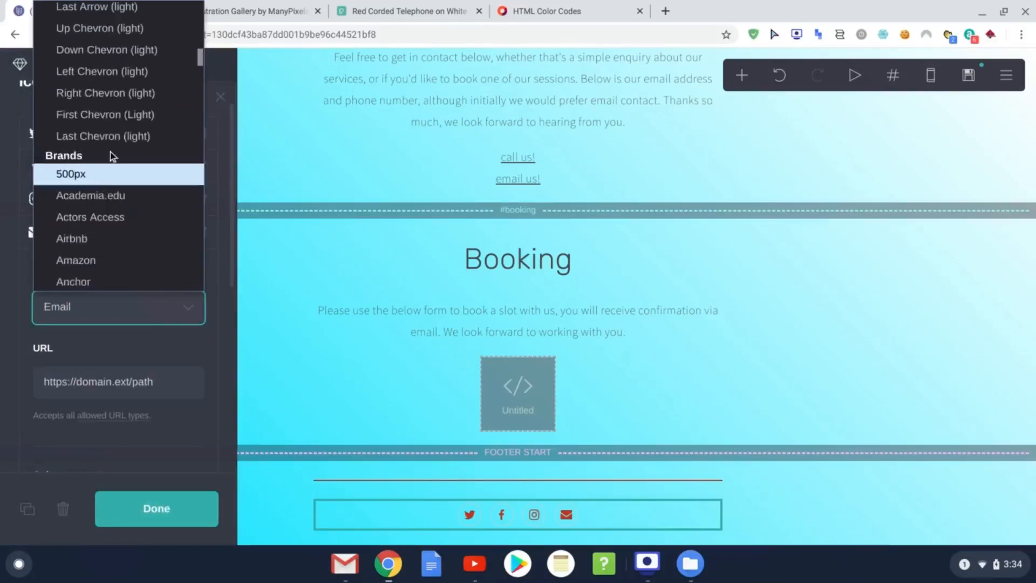
scroll(119, 154, up, 10)
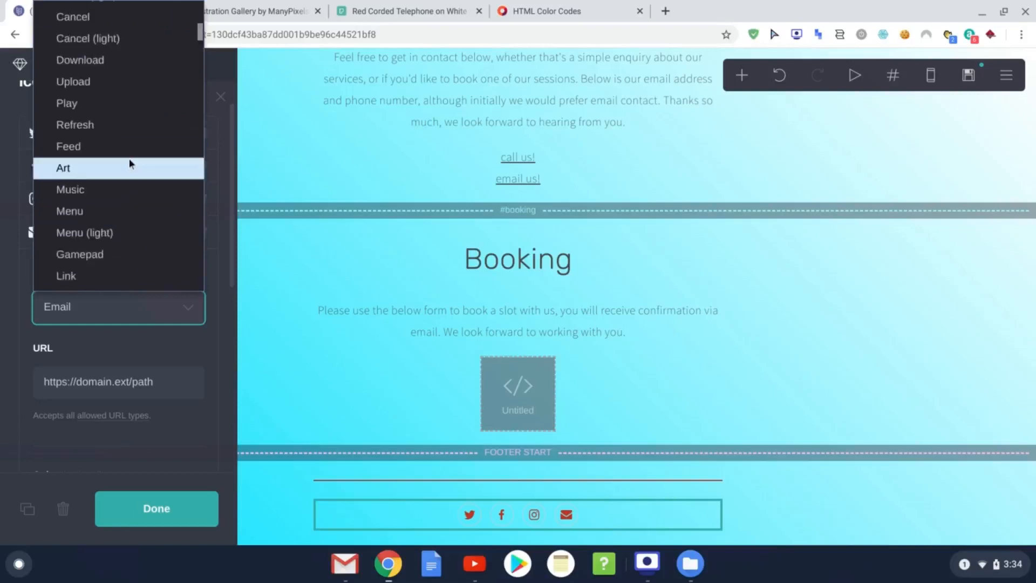
scroll(128, 157, up, 6)
scroll(122, 149, up, 5)
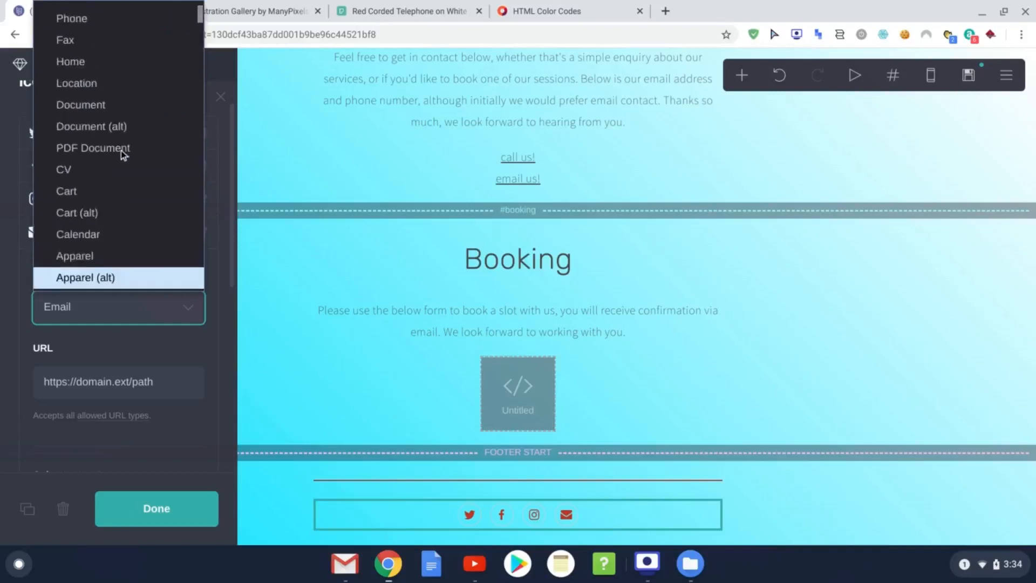
click(111, 59)
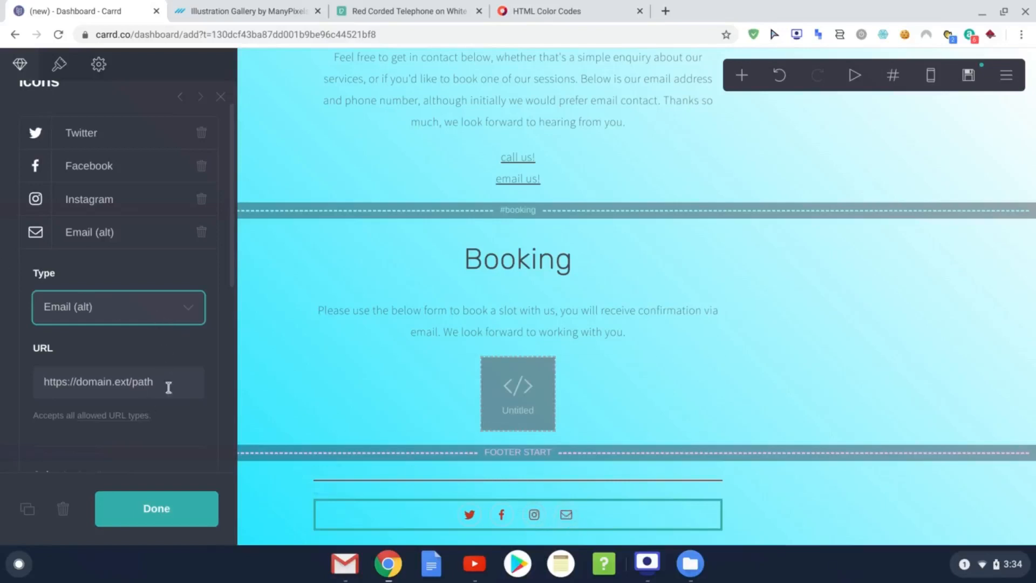
Step: Replace the Email icon's placeholder link with a mailto: link to the company's email address
drag(174, 379, 38, 377)
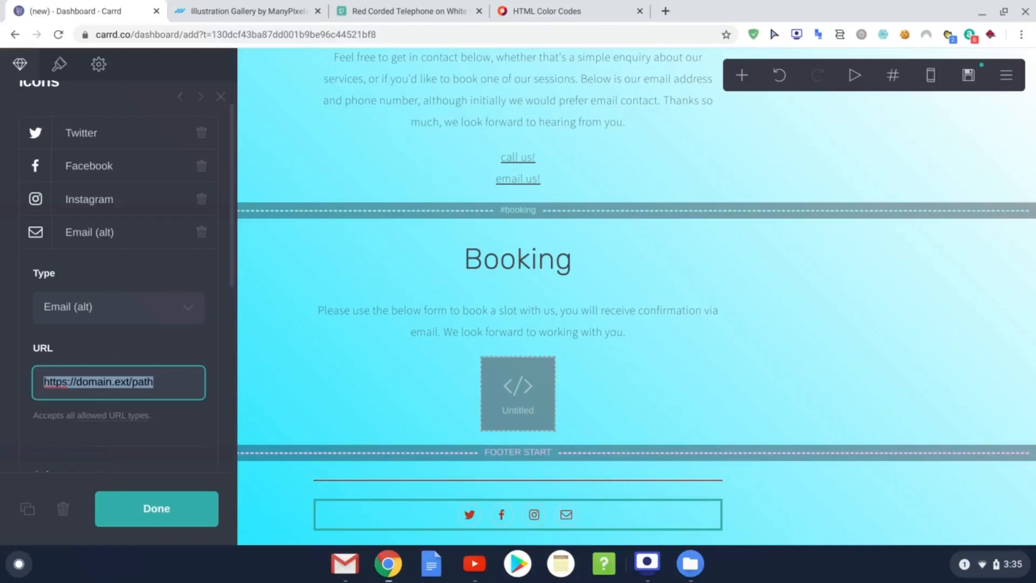
key(BackSpace)
text(()
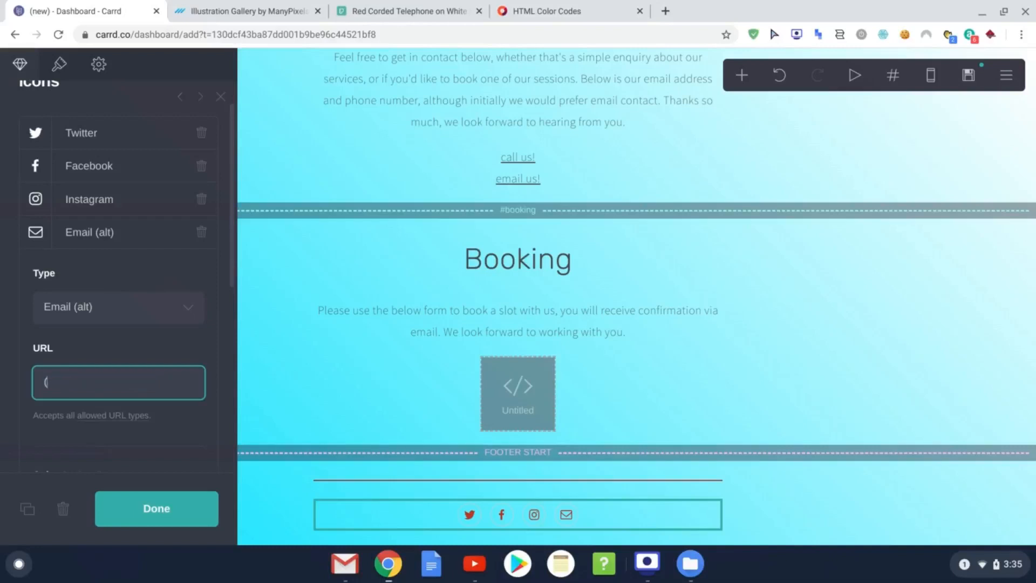
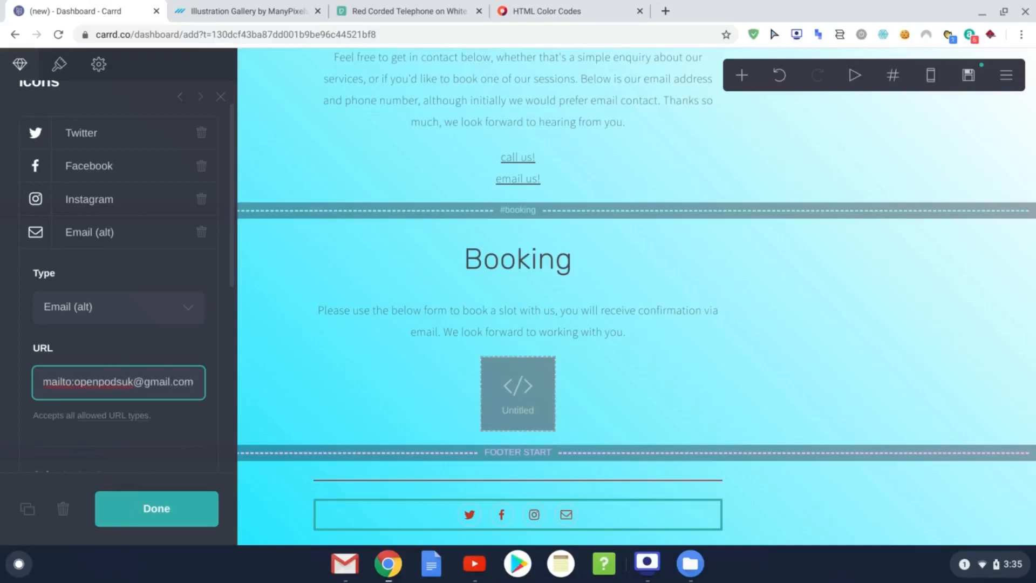
text())
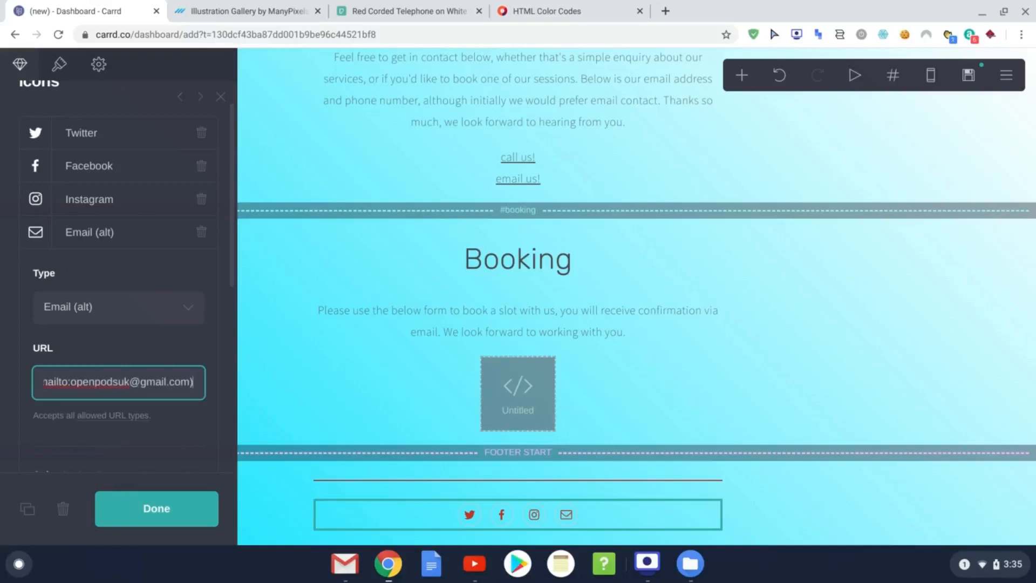
scroll(173, 426, down, 1)
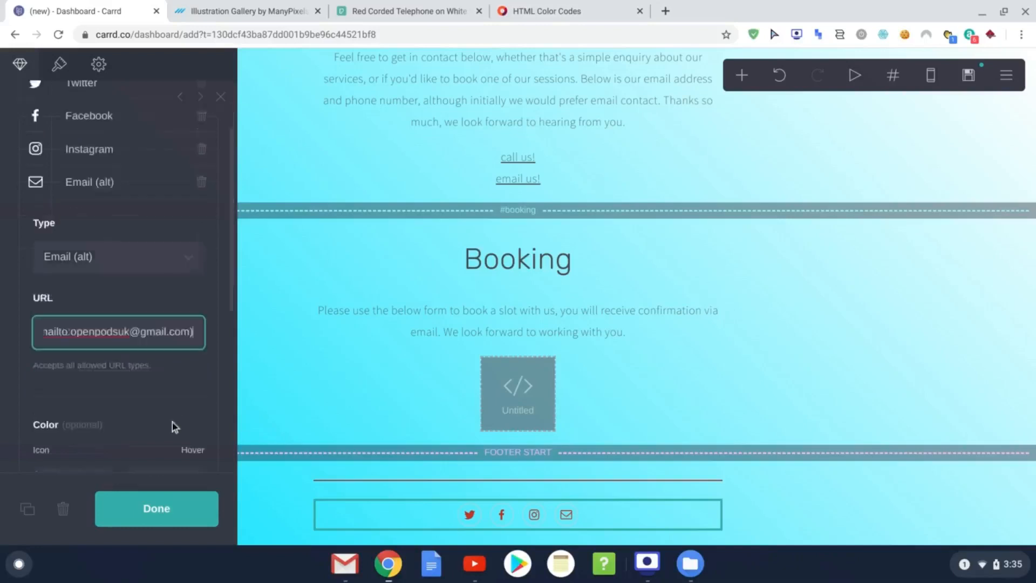
click(179, 513)
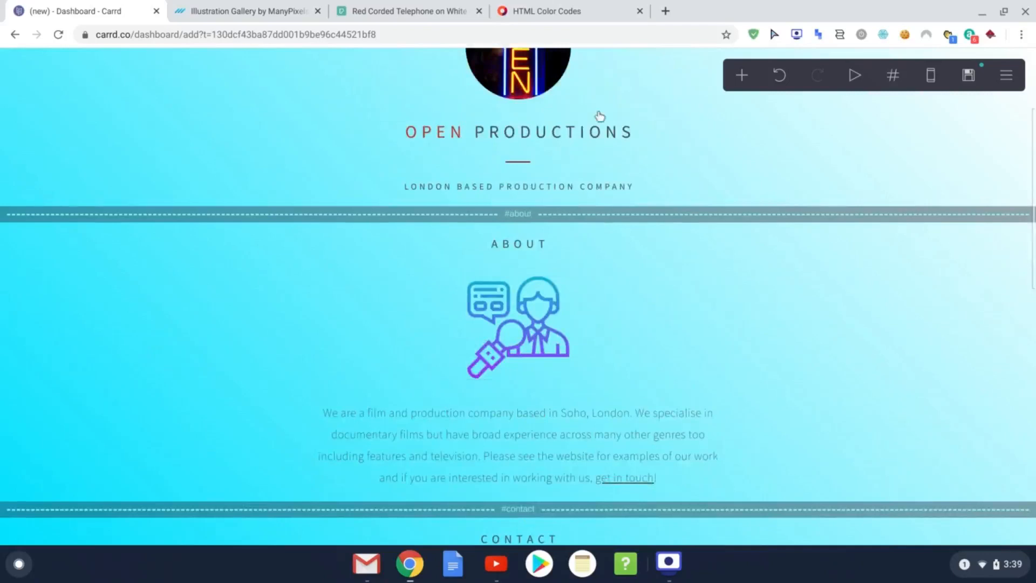
scroll(596, 115, up, 3)
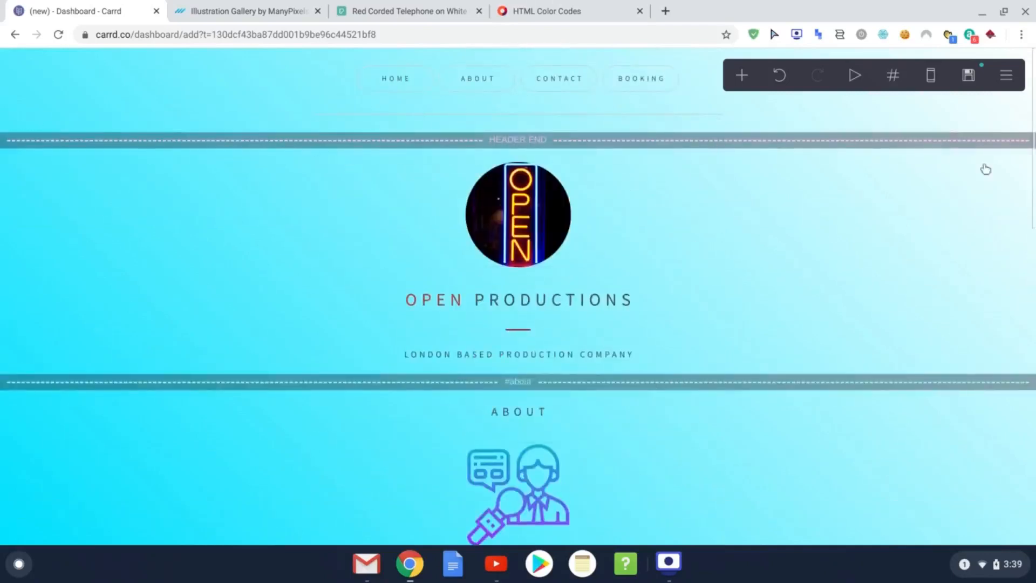
click(970, 76)
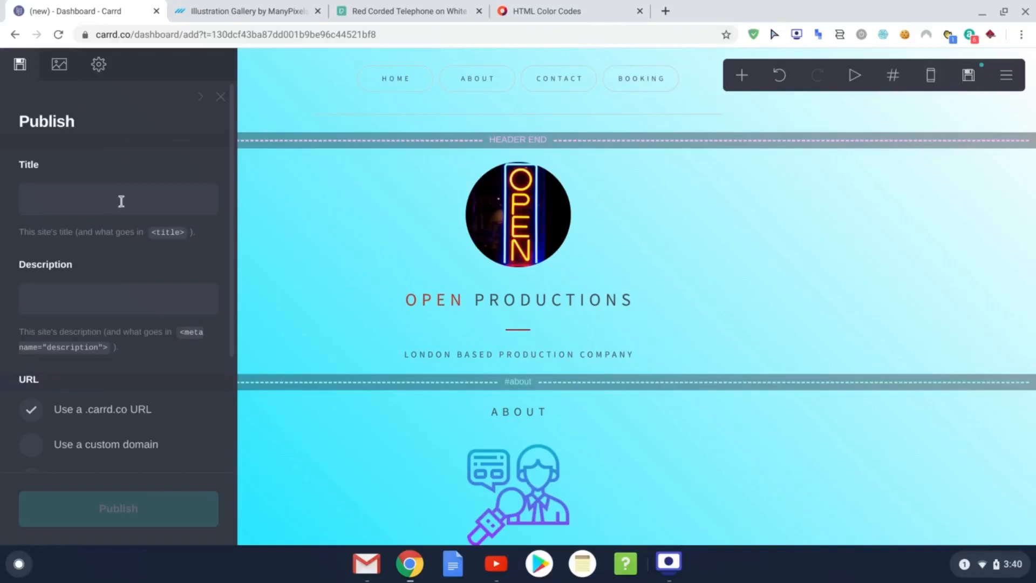
Step: Enter site title 'Open Productions' and description 'London Based Production Company'
click(162, 209)
text(Open Productions)
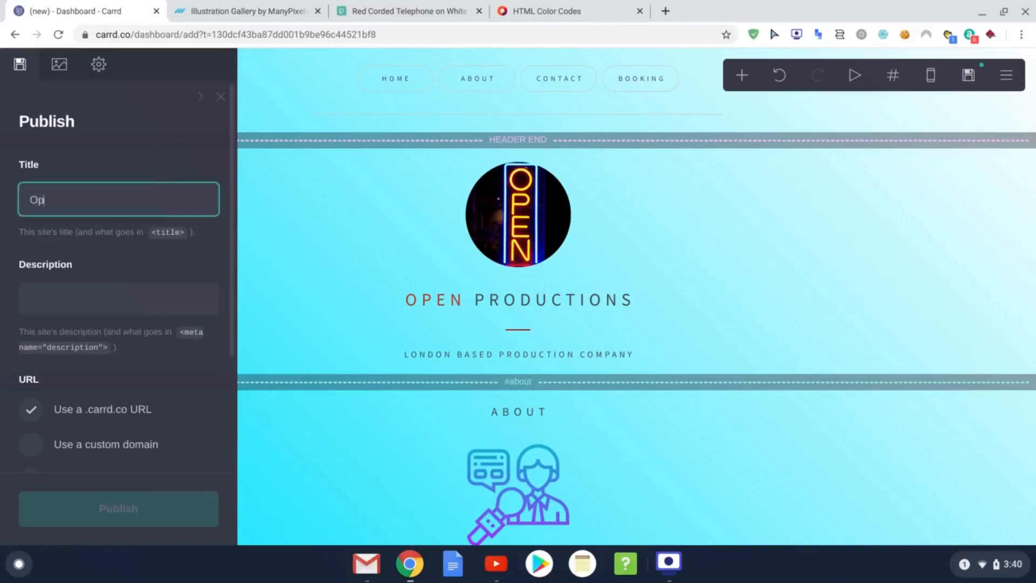
click(88, 290)
text(London Based Production Company)
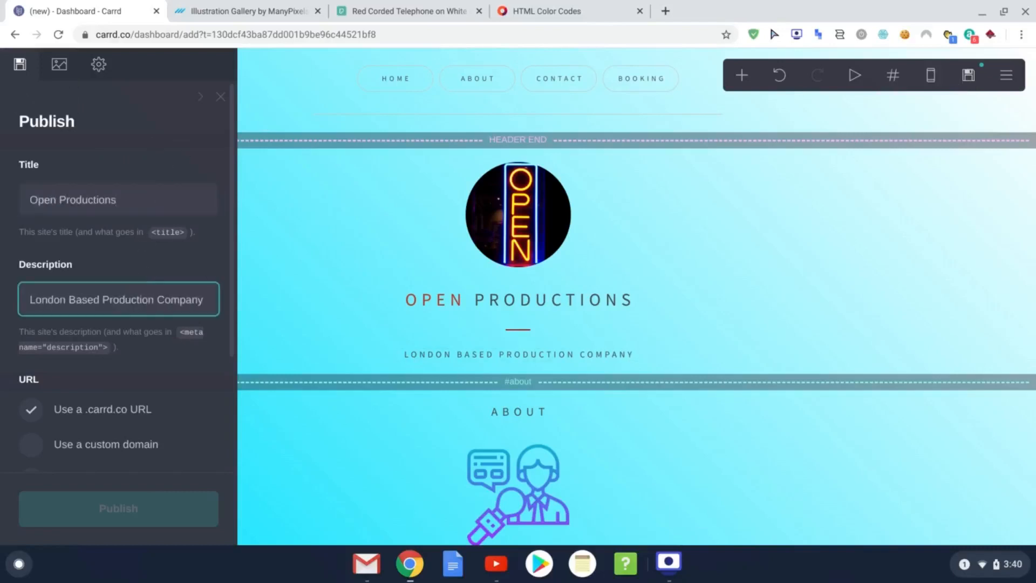
Step: Claim the openprodsuk.carrd.co address and publish the site
scroll(185, 381, down, 1)
scroll(187, 373, down, 4)
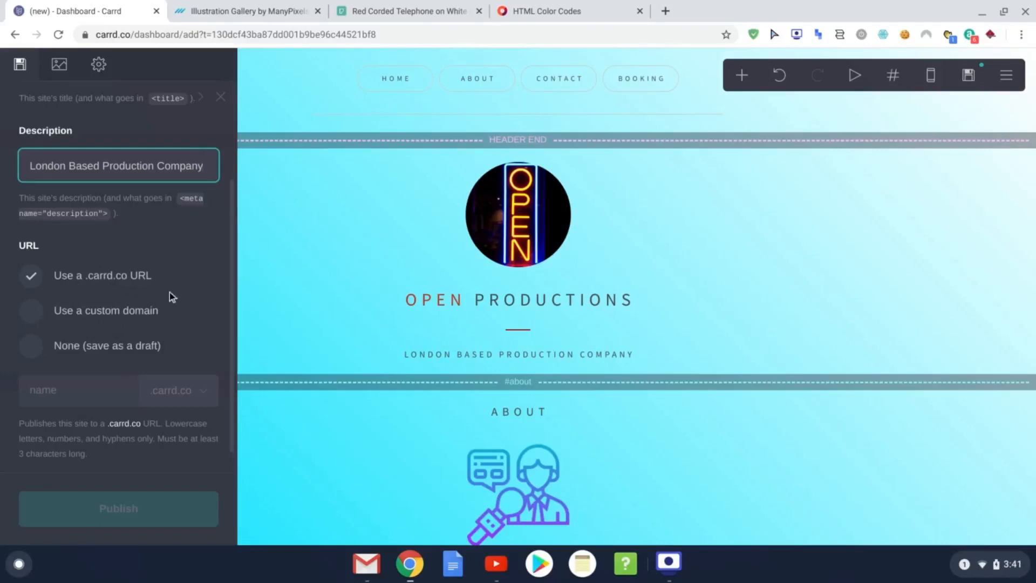
scroll(183, 298, up, 3)
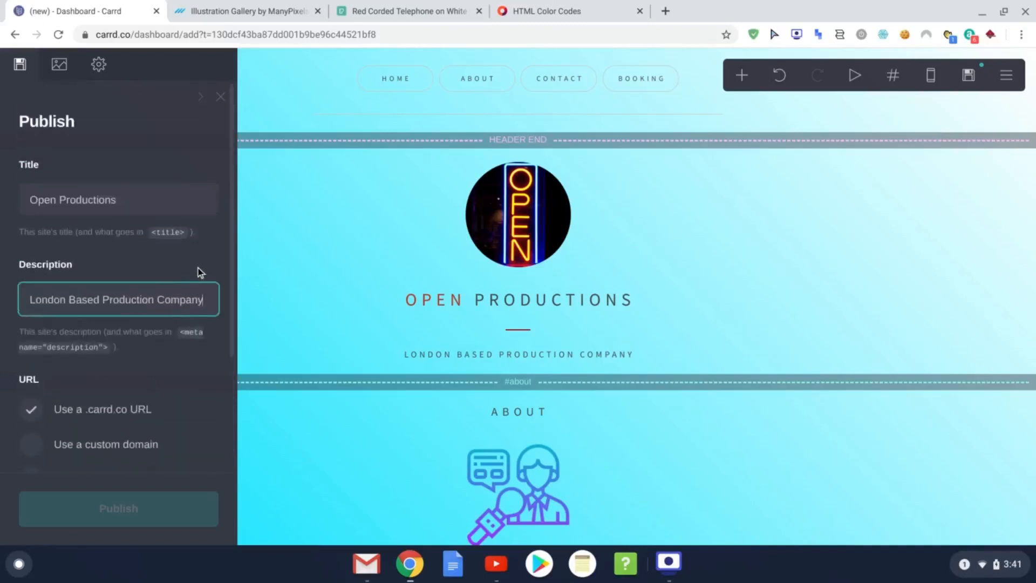
scroll(183, 326, down, 3)
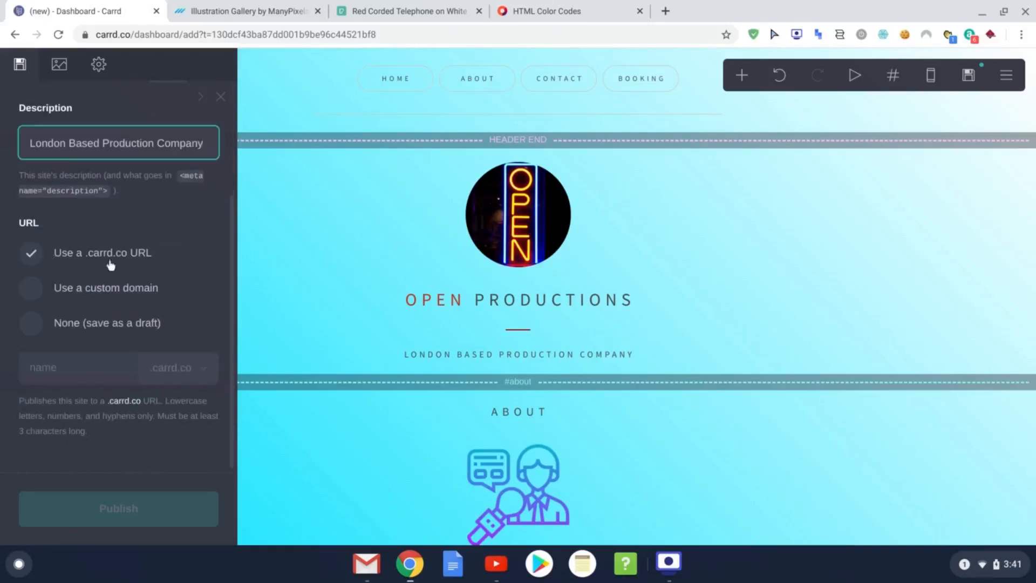
scroll(108, 372, up, 3)
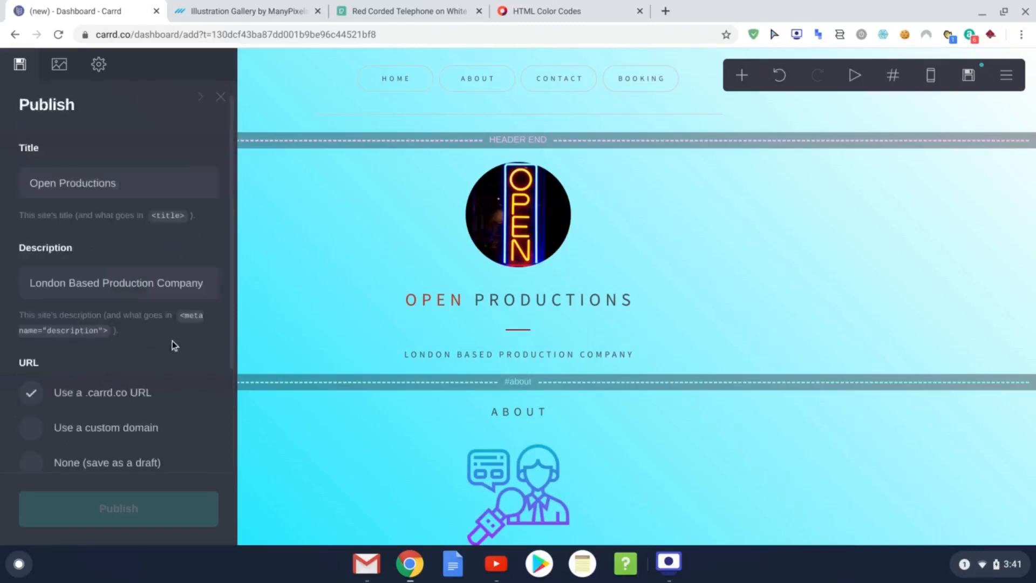
scroll(173, 345, down, 3)
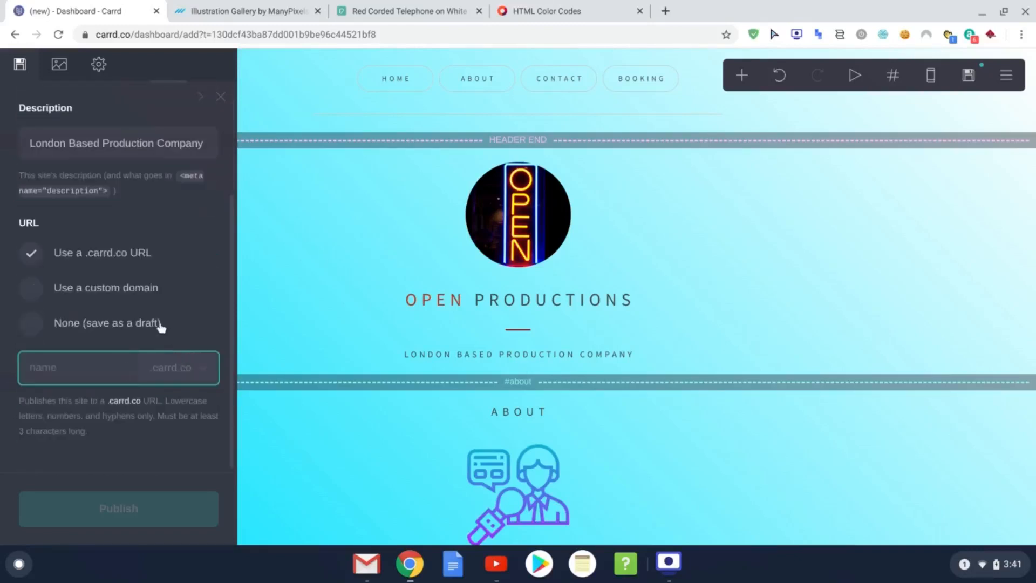
text(openprodsuk)
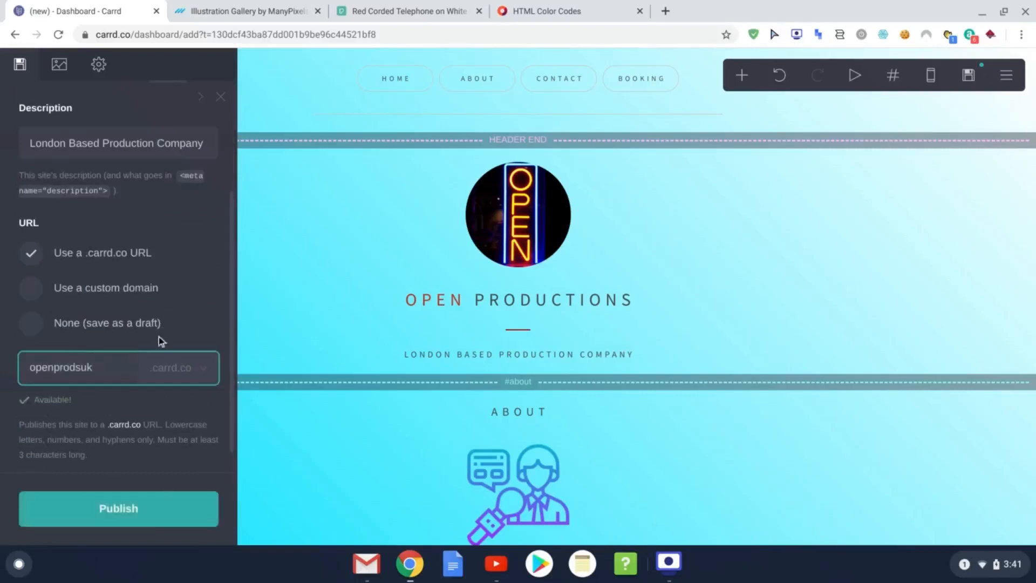
click(128, 510)
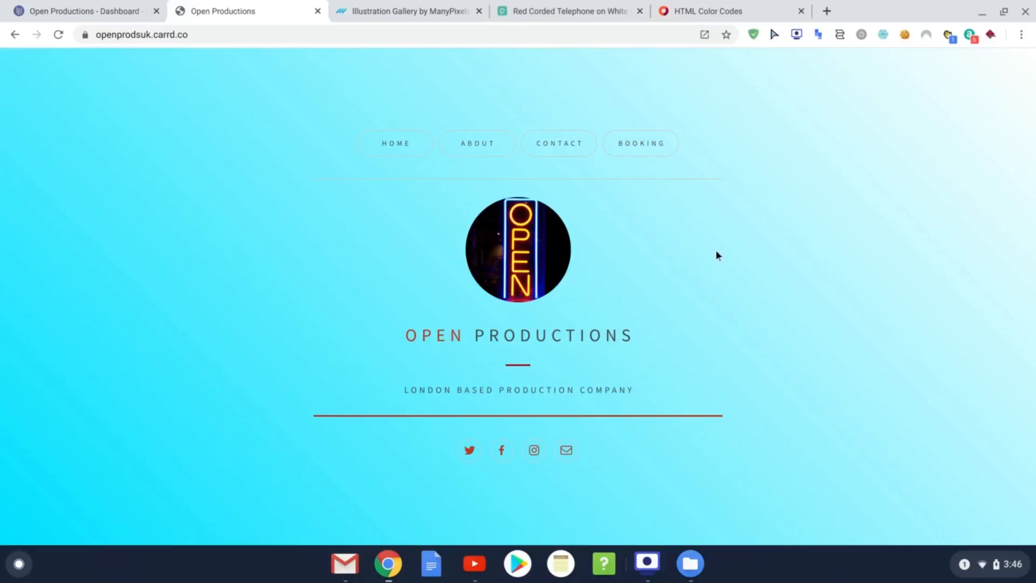
Step: On the live site, jump to About, follow 'get in touch' to Contact, then go to Booking
click(478, 144)
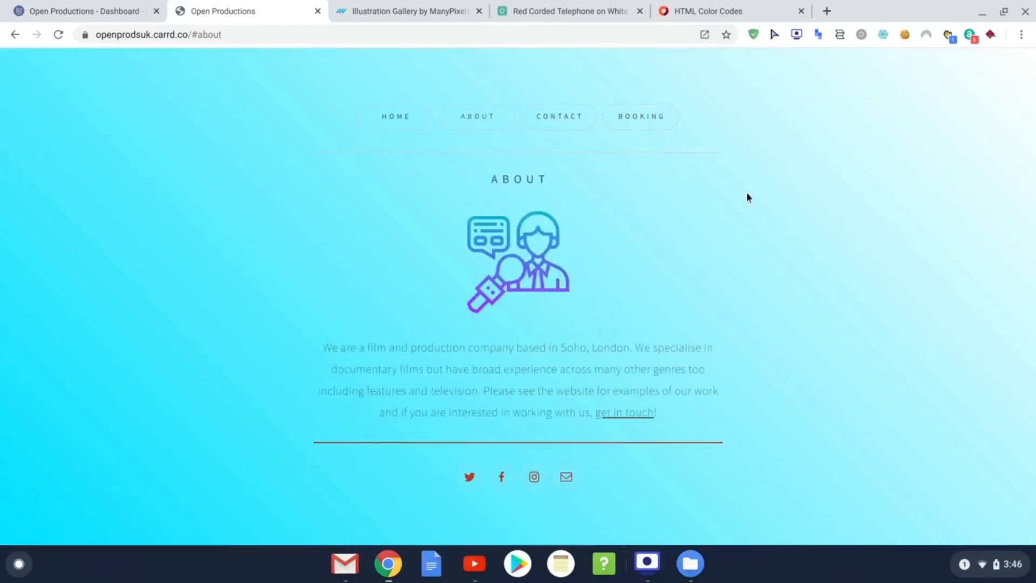
click(622, 415)
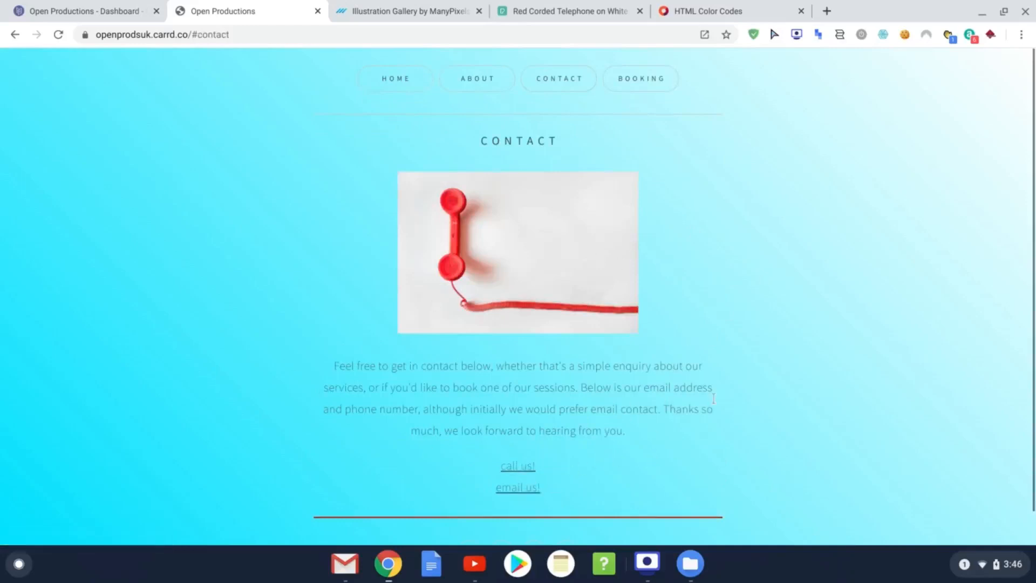
click(650, 81)
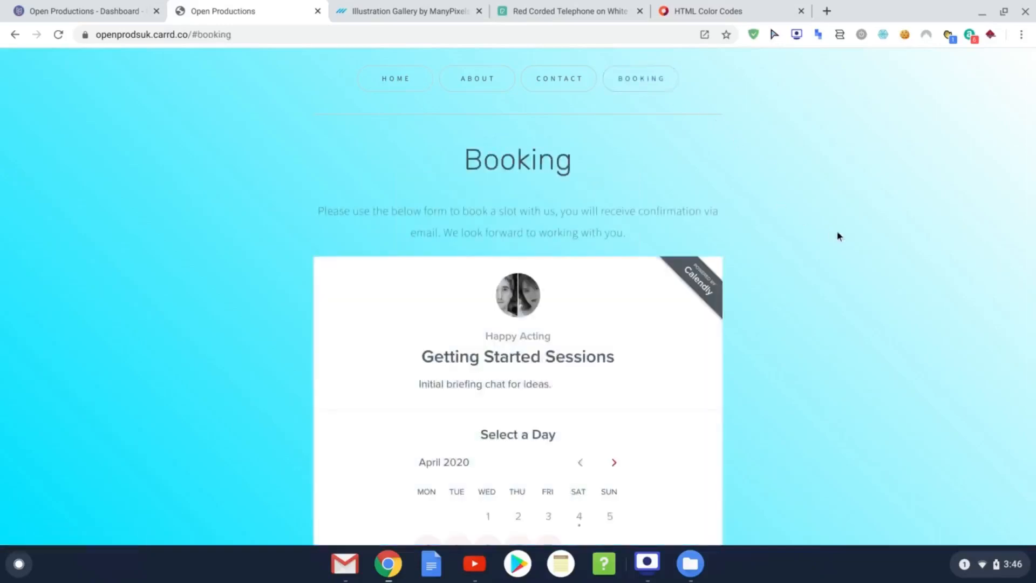
Step: Highlight and deselect the Happy Acting and Getting Started Sessions text in the Calendly widget
scroll(841, 231, down, 4)
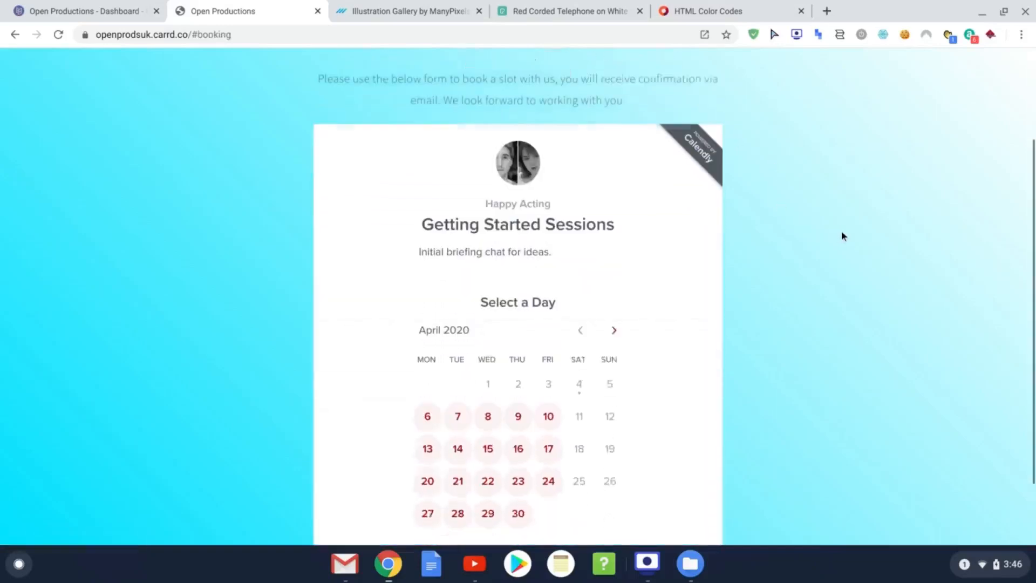
scroll(872, 303, up, 3)
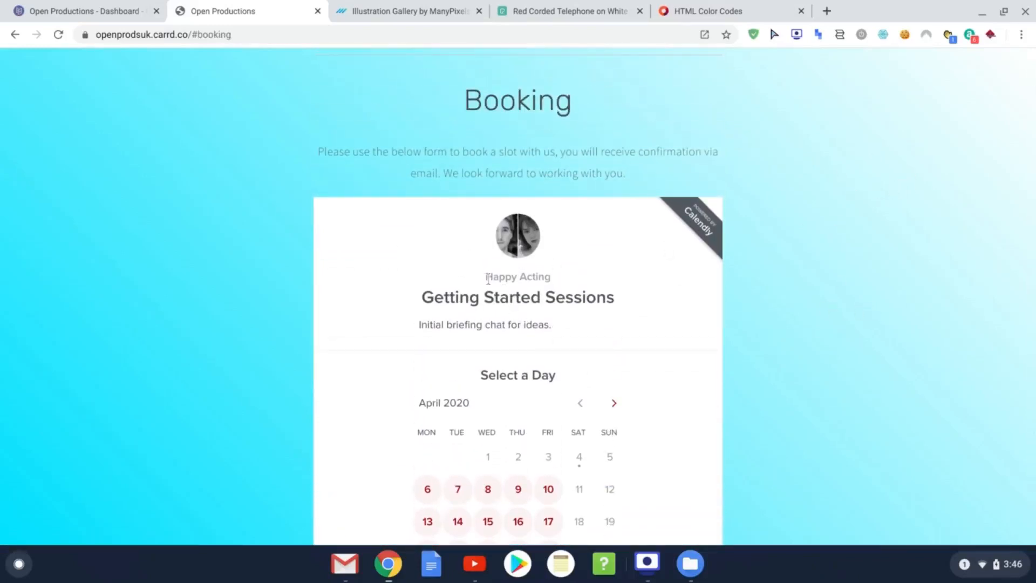
drag(485, 277, 555, 277)
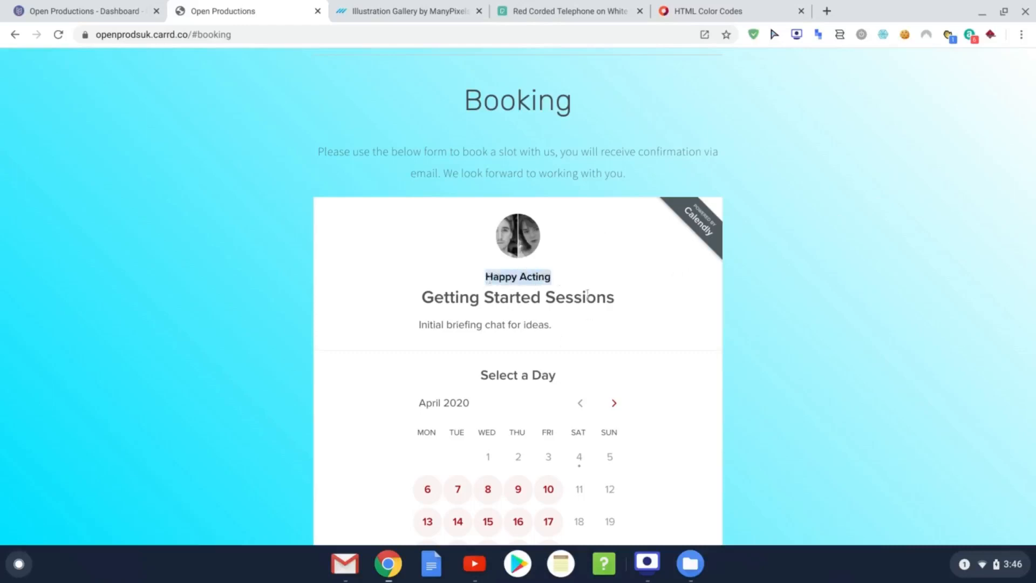
click(570, 277)
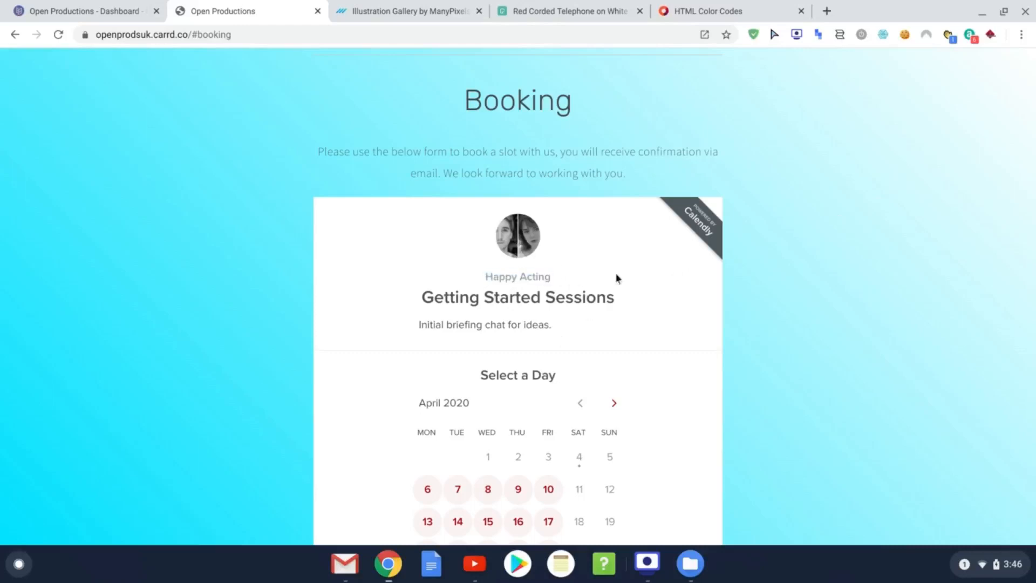
scroll(831, 303, down, 1)
drag(485, 265, 556, 266)
click(539, 271)
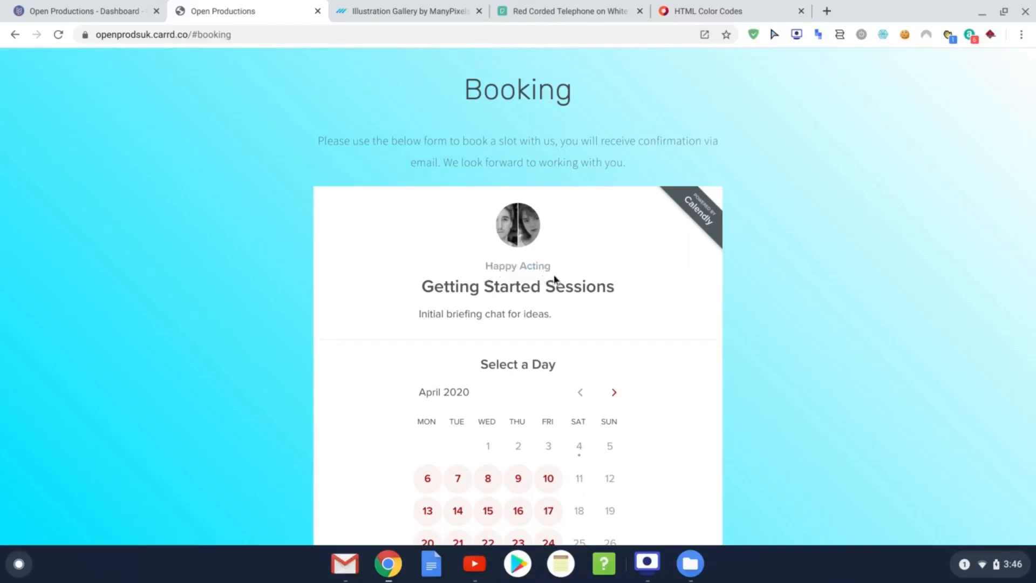
scroll(555, 270, down, 1)
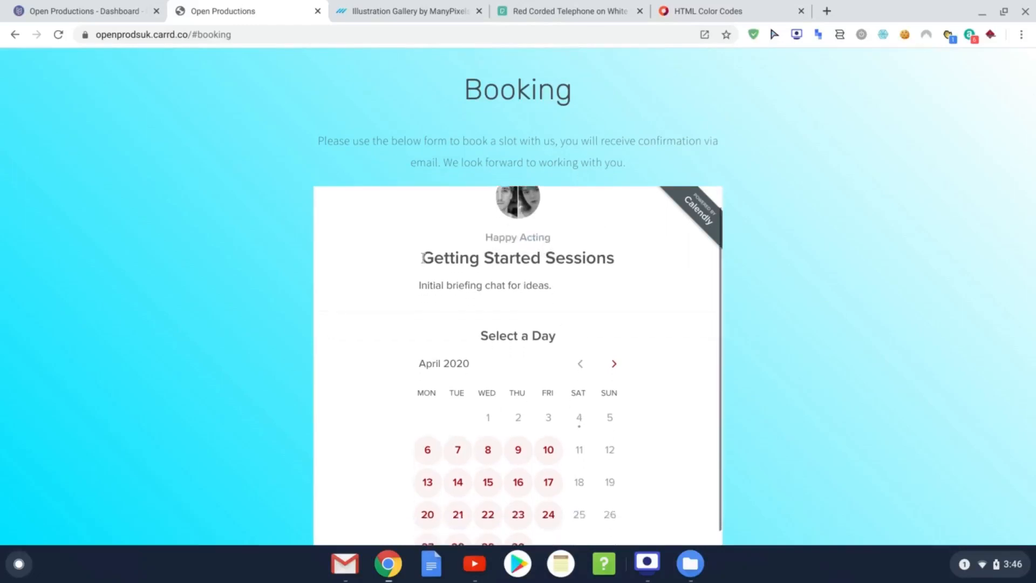
drag(433, 259, 615, 259)
click(527, 276)
scroll(614, 329, down, 2)
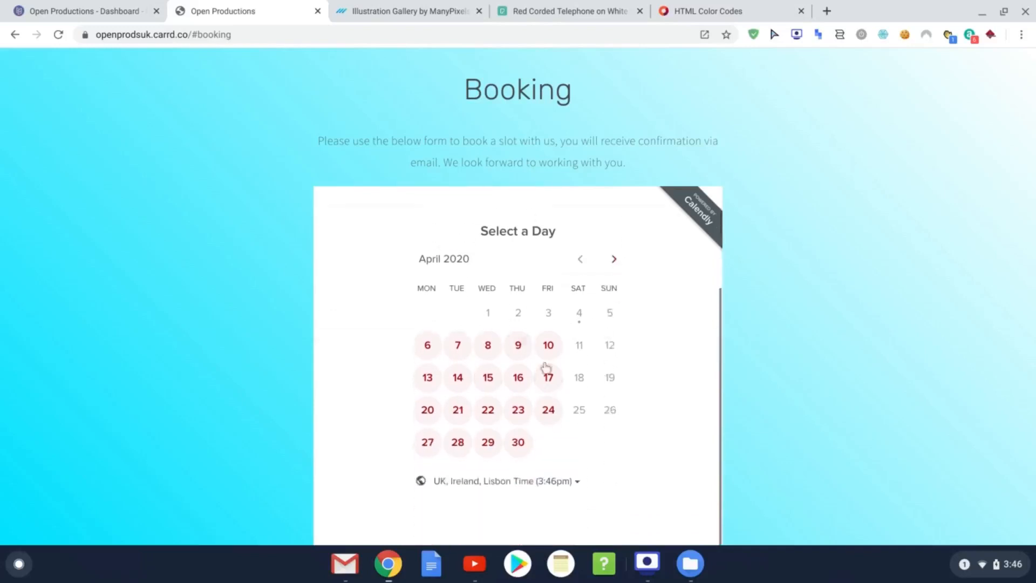
Step: Confirm a 10:00am slot on April 15, 2020, review the Enter Details form, then return HOME
click(488, 377)
click(569, 358)
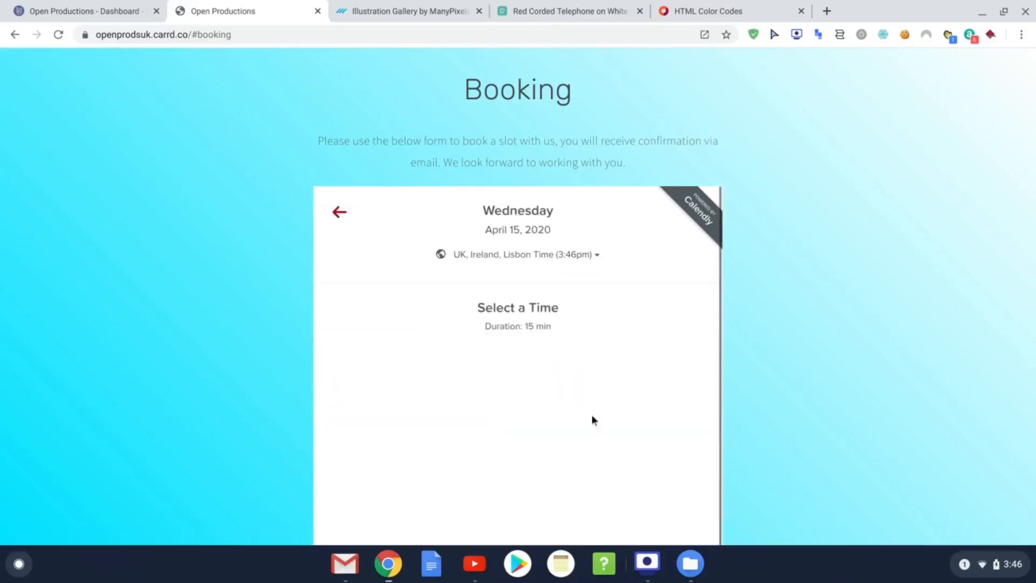
scroll(593, 350, down, 1)
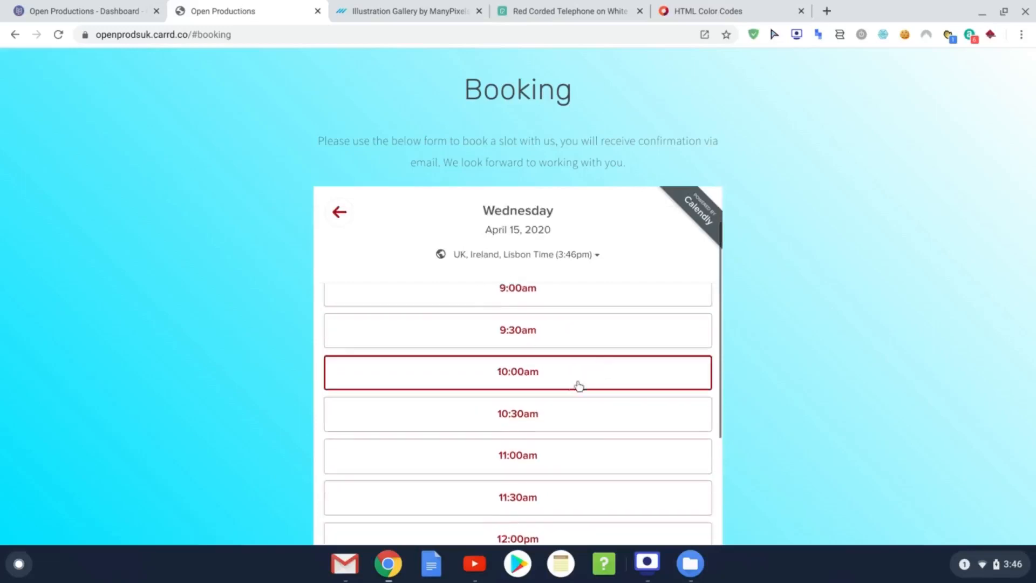
click(571, 382)
click(570, 385)
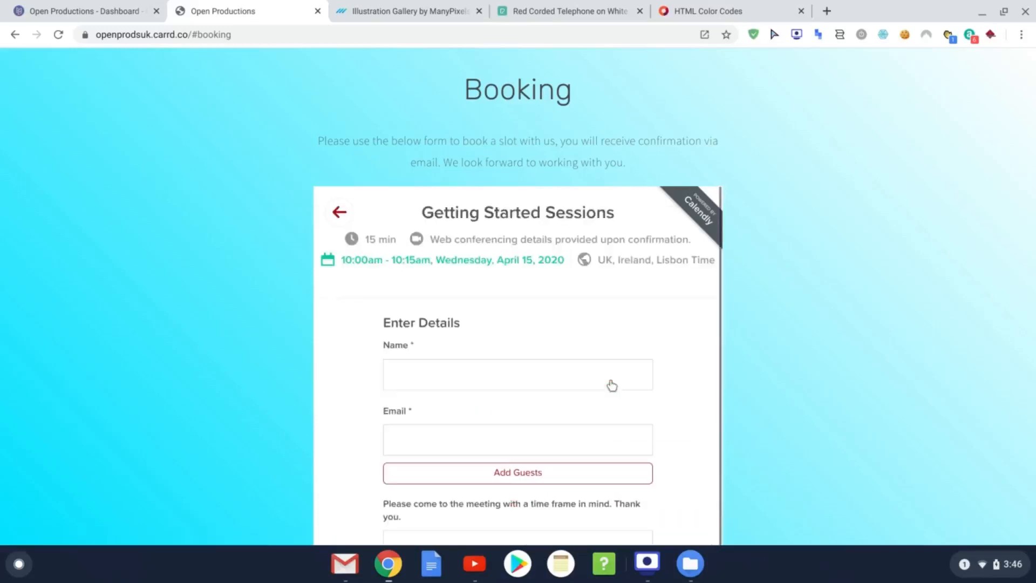
scroll(567, 345, down, 1)
scroll(431, 329, down, 2)
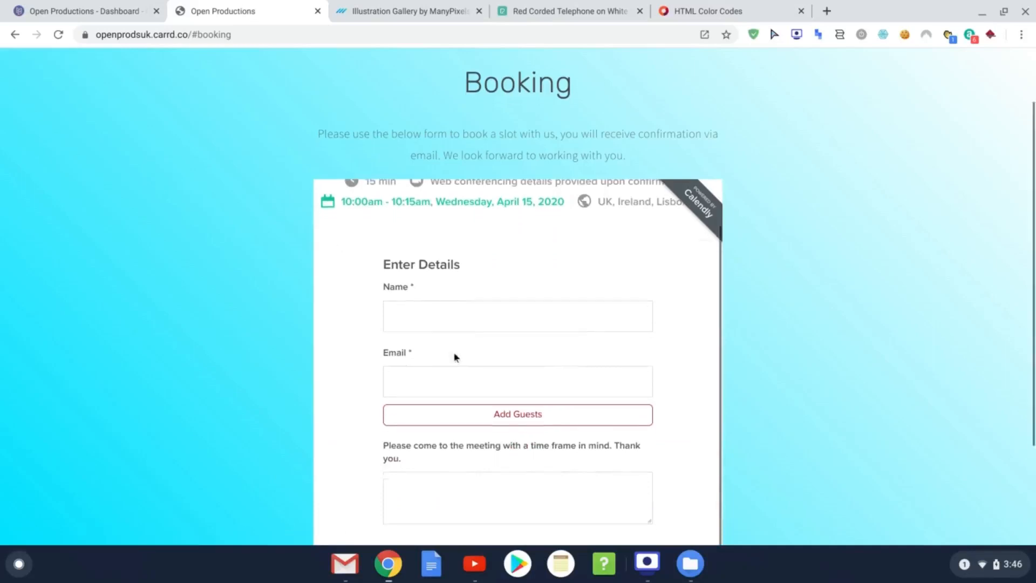
scroll(514, 467, down, 1)
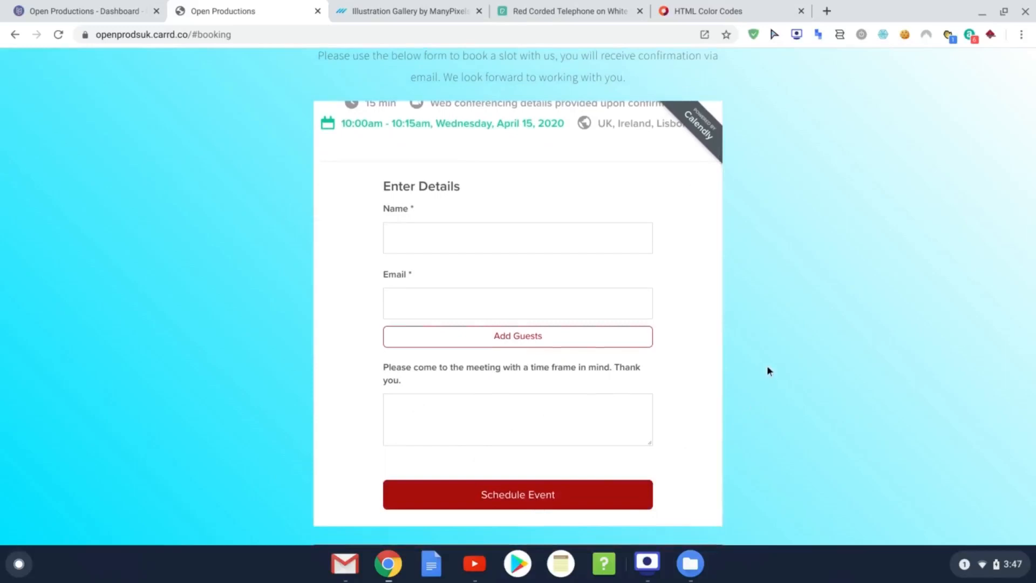
scroll(766, 364, up, 3)
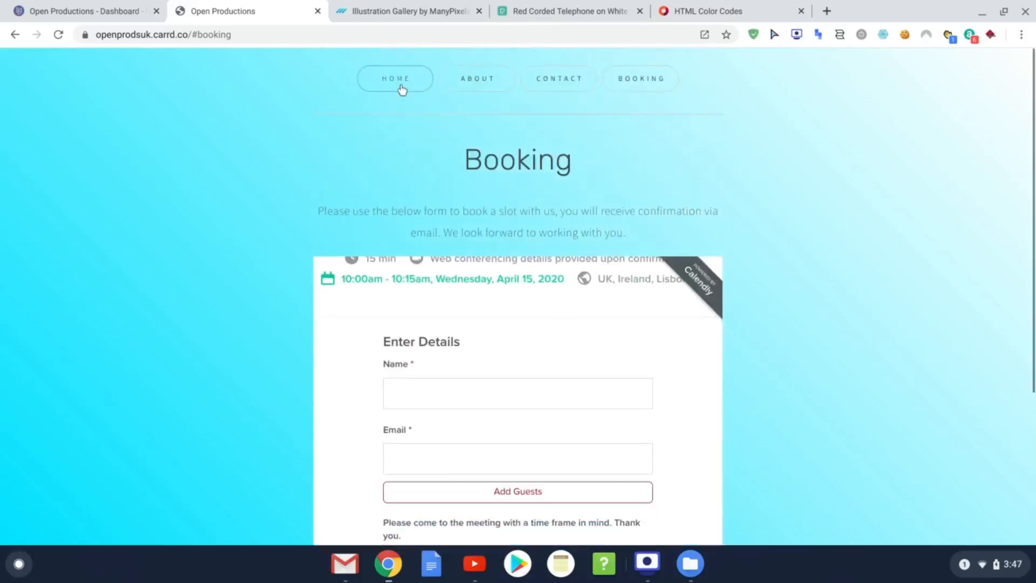
click(402, 90)
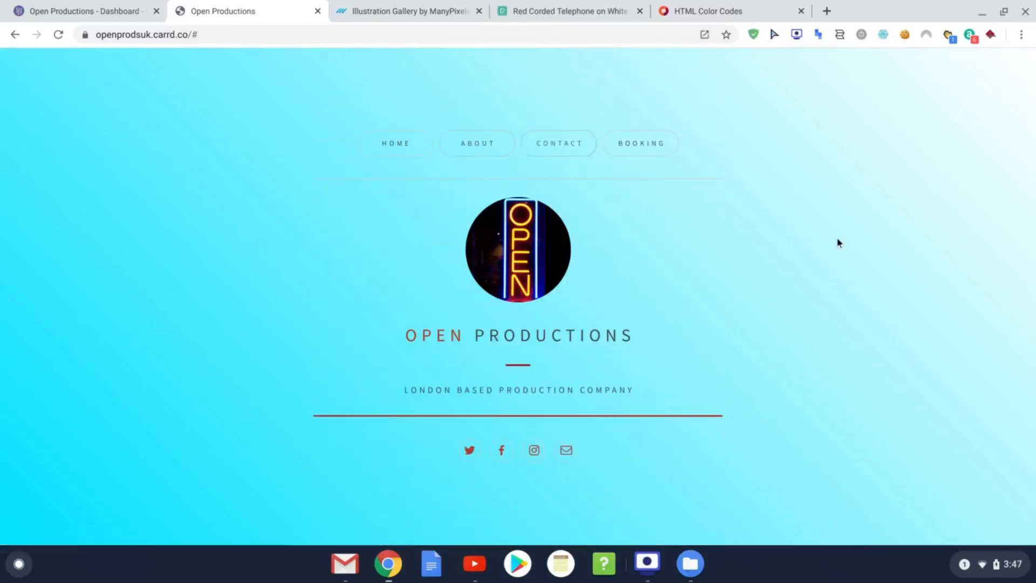